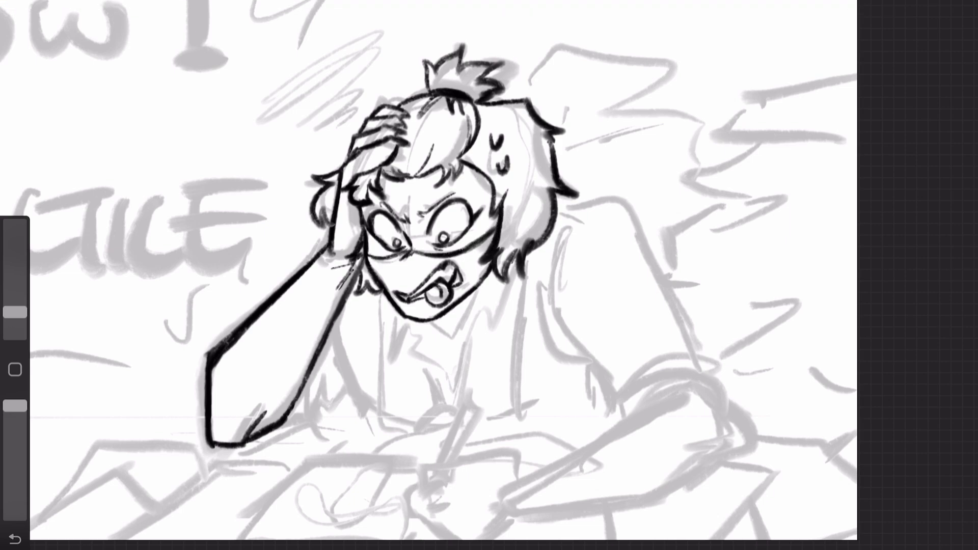
# Step: Ink the spiky hair tuft beside the raised hand and the scribble shape above it
pyautogui.moveTo(362, 102); pyautogui.dragTo(302, 110)
pyautogui.hotkey('ctrl', 'z')
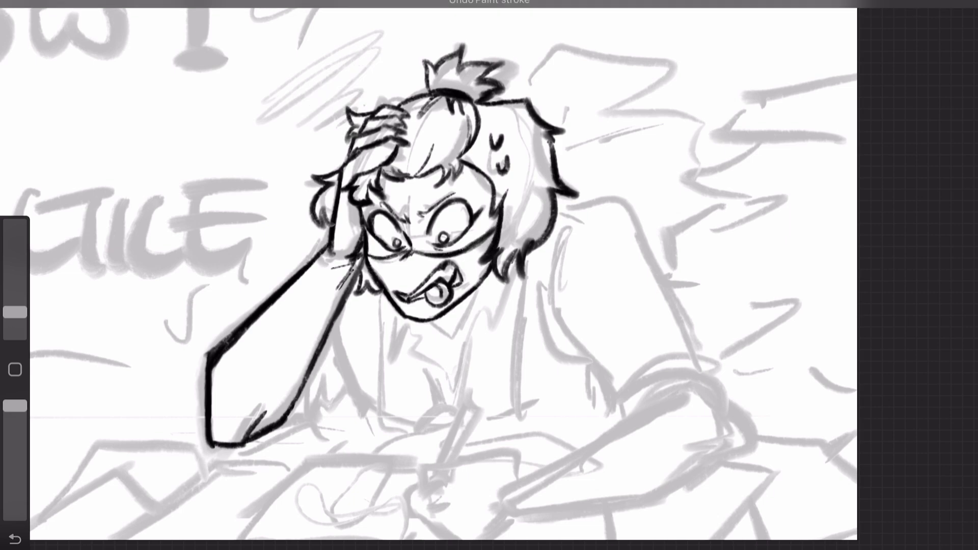
pyautogui.moveTo(359, 102); pyautogui.dragTo(286, 66)
# Step: Ink the shoulder, sleeve and rolled cuff of the character's drawing arm over the grey sketch
pyautogui.scroll(-2, 443, 275)
pyautogui.scroll(-2, 414, 305)
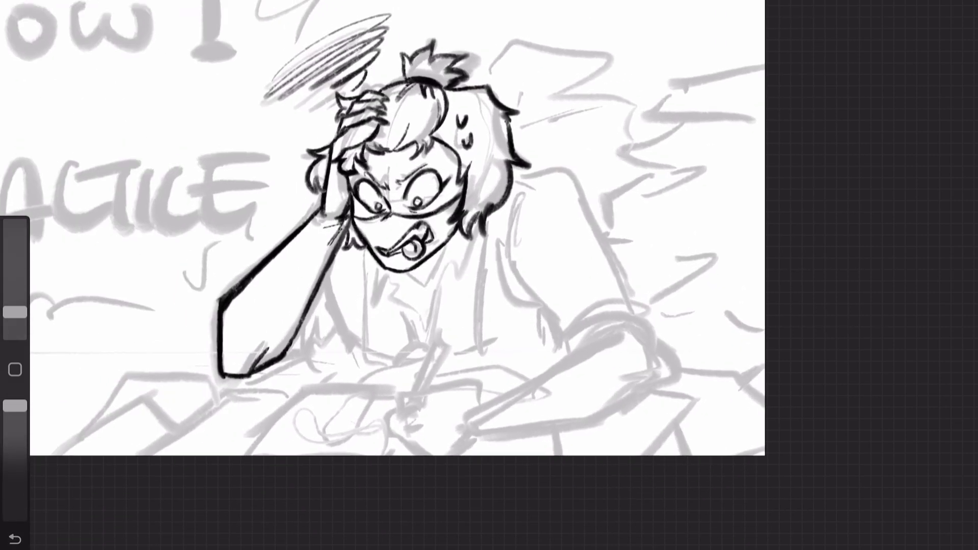
pyautogui.moveTo(512, 180); pyautogui.dragTo(629, 301)
pyautogui.moveTo(530, 203)
pyautogui.mouseDown()
pyautogui.moveTo(520, 229)
pyautogui.moveTo(560, 351)
pyautogui.moveTo(665, 356)
pyautogui.mouseUp()
pyautogui.moveTo(482, 411); pyautogui.dragTo(627, 336)
pyautogui.hotkey('ctrl', 'z')
# Step: Ink the forearm below the cuff and the fist holding the pen
pyautogui.scroll(2, 561, 305)
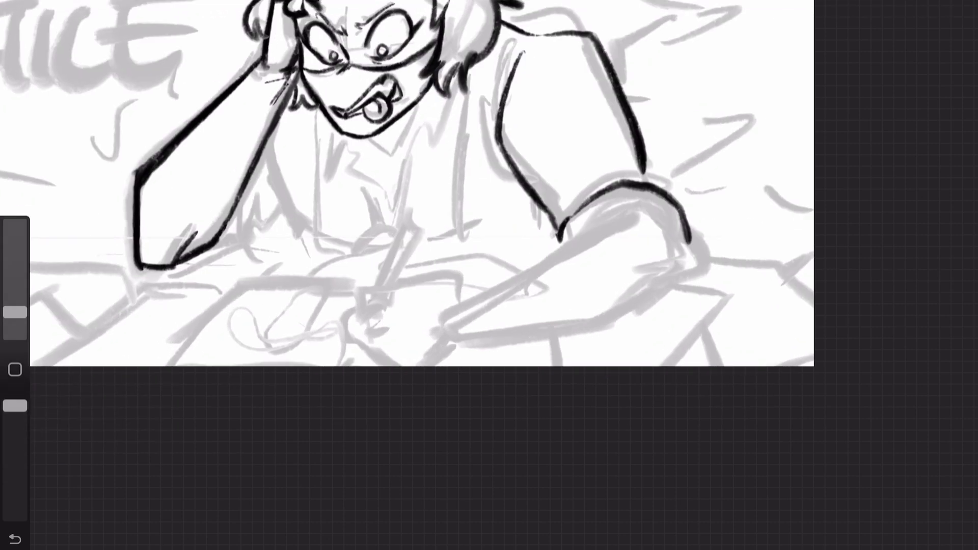
pyautogui.moveTo(460, 307)
pyautogui.mouseDown()
pyautogui.moveTo(692, 246)
pyautogui.moveTo(482, 349)
pyautogui.mouseUp()
pyautogui.moveTo(402, 288)
pyautogui.mouseDown()
pyautogui.moveTo(459, 303)
pyautogui.moveTo(365, 354)
pyautogui.moveTo(376, 366)
pyautogui.mouseUp()
pyautogui.moveTo(401, 366); pyautogui.dragTo(508, 346)
pyautogui.moveTo(468, 352)
pyautogui.mouseDown()
pyautogui.moveTo(654, 295)
pyautogui.moveTo(550, 340)
pyautogui.moveTo(680, 279)
pyautogui.mouseUp()
pyautogui.hotkey('ctrl', 'z')
pyautogui.moveTo(471, 303); pyautogui.dragTo(474, 310)
pyautogui.moveTo(367, 296); pyautogui.dragTo(418, 209)
pyautogui.moveTo(404, 286); pyautogui.dragTo(419, 290)
# Step: Ink the angular sheets of paper spread across the desk on both sides of the character's arms
pyautogui.scroll(-10, 499, 357)
pyautogui.scroll(8, 500, 356)
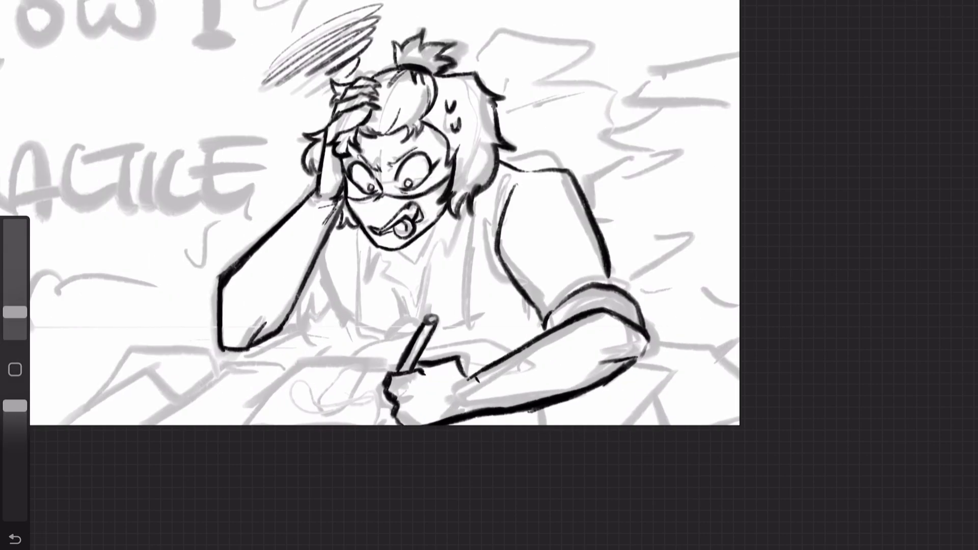
pyautogui.moveTo(244, 425)
pyautogui.mouseDown()
pyautogui.moveTo(397, 359)
pyautogui.moveTo(499, 337)
pyautogui.mouseUp()
pyautogui.hotkey('ctrl', 'z')
pyautogui.moveTo(538, 409); pyautogui.dragTo(544, 425)
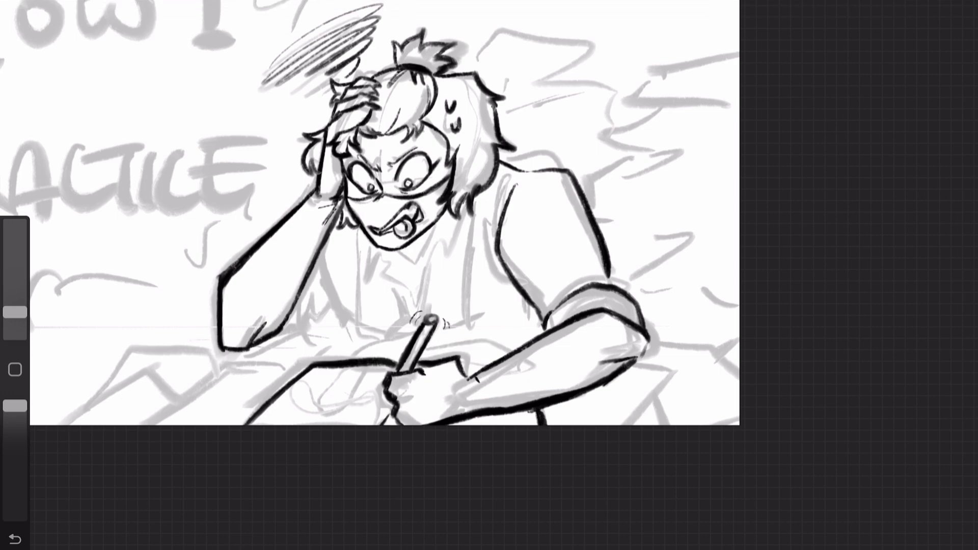
pyautogui.moveTo(634, 364); pyautogui.dragTo(616, 426)
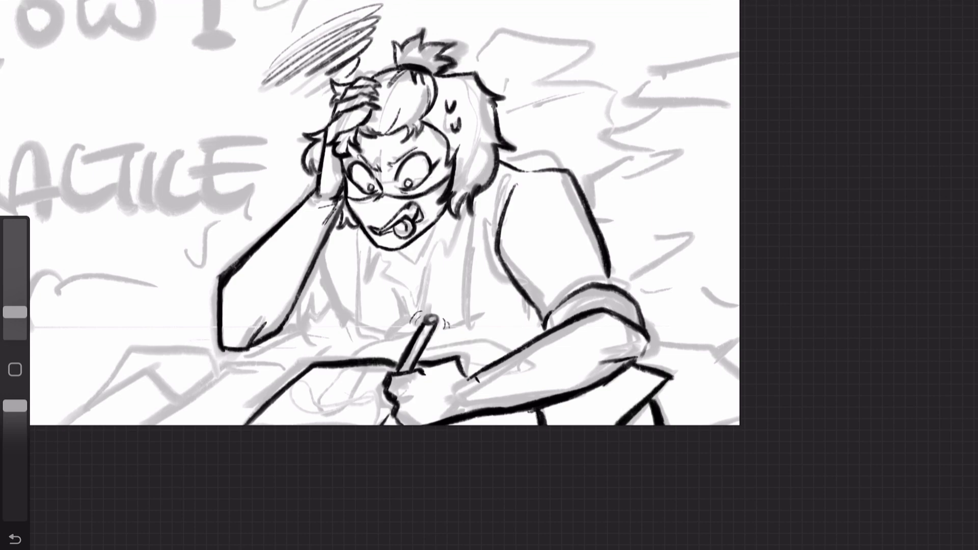
pyautogui.moveTo(152, 426); pyautogui.dragTo(293, 379)
pyautogui.moveTo(57, 426); pyautogui.dragTo(155, 374)
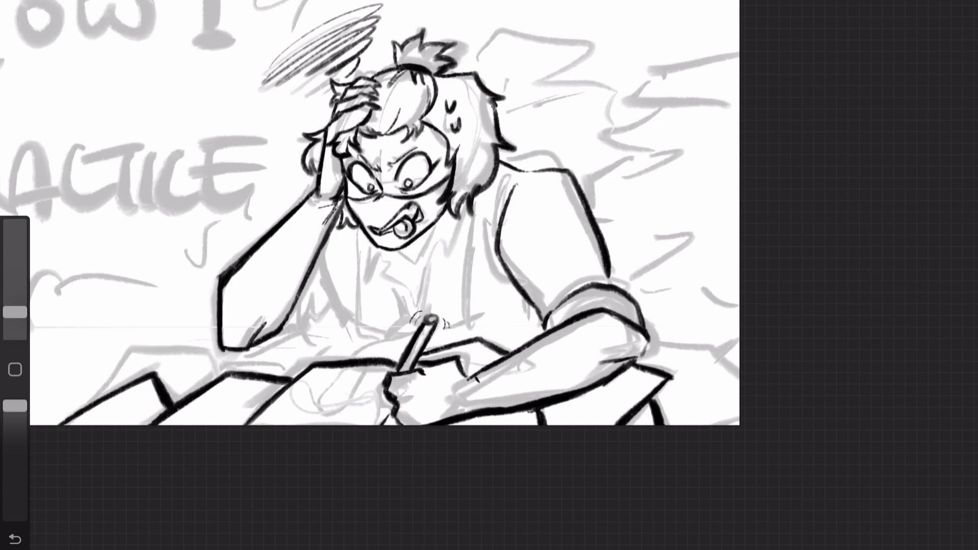
pyautogui.moveTo(87, 405); pyautogui.dragTo(174, 346)
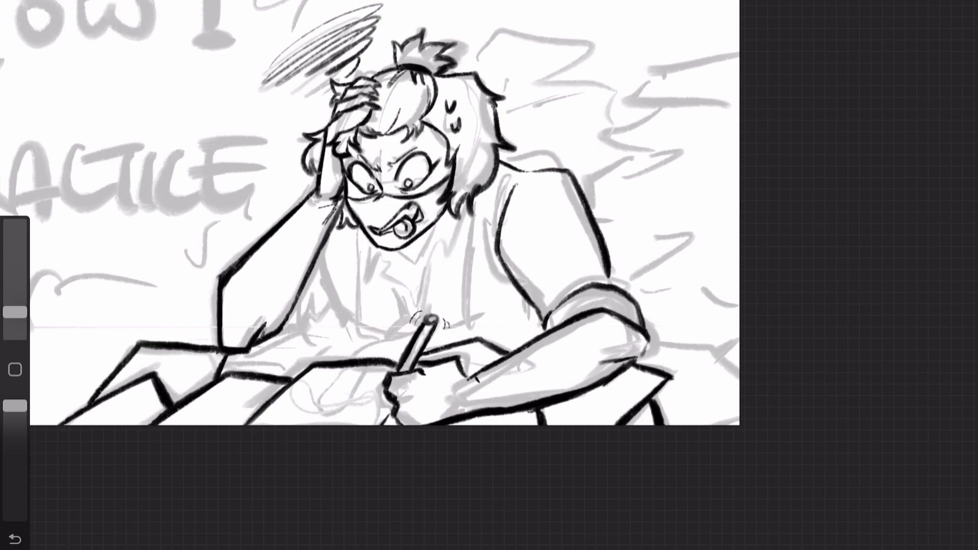
# Step: Ink the bulging fabric fold on the outer sleeve just above the rolled cuff
pyautogui.scroll(-2, 387, 219)
pyautogui.moveTo(634, 288); pyautogui.dragTo(649, 306)
pyautogui.hotkey('ctrl', 'z')
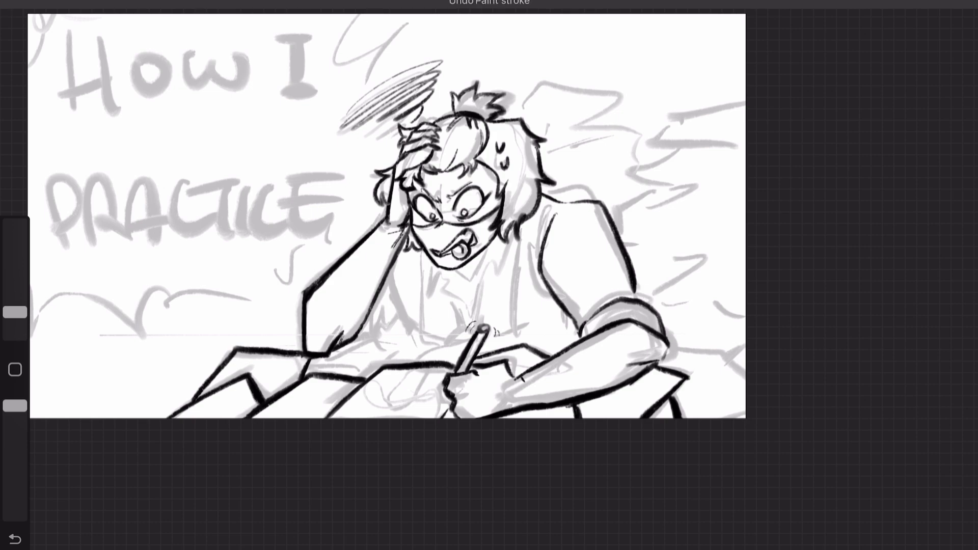
pyautogui.moveTo(15, 312)
pyautogui.mouseDown()
pyautogui.moveTo(15, 288)
pyautogui.moveTo(15, 313)
pyautogui.mouseUp()
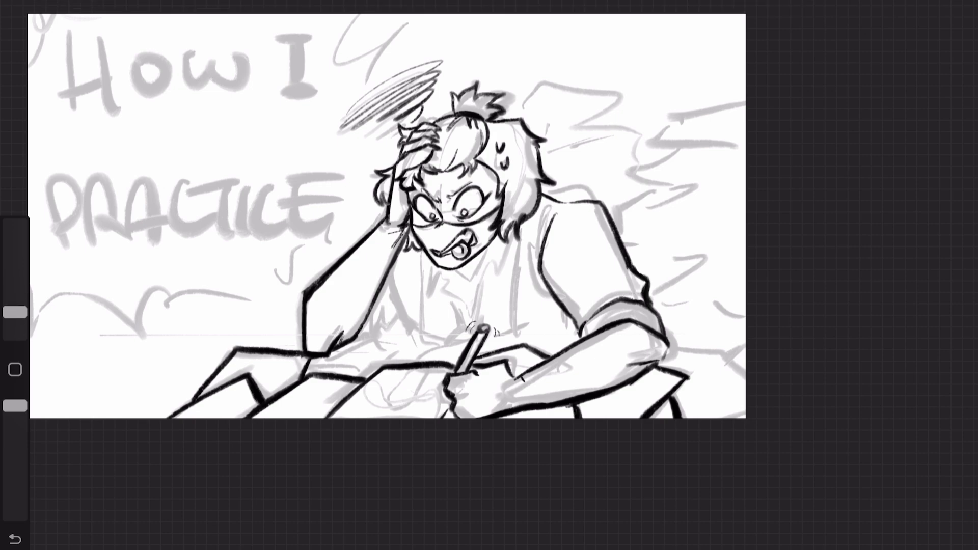
pyautogui.scroll(-1, 388, 216)
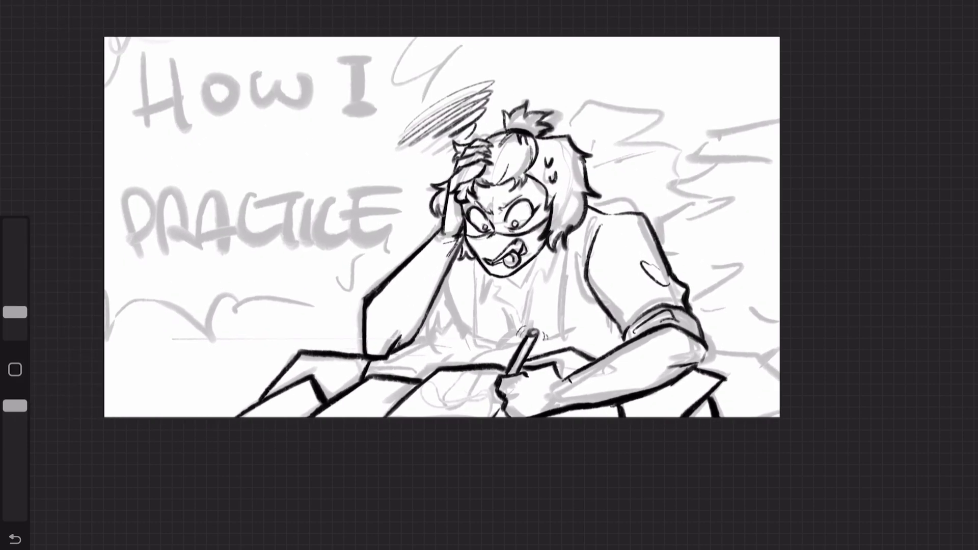
# Step: Add a new layer above the line art and draw the desk edge straight across the full canvas width
pyautogui.click(907, 3)
pyautogui.click(943, 77)
pyautogui.click(943, 77)
pyautogui.click(944, 27)
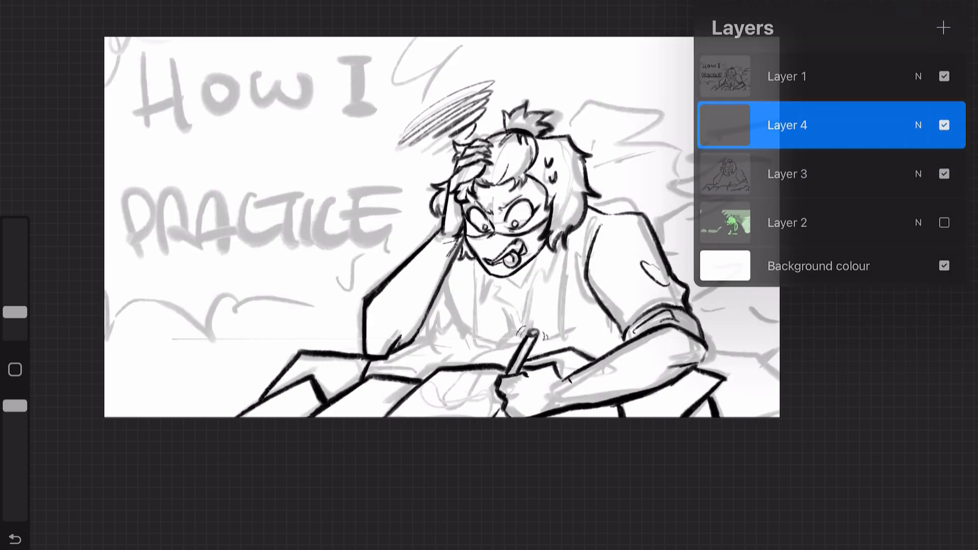
pyautogui.moveTo(104, 341)
pyautogui.mouseDown()
pyautogui.moveTo(779, 335)
pyautogui.moveTo(779, 349)
pyautogui.mouseUp()
# Step: Erase the left end of the desk edge line at full eraser opacity and return to the brush
pyautogui.click(870, 2)
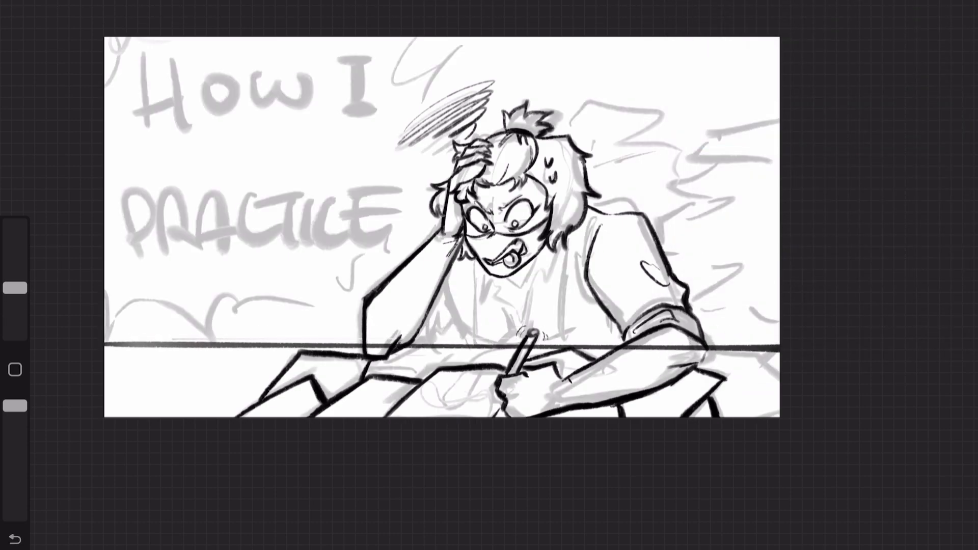
pyautogui.moveTo(15, 465); pyautogui.dragTo(14, 406)
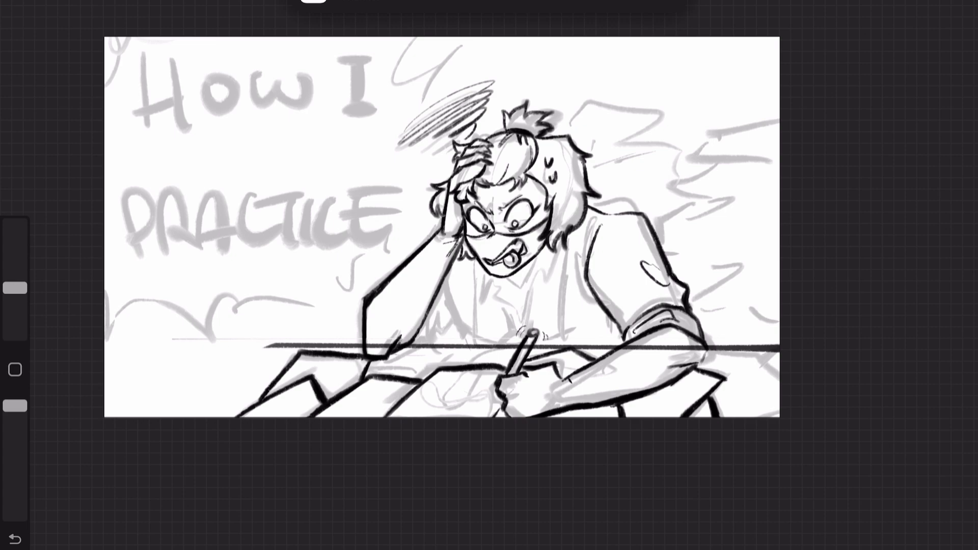
pyautogui.click(798, 2)
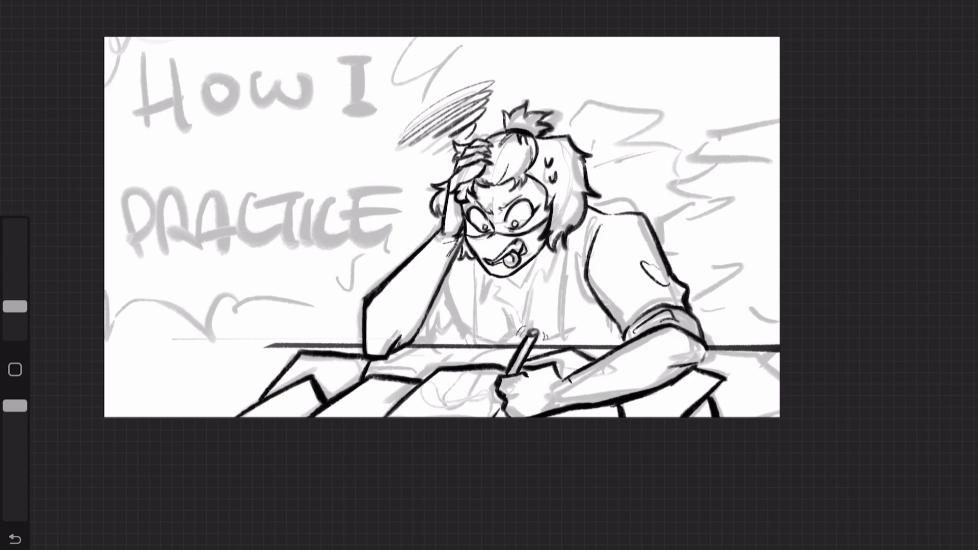
# Step: Switch the active layer and ink the pointed shirt collar and neckline below the character's chin
pyautogui.moveTo(15, 306)
pyautogui.mouseDown()
pyautogui.moveTo(15, 291)
pyautogui.moveTo(15, 312)
pyautogui.mouseUp()
pyautogui.click(917, 3)
pyautogui.click(790, 125)
pyautogui.click(642, 287)
pyautogui.scroll(2, 560, 305)
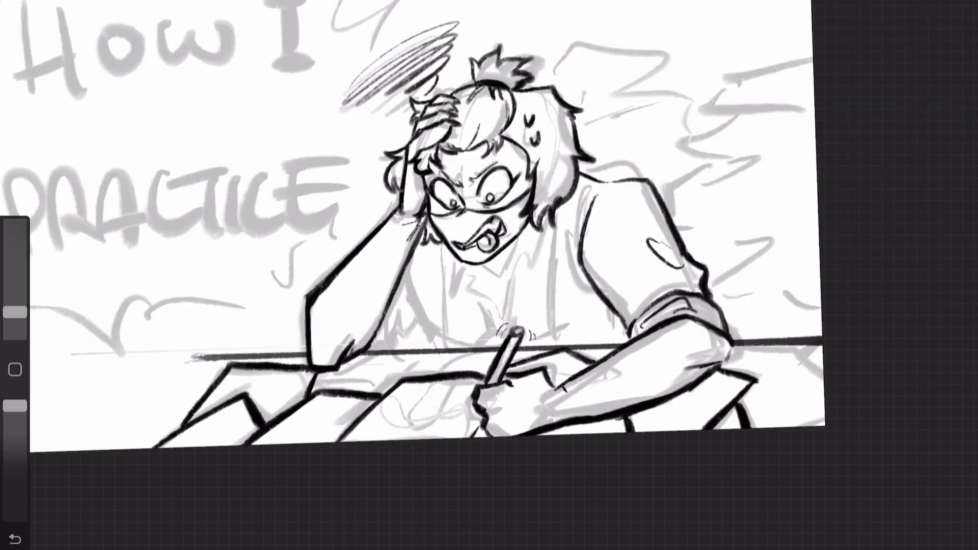
pyautogui.scroll(2, 612, 362)
pyautogui.moveTo(403, 218)
pyautogui.mouseDown()
pyautogui.moveTo(406, 259)
pyautogui.moveTo(452, 285)
pyautogui.mouseUp()
pyautogui.moveTo(530, 180); pyautogui.dragTo(476, 265)
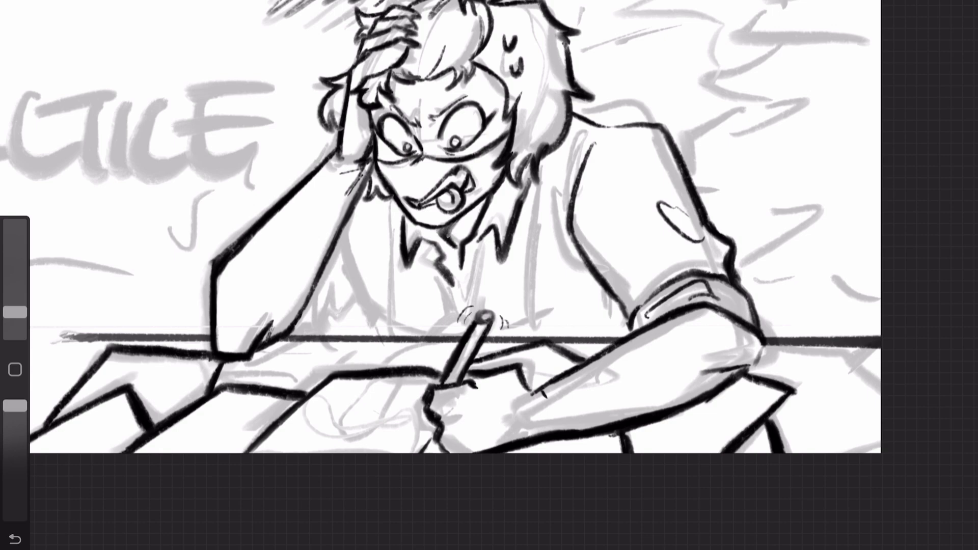
pyautogui.moveTo(411, 245); pyautogui.dragTo(453, 291)
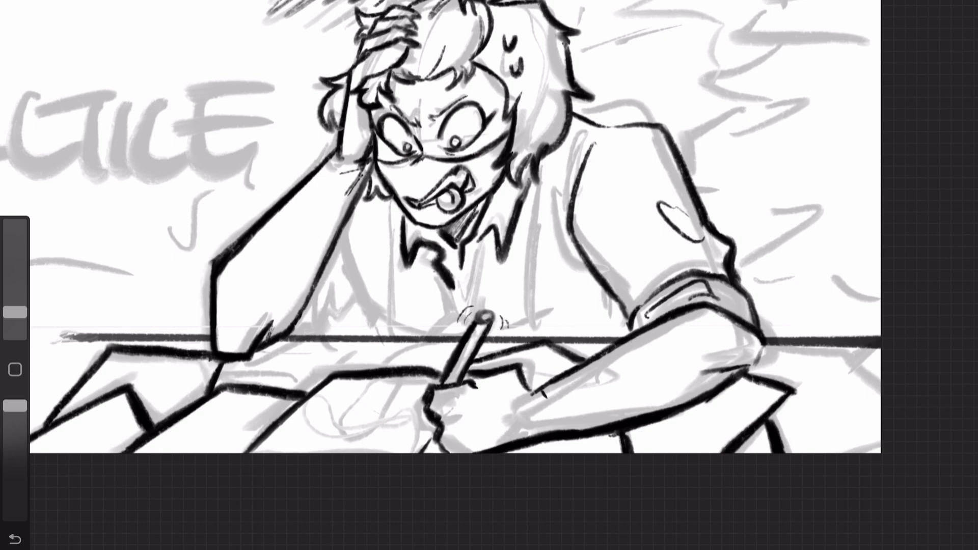
# Step: Ink the front and side lines of the character's clothing from the collar down to the desk
pyautogui.moveTo(433, 267); pyautogui.dragTo(445, 318)
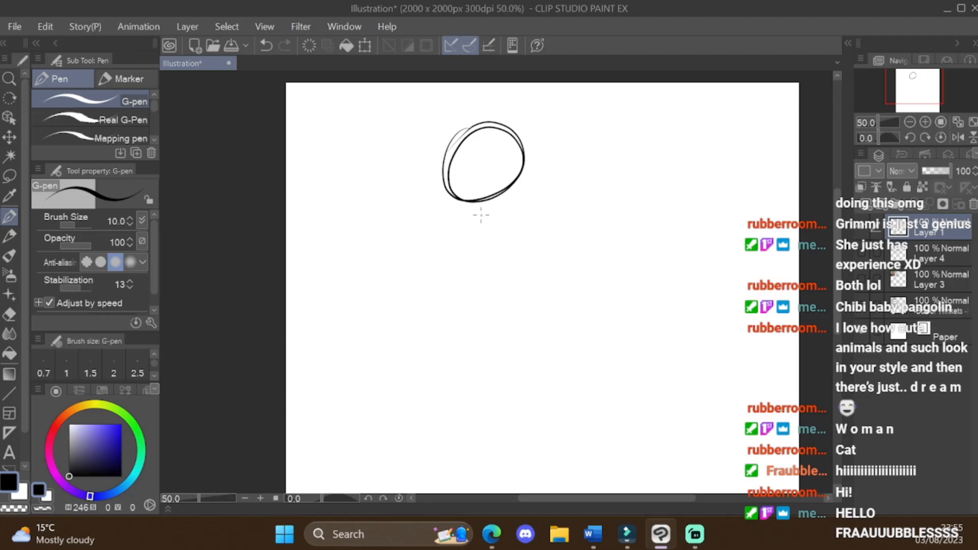
pyautogui.moveTo(456, 214); pyautogui.dragTo(464, 338)
pyautogui.moveTo(545, 163); pyautogui.dragTo(510, 346)
# Step: In Clip Studio Paint, sketch the seated cat's fluffy fur contour along face, back and chest, plus its tail and whiskers
pyautogui.moveTo(440, 140)
pyautogui.mouseDown()
pyautogui.moveTo(427, 180)
pyautogui.moveTo(466, 156)
pyautogui.mouseUp()
pyautogui.moveTo(493, 157)
pyautogui.mouseDown()
pyautogui.moveTo(530, 149)
pyautogui.moveTo(577, 181)
pyautogui.mouseUp()
pyautogui.moveTo(578, 181); pyautogui.dragTo(614, 209)
pyautogui.moveTo(453, 213); pyautogui.dragTo(445, 244)
pyautogui.moveTo(631, 246); pyautogui.dragTo(650, 378)
pyautogui.scroll(1, 473, 173)
pyautogui.scroll(-1, 492, 108)
pyautogui.moveTo(449, 109); pyautogui.dragTo(409, 98)
pyautogui.moveTo(556, 108); pyautogui.dragTo(586, 106)
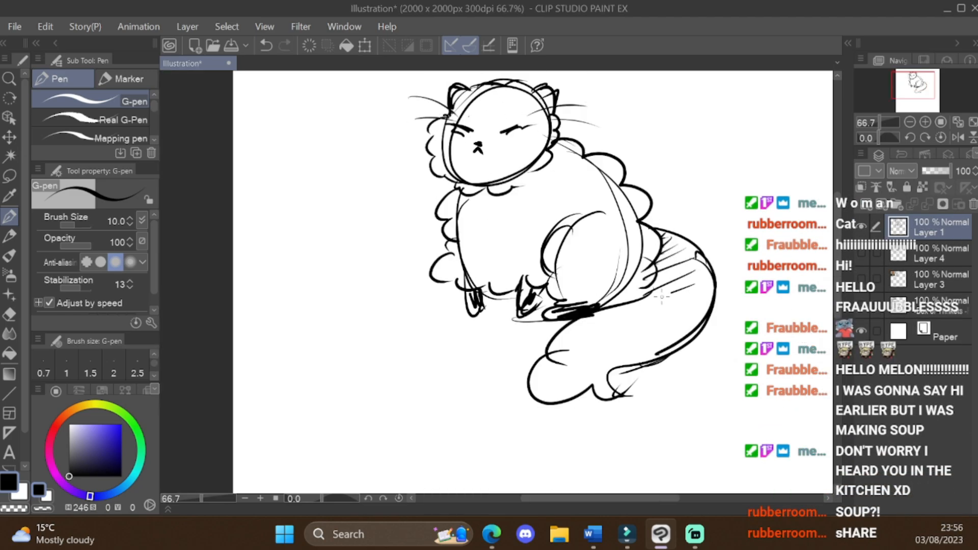
# Step: Hatch the cat's tail and add ragged fur strokes to its legs, chest and head
pyautogui.moveTo(666, 311); pyautogui.dragTo(560, 357)
pyautogui.moveTo(432, 293); pyautogui.dragTo(466, 310)
pyautogui.moveTo(461, 208); pyautogui.dragTo(460, 270)
pyautogui.moveTo(453, 135); pyautogui.dragTo(463, 181)
pyautogui.moveTo(497, 134); pyautogui.dragTo(526, 123)
pyautogui.moveTo(466, 187); pyautogui.dragTo(515, 189)
pyautogui.moveTo(476, 217); pyautogui.dragTo(498, 229)
# Step: Paste the tabby cat reference photo and scale it down so drawing space remains beside it
pyautogui.scroll(-1, 482, 203)
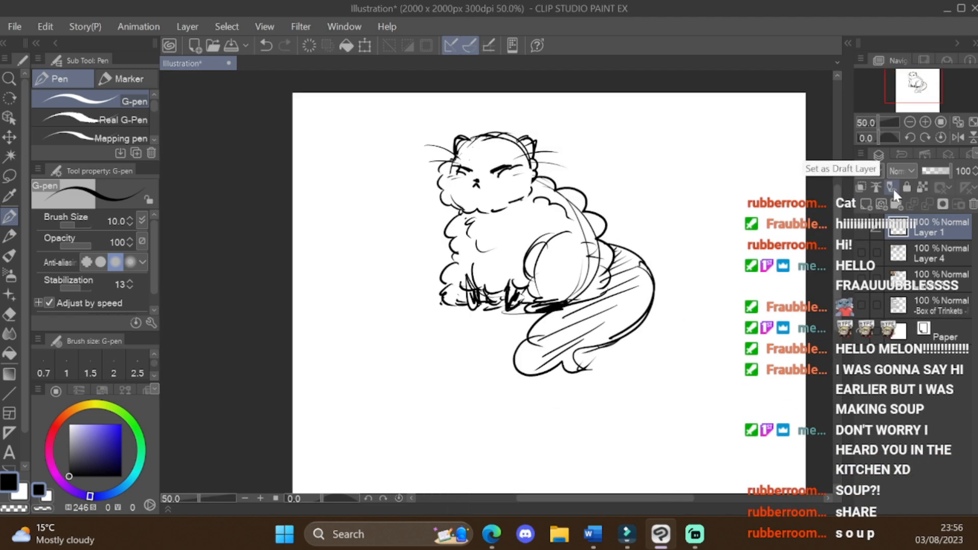
pyautogui.moveTo(540, 255); pyautogui.dragTo(431, 234)
pyautogui.hotkey('ctrl', 'v')
pyautogui.hotkey('ctrl', 't')
pyautogui.moveTo(292, 93); pyautogui.dragTo(388, 140)
# Step: Sketch the tabby's round head with slanted eyes and a small nose beside the photo
pyautogui.moveTo(526, 165); pyautogui.dragTo(570, 130)
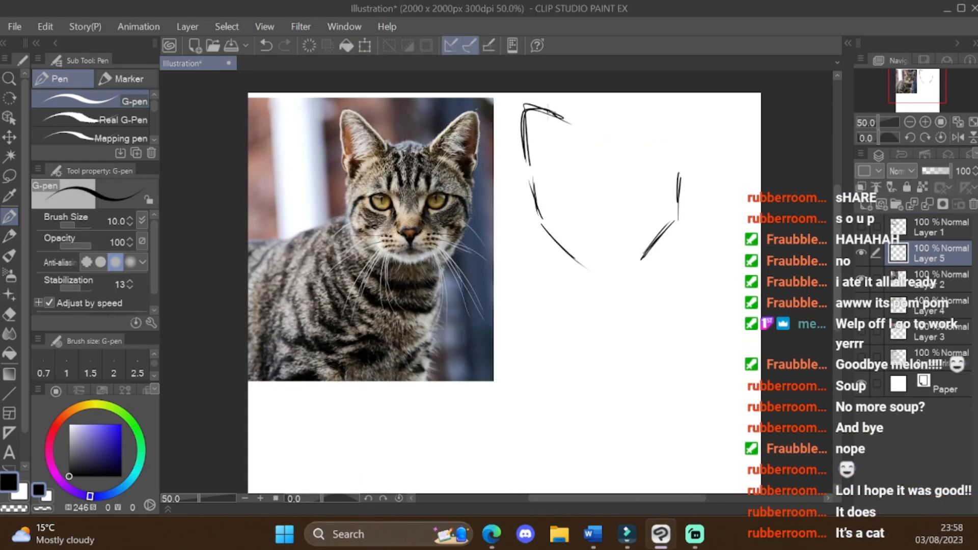
pyautogui.hotkey('ctrl', 'z')
pyautogui.moveTo(559, 190); pyautogui.dragTo(558, 157)
pyautogui.moveTo(552, 209)
pyautogui.mouseDown()
pyautogui.moveTo(593, 210)
pyautogui.moveTo(586, 216)
pyautogui.moveTo(658, 194)
pyautogui.mouseUp()
pyautogui.moveTo(628, 216); pyautogui.dragTo(657, 198)
pyautogui.moveTo(595, 224); pyautogui.dragTo(616, 241)
pyautogui.moveTo(595, 242); pyautogui.dragTo(613, 244)
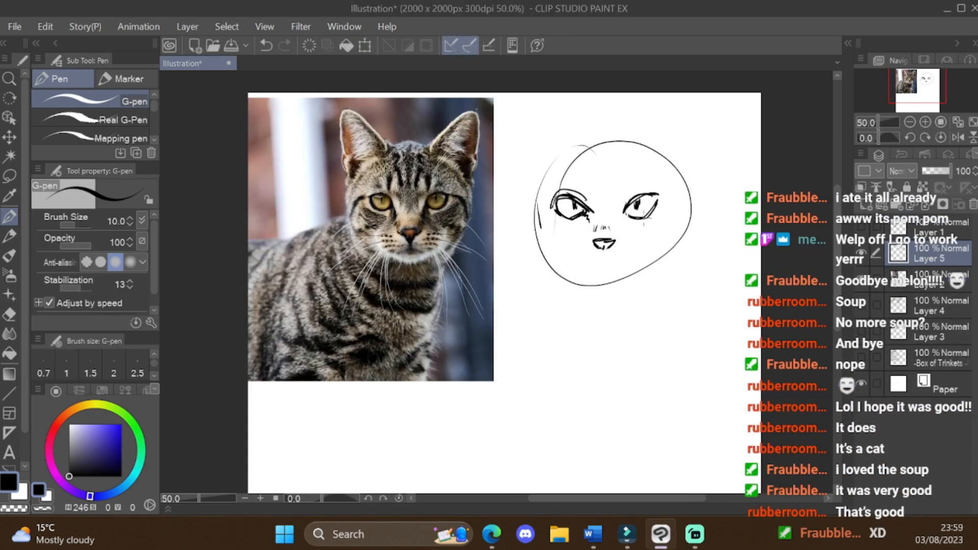
pyautogui.moveTo(600, 200); pyautogui.dragTo(600, 210)
pyautogui.hotkey('ctrl', 'z')
pyautogui.moveTo(541, 204)
pyautogui.mouseDown()
pyautogui.moveTo(546, 229)
pyautogui.moveTo(601, 281)
pyautogui.mouseUp()
pyautogui.moveTo(645, 250); pyautogui.dragTo(601, 283)
pyautogui.moveTo(589, 267); pyautogui.dragTo(607, 263)
pyautogui.scroll(1, 654, 261)
pyautogui.hotkey('ctrl', 'z')
pyautogui.hotkey('ctrl', 'z')
pyautogui.hotkey('ctrl', 'z')
pyautogui.hotkey('ctrl', 'z')
# Step: Sketch the cat's cheek contour, chin and lower whiskers on both sides of the muzzle
pyautogui.moveTo(503, 199); pyautogui.dragTo(552, 239)
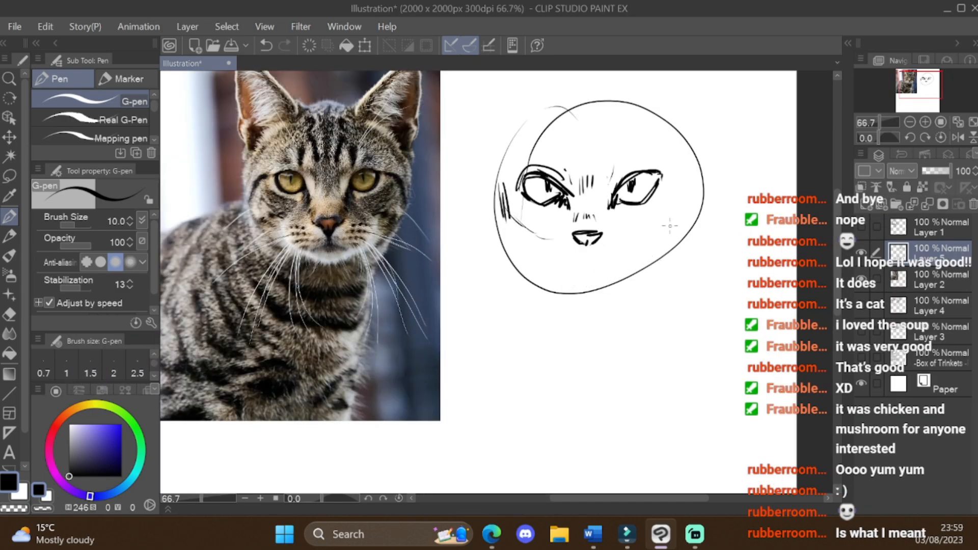
pyautogui.moveTo(606, 278); pyautogui.dragTo(582, 287)
pyautogui.moveTo(553, 254); pyautogui.dragTo(474, 307)
pyautogui.moveTo(636, 253); pyautogui.dragTo(692, 286)
# Step: Sketch the cat's pointed ears and long upper whiskers, and add stripes to its cheek and forehead
pyautogui.scroll(-1, 709, 168)
pyautogui.moveTo(545, 168)
pyautogui.mouseDown()
pyautogui.moveTo(547, 86)
pyautogui.moveTo(602, 123)
pyautogui.mouseUp()
pyautogui.moveTo(661, 122)
pyautogui.mouseDown()
pyautogui.moveTo(712, 85)
pyautogui.moveTo(703, 168)
pyautogui.mouseUp()
pyautogui.moveTo(645, 152); pyautogui.dragTo(736, 126)
pyautogui.moveTo(673, 173); pyautogui.dragTo(695, 196)
pyautogui.moveTo(561, 143); pyautogui.dragTo(489, 157)
pyautogui.moveTo(563, 154); pyautogui.dragTo(497, 204)
pyautogui.moveTo(606, 125); pyautogui.dragTo(613, 170)
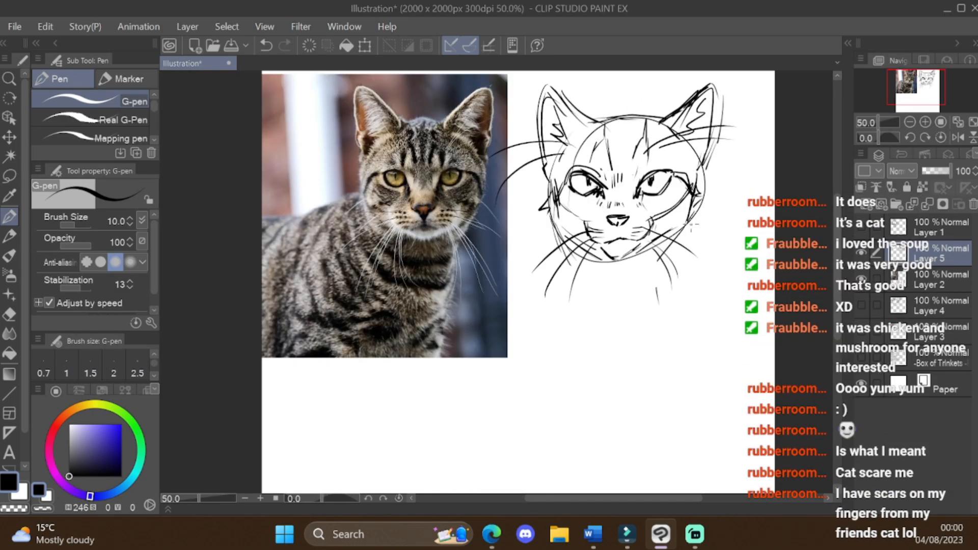
# Step: Sketch the cat's neck, shoulder and chest lines below the head
pyautogui.moveTo(541, 214); pyautogui.dragTo(436, 261)
pyautogui.moveTo(530, 244); pyautogui.dragTo(584, 336)
pyautogui.moveTo(677, 314); pyautogui.dragTo(670, 341)
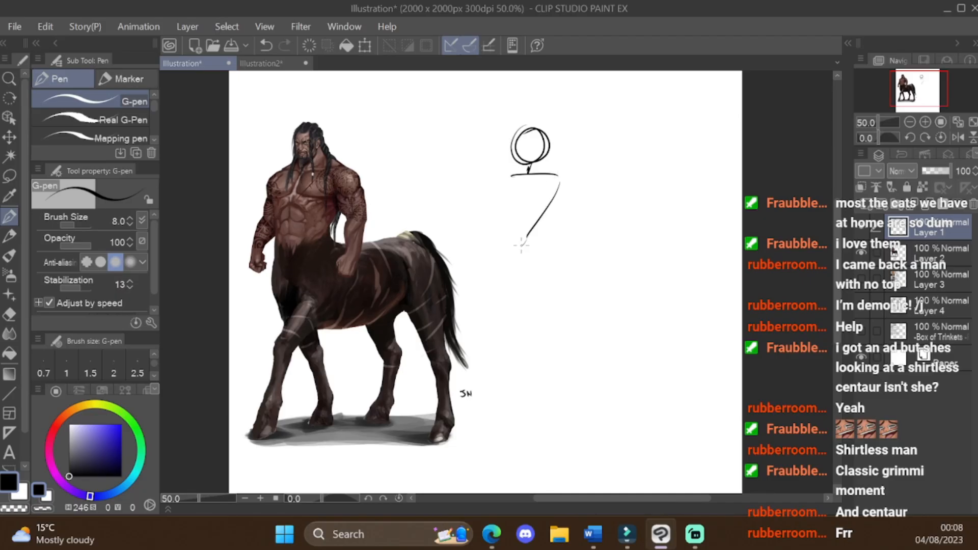
# Step: Sketch the centaur's human torso, arm and horse back line beside the reference painting
pyautogui.moveTo(520, 176); pyautogui.dragTo(502, 244)
pyautogui.hotkey('ctrl', 'z')
pyautogui.moveTo(559, 182)
pyautogui.mouseDown()
pyautogui.moveTo(579, 247)
pyautogui.moveTo(669, 251)
pyautogui.mouseUp()
pyautogui.click(69, 476)
pyautogui.hotkey('ctrl', 'z')
pyautogui.moveTo(543, 234); pyautogui.dragTo(518, 294)
pyautogui.hotkey('ctrl', 'z')
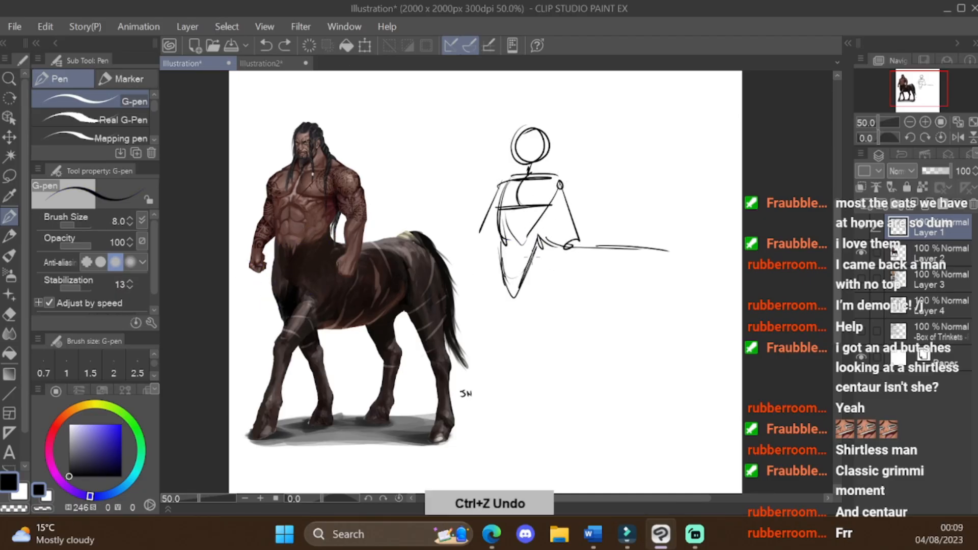
# Step: Rework the centaur's waist with jagged strokes where the human torso meets the horse body
pyautogui.moveTo(543, 214); pyautogui.dragTo(520, 285)
pyautogui.press('p')
pyautogui.moveTo(499, 245)
pyautogui.mouseDown()
pyautogui.moveTo(492, 303)
pyautogui.moveTo(512, 289)
pyautogui.mouseUp()
pyautogui.press('e')
pyautogui.press('p')
pyautogui.moveTo(508, 268); pyautogui.dragTo(505, 287)
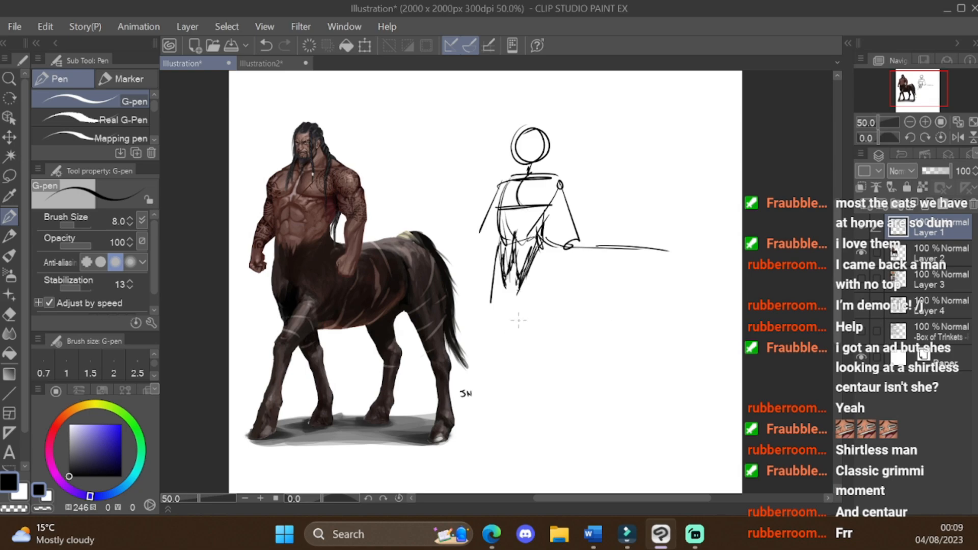
# Step: Sketch the centaur's horse chest, belly and rump together with both front legs
pyautogui.moveTo(570, 266); pyautogui.dragTo(520, 351)
pyautogui.moveTo(553, 332); pyautogui.dragTo(599, 326)
pyautogui.moveTo(666, 249); pyautogui.dragTo(679, 326)
pyautogui.moveTo(511, 351); pyautogui.dragTo(503, 433)
pyautogui.moveTo(498, 271); pyautogui.dragTo(506, 341)
pyautogui.moveTo(548, 337); pyautogui.dragTo(568, 423)
pyautogui.moveTo(505, 426); pyautogui.dragTo(493, 460)
pyautogui.moveTo(571, 433); pyautogui.dragTo(549, 452)
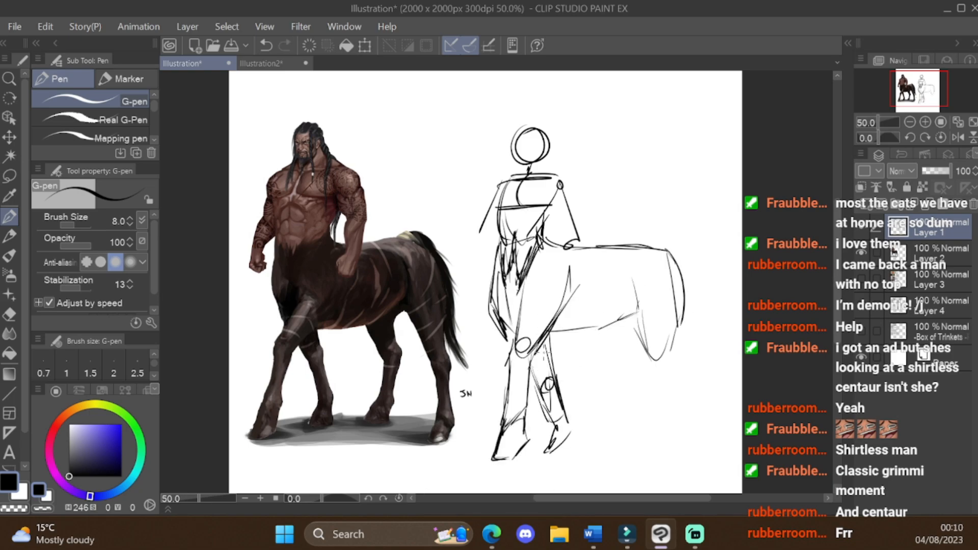
# Step: Add the front leg joints and hooves and sketch both of the centaur's hind legs
pyautogui.moveTo(543, 352); pyautogui.dragTo(545, 352)
pyautogui.moveTo(554, 423); pyautogui.dragTo(538, 451)
pyautogui.moveTo(503, 421); pyautogui.dragTo(485, 443)
pyautogui.moveTo(488, 456); pyautogui.dragTo(527, 452)
pyautogui.moveTo(629, 282); pyautogui.dragTo(658, 357)
pyautogui.moveTo(657, 374); pyautogui.dragTo(649, 451)
pyautogui.moveTo(606, 329); pyautogui.dragTo(620, 372)
pyautogui.moveTo(626, 374)
pyautogui.mouseDown()
pyautogui.moveTo(607, 432)
pyautogui.moveTo(627, 435)
pyautogui.mouseUp()
# Step: Select and deselect the area around the centaur's front hooves, and sketch the long tail behind the rump
pyautogui.press('m')
pyautogui.moveTo(534, 418); pyautogui.dragTo(492, 437)
pyautogui.scroll(-1, 560, 356)
pyautogui.hotkey('ctrl', 'd')
pyautogui.press('p')
pyautogui.moveTo(668, 222); pyautogui.dragTo(719, 340)
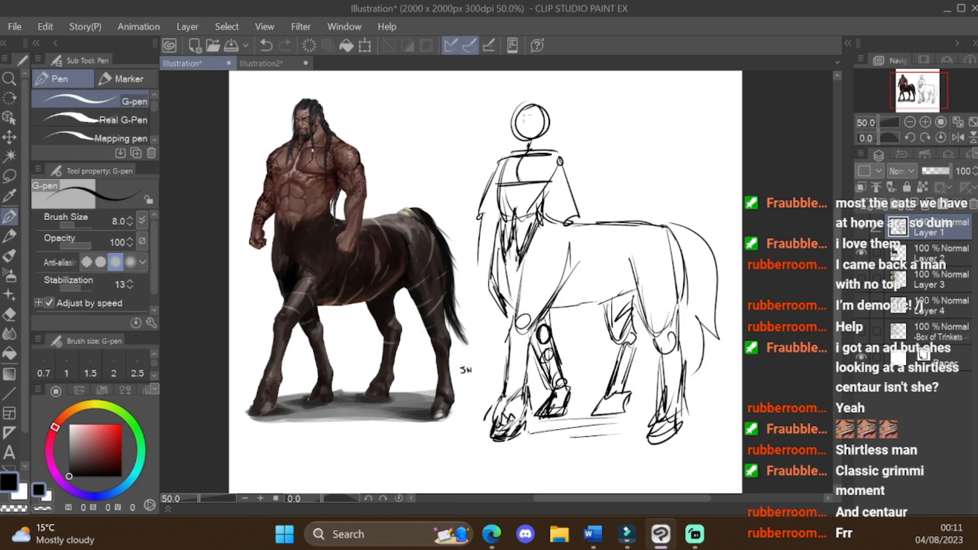
# Step: Scale down the trinket box photo on Layer 2 and apply the transformation
pyautogui.hotkey('ctrl', 't')
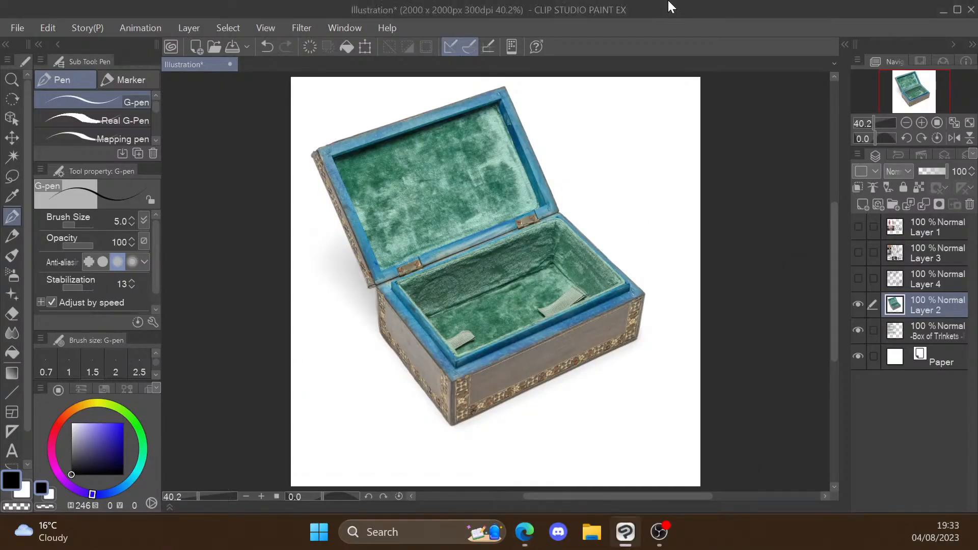
# Step: Transform the jewellery photo on Layer 5 and the box photo on Layer 2 to arrange them as references
pyautogui.hotkey('ctrl', 't')
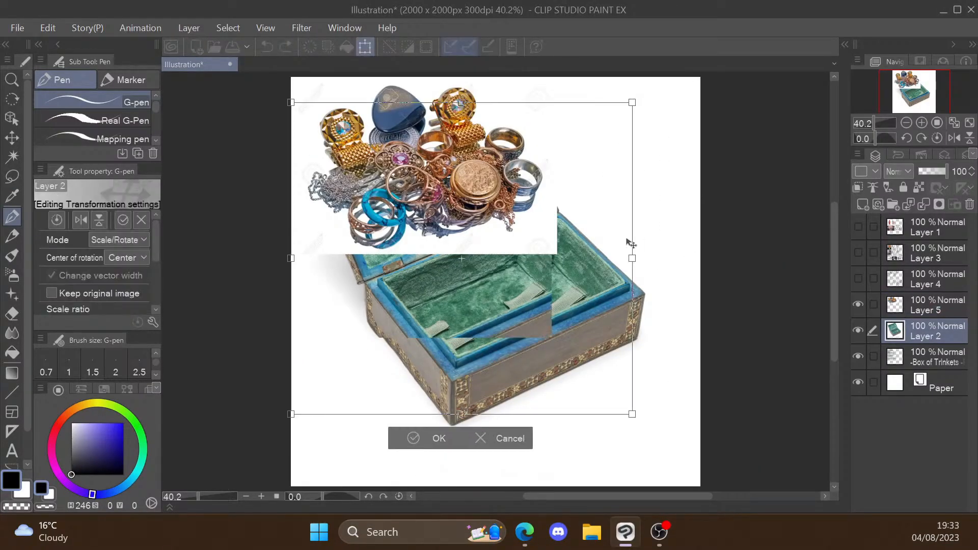
pyautogui.moveTo(627, 240); pyautogui.dragTo(606, 286)
pyautogui.click(403, 484)
pyautogui.click(938, 306)
pyautogui.hotkey('ctrl', 't')
pyautogui.click(937, 331)
pyautogui.hotkey('ctrl', 't')
pyautogui.click(357, 444)
pyautogui.moveTo(557, 254)
pyautogui.mouseDown()
pyautogui.moveTo(497, 234)
pyautogui.moveTo(534, 314)
pyautogui.mouseUp()
# Step: Hide the "-Box of Trinkets-" layer and add a new raster layer above Layer 1
pyautogui.click(858, 356)
pyautogui.click(937, 227)
pyautogui.click(862, 204)
# Step: Sketch the open trinket box's body with its inner walls and front clasp beside the photo references
pyautogui.scroll(1, 561, 305)
pyautogui.moveTo(489, 250); pyautogui.dragTo(631, 221)
pyautogui.moveTo(664, 285); pyautogui.dragTo(661, 331)
pyautogui.moveTo(549, 345); pyautogui.dragTo(653, 315)
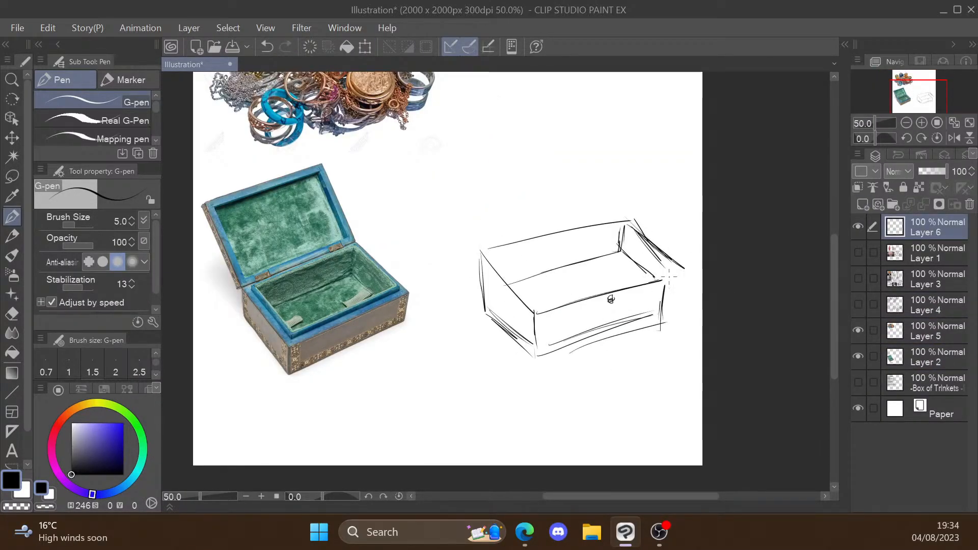
pyautogui.moveTo(677, 273); pyautogui.dragTo(668, 317)
pyautogui.moveTo(540, 353); pyautogui.dragTo(667, 317)
# Step: Enlarge the G-pen and sketch the box's raised lid with its hinges and inner panel
pyautogui.press(']')
pyautogui.moveTo(510, 283)
pyautogui.mouseDown()
pyautogui.moveTo(619, 262)
pyautogui.moveTo(524, 276)
pyautogui.mouseUp()
pyautogui.scroll(1, 561, 275)
pyautogui.moveTo(445, 210); pyautogui.dragTo(477, 286)
pyautogui.moveTo(453, 205)
pyautogui.mouseDown()
pyautogui.moveTo(611, 170)
pyautogui.moveTo(602, 180)
pyautogui.mouseUp()
pyautogui.moveTo(489, 271)
pyautogui.mouseDown()
pyautogui.moveTo(608, 248)
pyautogui.moveTo(621, 299)
pyautogui.mouseUp()
# Step: Lower Layer 6's opacity to 18% and add a new raster layer above it
pyautogui.press('p')
pyautogui.moveTo(947, 172); pyautogui.dragTo(924, 172)
pyautogui.click(863, 204)
pyautogui.scroll(-1, 424, 323)
pyautogui.scroll(2, 499, 327)
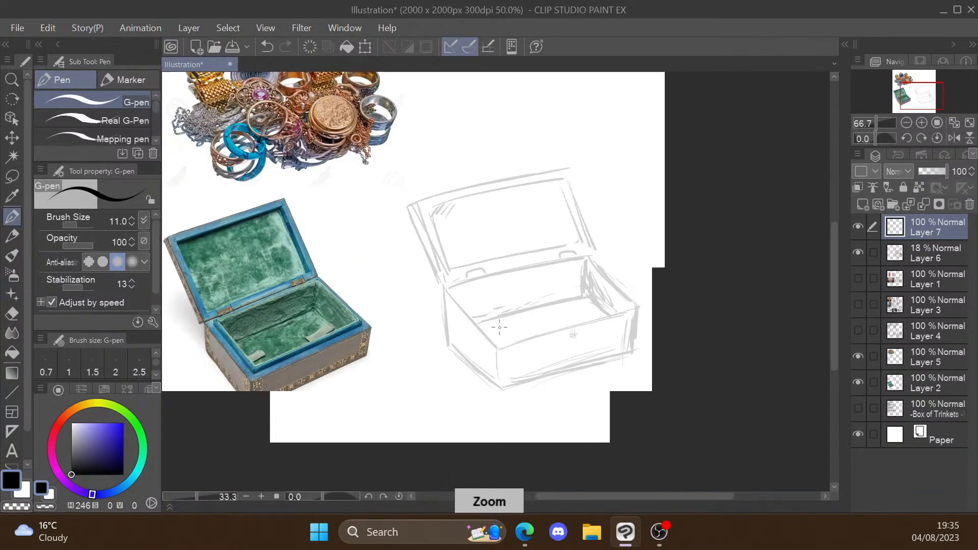
# Step: Rough in the jewellery heap inside the box on Layer 7, undoing one stroke
pyautogui.moveTo(432, 315); pyautogui.dragTo(516, 279)
pyautogui.hotkey('ctrl', 'z')
pyautogui.moveTo(544, 328); pyautogui.dragTo(585, 304)
# Step: Fade Layer 7 to 18% opacity and start inking the jewellery on a new raster layer above it
pyautogui.moveTo(947, 172); pyautogui.dragTo(923, 171)
pyautogui.click(862, 204)
pyautogui.scroll(1, 524, 291)
pyautogui.moveTo(461, 380); pyautogui.dragTo(514, 352)
pyautogui.moveTo(620, 316)
pyautogui.mouseDown()
pyautogui.moveTo(651, 332)
pyautogui.moveTo(572, 335)
pyautogui.mouseUp()
pyautogui.moveTo(581, 334)
pyautogui.mouseDown()
pyautogui.moveTo(514, 366)
pyautogui.moveTo(625, 322)
pyautogui.mouseUp()
pyautogui.hotkey('ctrl', 'z')
# Step: Ink the round jewellery pieces at the right end of the heap and undo the last stroke
pyautogui.scroll(1, 601, 316)
pyautogui.moveTo(646, 208)
pyautogui.mouseDown()
pyautogui.moveTo(730, 211)
pyautogui.moveTo(644, 245)
pyautogui.mouseUp()
pyautogui.moveTo(665, 204)
pyautogui.mouseDown()
pyautogui.moveTo(698, 236)
pyautogui.moveTo(671, 299)
pyautogui.mouseUp()
pyautogui.moveTo(474, 344); pyautogui.dragTo(502, 268)
pyautogui.hotkey('ctrl', 'z')
# Step: Ink the faceted gem at the left end of the jewellery heap and undo the last strokes
pyautogui.moveTo(336, 298); pyautogui.dragTo(440, 316)
pyautogui.moveTo(336, 301); pyautogui.dragTo(351, 366)
pyautogui.moveTo(412, 299); pyautogui.dragTo(369, 360)
pyautogui.press('p')
pyautogui.moveTo(411, 270)
pyautogui.mouseDown()
pyautogui.moveTo(312, 351)
pyautogui.moveTo(325, 357)
pyautogui.moveTo(510, 280)
pyautogui.moveTo(480, 348)
pyautogui.mouseUp()
pyautogui.hotkey('ctrl', 'z')
pyautogui.hotkey('ctrl', 'z')
pyautogui.hotkey('ctrl', 'z')
# Step: Ink the small rings, beads and chain filling the front of the jewellery heap
pyautogui.moveTo(429, 249); pyautogui.dragTo(408, 281)
pyautogui.moveTo(342, 329); pyautogui.dragTo(395, 375)
pyautogui.moveTo(395, 375); pyautogui.dragTo(350, 393)
pyautogui.moveTo(380, 393)
pyautogui.mouseDown()
pyautogui.moveTo(369, 406)
pyautogui.moveTo(380, 394)
pyautogui.mouseUp()
pyautogui.moveTo(480, 342); pyautogui.dragTo(568, 320)
pyautogui.moveTo(672, 273); pyautogui.dragTo(715, 315)
# Step: Undo the last three strokes on Layer 8 and hide the Layer 7 rough
pyautogui.scroll(-1, 510, 305)
pyautogui.moveTo(448, 224); pyautogui.dragTo(453, 214)
pyautogui.scroll(-1, 509, 254)
pyautogui.hotkey('ctrl', 'z')
pyautogui.hotkey('ctrl', 'z')
pyautogui.hotkey('ctrl', 'z')
pyautogui.click(857, 254)
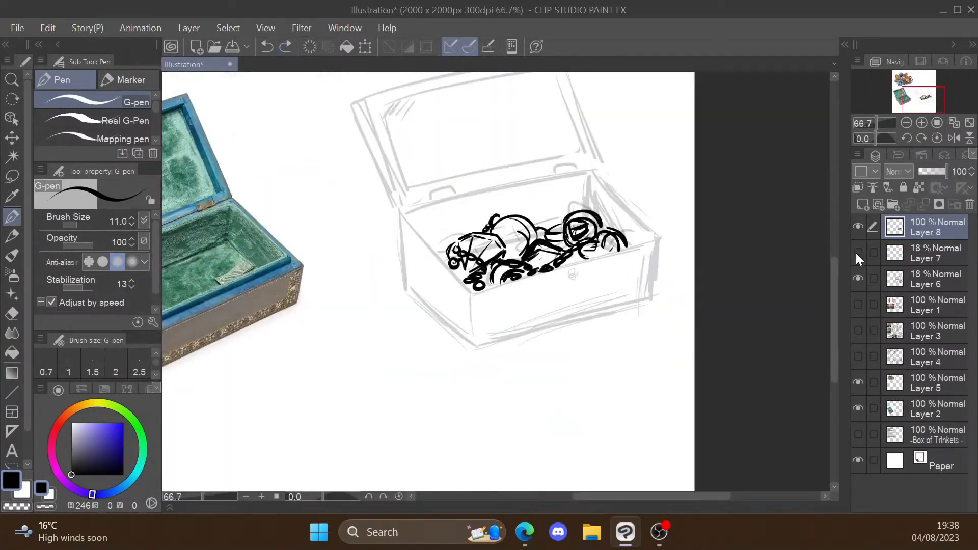
pyautogui.scroll(2, 510, 255)
pyautogui.scroll(-3, 509, 255)
pyautogui.scroll(2, 509, 255)
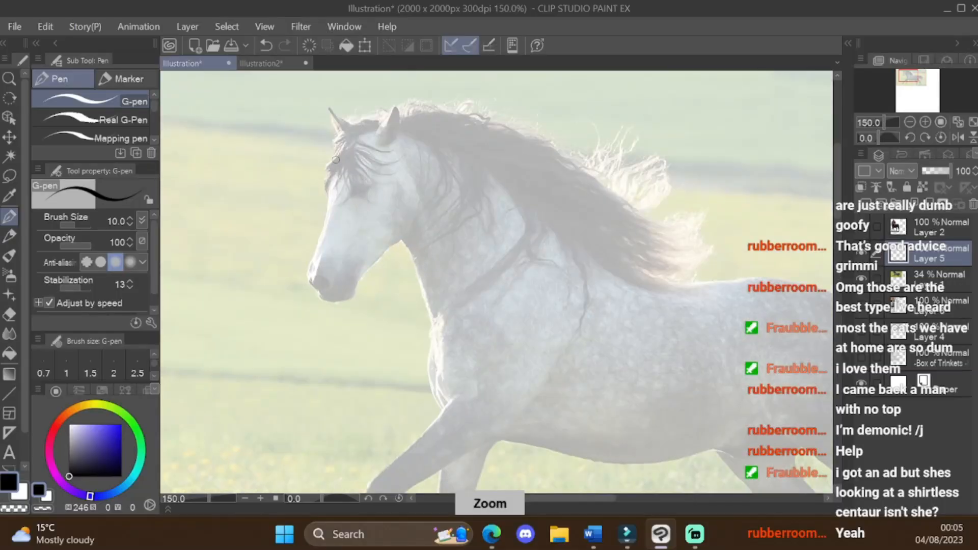
# Step: Trace the horse's face, jaw, ears and forelock over the faded photo on Layer 5
pyautogui.moveTo(340, 149)
pyautogui.mouseDown()
pyautogui.moveTo(321, 179)
pyautogui.moveTo(310, 271)
pyautogui.mouseUp()
pyautogui.moveTo(306, 276)
pyautogui.mouseDown()
pyautogui.moveTo(319, 295)
pyautogui.moveTo(404, 239)
pyautogui.mouseUp()
pyautogui.moveTo(403, 238); pyautogui.dragTo(415, 206)
pyautogui.moveTo(396, 102); pyautogui.dragTo(377, 143)
pyautogui.moveTo(400, 104); pyautogui.dragTo(395, 139)
pyautogui.moveTo(329, 105); pyautogui.dragTo(341, 140)
pyautogui.moveTo(343, 159); pyautogui.dragTo(362, 183)
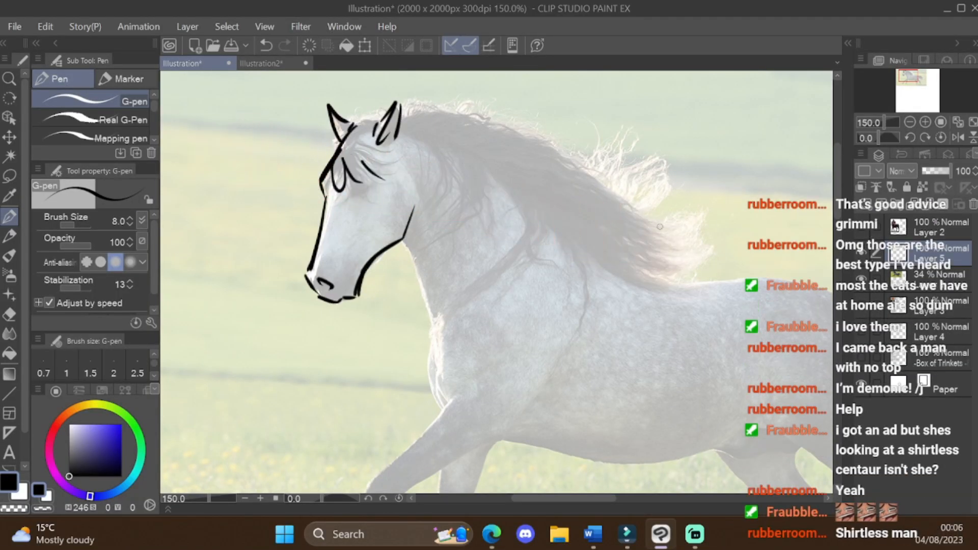
# Step: Trace the horse's throat and chest, and the extended front leg down to its hoof
pyautogui.scroll(-2, 659, 227)
pyautogui.moveTo(425, 155); pyautogui.dragTo(450, 265)
pyautogui.moveTo(462, 200)
pyautogui.mouseDown()
pyautogui.moveTo(449, 248)
pyautogui.moveTo(401, 320)
pyautogui.mouseUp()
pyautogui.moveTo(401, 320); pyautogui.dragTo(337, 390)
pyautogui.moveTo(337, 390); pyautogui.dragTo(365, 389)
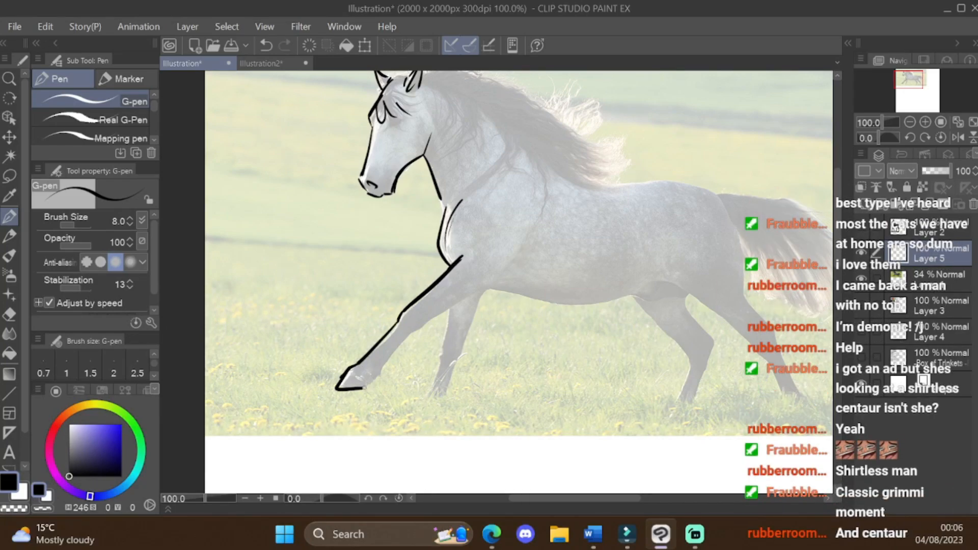
# Step: Trace the line behind the horse's shoulder and both edges of the second front leg
pyautogui.moveTo(488, 286); pyautogui.dragTo(547, 224)
pyautogui.moveTo(452, 308); pyautogui.dragTo(427, 386)
pyautogui.moveTo(484, 296); pyautogui.dragTo(456, 368)
pyautogui.scroll(-1, 459, 390)
pyautogui.scroll(1, 611, 402)
# Step: Trace the horse's belly and the rear hind leg, and undo the last stroke
pyautogui.moveTo(411, 276); pyautogui.dragTo(617, 285)
pyautogui.moveTo(616, 288); pyautogui.dragTo(687, 352)
pyautogui.moveTo(657, 222); pyautogui.dragTo(698, 349)
pyautogui.moveTo(680, 320); pyautogui.dragTo(728, 400)
pyautogui.moveTo(689, 353); pyautogui.dragTo(732, 422)
pyautogui.hotkey('ctrl', 'z')
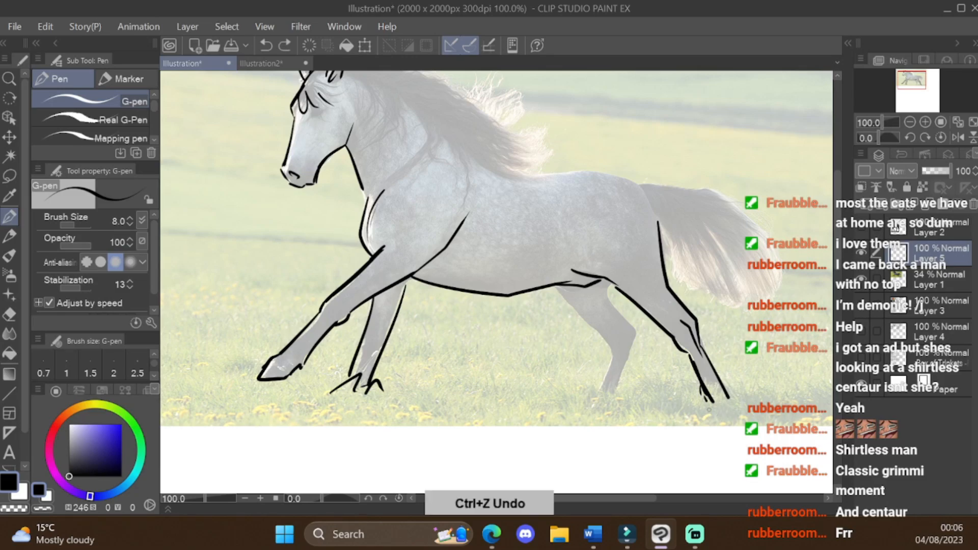
# Step: Draw the rearmost hoof with grass strokes around it
pyautogui.moveTo(699, 390); pyautogui.dragTo(728, 398)
pyautogui.moveTo(729, 398); pyautogui.dragTo(784, 392)
pyautogui.moveTo(698, 407); pyautogui.dragTo(625, 419)
# Step: Trace the horse's other hind leg from the belly down to the lower leg
pyautogui.moveTo(554, 285); pyautogui.dragTo(616, 344)
pyautogui.moveTo(607, 283); pyautogui.dragTo(641, 332)
pyautogui.moveTo(640, 332); pyautogui.dragTo(623, 384)
pyautogui.moveTo(616, 344); pyautogui.dragTo(596, 395)
pyautogui.moveTo(638, 333); pyautogui.dragTo(604, 402)
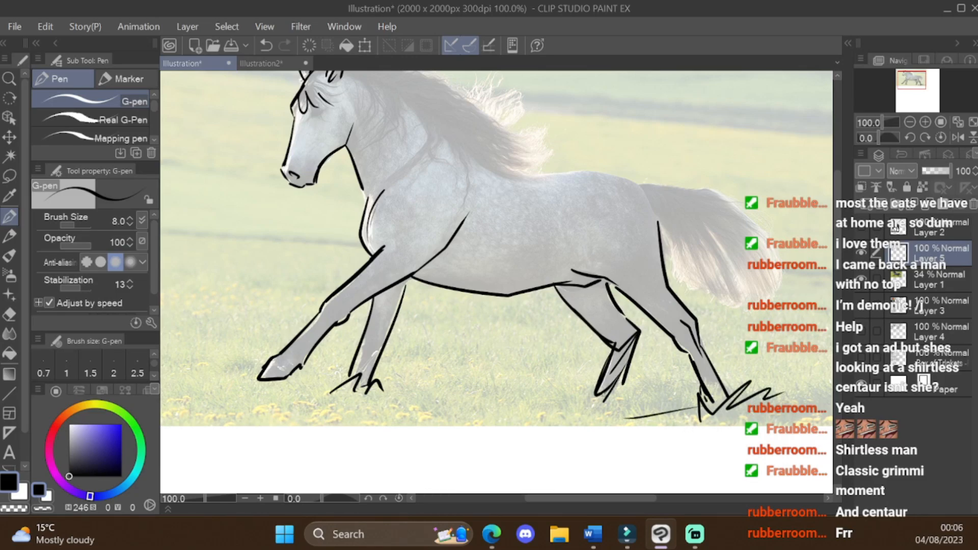
# Step: Trace the horse's tail, cheek, shoulder and haunch curves
pyautogui.moveTo(659, 219); pyautogui.dragTo(749, 315)
pyautogui.scroll(-1, 733, 255)
pyautogui.moveTo(417, 91)
pyautogui.mouseDown()
pyautogui.moveTo(527, 183)
pyautogui.moveTo(389, 155)
pyautogui.mouseUp()
pyautogui.moveTo(412, 207); pyautogui.dragTo(504, 165)
pyautogui.moveTo(424, 208); pyautogui.dragTo(507, 246)
pyautogui.moveTo(612, 287); pyautogui.dragTo(696, 236)
# Step: Add detail lines to the knee and hoof of the horse's extended front leg
pyautogui.scroll(-3, 731, 430)
pyautogui.scroll(3, 589, 452)
pyautogui.moveTo(525, 214); pyautogui.dragTo(494, 243)
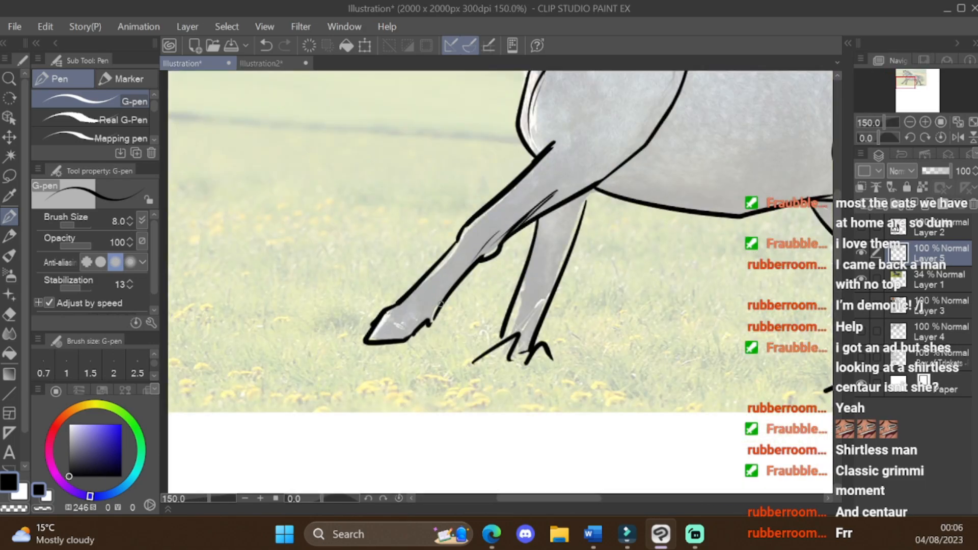
pyautogui.scroll(-3, 431, 259)
pyautogui.scroll(3, 423, 264)
pyautogui.moveTo(398, 304); pyautogui.dragTo(436, 312)
pyautogui.scroll(-2, 398, 330)
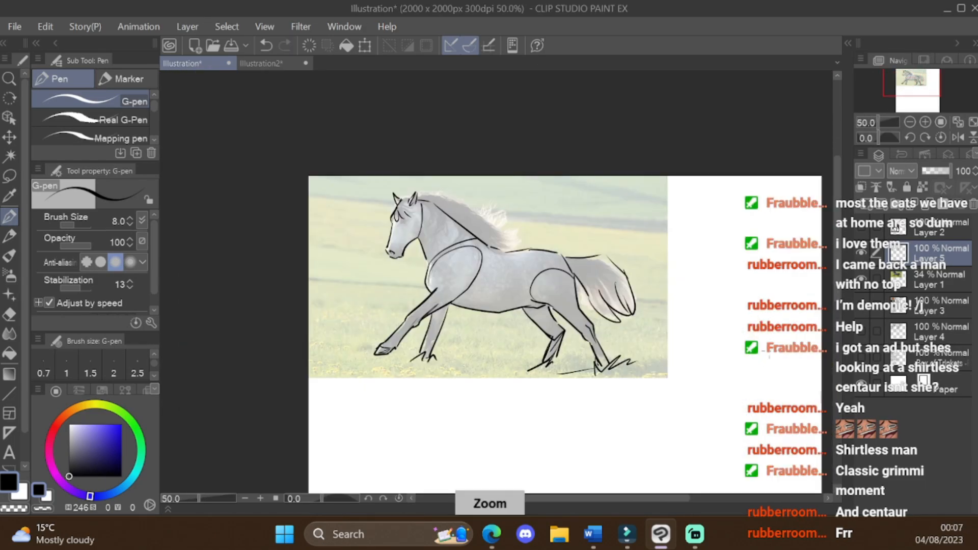
pyautogui.scroll(-2, 490, 229)
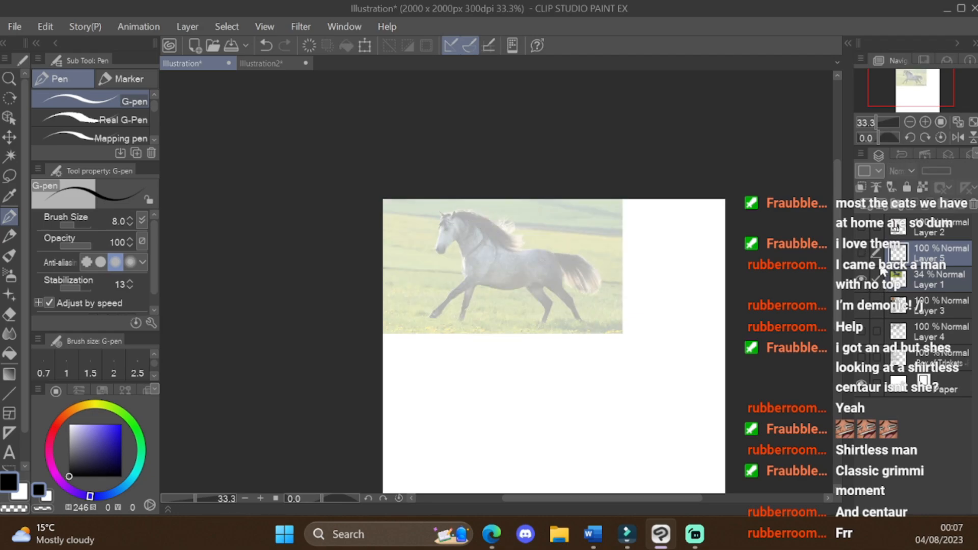
# Step: Add a contour line below the eye along the horse's cheek
pyautogui.scroll(5, 423, 316)
pyautogui.moveTo(425, 306); pyautogui.dragTo(419, 340)
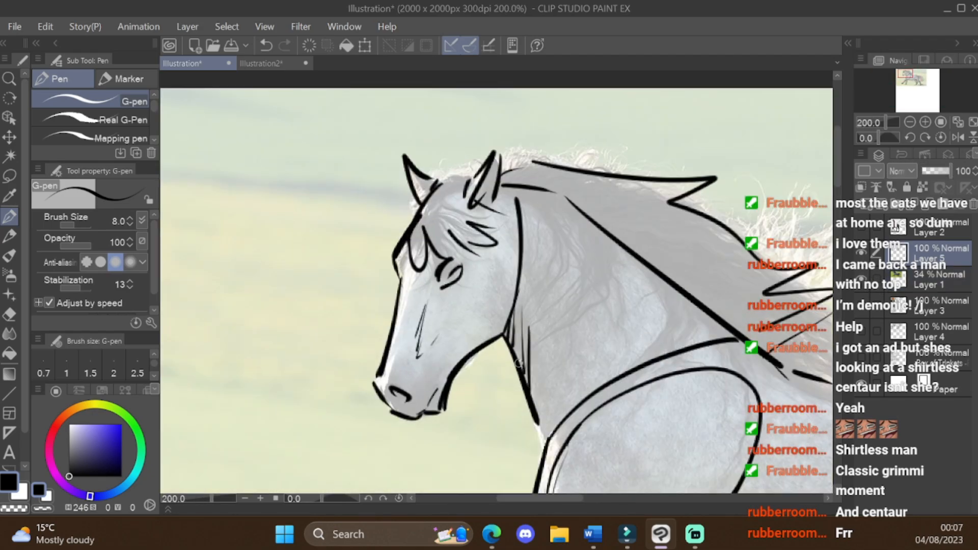
pyautogui.scroll(-3, 480, 265)
pyautogui.scroll(3, 479, 287)
pyautogui.scroll(-3, 480, 287)
pyautogui.scroll(2, 480, 286)
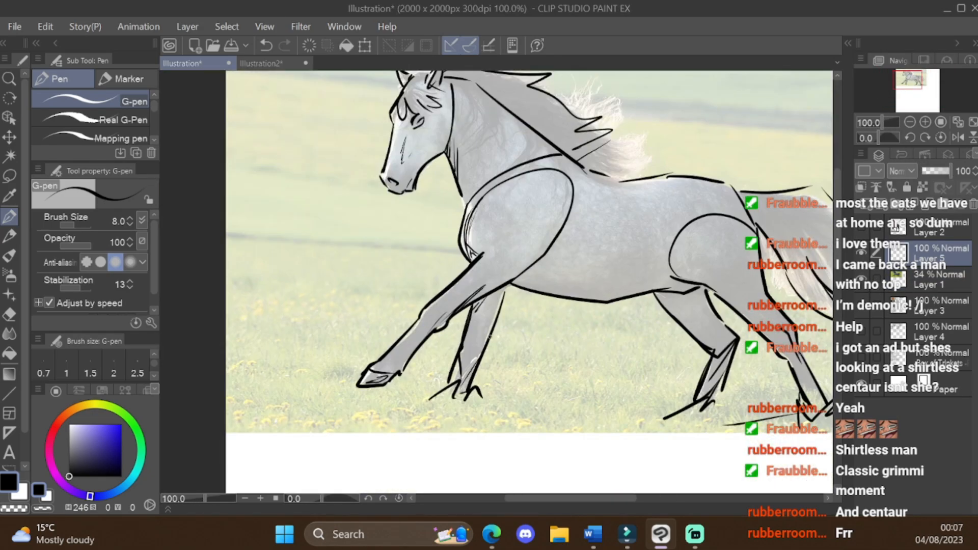
# Step: Add a contour stroke to the horse's legs
pyautogui.scroll(-1, 640, 378)
pyautogui.scroll(1, 551, 255)
pyautogui.moveTo(607, 337); pyautogui.dragTo(637, 415)
pyautogui.scroll(-2, 650, 423)
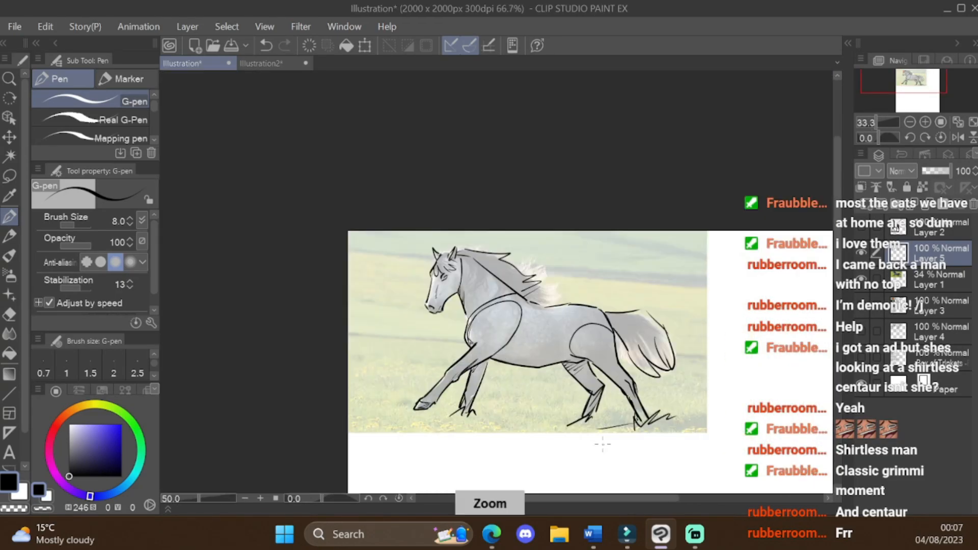
# Step: Transform the horse line art on Layer 5 to move it away from the photo
pyautogui.scroll(-1, 603, 441)
pyautogui.scroll(1, 663, 382)
pyautogui.scroll(-1, 532, 255)
pyautogui.hotkey('ctrl', 't')
pyautogui.moveTo(533, 302)
pyautogui.mouseDown()
pyautogui.moveTo(601, 347)
pyautogui.moveTo(673, 372)
pyautogui.mouseUp()
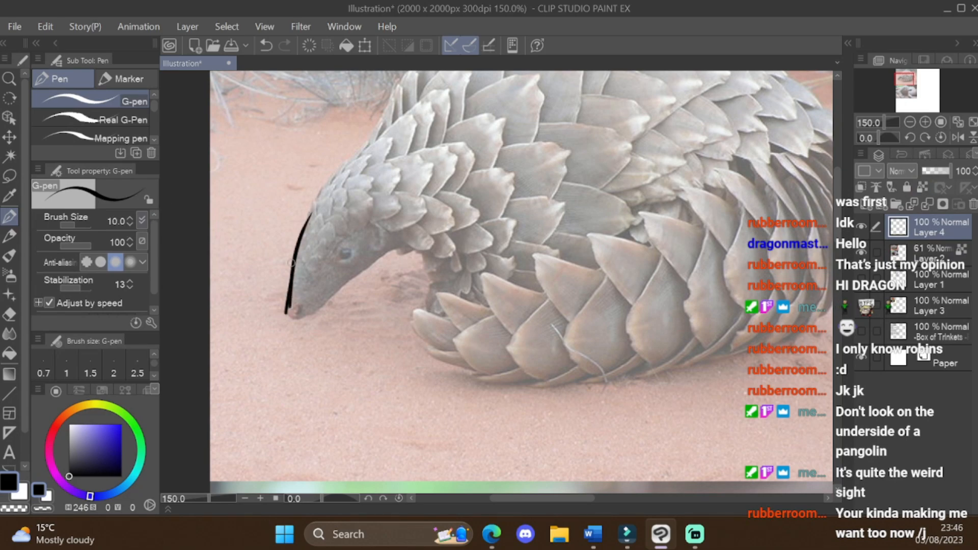
# Step: Undo the first outline strokes and retrace the pangolin's snout and forehead on Layer 4
pyautogui.hotkey('ctrl', 'z')
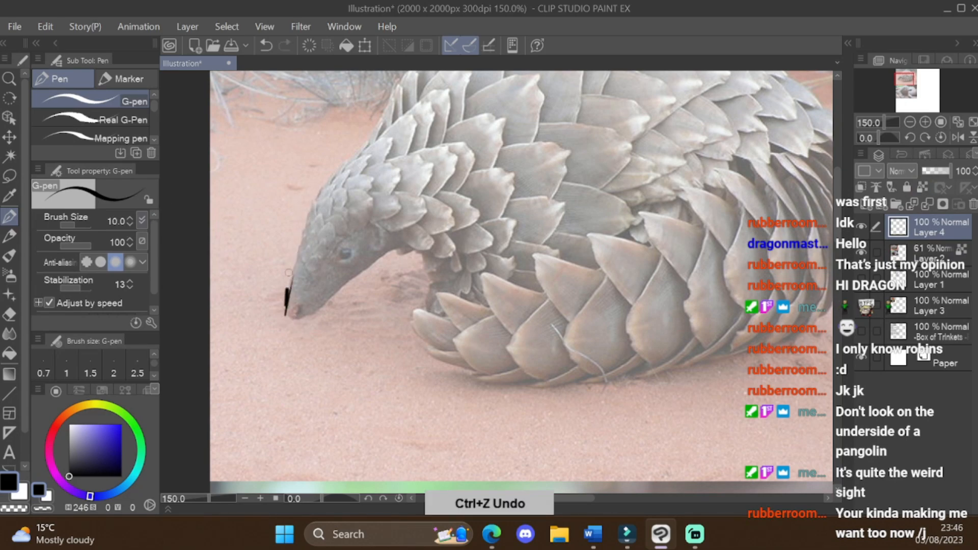
pyautogui.moveTo(288, 273); pyautogui.dragTo(308, 199)
pyautogui.hotkey('ctrl', 'z')
pyautogui.moveTo(286, 312)
pyautogui.mouseDown()
pyautogui.moveTo(311, 201)
pyautogui.moveTo(348, 161)
pyautogui.mouseUp()
pyautogui.scroll(-4, 352, 158)
pyautogui.scroll(3, 428, 79)
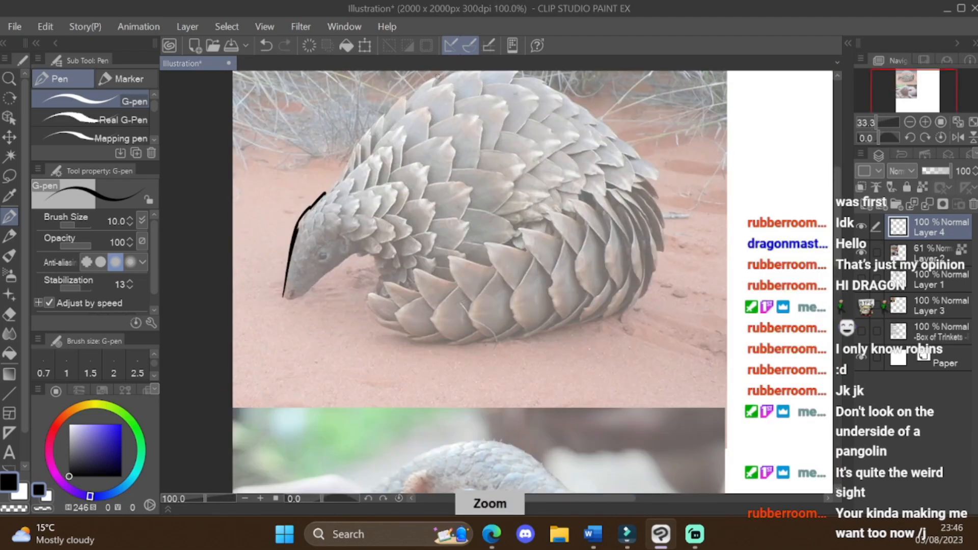
pyautogui.moveTo(837, 246); pyautogui.dragTo(838, 227)
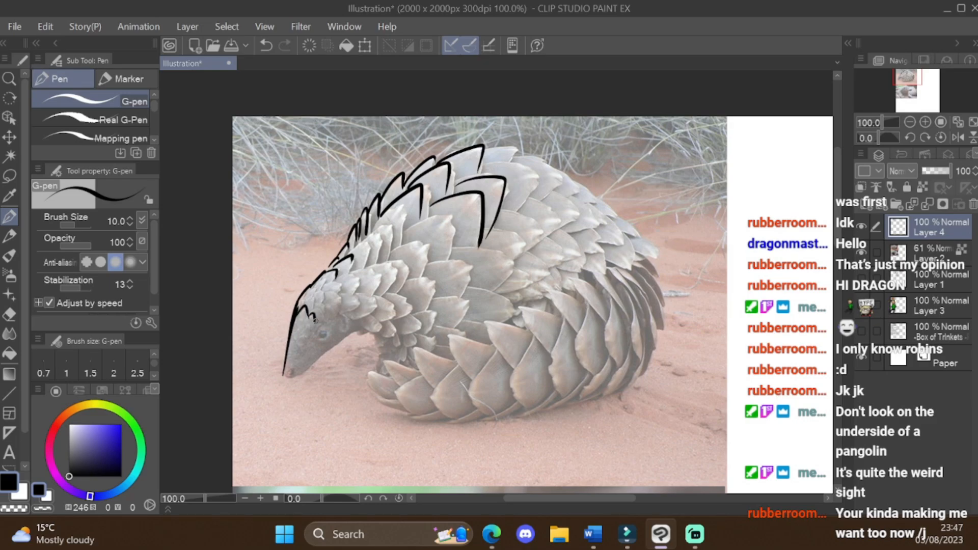
# Step: Undo the last stroke, and trace the pangolin's eye and the jaw line back from its nose
pyautogui.hotkey('ctrl', 'z')
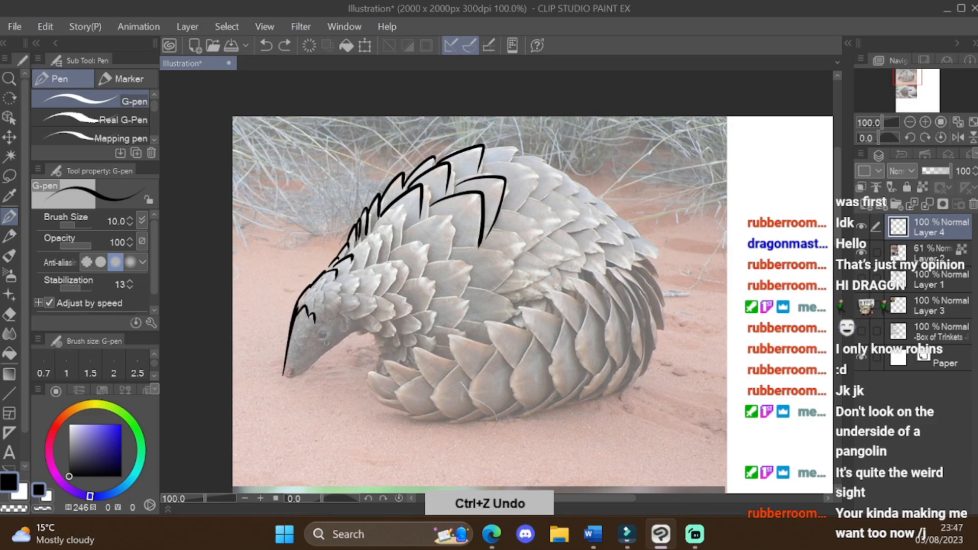
pyautogui.scroll(5, 310, 348)
pyautogui.moveTo(349, 286); pyautogui.dragTo(362, 298)
pyautogui.moveTo(206, 449)
pyautogui.mouseDown()
pyautogui.moveTo(240, 437)
pyautogui.moveTo(288, 441)
pyautogui.moveTo(471, 273)
pyautogui.mouseUp()
pyautogui.moveTo(343, 293)
pyautogui.mouseDown()
pyautogui.moveTo(337, 301)
pyautogui.moveTo(377, 283)
pyautogui.moveTo(355, 299)
pyautogui.mouseUp()
pyautogui.press('e')
pyautogui.press('p')
# Step: Undo the last eye strokes and redraw the pangolin's eye as a filled circle with an outline
pyautogui.scroll(-2, 377, 344)
pyautogui.scroll(2, 367, 346)
pyautogui.hotkey('ctrl', 'z')
pyautogui.hotkey('ctrl', 'z')
pyautogui.hotkey('ctrl', 'z')
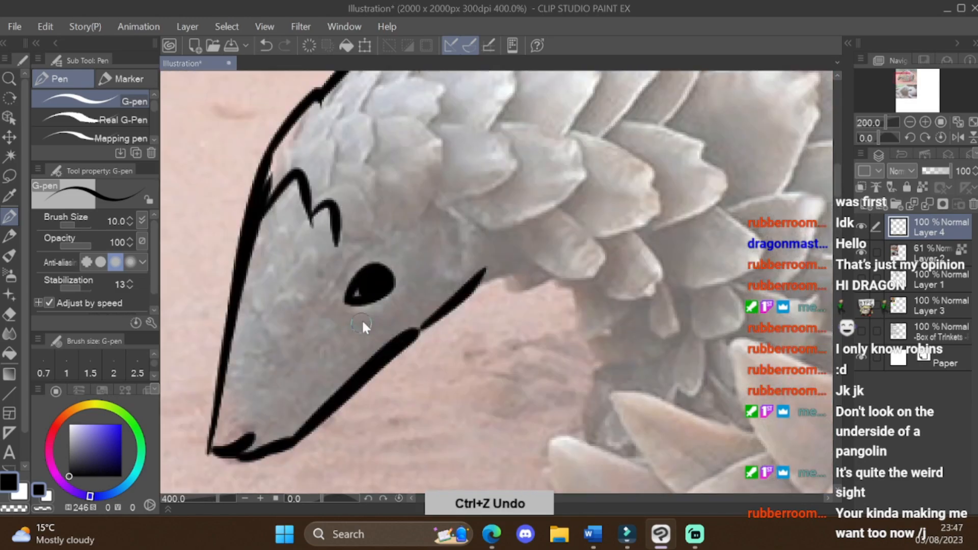
pyautogui.moveTo(345, 306)
pyautogui.mouseDown()
pyautogui.moveTo(387, 277)
pyautogui.moveTo(357, 306)
pyautogui.moveTo(383, 287)
pyautogui.mouseUp()
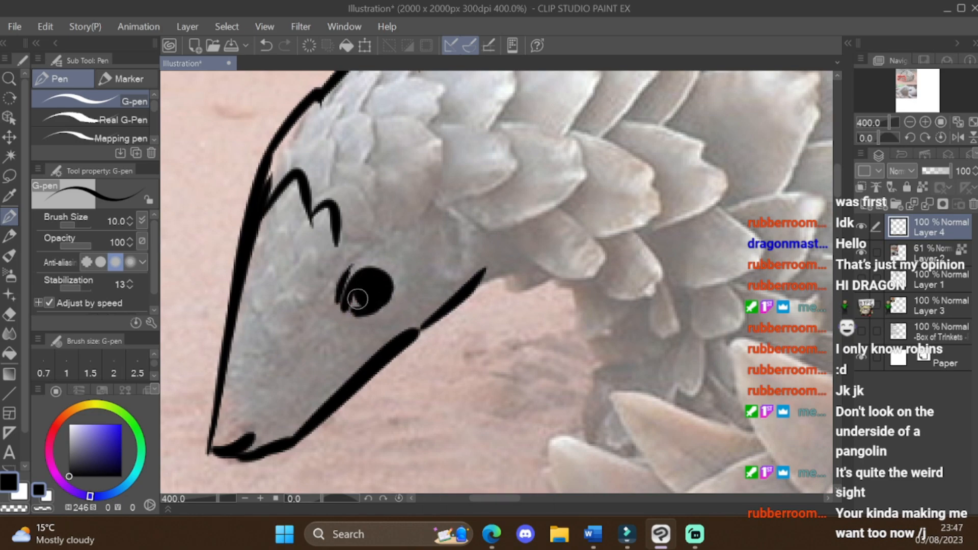
pyautogui.scroll(-4, 358, 299)
pyautogui.scroll(3, 407, 265)
pyautogui.scroll(-2, 460, 239)
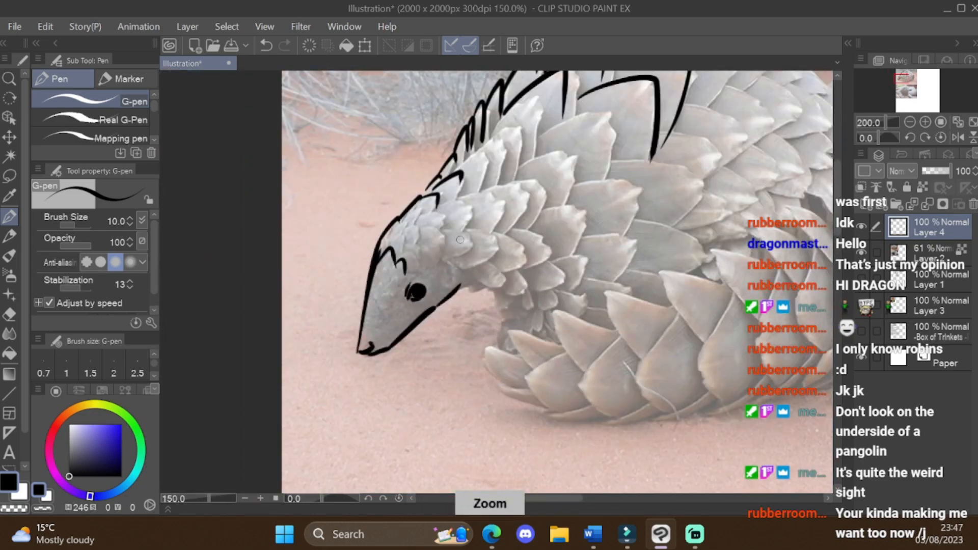
# Step: Trace the small overlapping scales on the pangolin's forehead and the back of its head
pyautogui.scroll(1, 461, 239)
pyautogui.moveTo(387, 266)
pyautogui.mouseDown()
pyautogui.moveTo(355, 296)
pyautogui.moveTo(408, 257)
pyautogui.mouseUp()
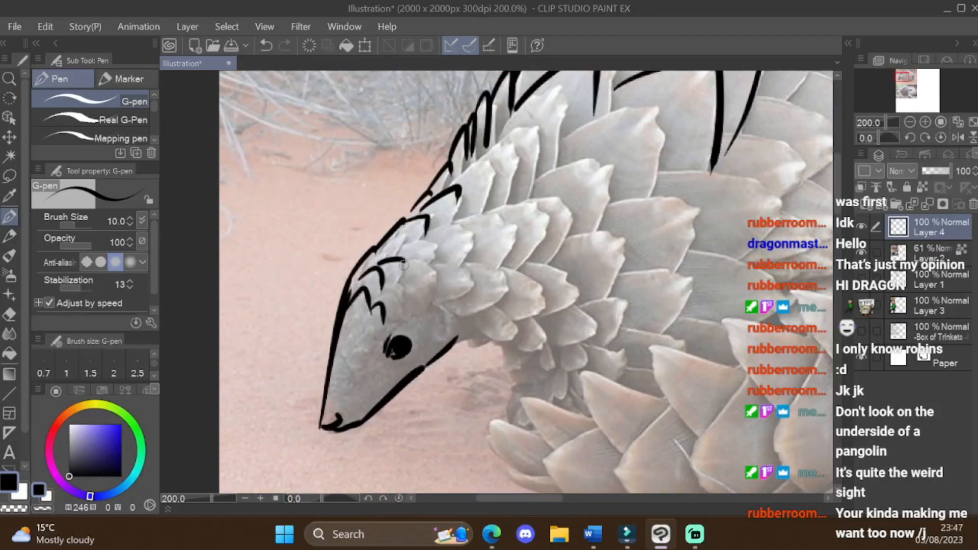
pyautogui.moveTo(401, 294); pyautogui.dragTo(375, 308)
pyautogui.moveTo(408, 260); pyautogui.dragTo(424, 308)
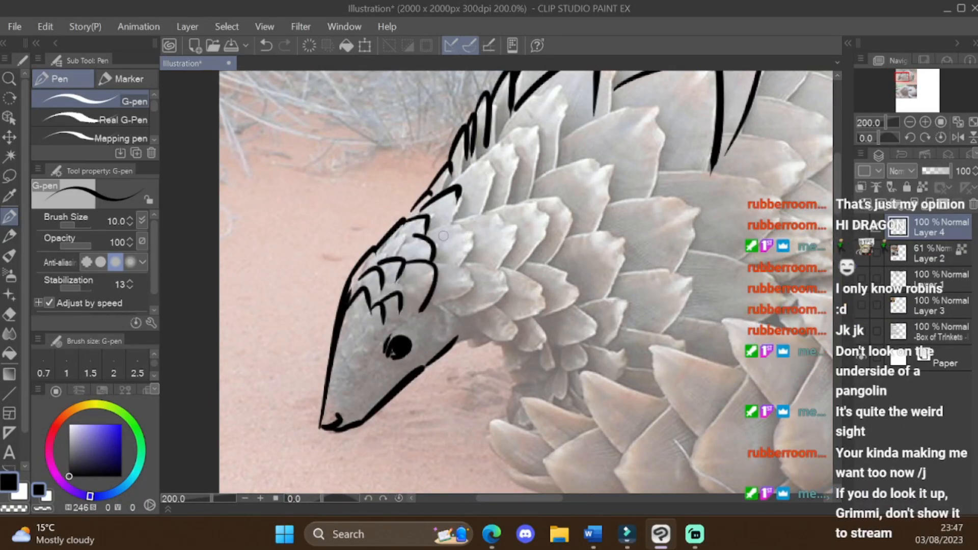
pyautogui.moveTo(441, 233); pyautogui.dragTo(460, 258)
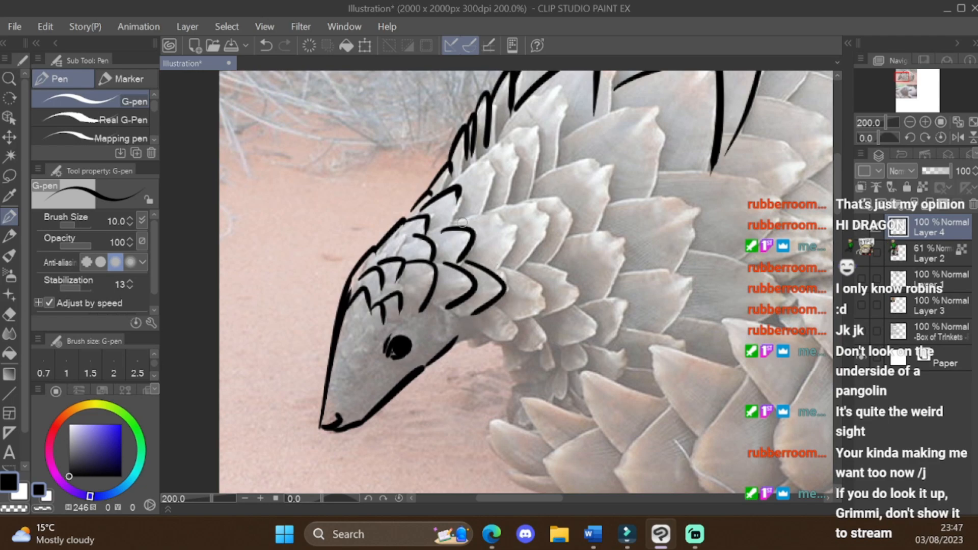
pyautogui.moveTo(462, 223); pyautogui.dragTo(499, 268)
# Step: Trace the larger scales along the pangolin's neck and behind its cheek
pyautogui.moveTo(453, 176); pyautogui.dragTo(502, 210)
pyautogui.moveTo(504, 140)
pyautogui.mouseDown()
pyautogui.moveTo(519, 128)
pyautogui.moveTo(526, 198)
pyautogui.moveTo(493, 228)
pyautogui.moveTo(566, 193)
pyautogui.mouseUp()
pyautogui.scroll(-2, 517, 186)
pyautogui.scroll(1, 517, 186)
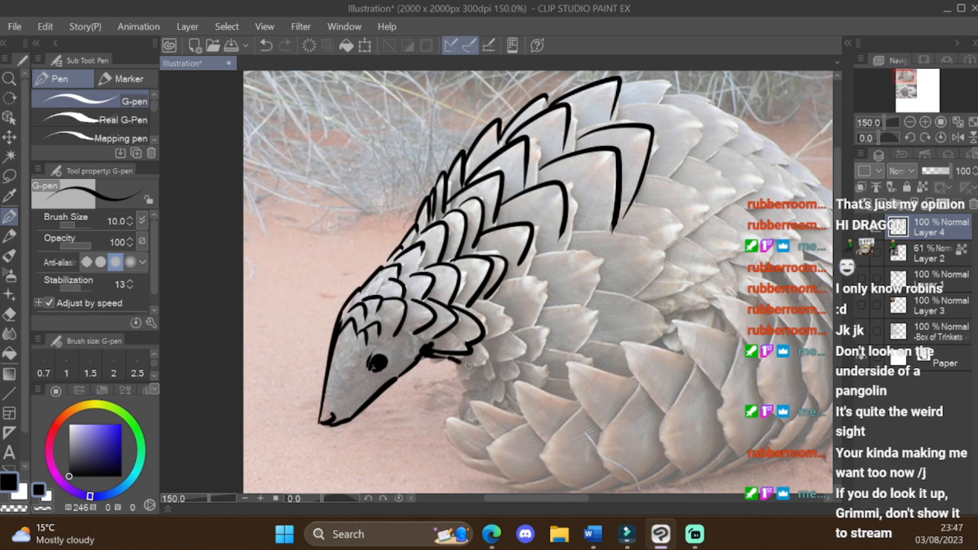
pyautogui.moveTo(469, 366)
pyautogui.mouseDown()
pyautogui.moveTo(504, 330)
pyautogui.moveTo(497, 292)
pyautogui.moveTo(534, 354)
pyautogui.moveTo(512, 356)
pyautogui.moveTo(532, 337)
pyautogui.mouseUp()
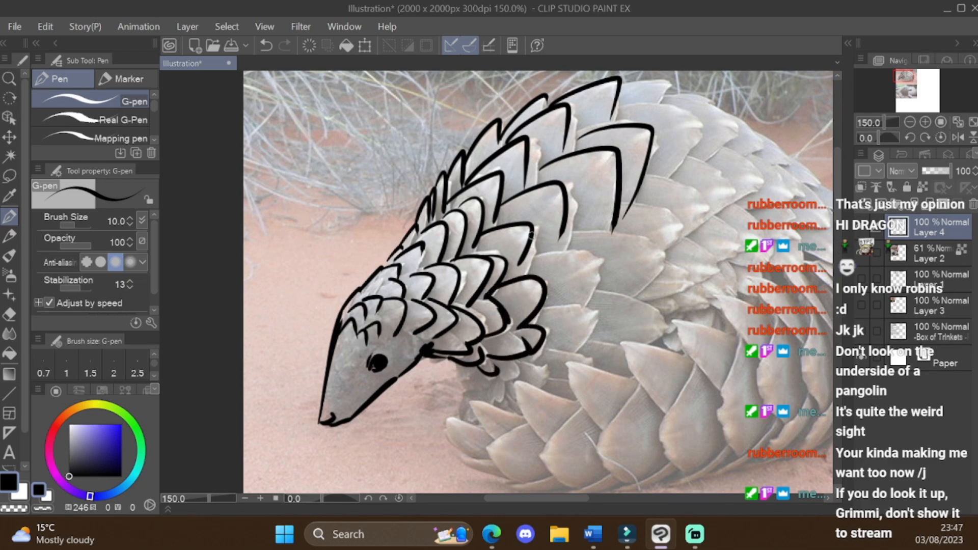
# Step: Trace the large pointed scales on the pangolin's shoulder, just behind the neck and cheek scales
pyautogui.moveTo(531, 237); pyautogui.dragTo(520, 279)
pyautogui.moveTo(528, 264); pyautogui.dragTo(591, 281)
pyautogui.moveTo(589, 283)
pyautogui.mouseDown()
pyautogui.moveTo(572, 300)
pyautogui.moveTo(587, 305)
pyautogui.moveTo(568, 349)
pyautogui.mouseUp()
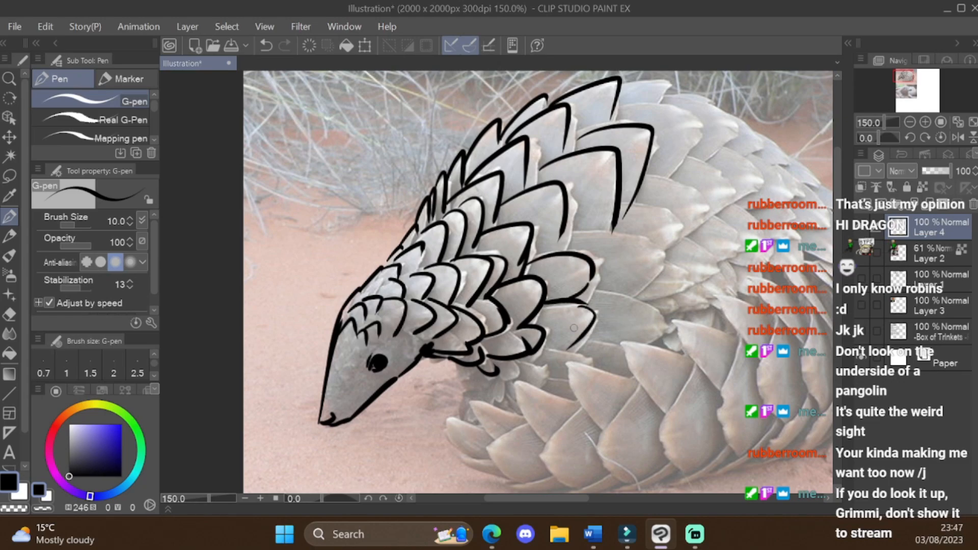
pyautogui.moveTo(576, 233); pyautogui.dragTo(660, 253)
pyautogui.moveTo(658, 260); pyautogui.dragTo(627, 286)
# Step: Trace the overlapping scales along the top of the pangolin's back, behind the shoulder scales
pyautogui.scroll(-2, 676, 191)
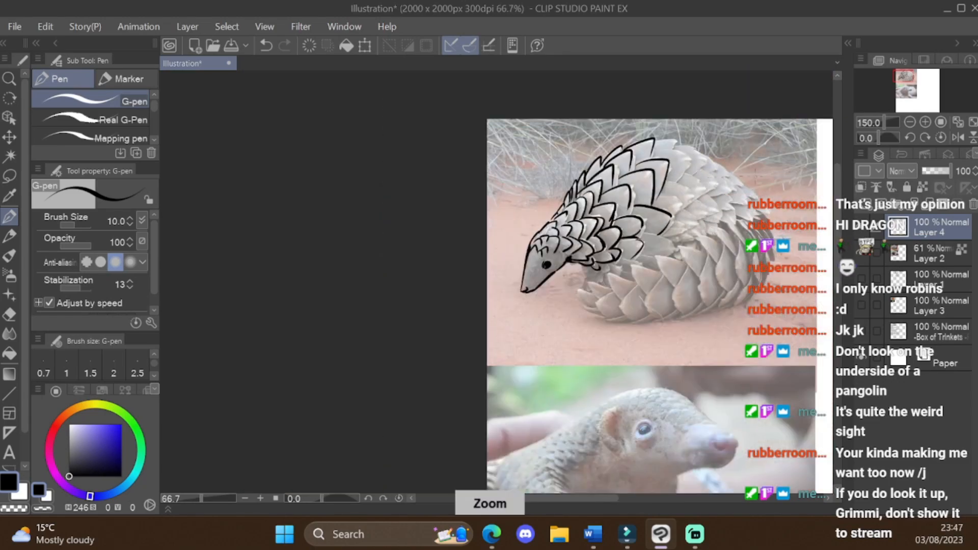
pyautogui.scroll(1, 764, 187)
pyautogui.scroll(-1, 723, 199)
pyautogui.scroll(2, 732, 152)
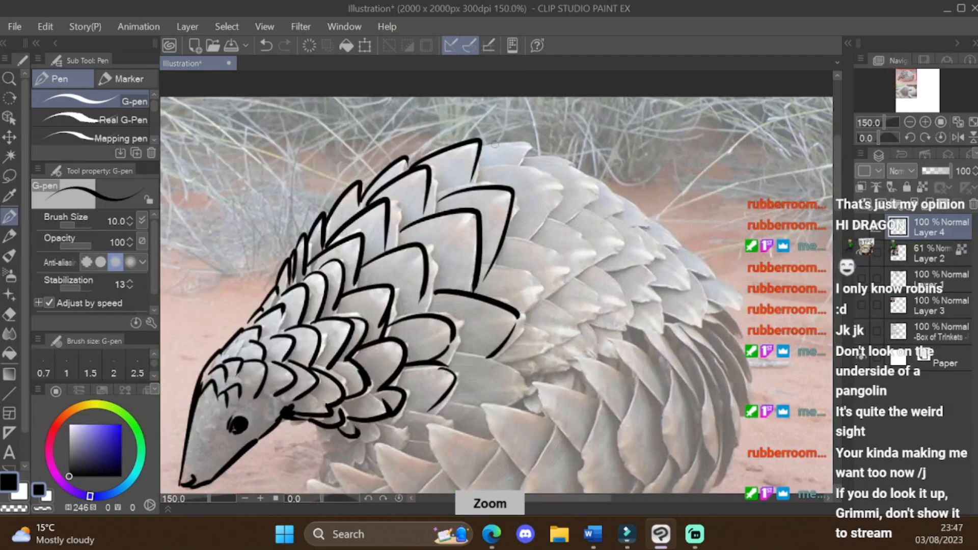
pyautogui.moveTo(495, 144)
pyautogui.mouseDown()
pyautogui.moveTo(530, 149)
pyautogui.moveTo(514, 164)
pyautogui.mouseUp()
pyautogui.moveTo(485, 167)
pyautogui.mouseDown()
pyautogui.moveTo(539, 222)
pyautogui.moveTo(558, 279)
pyautogui.mouseUp()
pyautogui.moveTo(490, 265)
pyautogui.mouseDown()
pyautogui.moveTo(547, 293)
pyautogui.moveTo(536, 308)
pyautogui.mouseUp()
pyautogui.moveTo(546, 218); pyautogui.dragTo(563, 275)
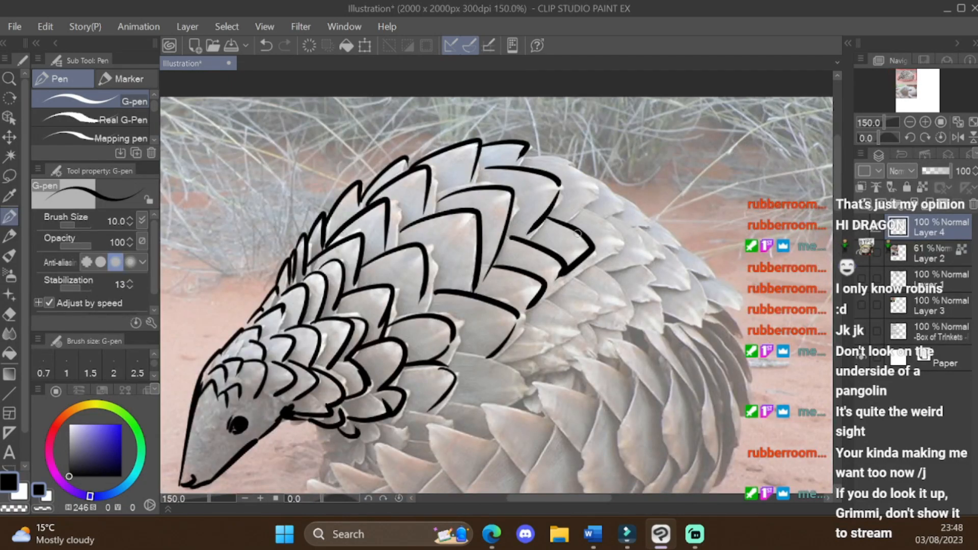
pyautogui.moveTo(533, 155)
pyautogui.mouseDown()
pyautogui.moveTo(591, 185)
pyautogui.moveTo(563, 220)
pyautogui.moveTo(619, 244)
pyautogui.moveTo(573, 275)
pyautogui.mouseUp()
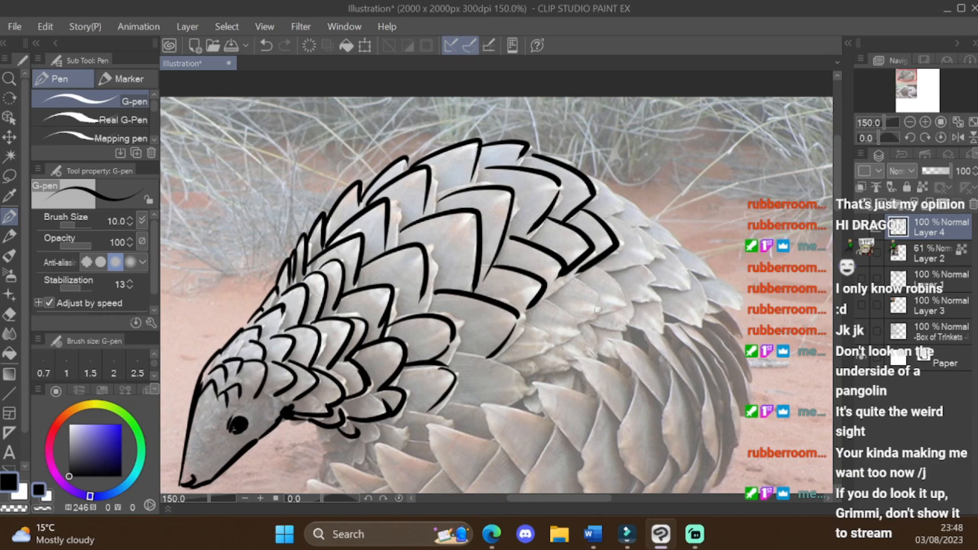
# Step: Trace the scales down the pangolin's flank and along the rear slope of its back to the rump
pyautogui.moveTo(462, 359)
pyautogui.mouseDown()
pyautogui.moveTo(524, 380)
pyautogui.moveTo(550, 341)
pyautogui.mouseUp()
pyautogui.moveTo(548, 297); pyautogui.dragTo(552, 342)
pyautogui.moveTo(569, 276)
pyautogui.mouseDown()
pyautogui.moveTo(597, 320)
pyautogui.moveTo(610, 311)
pyautogui.mouseUp()
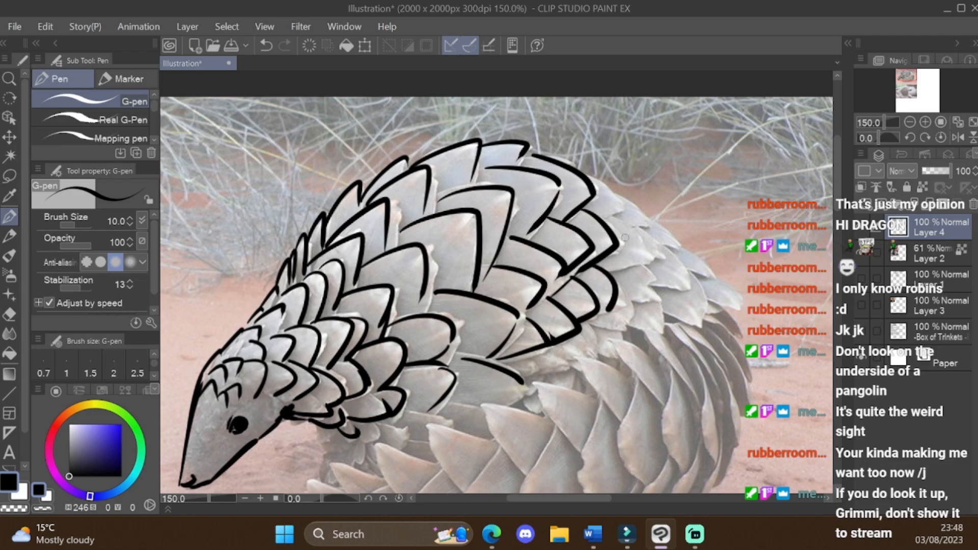
pyautogui.moveTo(598, 181)
pyautogui.mouseDown()
pyautogui.moveTo(604, 216)
pyautogui.moveTo(647, 223)
pyautogui.moveTo(651, 256)
pyautogui.moveTo(665, 259)
pyautogui.mouseUp()
pyautogui.moveTo(644, 217)
pyautogui.mouseDown()
pyautogui.moveTo(682, 248)
pyautogui.moveTo(694, 290)
pyautogui.mouseUp()
pyautogui.moveTo(618, 286)
pyautogui.mouseDown()
pyautogui.moveTo(658, 306)
pyautogui.moveTo(628, 332)
pyautogui.mouseUp()
pyautogui.moveTo(597, 323); pyautogui.dragTo(620, 330)
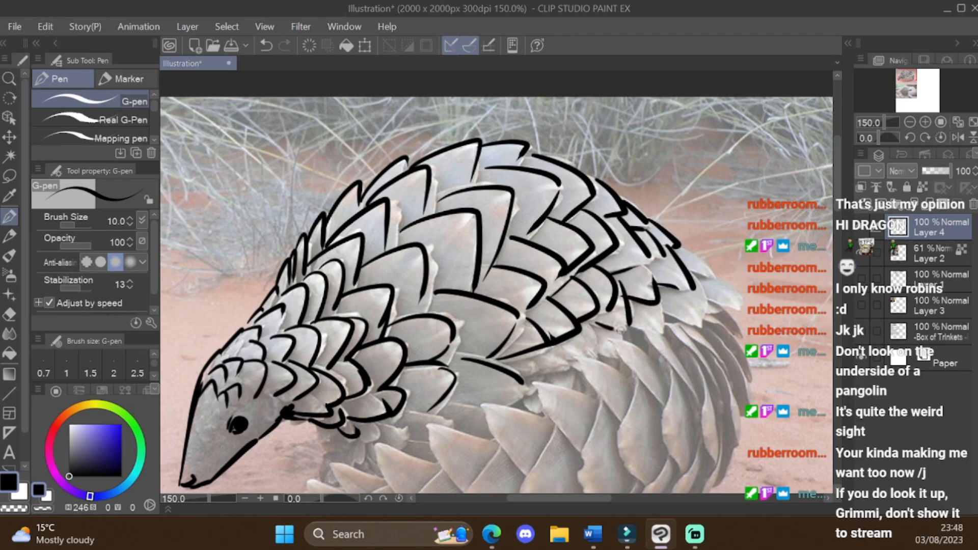
pyautogui.moveTo(683, 248); pyautogui.dragTo(715, 287)
# Step: Trace the narrow, densely packed scales along the outer edge of the pangolin's rump
pyautogui.scroll(-2, 725, 292)
pyautogui.scroll(1, 727, 302)
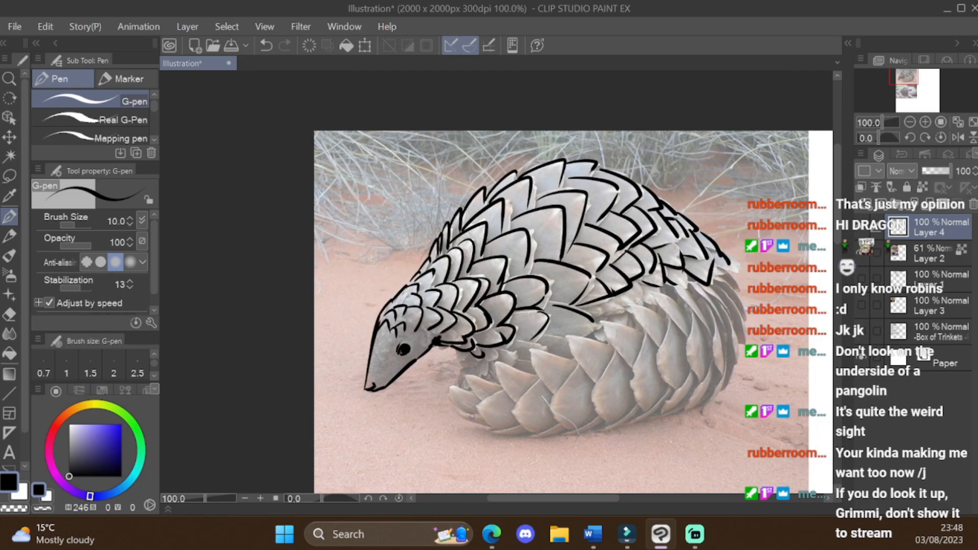
pyautogui.scroll(1, 713, 342)
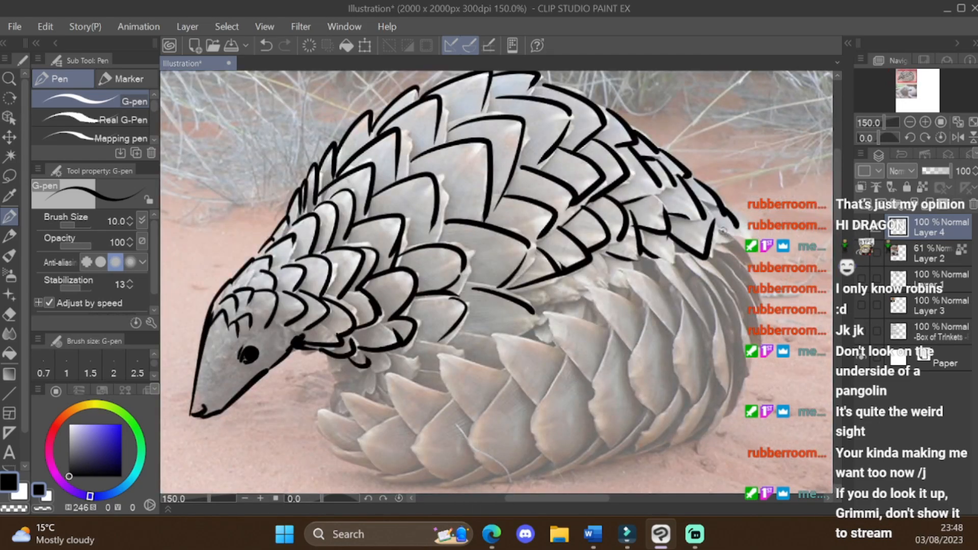
pyautogui.moveTo(721, 228)
pyautogui.mouseDown()
pyautogui.moveTo(754, 264)
pyautogui.moveTo(734, 270)
pyautogui.moveTo(755, 290)
pyautogui.mouseUp()
pyautogui.moveTo(717, 248); pyautogui.dragTo(756, 343)
pyautogui.moveTo(713, 258)
pyautogui.mouseDown()
pyautogui.moveTo(729, 285)
pyautogui.moveTo(753, 367)
pyautogui.mouseUp()
pyautogui.moveTo(728, 286); pyautogui.dragTo(749, 378)
pyautogui.moveTo(688, 256); pyautogui.dragTo(728, 330)
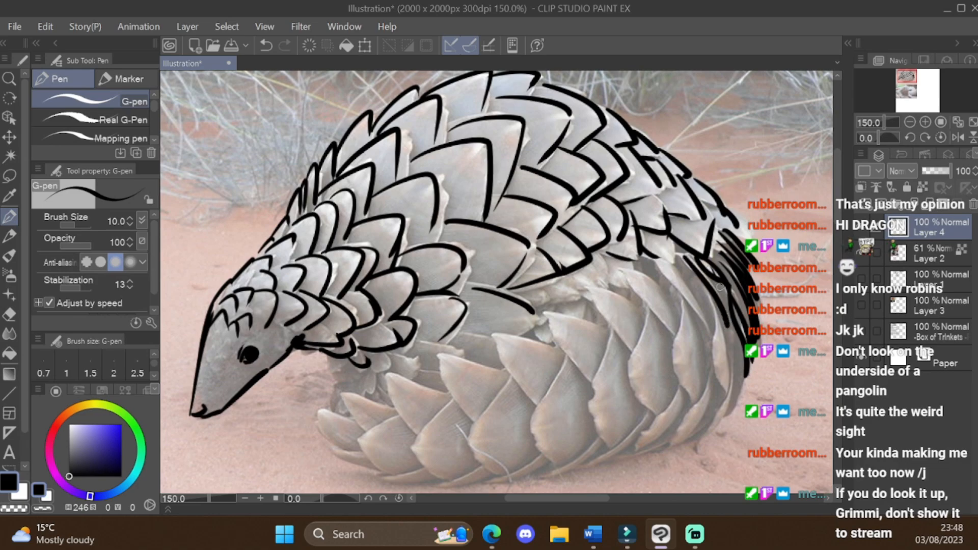
pyautogui.moveTo(718, 283); pyautogui.dragTo(731, 330)
pyautogui.moveTo(693, 255)
pyautogui.mouseDown()
pyautogui.moveTo(677, 260)
pyautogui.moveTo(726, 326)
pyautogui.mouseUp()
pyautogui.hotkey('ctrl', 'z')
pyautogui.hotkey('ctrl', 'z')
pyautogui.hotkey('ctrl', 'z')
# Step: Trace the long curved scales where the tail bends around from the pangolin's rump
pyautogui.moveTo(709, 267)
pyautogui.mouseDown()
pyautogui.moveTo(730, 332)
pyautogui.moveTo(724, 418)
pyautogui.moveTo(732, 325)
pyautogui.moveTo(716, 380)
pyautogui.moveTo(723, 395)
pyautogui.mouseUp()
pyautogui.moveTo(646, 257)
pyautogui.mouseDown()
pyautogui.moveTo(683, 288)
pyautogui.moveTo(712, 339)
pyautogui.mouseUp()
pyautogui.moveTo(683, 299)
pyautogui.mouseDown()
pyautogui.moveTo(668, 372)
pyautogui.moveTo(696, 407)
pyautogui.mouseUp()
pyautogui.moveTo(711, 356); pyautogui.dragTo(677, 444)
pyautogui.moveTo(671, 306)
pyautogui.mouseDown()
pyautogui.moveTo(643, 274)
pyautogui.moveTo(675, 334)
pyautogui.moveTo(631, 375)
pyautogui.moveTo(672, 410)
pyautogui.mouseUp()
pyautogui.moveTo(685, 388); pyautogui.dragTo(643, 451)
# Step: Trace the large scales along the middle and underside of the curled tail, undoing the last stroke
pyautogui.moveTo(582, 293)
pyautogui.mouseDown()
pyautogui.moveTo(626, 331)
pyautogui.moveTo(627, 353)
pyautogui.mouseUp()
pyautogui.moveTo(609, 330)
pyautogui.mouseDown()
pyautogui.moveTo(590, 410)
pyautogui.moveTo(601, 466)
pyautogui.moveTo(644, 476)
pyautogui.moveTo(565, 341)
pyautogui.moveTo(589, 380)
pyautogui.moveTo(560, 467)
pyautogui.mouseUp()
pyautogui.moveTo(609, 443); pyautogui.dragTo(550, 490)
pyautogui.moveTo(552, 343)
pyautogui.mouseDown()
pyautogui.moveTo(521, 386)
pyautogui.moveTo(532, 399)
pyautogui.mouseUp()
pyautogui.moveTo(509, 386)
pyautogui.mouseDown()
pyautogui.moveTo(507, 418)
pyautogui.moveTo(477, 443)
pyautogui.moveTo(537, 455)
pyautogui.mouseUp()
pyautogui.moveTo(545, 462); pyautogui.dragTo(494, 488)
pyautogui.moveTo(500, 372)
pyautogui.mouseDown()
pyautogui.moveTo(469, 410)
pyautogui.moveTo(468, 461)
pyautogui.moveTo(449, 489)
pyautogui.mouseUp()
pyautogui.moveTo(438, 393)
pyautogui.mouseDown()
pyautogui.moveTo(414, 417)
pyautogui.moveTo(419, 429)
pyautogui.moveTo(434, 414)
pyautogui.moveTo(423, 458)
pyautogui.moveTo(437, 477)
pyautogui.mouseUp()
pyautogui.hotkey('ctrl', 'z')
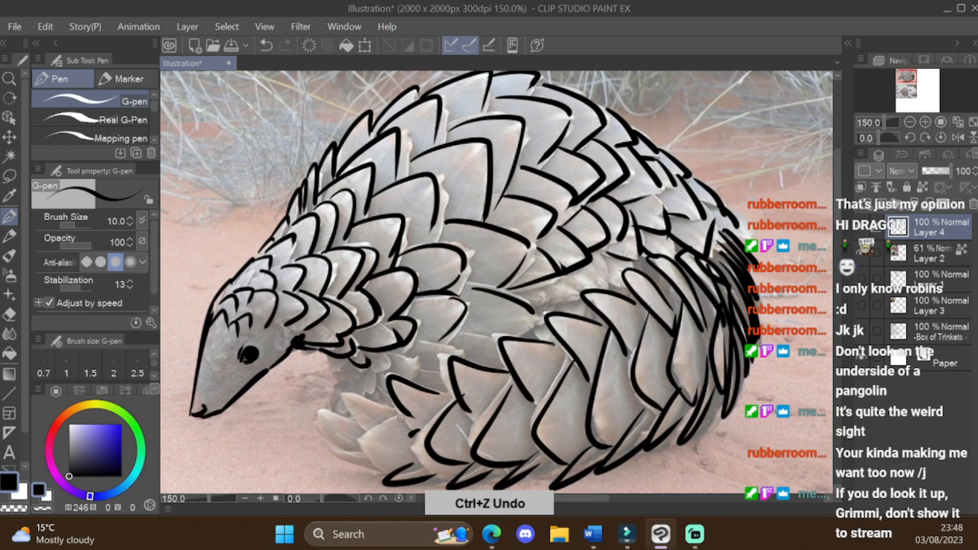
# Step: Trace the small overlapping scales at the tip of the curled tail
pyautogui.moveTo(403, 416)
pyautogui.mouseDown()
pyautogui.moveTo(386, 475)
pyautogui.moveTo(367, 430)
pyautogui.mouseUp()
pyautogui.moveTo(356, 421)
pyautogui.mouseDown()
pyautogui.moveTo(342, 415)
pyautogui.moveTo(350, 449)
pyautogui.mouseUp()
pyautogui.moveTo(359, 449)
pyautogui.mouseDown()
pyautogui.moveTo(360, 465)
pyautogui.moveTo(400, 465)
pyautogui.mouseUp()
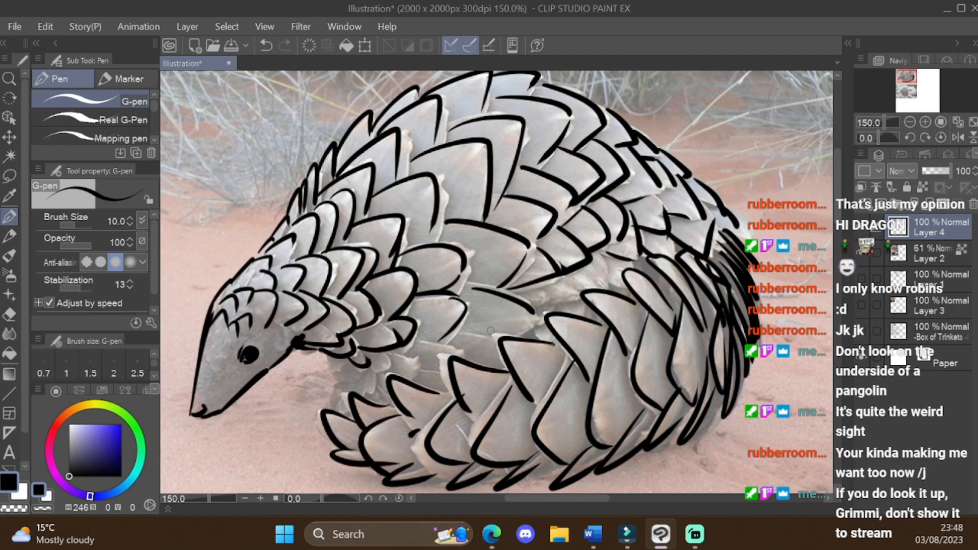
# Step: Draw the ragged edge lines in the gap between body and tail, and add short marks on the pangolin's face
pyautogui.moveTo(414, 338)
pyautogui.mouseDown()
pyautogui.moveTo(458, 349)
pyautogui.moveTo(493, 334)
pyautogui.mouseUp()
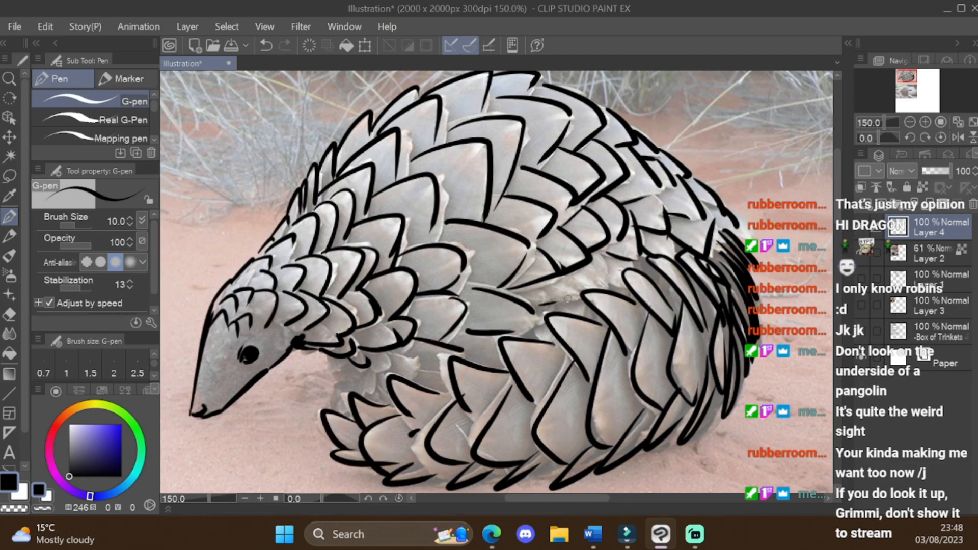
pyautogui.moveTo(539, 287)
pyautogui.mouseDown()
pyautogui.moveTo(567, 276)
pyautogui.moveTo(578, 294)
pyautogui.mouseUp()
pyautogui.moveTo(574, 283)
pyautogui.mouseDown()
pyautogui.moveTo(603, 272)
pyautogui.moveTo(631, 291)
pyautogui.mouseUp()
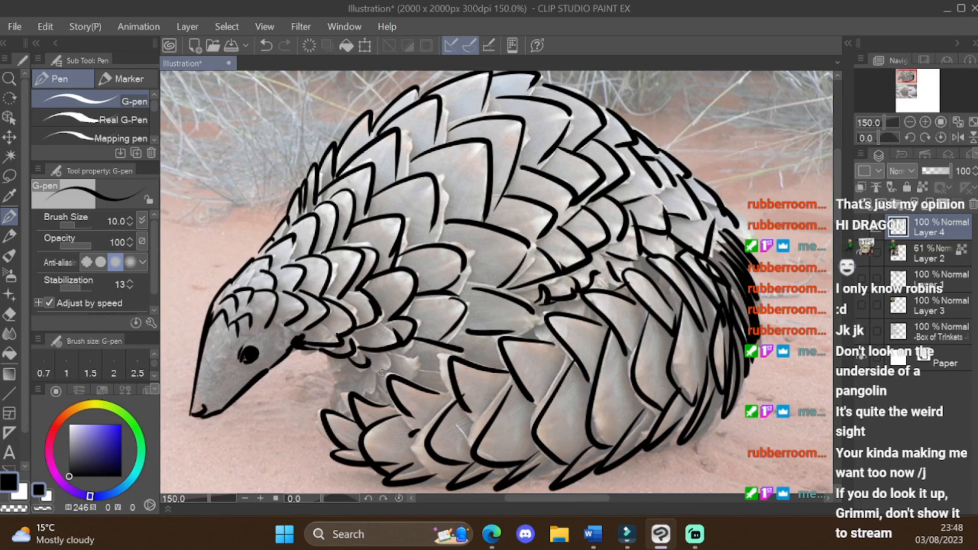
pyautogui.moveTo(335, 355)
pyautogui.mouseDown()
pyautogui.moveTo(334, 401)
pyautogui.moveTo(407, 356)
pyautogui.moveTo(455, 358)
pyautogui.mouseUp()
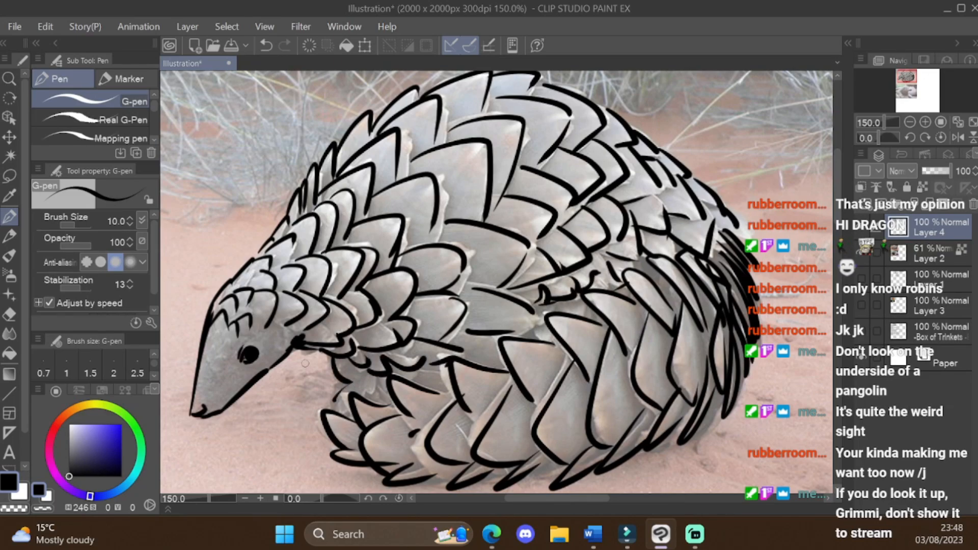
pyautogui.moveTo(211, 344); pyautogui.dragTo(220, 331)
pyautogui.moveTo(213, 354)
pyautogui.mouseDown()
pyautogui.moveTo(229, 336)
pyautogui.moveTo(230, 348)
pyautogui.mouseUp()
pyautogui.moveTo(208, 378); pyautogui.dragTo(224, 362)
# Step: Hide the reference photo layer to check the pangolin line art, and show the layer again
pyautogui.scroll(-4, 231, 363)
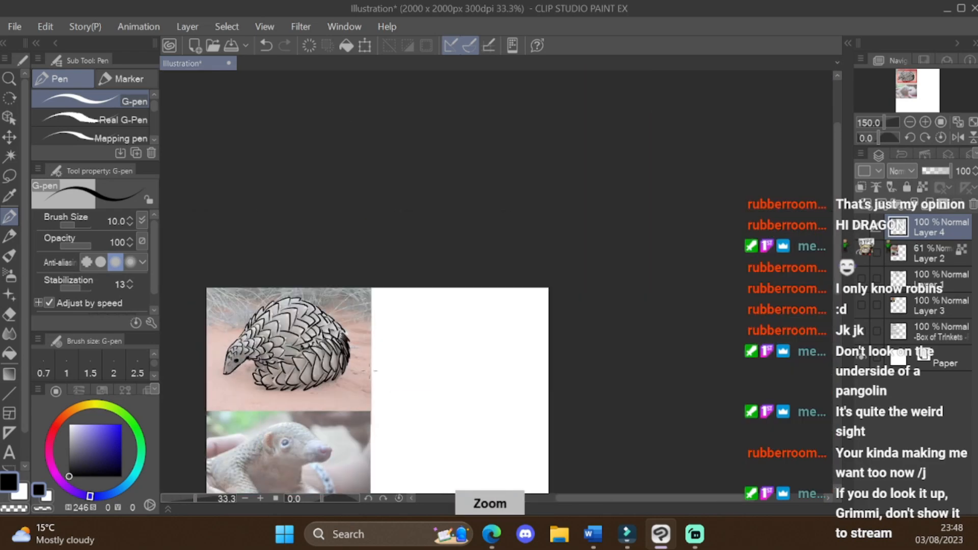
pyautogui.scroll(2, 234, 407)
pyautogui.click(862, 252)
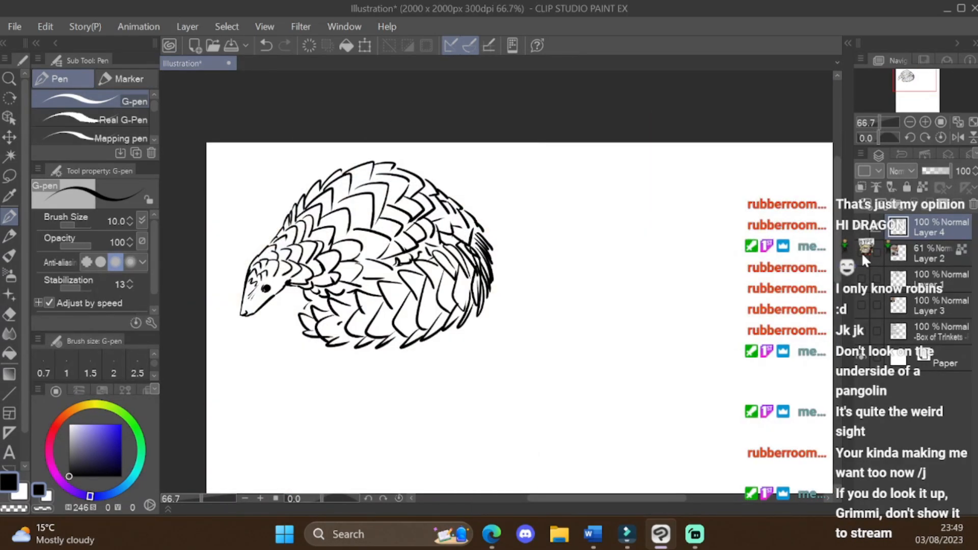
pyautogui.click(862, 252)
# Step: Trace the second pangolin's jaw, nose, head and back outline over the lower reference photo
pyautogui.hotkey('ctrl', '-')
pyautogui.hotkey('ctrl', '-')
pyautogui.hotkey('ctrl', '-')
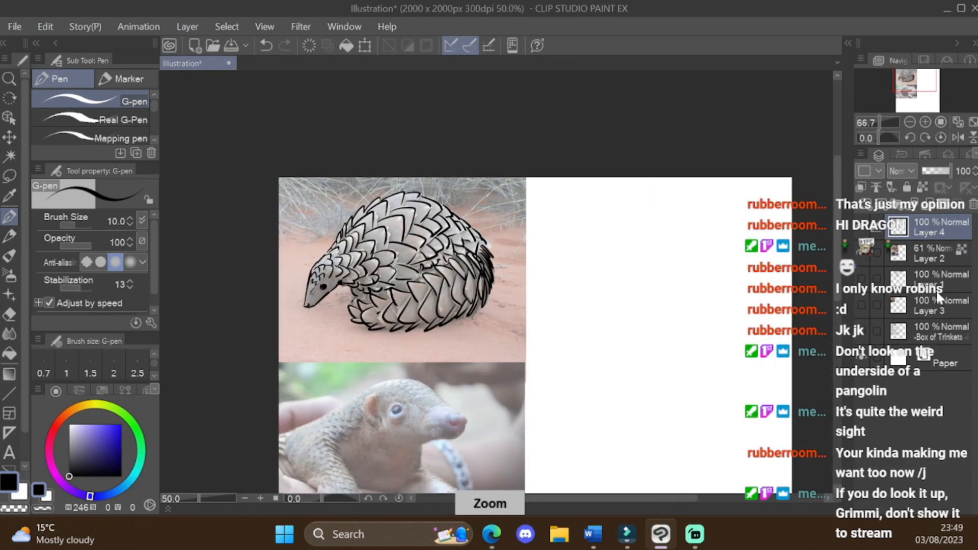
pyautogui.scroll(4, 438, 389)
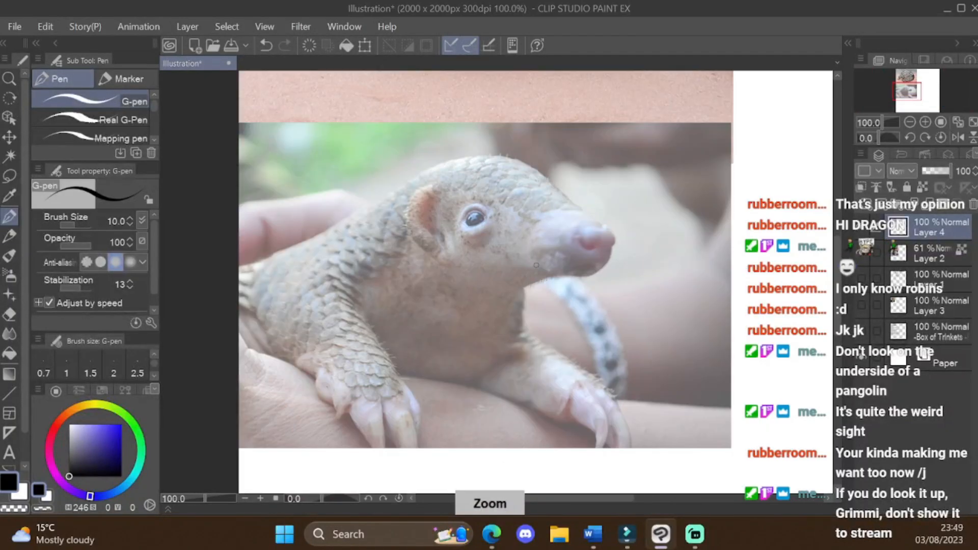
pyautogui.moveTo(512, 290); pyautogui.dragTo(604, 268)
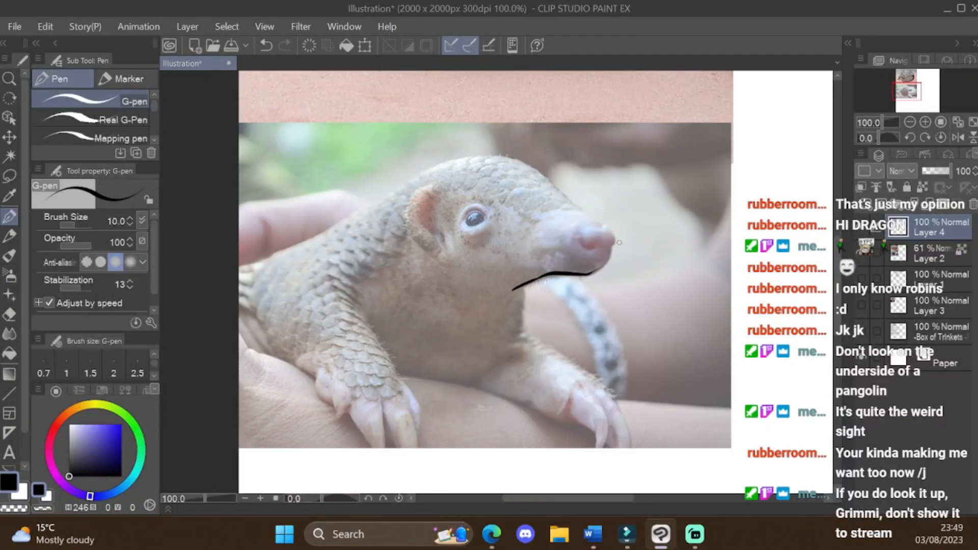
pyautogui.moveTo(254, 264)
pyautogui.mouseDown()
pyautogui.moveTo(448, 161)
pyautogui.moveTo(541, 168)
pyautogui.moveTo(613, 244)
pyautogui.moveTo(597, 270)
pyautogui.moveTo(590, 250)
pyautogui.mouseUp()
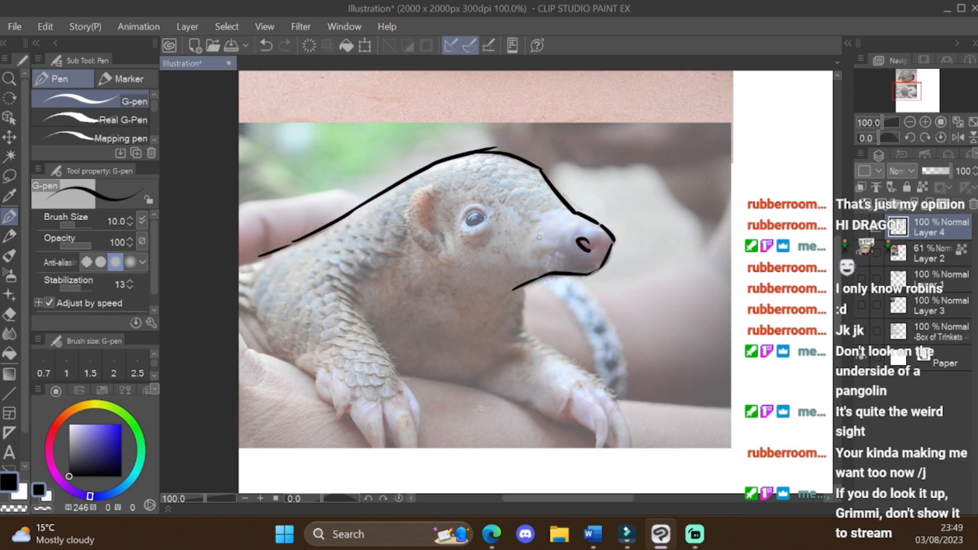
# Step: Draw the second pangolin's dark eye and its curved ear with inner fold lines
pyautogui.moveTo(467, 216)
pyautogui.mouseDown()
pyautogui.moveTo(481, 224)
pyautogui.moveTo(488, 211)
pyautogui.mouseUp()
pyautogui.moveTo(426, 189); pyautogui.dragTo(436, 249)
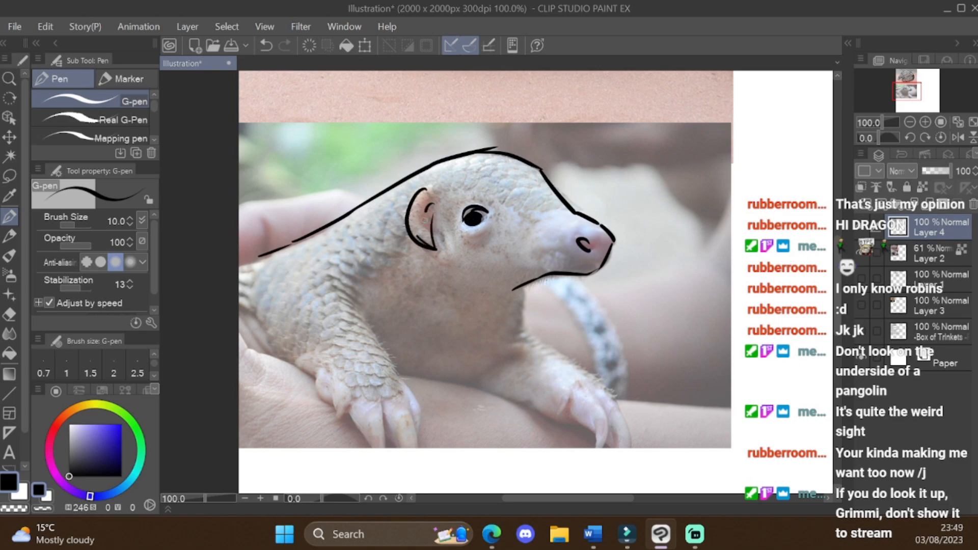
pyautogui.moveTo(430, 211); pyautogui.dragTo(423, 233)
# Step: Trace the second pangolin's throat and near front leg with claws, and mark scattered scales on the shoulder and paw
pyautogui.moveTo(518, 287); pyautogui.dragTo(485, 312)
pyautogui.moveTo(522, 286); pyautogui.dragTo(524, 305)
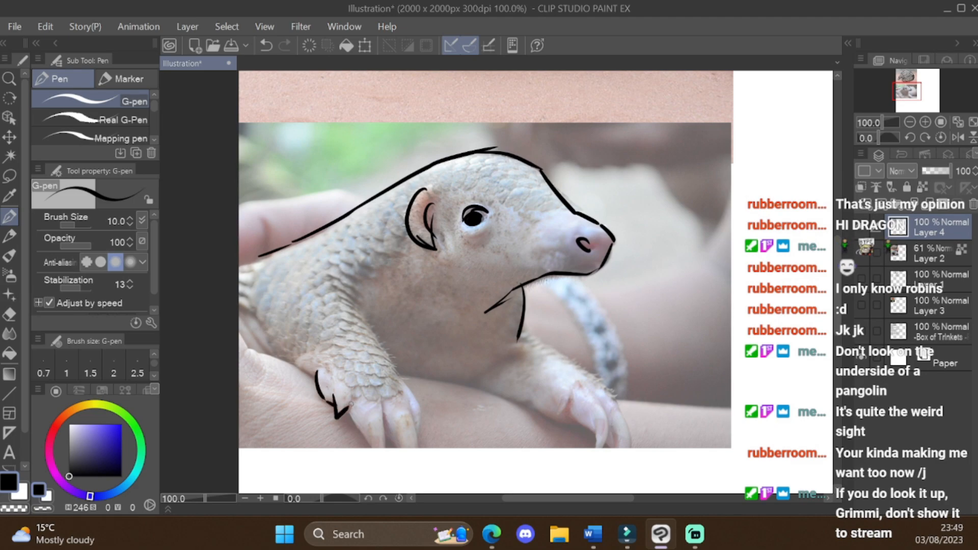
pyautogui.moveTo(350, 414); pyautogui.dragTo(371, 451)
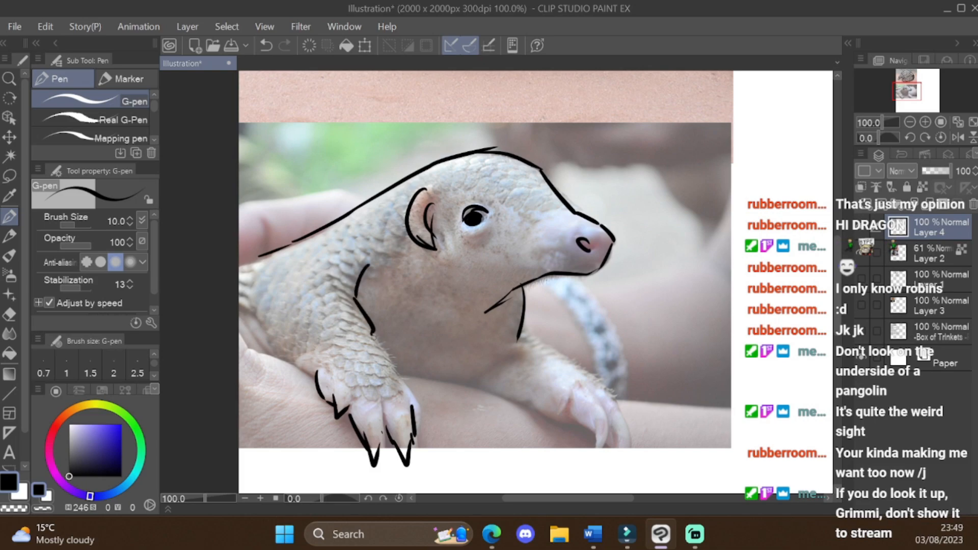
pyautogui.moveTo(372, 334); pyautogui.dragTo(402, 387)
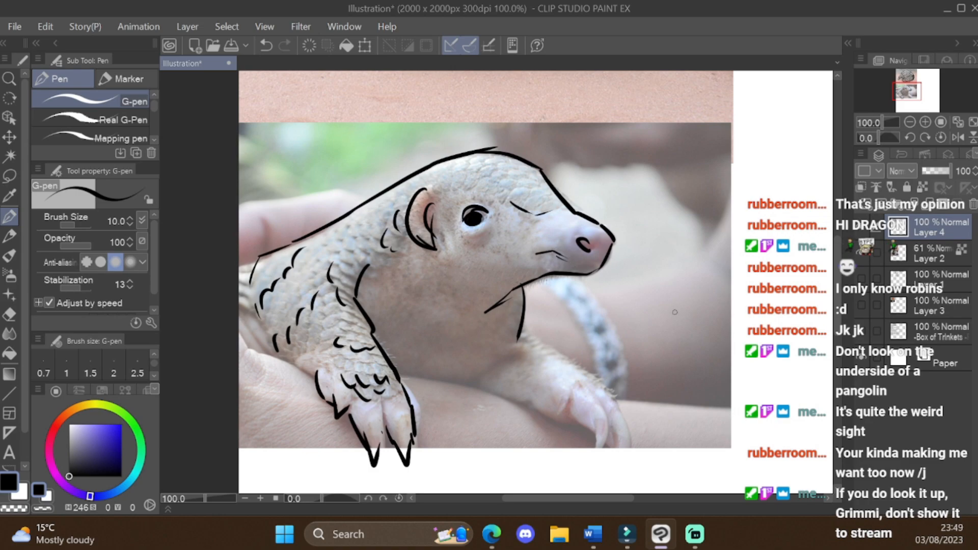
# Step: Replace the second pangolin's short mouth stroke with a longer line, and trace the far front leg, claws and belly crease
pyautogui.hotkey('ctrl', 'z')
pyautogui.moveTo(523, 277)
pyautogui.mouseDown()
pyautogui.moveTo(457, 293)
pyautogui.moveTo(447, 307)
pyautogui.mouseUp()
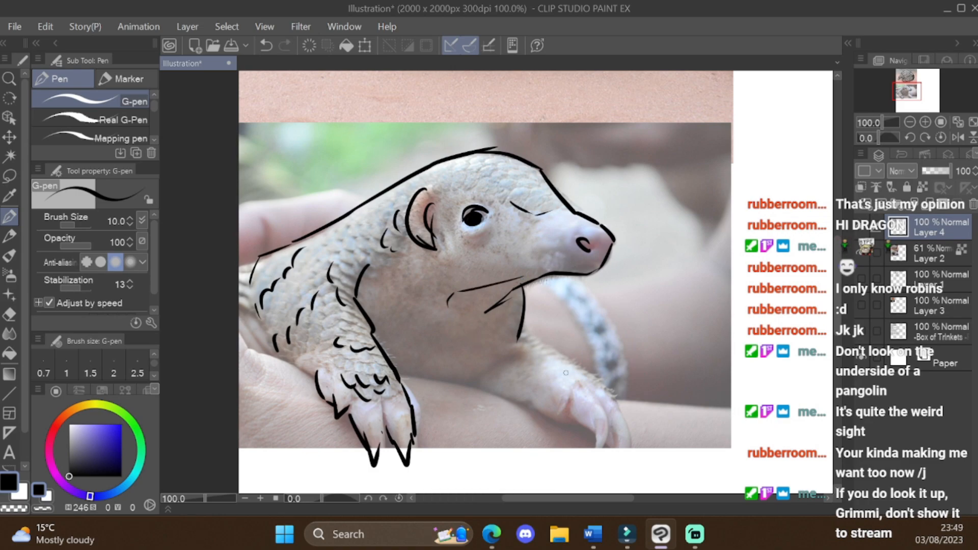
pyautogui.moveTo(472, 388)
pyautogui.mouseDown()
pyautogui.moveTo(505, 363)
pyautogui.moveTo(597, 379)
pyautogui.moveTo(557, 415)
pyautogui.moveTo(573, 416)
pyautogui.moveTo(623, 458)
pyautogui.mouseUp()
pyautogui.moveTo(616, 410); pyautogui.dragTo(626, 443)
pyautogui.moveTo(494, 393); pyautogui.dragTo(525, 406)
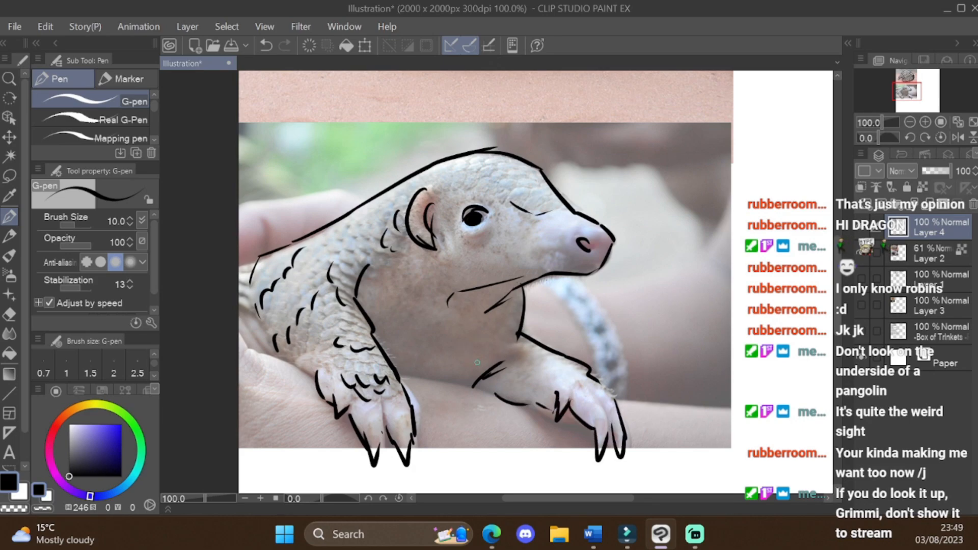
pyautogui.moveTo(486, 370); pyautogui.dragTo(444, 389)
# Step: Add small scale marks on the second pangolin's neck and head, and extend its back line
pyautogui.moveTo(367, 235)
pyautogui.mouseDown()
pyautogui.moveTo(359, 256)
pyautogui.moveTo(342, 249)
pyautogui.mouseUp()
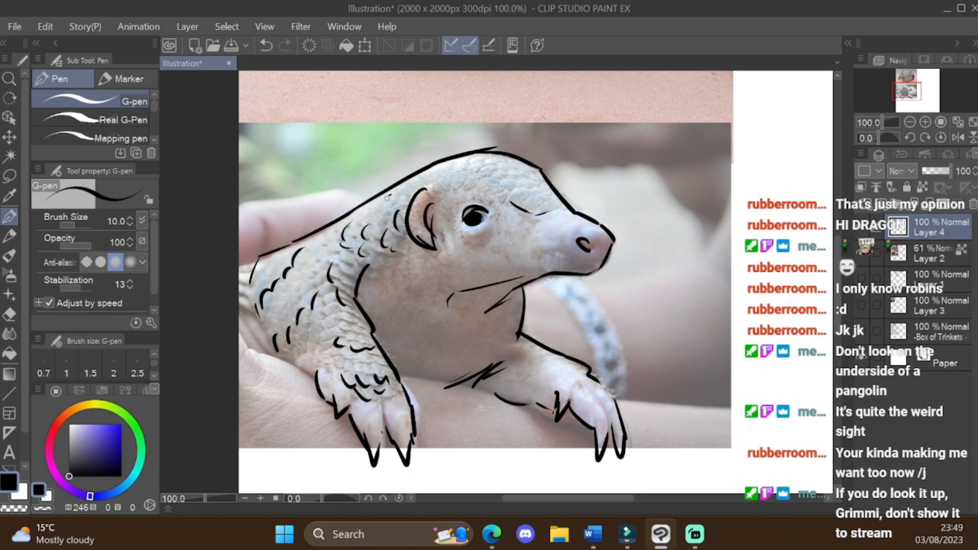
pyautogui.moveTo(393, 195); pyautogui.dragTo(386, 207)
pyautogui.moveTo(456, 176); pyautogui.dragTo(448, 191)
pyautogui.moveTo(474, 171); pyautogui.dragTo(464, 179)
pyautogui.moveTo(258, 258); pyautogui.dragTo(239, 278)
# Step: Hide the reference photo layer, Layer 2, and make the line art layer, Layer 4, active
pyautogui.scroll(-3, 312, 242)
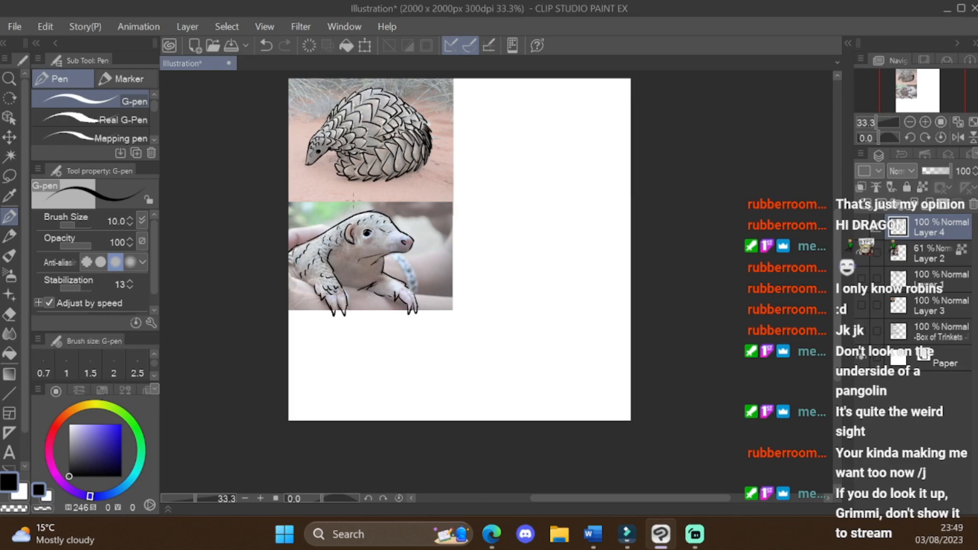
pyautogui.click(881, 252)
pyautogui.click(904, 254)
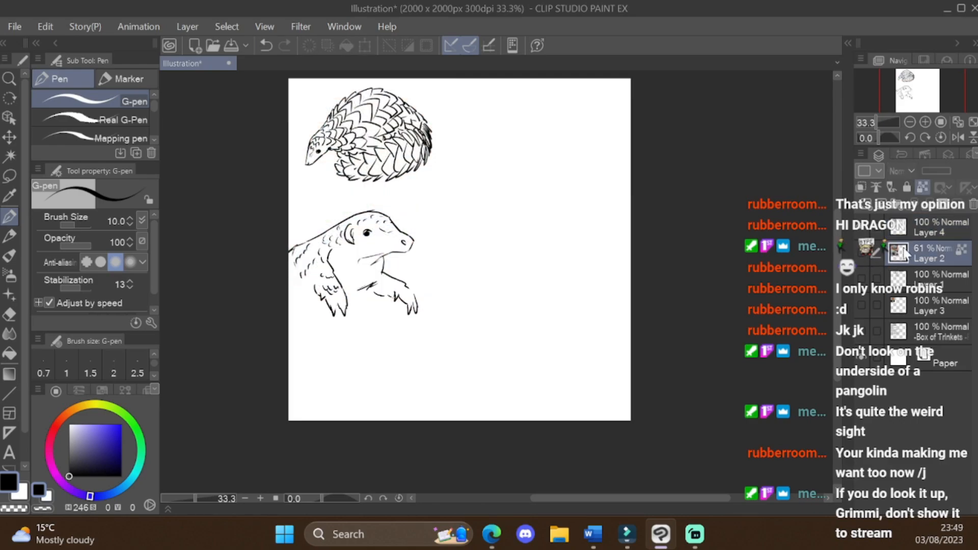
pyautogui.click(912, 235)
# Step: Scale the lower pangolin sketch down slightly and move it up closer to the first, and show the reference photos again
pyautogui.press('m')
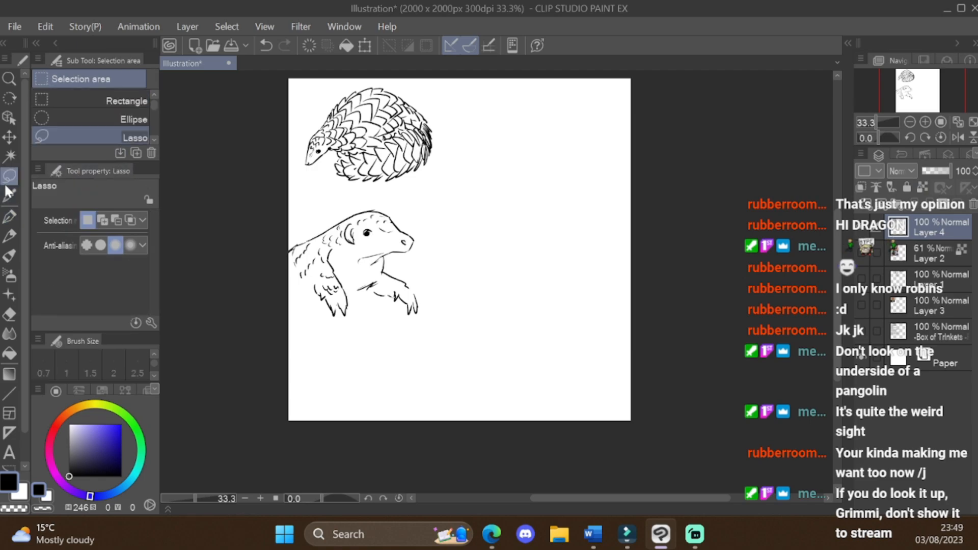
pyautogui.moveTo(380, 186)
pyautogui.mouseDown()
pyautogui.moveTo(365, 193)
pyautogui.moveTo(456, 255)
pyautogui.moveTo(398, 189)
pyautogui.mouseUp()
pyautogui.click(390, 45)
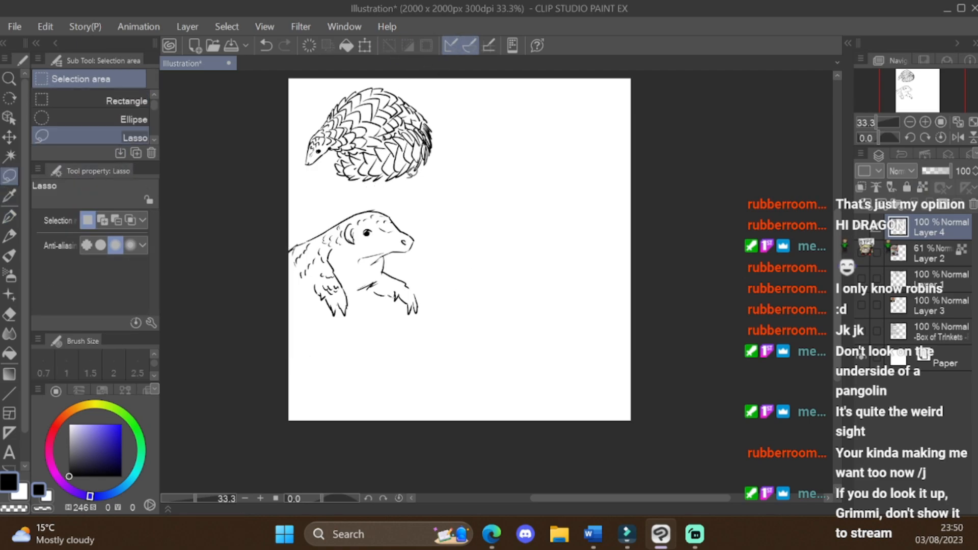
pyautogui.hotkey('ctrl', 'z')
pyautogui.click(365, 46)
pyautogui.moveTo(459, 185); pyautogui.dragTo(448, 199)
pyautogui.moveTo(408, 242); pyautogui.dragTo(418, 216)
pyautogui.moveTo(457, 171); pyautogui.dragTo(453, 177)
pyautogui.moveTo(416, 237); pyautogui.dragTo(413, 218)
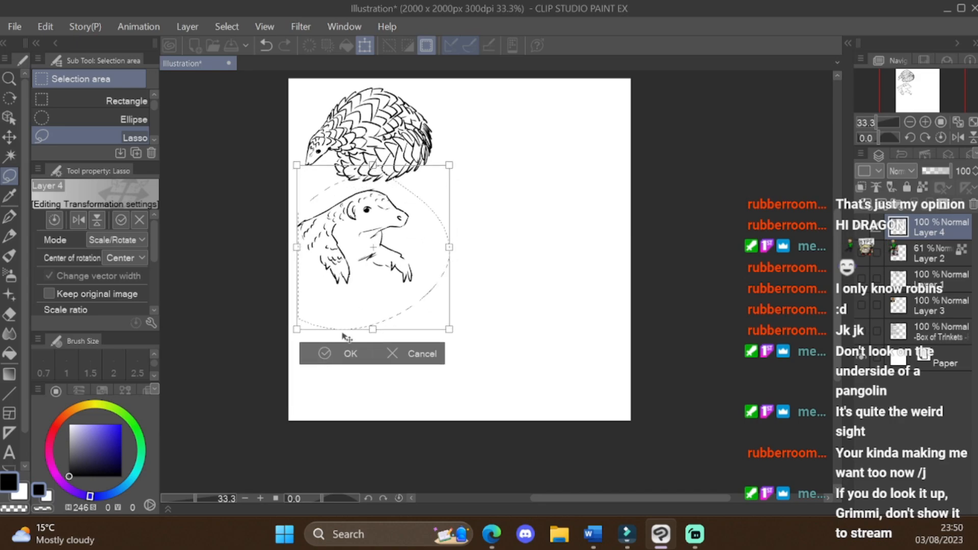
pyautogui.click(330, 355)
pyautogui.click(246, 357)
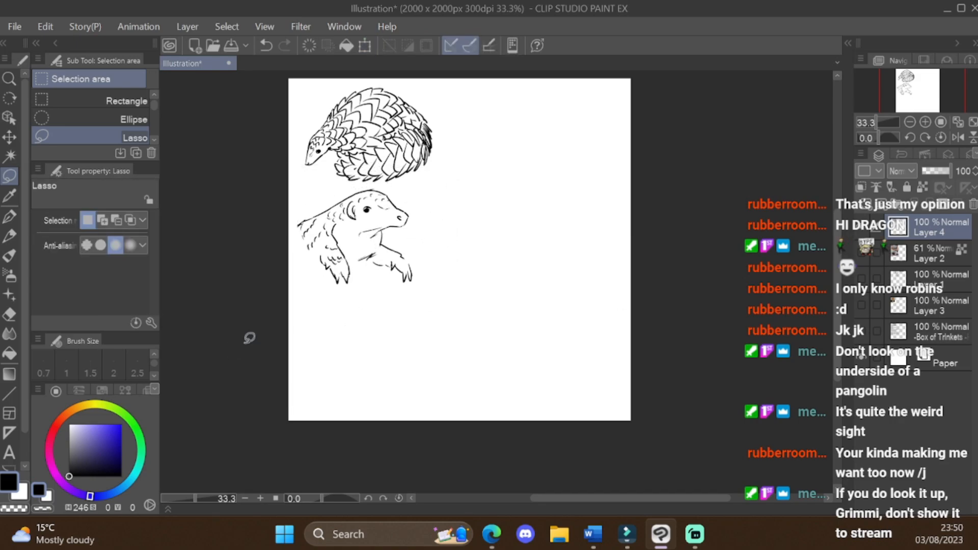
pyautogui.click(861, 253)
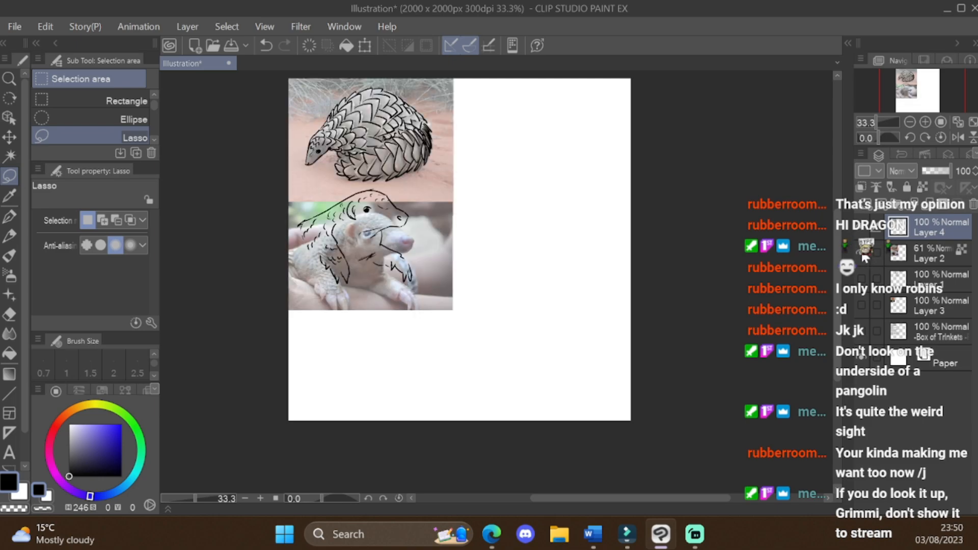
# Step: Move the reference photos on Layer 2 down the page at 100% opacity, reactivate Layer 4 and hide the photos
pyautogui.click(896, 255)
pyautogui.click(363, 47)
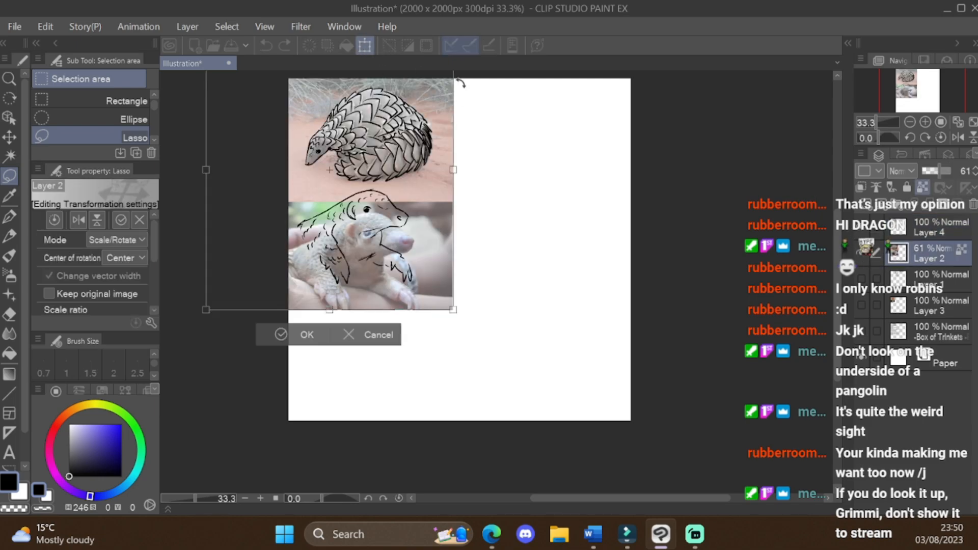
pyautogui.moveTo(203, 169); pyautogui.dragTo(266, 169)
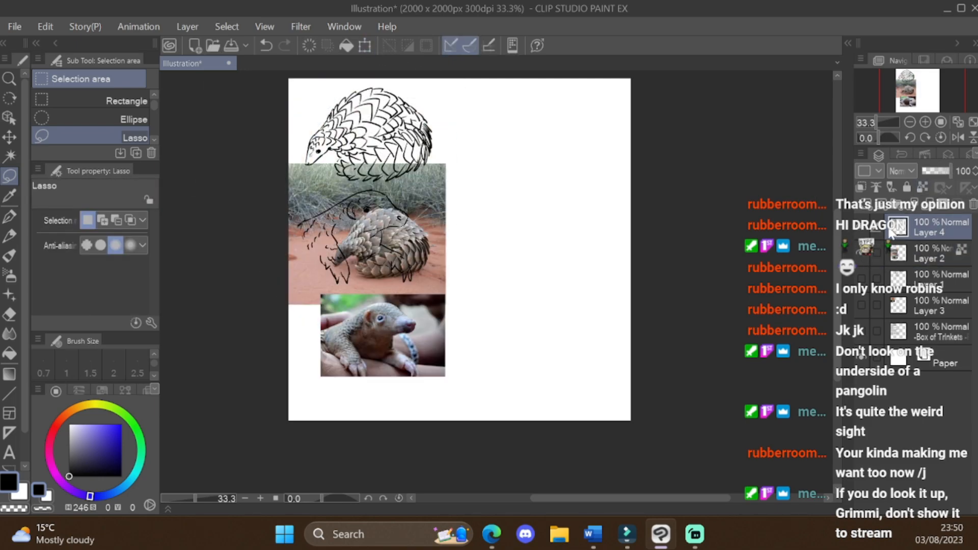
pyautogui.click(862, 254)
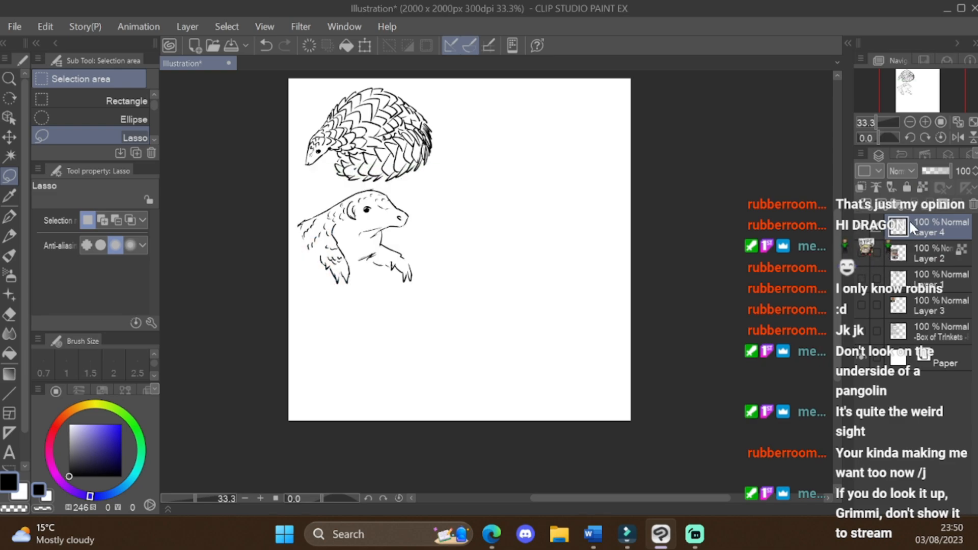
# Step: Switch to the G-pen and try a short slanted stroke in the blank space beside the first pangolin, undoing it
pyautogui.scroll(2, 558, 93)
pyautogui.scroll(-2, 579, 92)
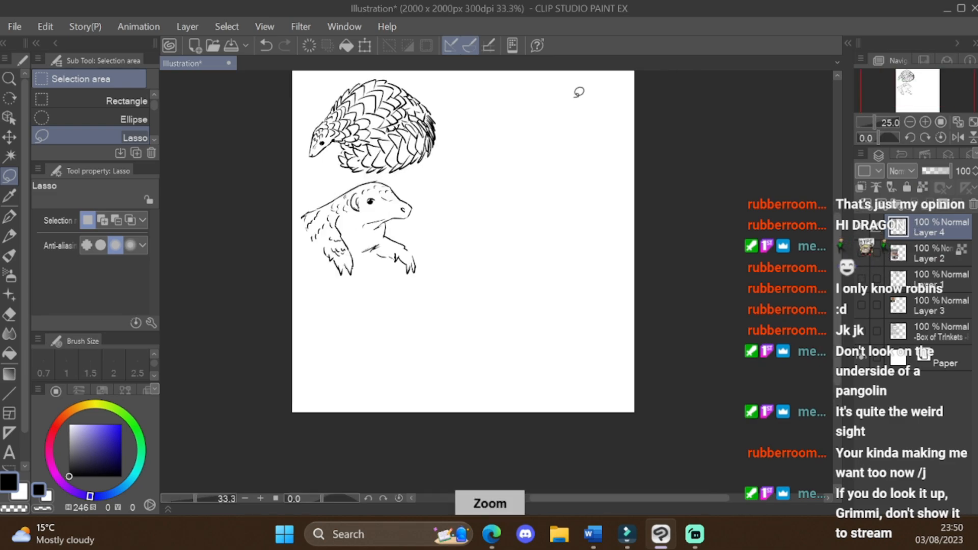
pyautogui.click(9, 216)
pyautogui.scroll(-1, 476, 97)
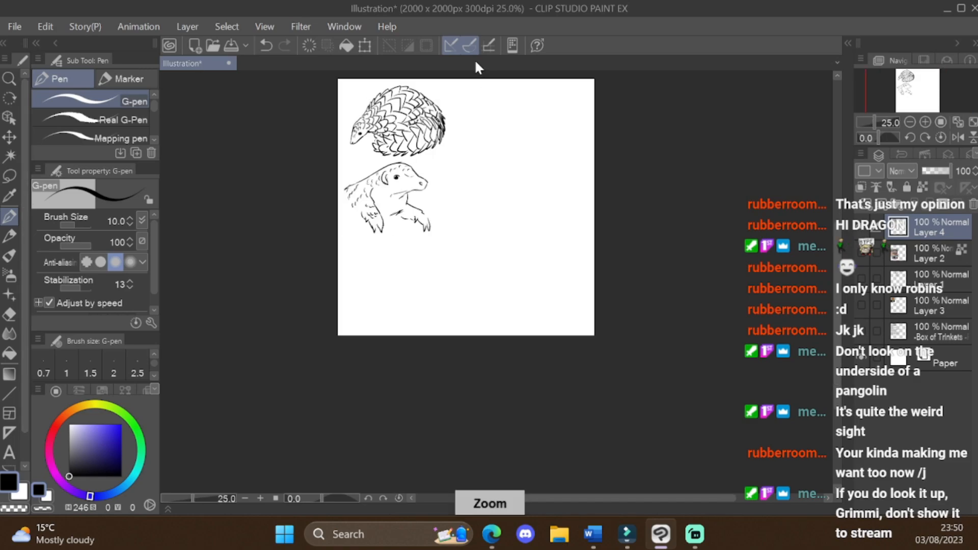
pyautogui.scroll(2, 497, 107)
pyautogui.scroll(-5, 504, 108)
pyautogui.scroll(6, 507, 94)
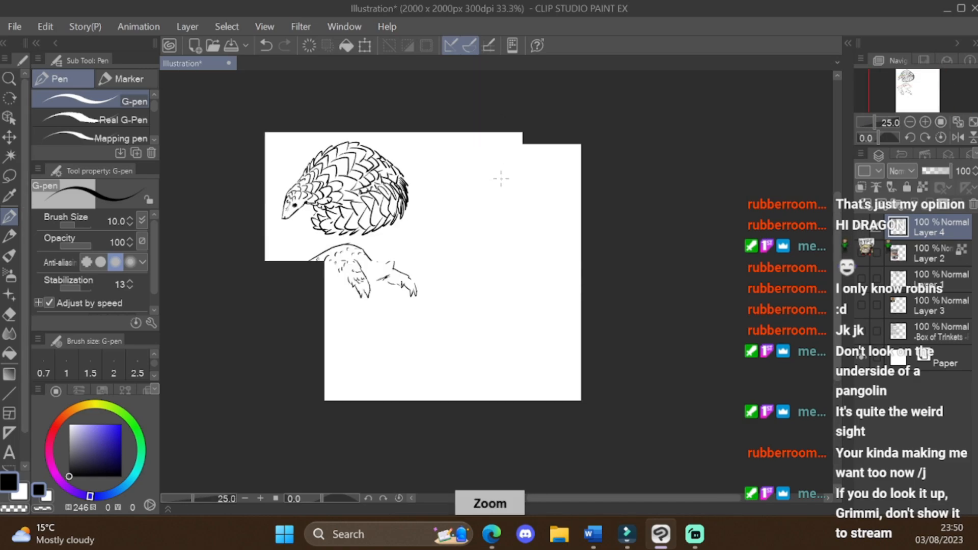
pyautogui.scroll(-1, 452, 208)
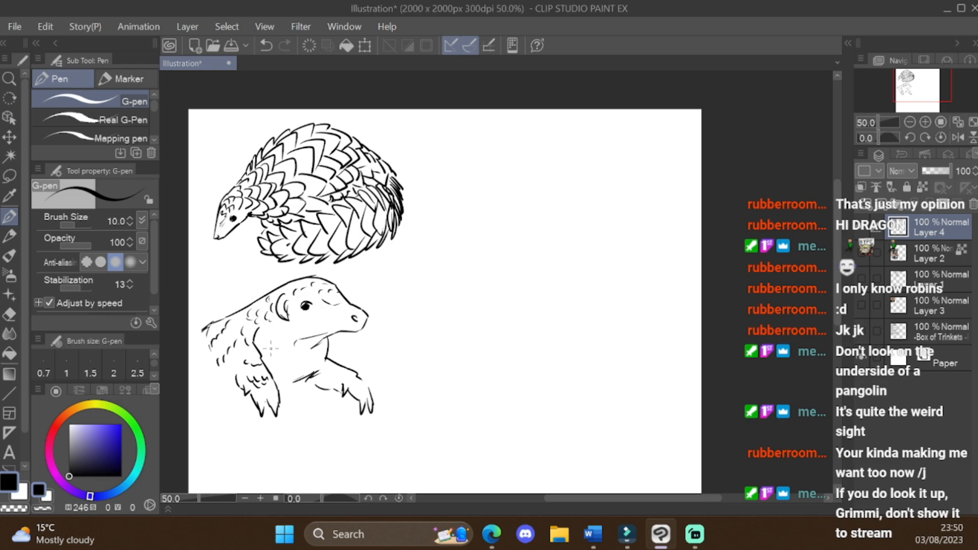
pyautogui.moveTo(622, 499); pyautogui.dragTo(600, 500)
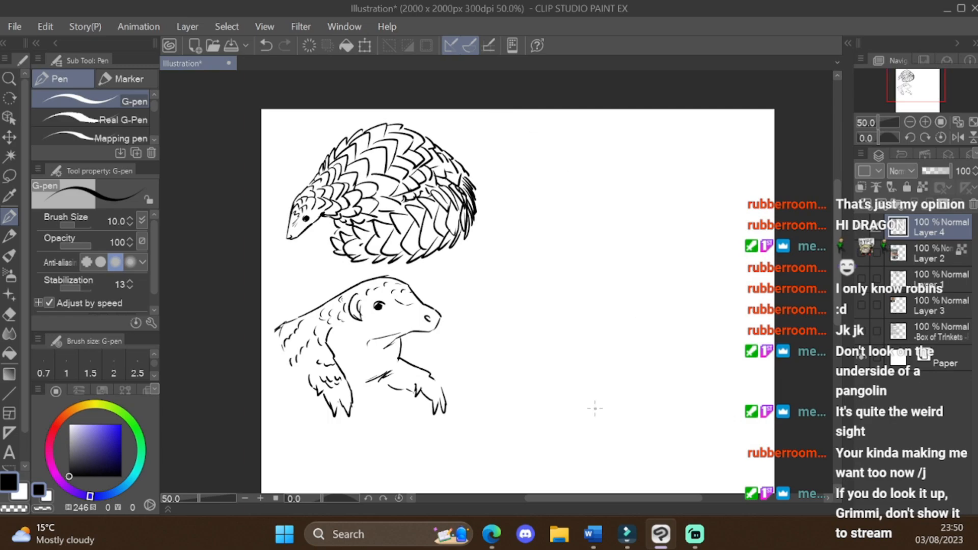
pyautogui.scroll(1, 469, 136)
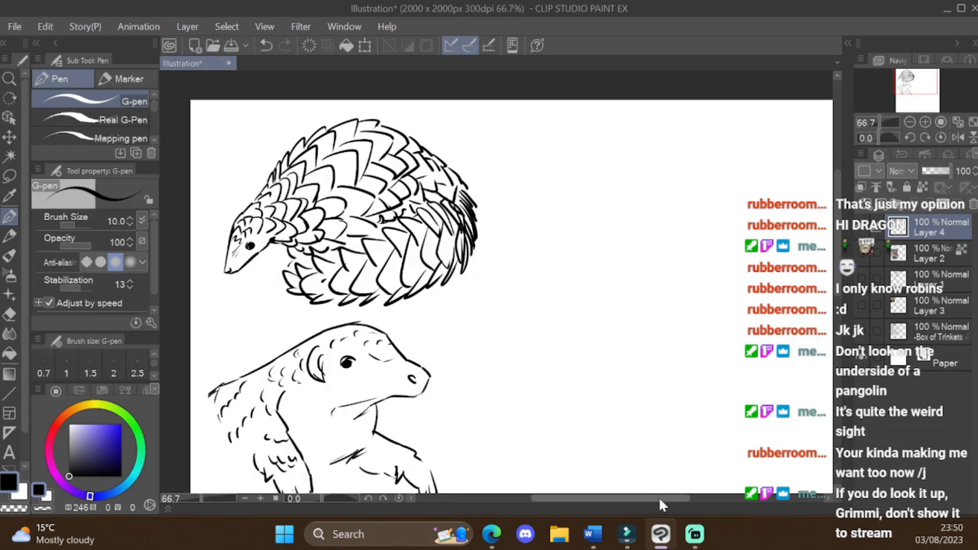
pyautogui.moveTo(661, 497); pyautogui.dragTo(665, 498)
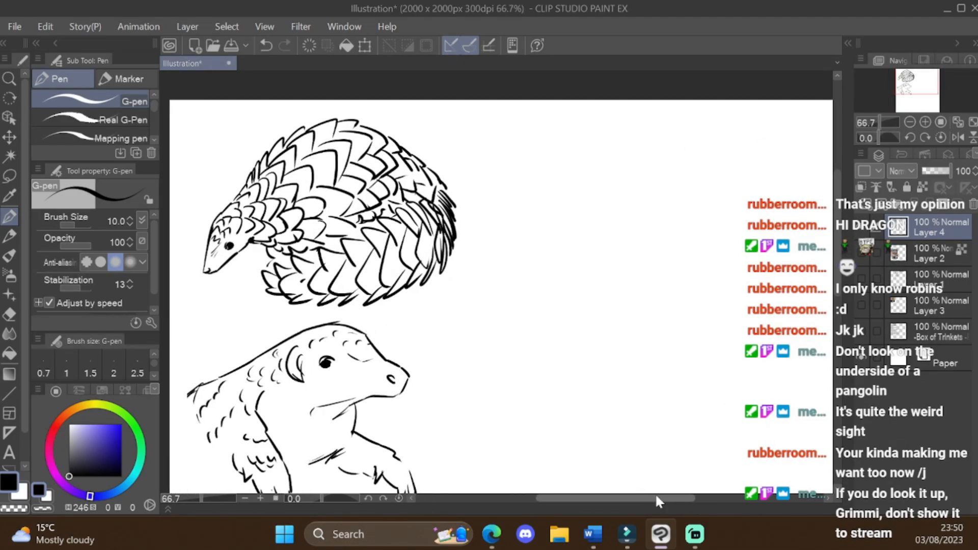
pyautogui.moveTo(523, 246); pyautogui.dragTo(559, 193)
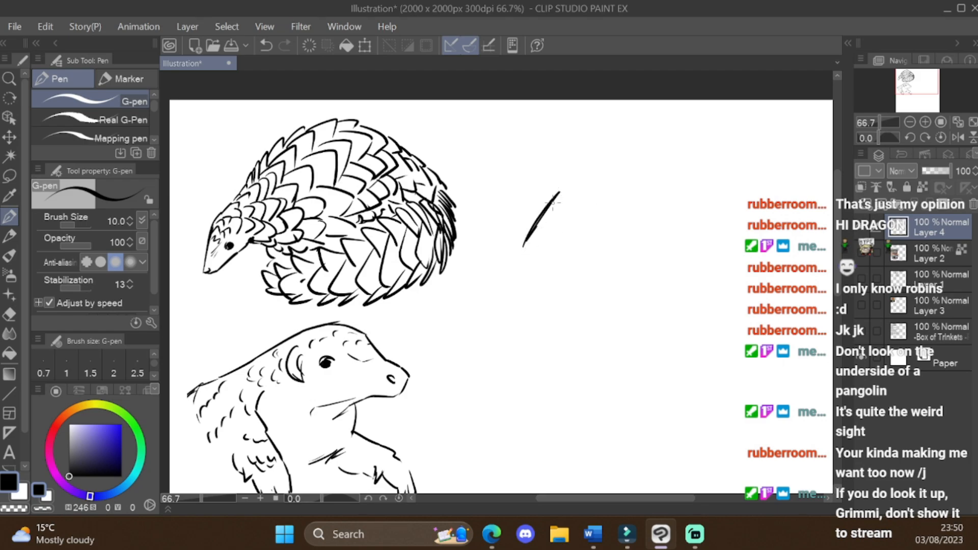
pyautogui.hotkey('ctrl', 'z')
# Step: Show the reference photos on Layer 2 again and make the line art layer, Layer 4, active
pyautogui.click(861, 255)
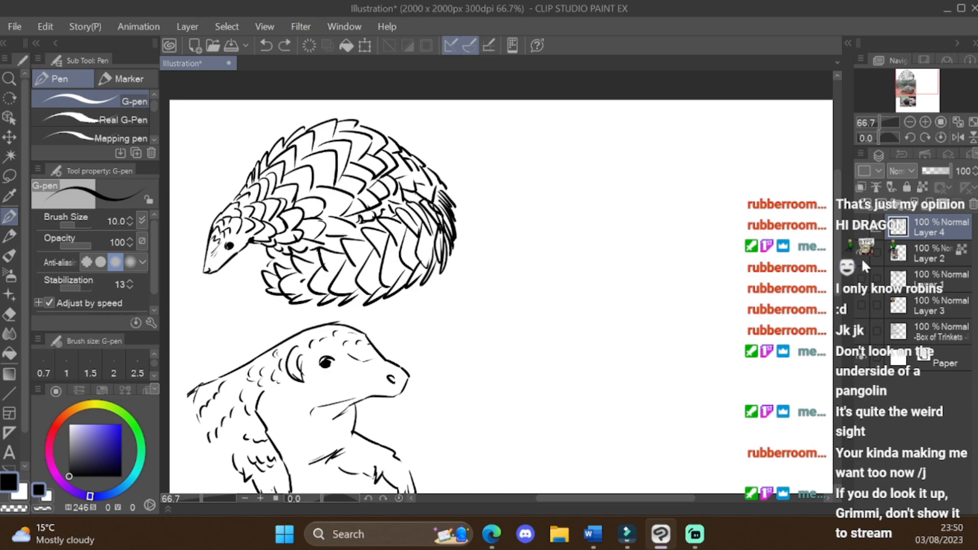
pyautogui.click(873, 262)
pyautogui.hotkey('ctrl', '-')
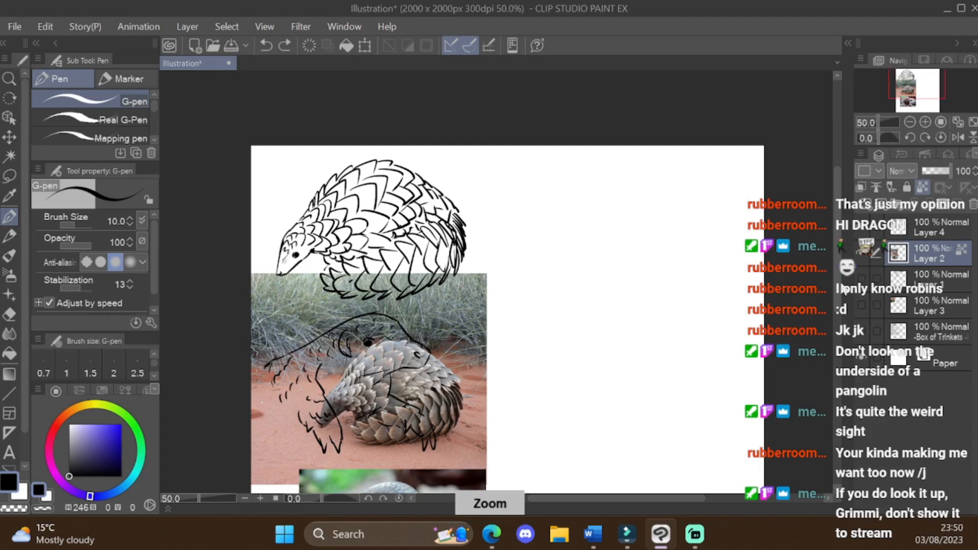
pyautogui.moveTo(837, 322); pyautogui.dragTo(837, 337)
pyautogui.click(927, 228)
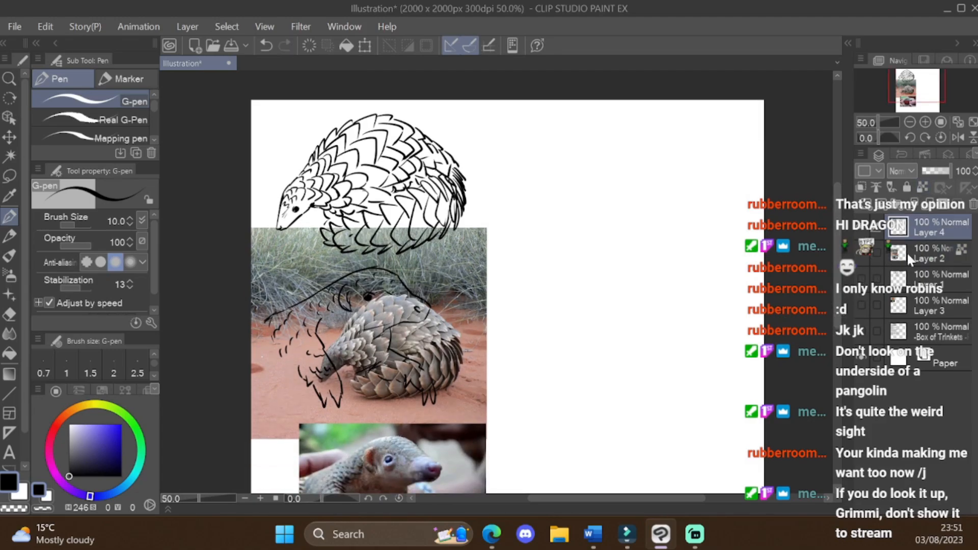
# Step: Sketch a third pangolin's snout, nose, jaw line, eye and forehead in the blank area beside the first pangolin
pyautogui.hotkey('ctrl', '+')
pyautogui.moveTo(555, 152); pyautogui.dragTo(531, 197)
pyautogui.moveTo(554, 153)
pyautogui.mouseDown()
pyautogui.moveTo(525, 201)
pyautogui.moveTo(542, 217)
pyautogui.moveTo(578, 207)
pyautogui.mouseUp()
pyautogui.moveTo(550, 216); pyautogui.dragTo(588, 192)
pyautogui.hotkey('ctrl', 'z')
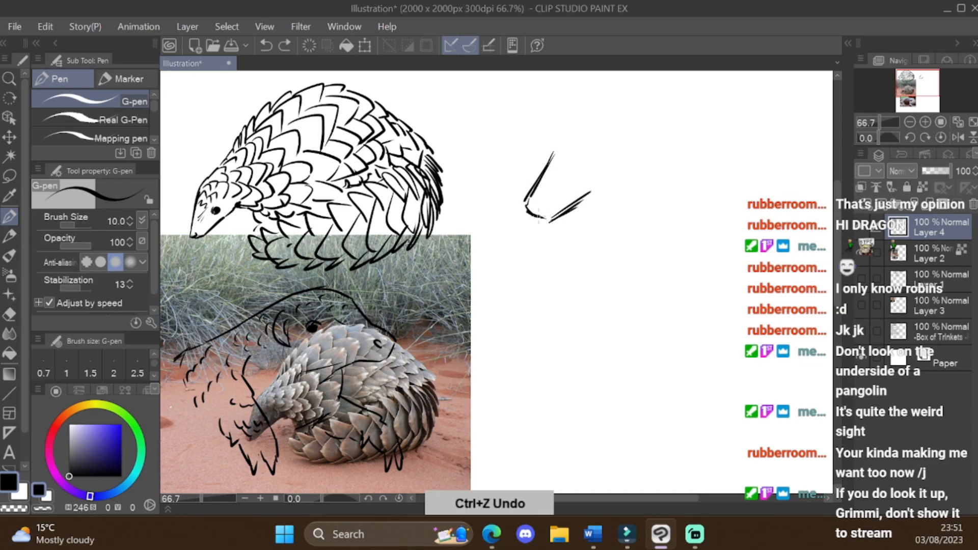
pyautogui.hotkey('ctrl', 'z')
pyautogui.hotkey('ctrl', 'z')
pyautogui.moveTo(528, 209)
pyautogui.mouseDown()
pyautogui.moveTo(555, 212)
pyautogui.moveTo(594, 188)
pyautogui.mouseUp()
pyautogui.moveTo(562, 208)
pyautogui.mouseDown()
pyautogui.moveTo(605, 172)
pyautogui.moveTo(584, 176)
pyautogui.mouseUp()
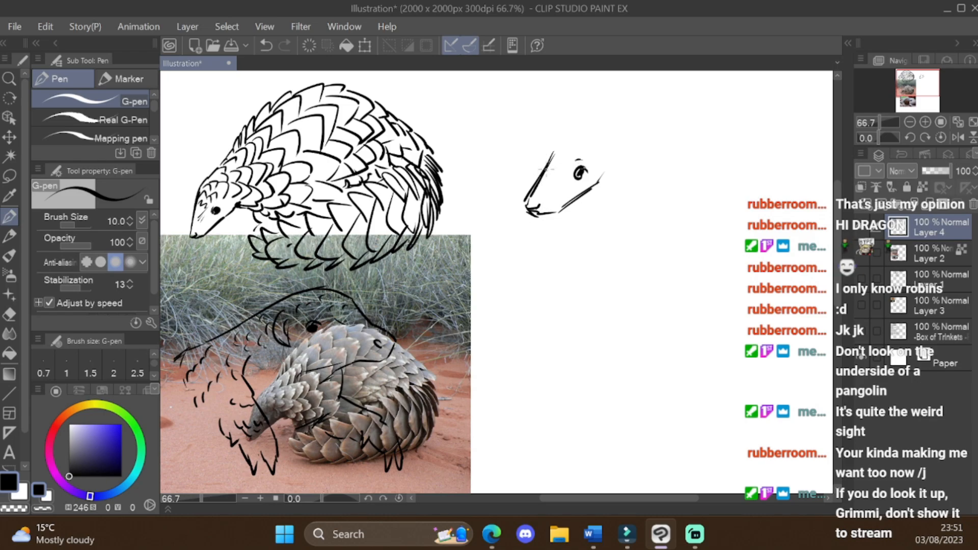
pyautogui.moveTo(545, 156); pyautogui.dragTo(583, 132)
pyautogui.scroll(-2, 600, 138)
pyautogui.scroll(2, 600, 138)
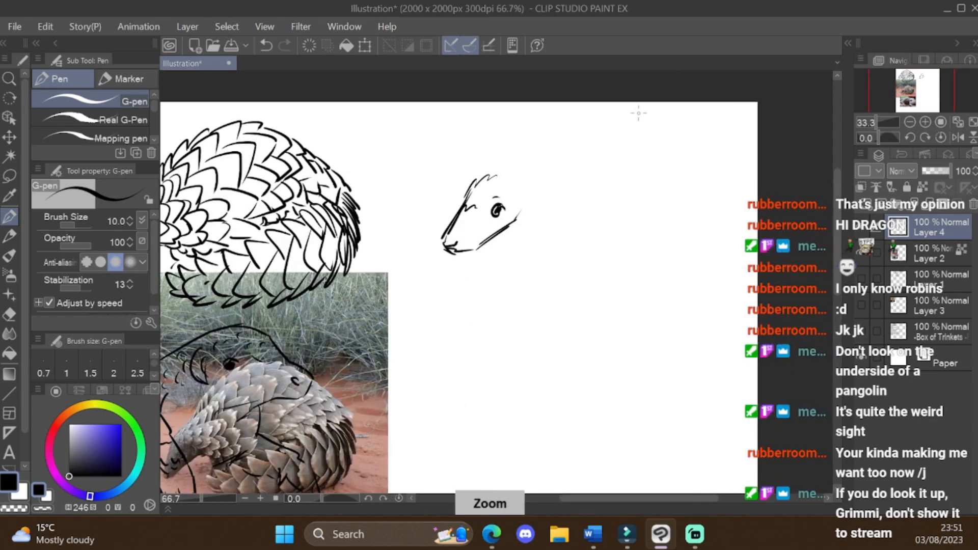
pyautogui.scroll(-1, 492, 164)
pyautogui.moveTo(537, 136); pyautogui.dragTo(655, 265)
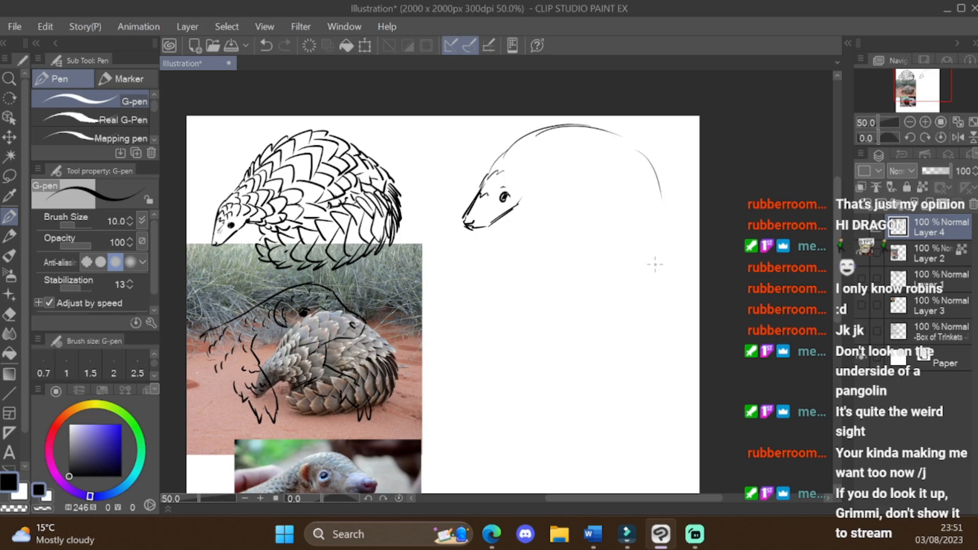
pyautogui.hotkey('ctrl', 'z')
pyautogui.hotkey('ctrl', 'z')
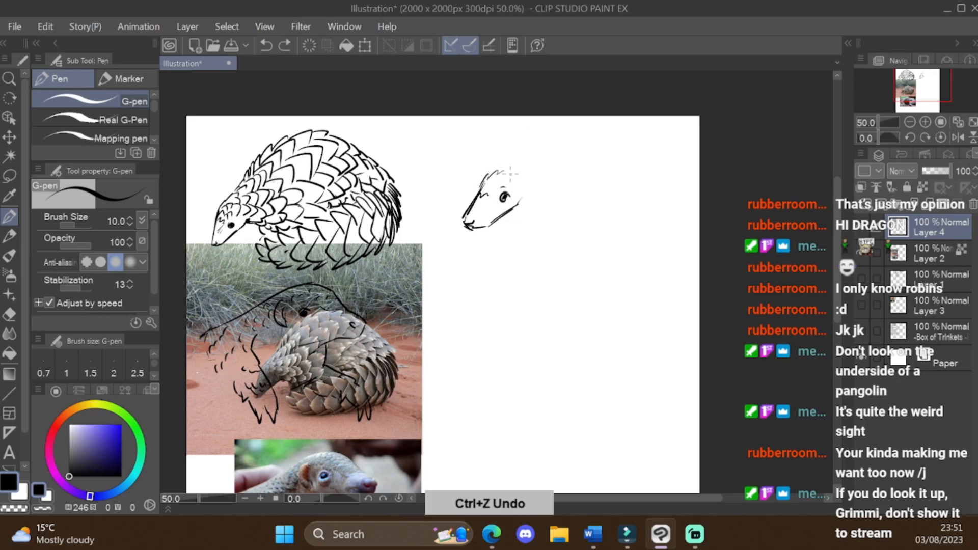
# Step: Draw the third pangolin's arched back, curved guide lines across its body, and the outer curve of its curled tail
pyautogui.moveTo(484, 176)
pyautogui.mouseDown()
pyautogui.moveTo(545, 135)
pyautogui.moveTo(617, 120)
pyautogui.mouseUp()
pyautogui.moveTo(632, 123); pyautogui.dragTo(666, 189)
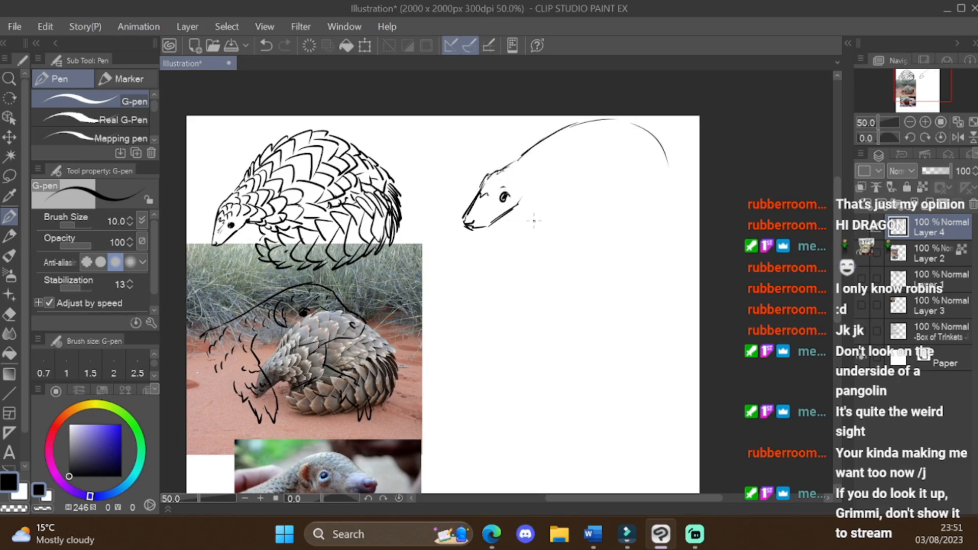
pyautogui.moveTo(524, 212); pyautogui.dragTo(538, 228)
pyautogui.moveTo(546, 226)
pyautogui.mouseDown()
pyautogui.moveTo(573, 149)
pyautogui.moveTo(581, 179)
pyautogui.mouseUp()
pyautogui.moveTo(560, 227)
pyautogui.mouseDown()
pyautogui.moveTo(633, 157)
pyautogui.moveTo(628, 196)
pyautogui.mouseUp()
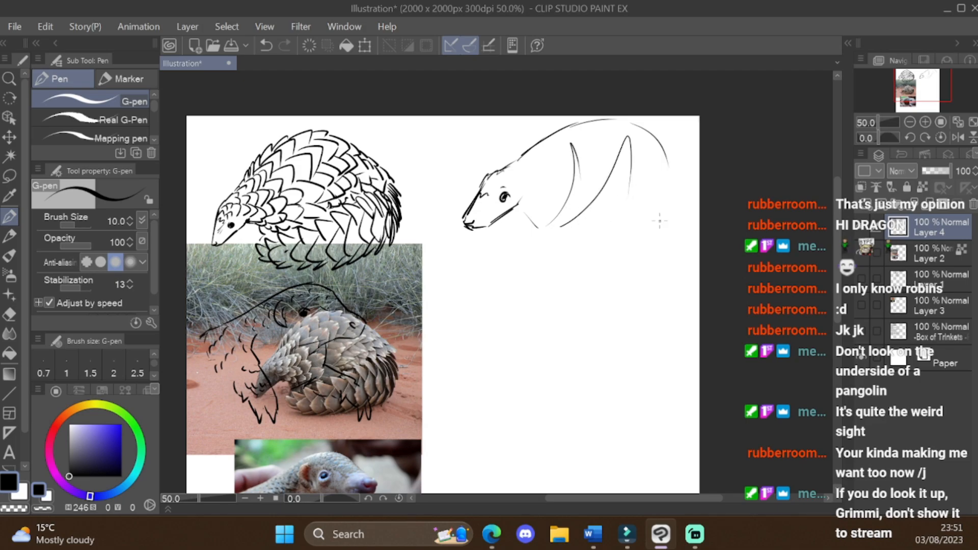
pyautogui.moveTo(678, 219)
pyautogui.mouseDown()
pyautogui.moveTo(560, 292)
pyautogui.moveTo(533, 288)
pyautogui.moveTo(673, 204)
pyautogui.moveTo(634, 264)
pyautogui.mouseUp()
pyautogui.moveTo(667, 179); pyautogui.dragTo(623, 280)
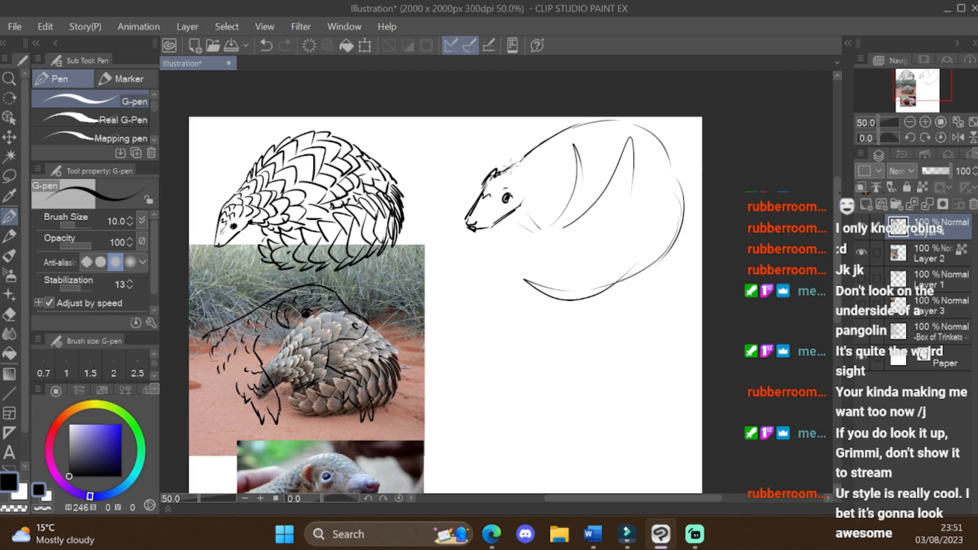
# Step: Ink pointed scale edges along the third pangolin's head and back outline
pyautogui.moveTo(507, 167)
pyautogui.mouseDown()
pyautogui.moveTo(594, 123)
pyautogui.moveTo(558, 124)
pyautogui.moveTo(662, 123)
pyautogui.moveTo(652, 136)
pyautogui.moveTo(675, 173)
pyautogui.mouseUp()
pyautogui.hotkey('ctrl', 'z')
pyautogui.hotkey('ctrl', 'z')
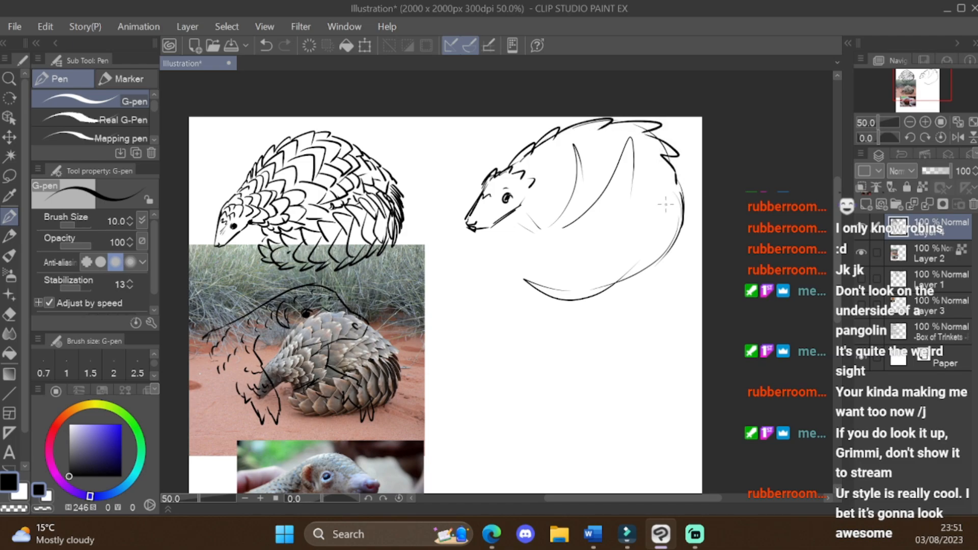
# Step: Fill the third pangolin's curled tail with overlapping pointed scales from the rump down to the tip
pyautogui.moveTo(671, 199)
pyautogui.mouseDown()
pyautogui.moveTo(657, 240)
pyautogui.moveTo(670, 252)
pyautogui.moveTo(626, 230)
pyautogui.mouseUp()
pyautogui.moveTo(652, 230)
pyautogui.mouseDown()
pyautogui.moveTo(649, 252)
pyautogui.moveTo(663, 255)
pyautogui.moveTo(634, 225)
pyautogui.moveTo(596, 251)
pyautogui.mouseUp()
pyautogui.moveTo(630, 247)
pyautogui.mouseDown()
pyautogui.moveTo(597, 268)
pyautogui.moveTo(609, 291)
pyautogui.moveTo(570, 262)
pyautogui.moveTo(578, 286)
pyautogui.mouseUp()
pyautogui.moveTo(604, 277); pyautogui.dragTo(578, 302)
pyautogui.moveTo(577, 260); pyautogui.dragTo(542, 281)
pyautogui.moveTo(578, 279); pyautogui.dragTo(555, 297)
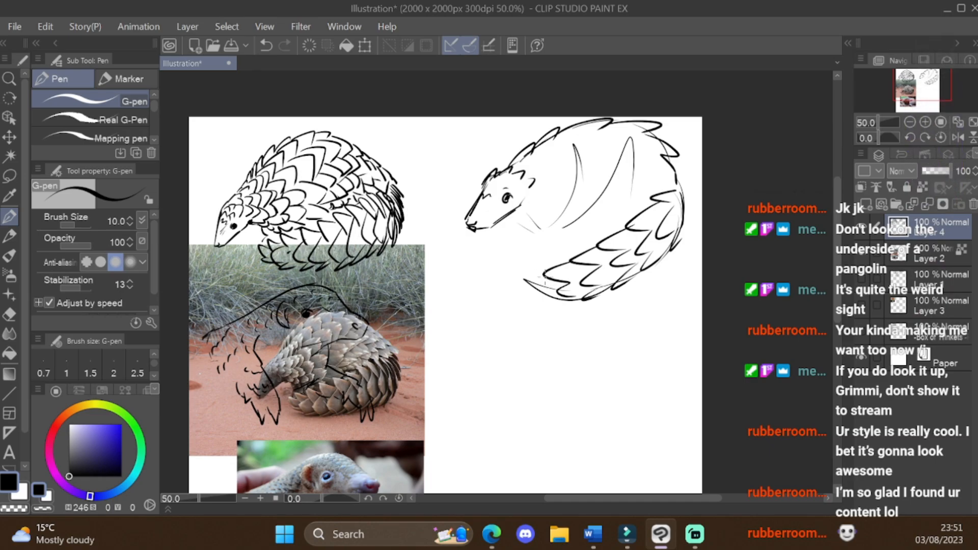
pyautogui.moveTo(546, 269); pyautogui.dragTo(530, 285)
pyautogui.moveTo(548, 281); pyautogui.dragTo(537, 298)
# Step: Erase stray sketch lines around the third pangolin's snout and face, and return to the pen
pyautogui.scroll(1, 480, 206)
pyautogui.press('e')
pyautogui.moveTo(479, 194)
pyautogui.mouseDown()
pyautogui.moveTo(459, 227)
pyautogui.moveTo(476, 185)
pyautogui.moveTo(462, 227)
pyautogui.moveTo(483, 226)
pyautogui.moveTo(479, 240)
pyautogui.moveTo(511, 224)
pyautogui.mouseUp()
pyautogui.press('p')
pyautogui.scroll(-2, 559, 204)
pyautogui.scroll(2, 561, 244)
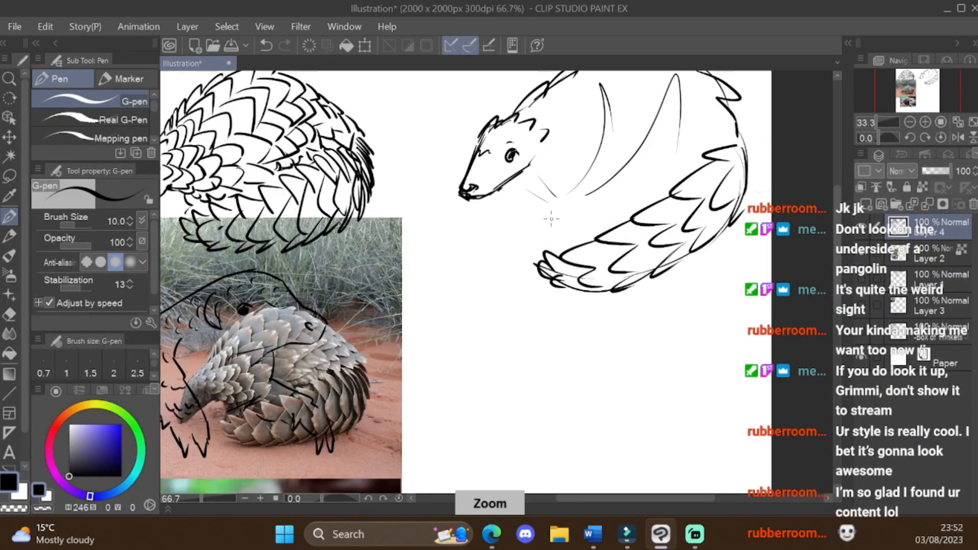
# Step: Clean up the third pangolin's eye with the eraser, add a brow curve above it and draw a mouth line
pyautogui.scroll(2, 492, 146)
pyautogui.press('e')
pyautogui.moveTo(533, 153)
pyautogui.mouseDown()
pyautogui.moveTo(528, 181)
pyautogui.moveTo(550, 135)
pyautogui.moveTo(538, 181)
pyautogui.moveTo(535, 173)
pyautogui.mouseUp()
pyautogui.press('p')
pyautogui.moveTo(520, 137); pyautogui.dragTo(544, 132)
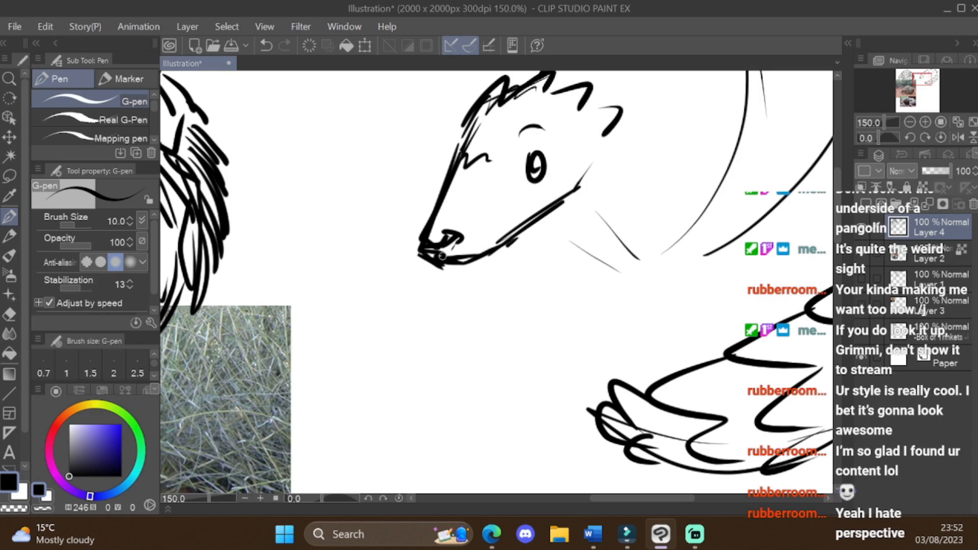
pyautogui.moveTo(442, 256)
pyautogui.mouseDown()
pyautogui.moveTo(496, 230)
pyautogui.moveTo(507, 210)
pyautogui.mouseUp()
pyautogui.hotkey('ctrl', 'z')
pyautogui.moveTo(445, 253)
pyautogui.mouseDown()
pyautogui.moveTo(474, 258)
pyautogui.moveTo(515, 220)
pyautogui.mouseUp()
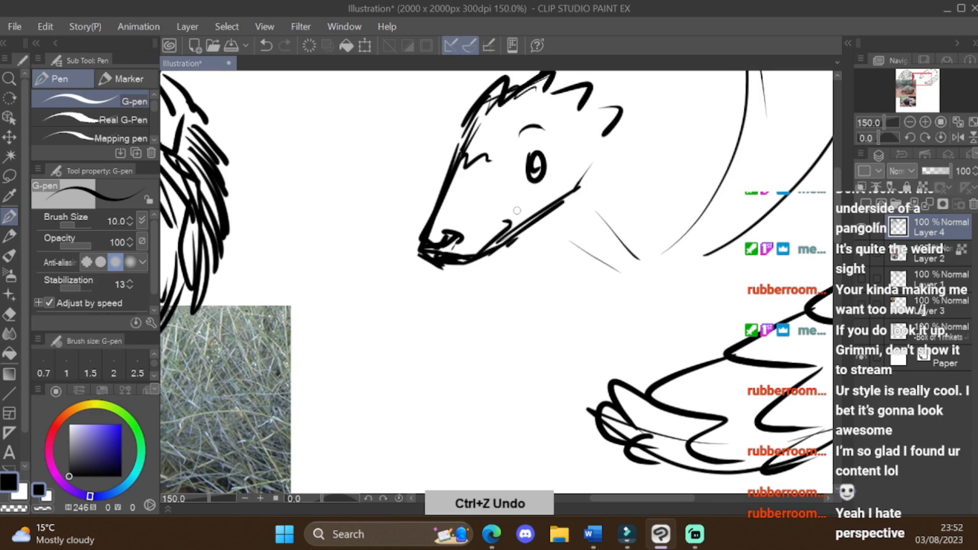
# Step: Draw the third pangolin's throat scales, the front leg strokes below the neck and short lines on the belly
pyautogui.scroll(-2, 739, 221)
pyautogui.scroll(-2, 707, 267)
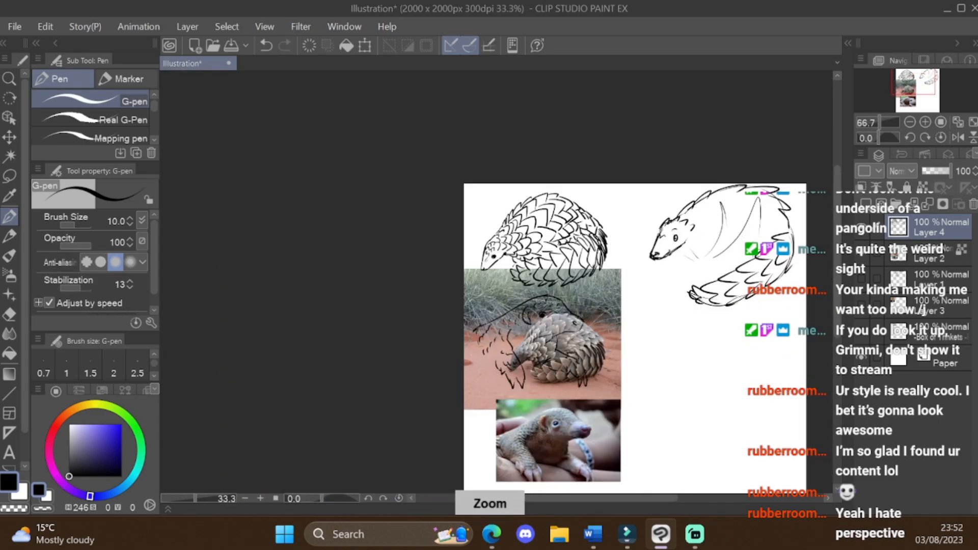
pyautogui.scroll(2, 792, 242)
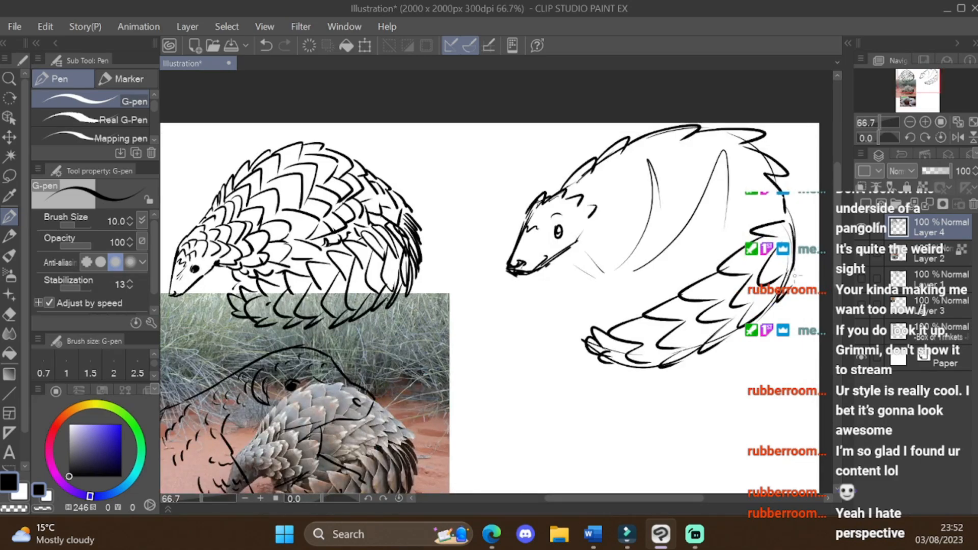
pyautogui.scroll(1, 555, 265)
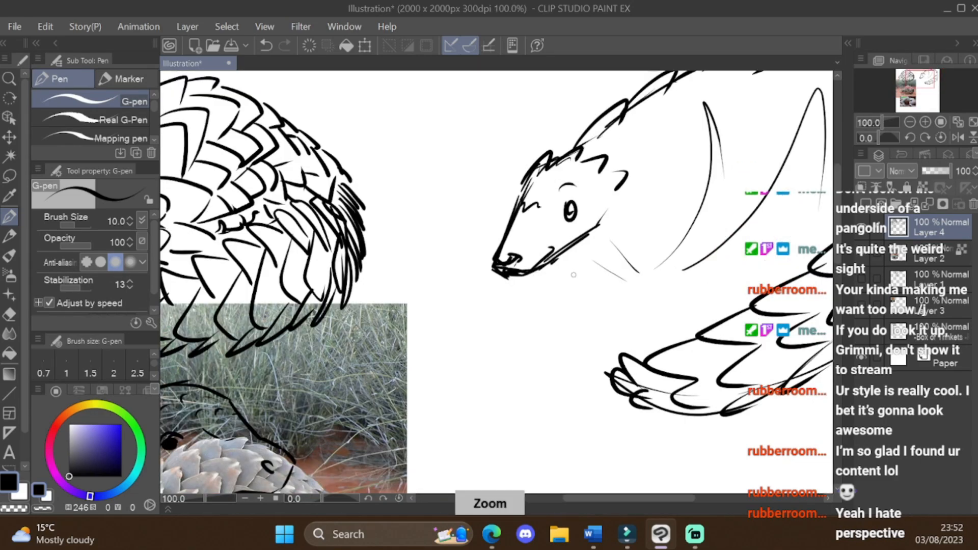
pyautogui.scroll(-2, 662, 255)
pyautogui.scroll(1, 717, 240)
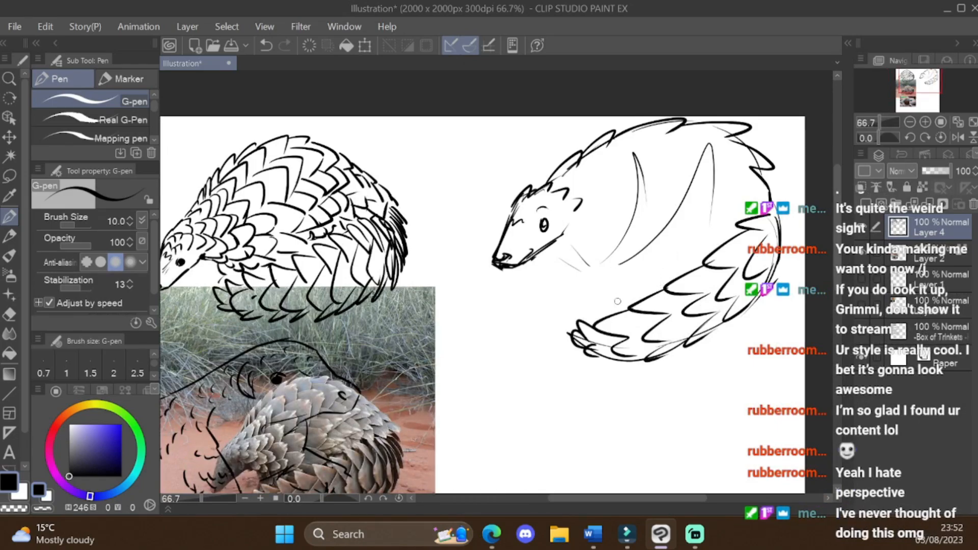
pyautogui.press('p')
pyautogui.moveTo(557, 251)
pyautogui.mouseDown()
pyautogui.moveTo(591, 239)
pyautogui.moveTo(645, 153)
pyautogui.mouseUp()
pyautogui.hotkey('ctrl', 'z')
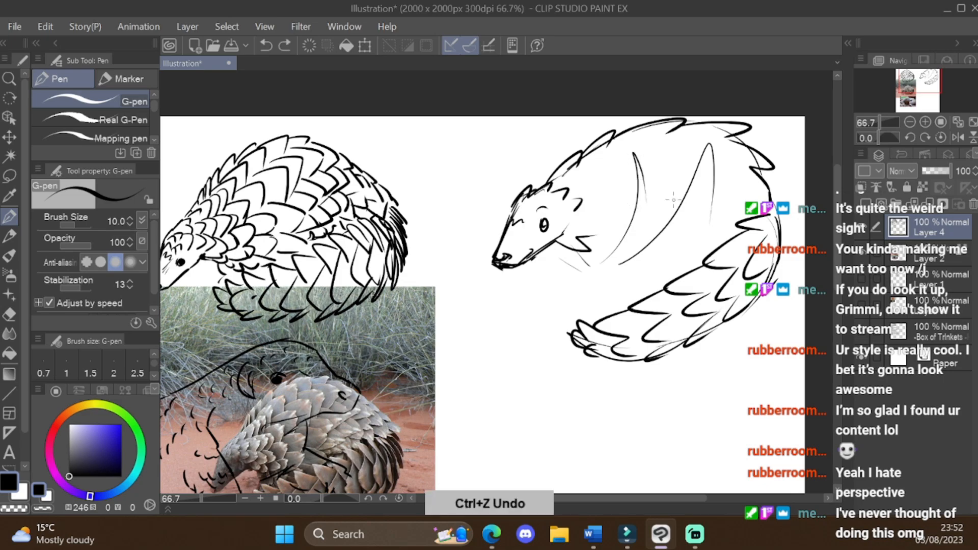
pyautogui.moveTo(569, 247); pyautogui.dragTo(617, 295)
pyautogui.moveTo(590, 261); pyautogui.dragTo(631, 297)
pyautogui.moveTo(613, 263); pyautogui.dragTo(646, 291)
pyautogui.moveTo(672, 250); pyautogui.dragTo(660, 278)
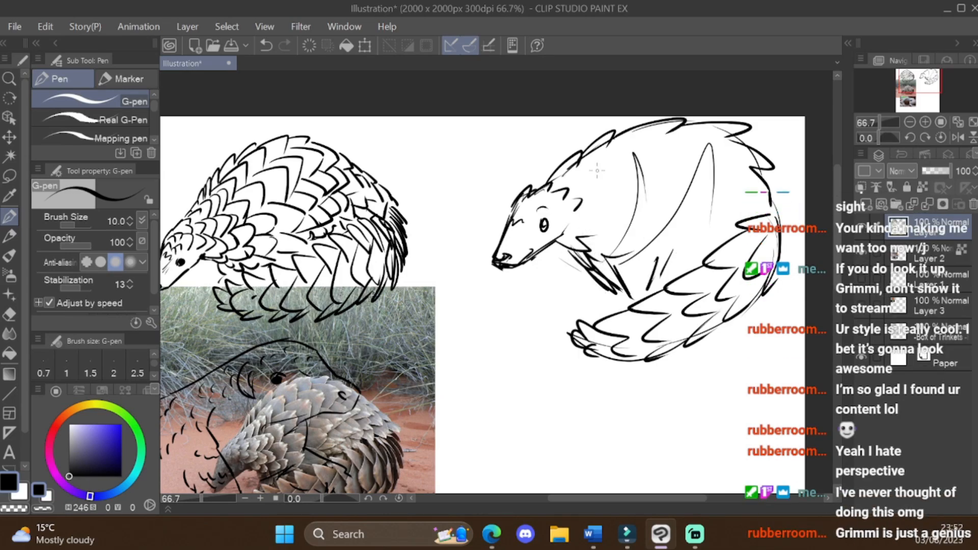
# Step: Add rows of large pointed scales across the third pangolin's neck, shoulder and body, following the curved guide lines
pyautogui.moveTo(591, 162); pyautogui.dragTo(600, 182)
pyautogui.moveTo(599, 189); pyautogui.dragTo(621, 218)
pyautogui.moveTo(614, 146)
pyautogui.mouseDown()
pyautogui.moveTo(648, 142)
pyautogui.moveTo(655, 190)
pyautogui.mouseUp()
pyautogui.moveTo(632, 189)
pyautogui.mouseDown()
pyautogui.moveTo(662, 230)
pyautogui.moveTo(655, 243)
pyautogui.mouseUp()
pyautogui.moveTo(678, 140)
pyautogui.mouseDown()
pyautogui.moveTo(672, 216)
pyautogui.moveTo(703, 249)
pyautogui.mouseUp()
pyautogui.moveTo(716, 147)
pyautogui.mouseDown()
pyautogui.moveTo(741, 171)
pyautogui.moveTo(719, 224)
pyautogui.mouseUp()
pyautogui.moveTo(734, 235); pyautogui.dragTo(687, 251)
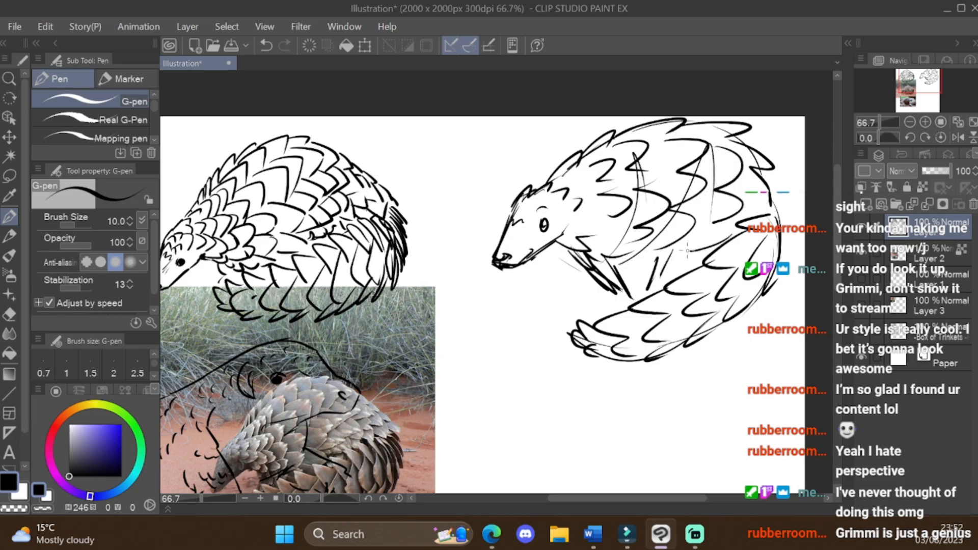
pyautogui.moveTo(387, 206); pyautogui.dragTo(229, 280)
pyautogui.hotkey('ctrl', 'z')
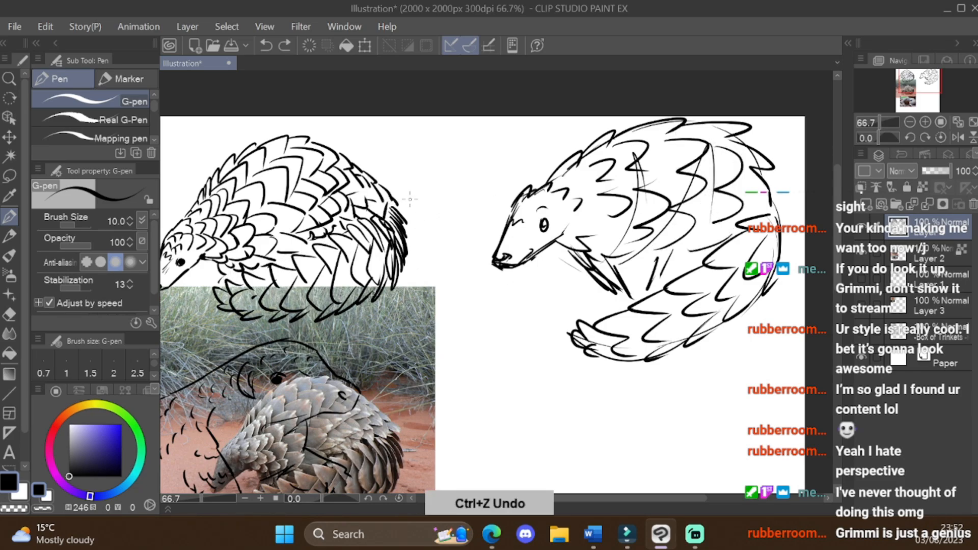
pyautogui.moveTo(409, 197); pyautogui.dragTo(408, 305)
pyautogui.hotkey('ctrl', 'z')
pyautogui.moveTo(329, 214)
pyautogui.mouseDown()
pyautogui.moveTo(447, 239)
pyautogui.moveTo(356, 186)
pyautogui.moveTo(402, 218)
pyautogui.mouseUp()
pyautogui.hotkey('ctrl', 'z')
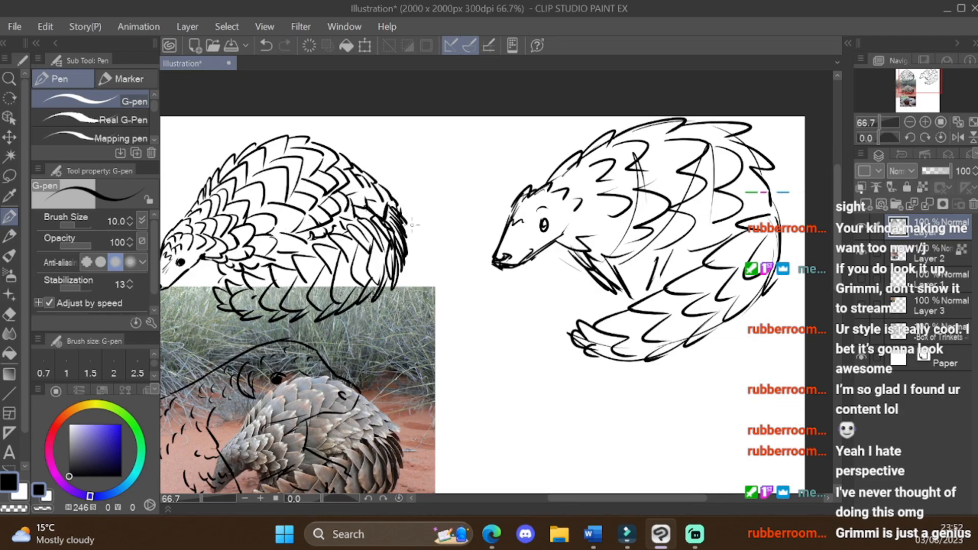
# Step: Add overlapping scale strokes at the third pangolin's rear and a jagged line of scales along its belly
pyautogui.moveTo(764, 195); pyautogui.dragTo(774, 218)
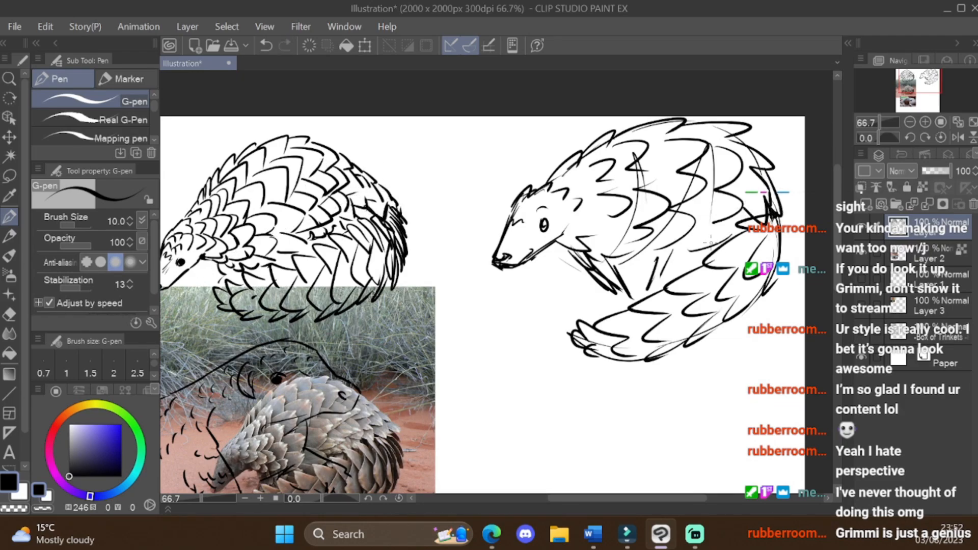
pyautogui.moveTo(614, 278)
pyautogui.mouseDown()
pyautogui.moveTo(716, 247)
pyautogui.moveTo(738, 212)
pyautogui.mouseUp()
pyautogui.moveTo(673, 265); pyautogui.dragTo(669, 246)
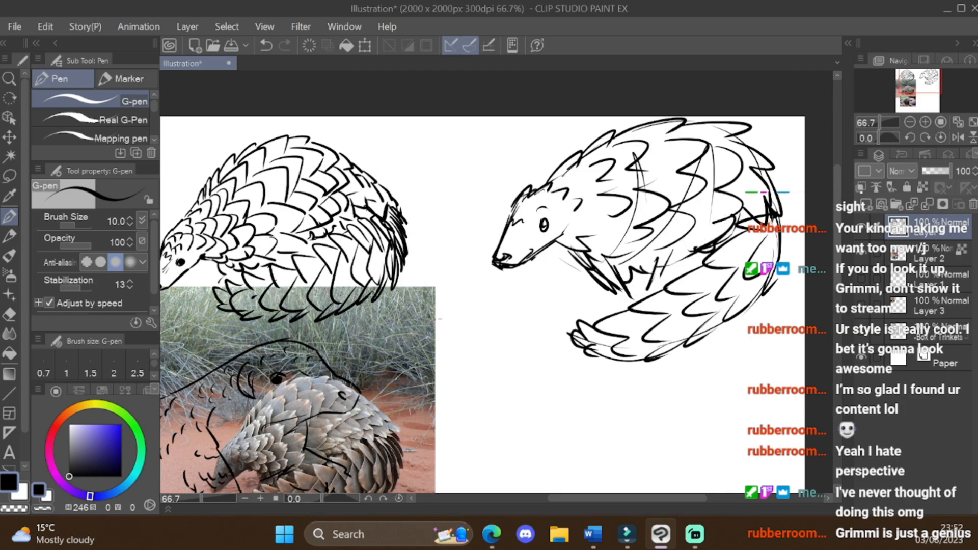
# Step: Refine the third pangolin's head with strokes at the ear and small spiky scales along the forehead
pyautogui.scroll(1, 554, 229)
pyautogui.moveTo(563, 201); pyautogui.dragTo(576, 223)
pyautogui.moveTo(570, 207); pyautogui.dragTo(576, 222)
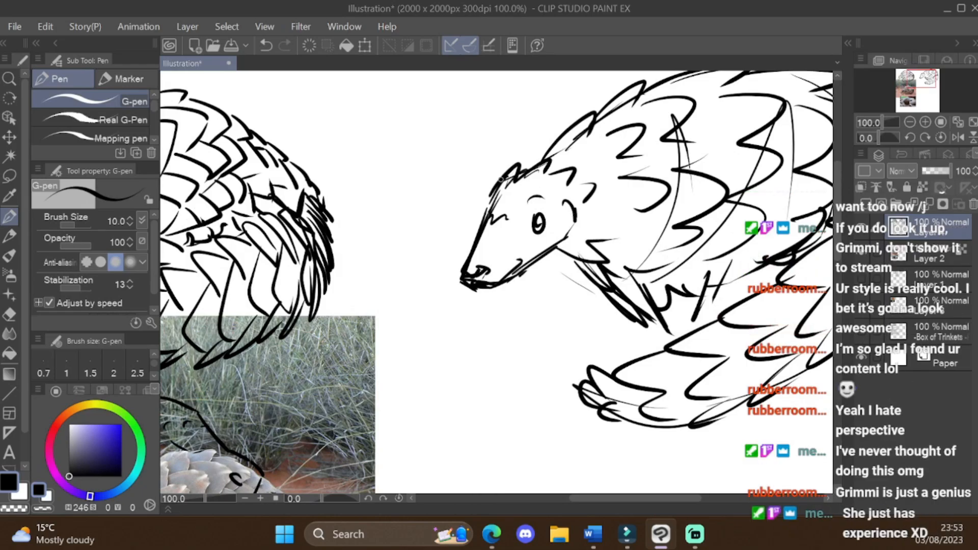
pyautogui.moveTo(527, 166)
pyautogui.mouseDown()
pyautogui.moveTo(507, 186)
pyautogui.moveTo(521, 194)
pyautogui.moveTo(526, 159)
pyautogui.mouseUp()
pyautogui.hotkey('ctrl', 'z')
pyautogui.hotkey('ctrl', 'z')
pyautogui.hotkey('ctrl', 'z')
pyautogui.hotkey('ctrl', 'z')
pyautogui.hotkey('ctrl', 'z')
pyautogui.moveTo(509, 184)
pyautogui.mouseDown()
pyautogui.moveTo(532, 160)
pyautogui.moveTo(547, 162)
pyautogui.mouseUp()
# Step: Hide the layer with the pangolin reference photos so only the sketches show
pyautogui.scroll(-3, 614, 242)
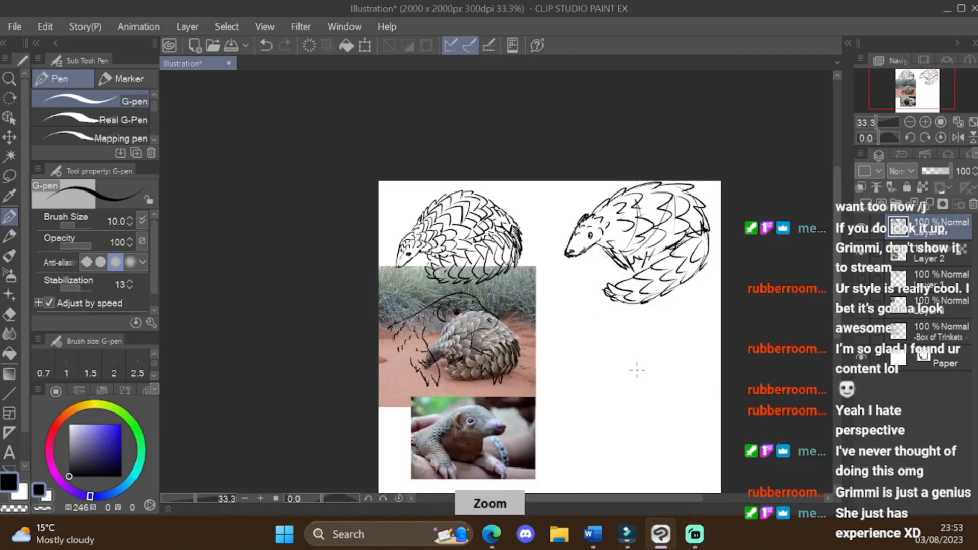
pyautogui.scroll(1, 609, 418)
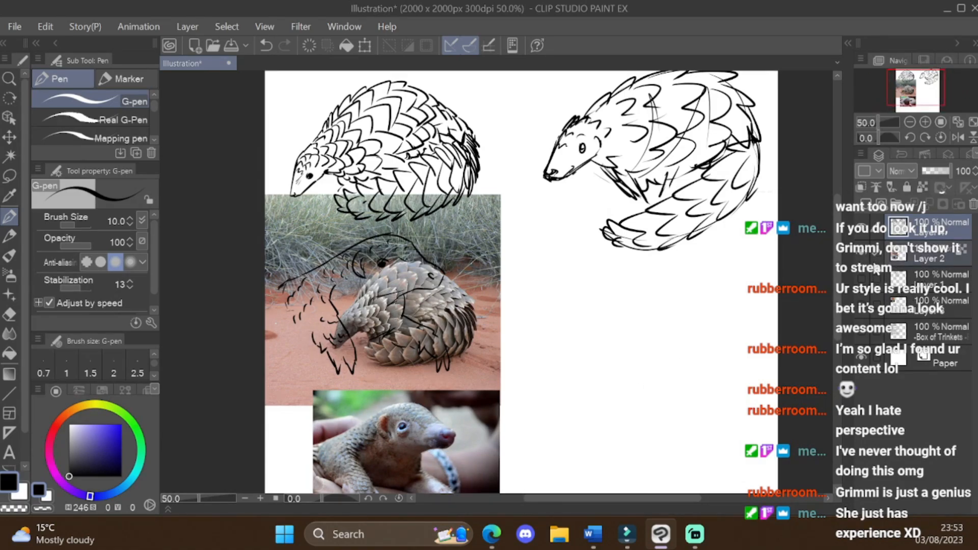
pyautogui.hotkey('ctrl', '-')
pyautogui.click(862, 253)
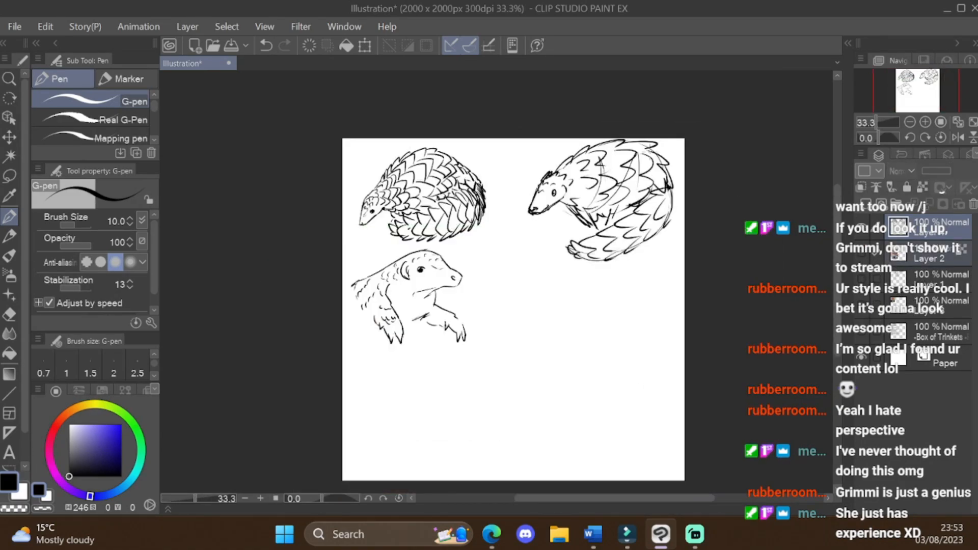
# Step: Sketch a fourth pangolin head from memory below the third one, with snout, nostril, eye and ear curve
pyautogui.scroll(2, 555, 326)
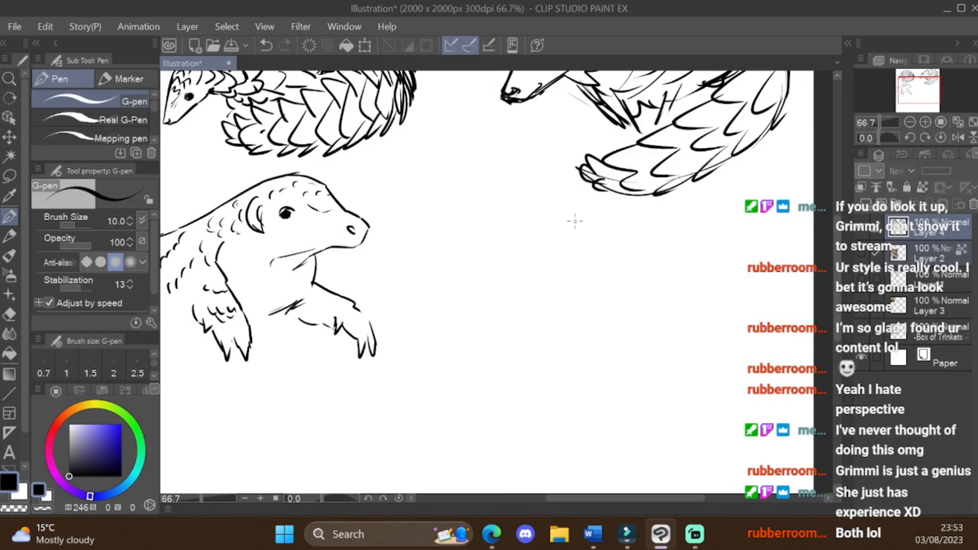
pyautogui.moveTo(545, 239)
pyautogui.mouseDown()
pyautogui.moveTo(578, 214)
pyautogui.moveTo(629, 219)
pyautogui.moveTo(675, 248)
pyautogui.moveTo(650, 286)
pyautogui.mouseUp()
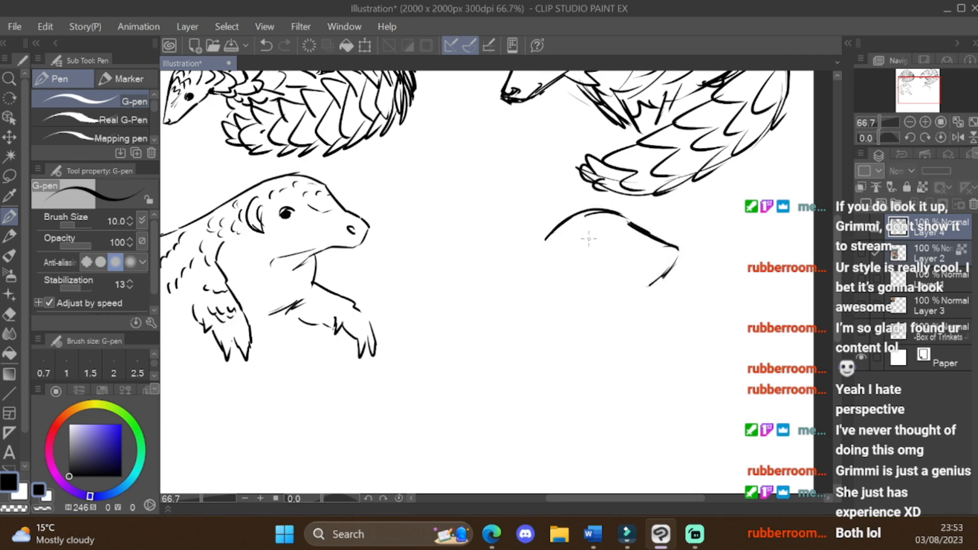
pyautogui.moveTo(588, 239)
pyautogui.mouseDown()
pyautogui.moveTo(599, 252)
pyautogui.moveTo(582, 241)
pyautogui.mouseUp()
pyautogui.hotkey('ctrl', 'z')
pyautogui.hotkey('ctrl', 'z')
pyautogui.hotkey('ctrl', 'z')
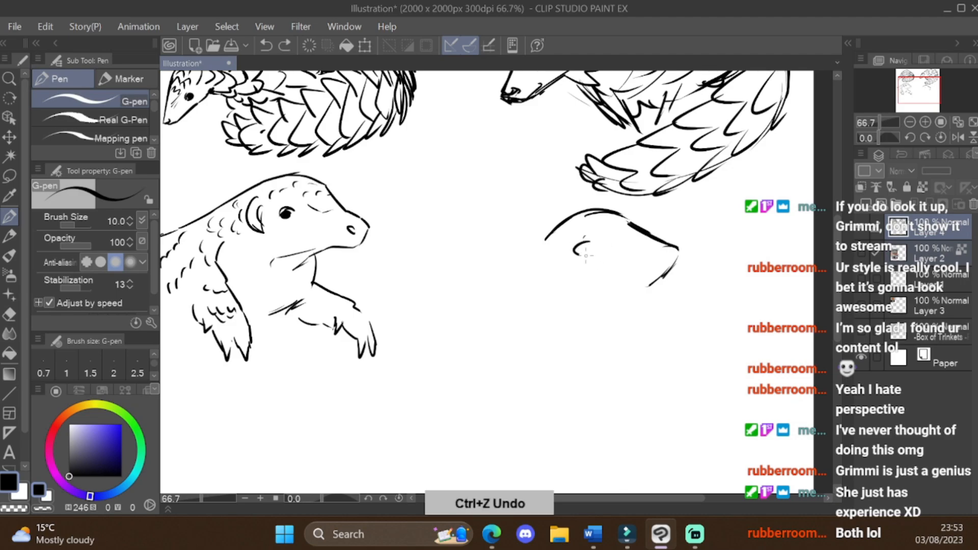
pyautogui.moveTo(586, 256); pyautogui.dragTo(589, 251)
pyautogui.moveTo(585, 211)
pyautogui.mouseDown()
pyautogui.moveTo(529, 248)
pyautogui.moveTo(551, 270)
pyautogui.mouseUp()
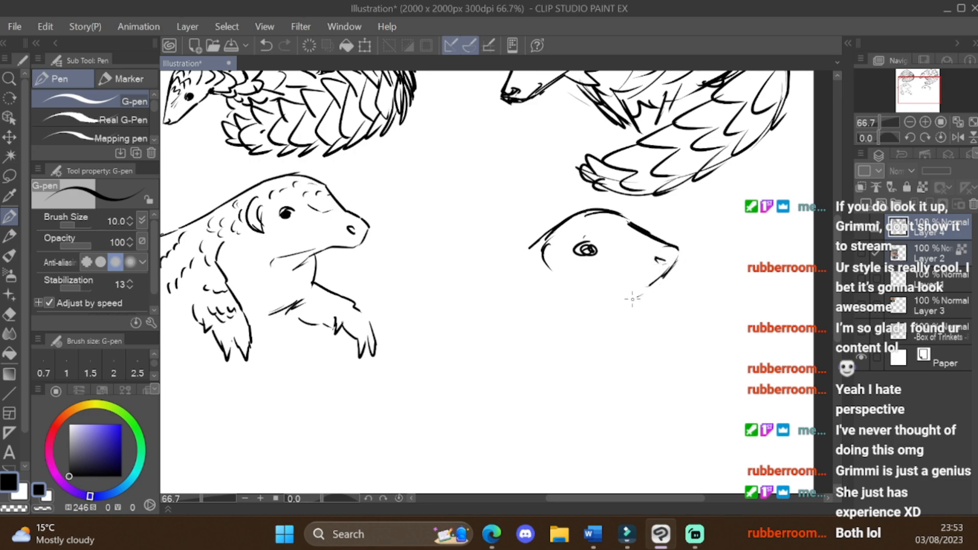
# Step: Draw the fourth pangolin's jaw and back lines, its near front leg with claws, and the chest line
pyautogui.moveTo(633, 300); pyautogui.dragTo(533, 331)
pyautogui.scroll(-2, 679, 339)
pyautogui.scroll(1, 626, 314)
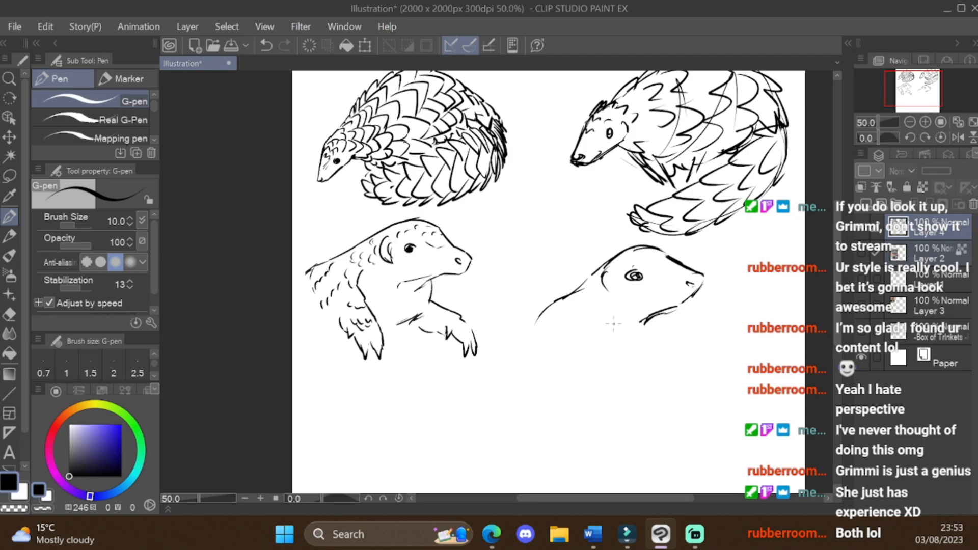
pyautogui.moveTo(611, 323); pyautogui.dragTo(628, 390)
pyautogui.moveTo(566, 357); pyautogui.dragTo(575, 388)
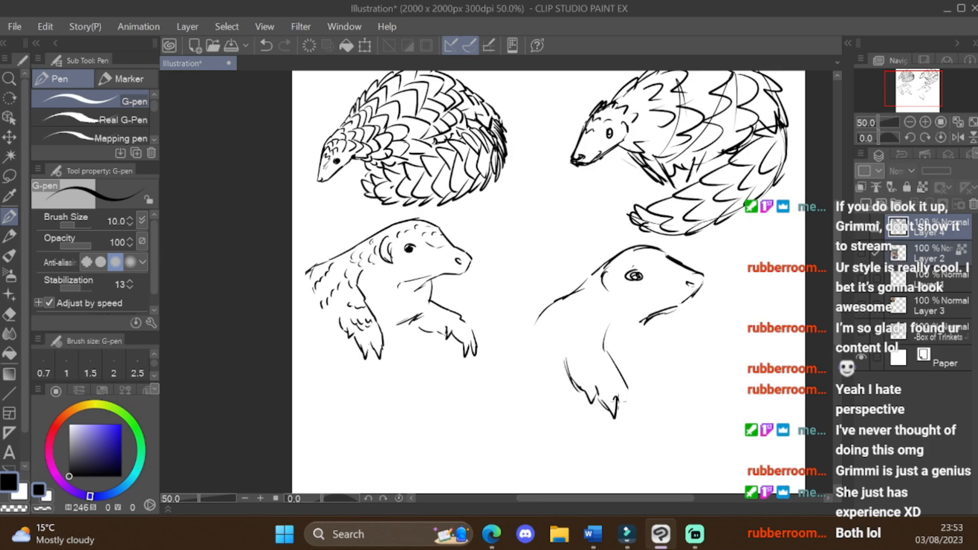
pyautogui.moveTo(620, 415); pyautogui.dragTo(626, 390)
pyautogui.moveTo(666, 354); pyautogui.dragTo(656, 366)
pyautogui.scroll(1, 675, 290)
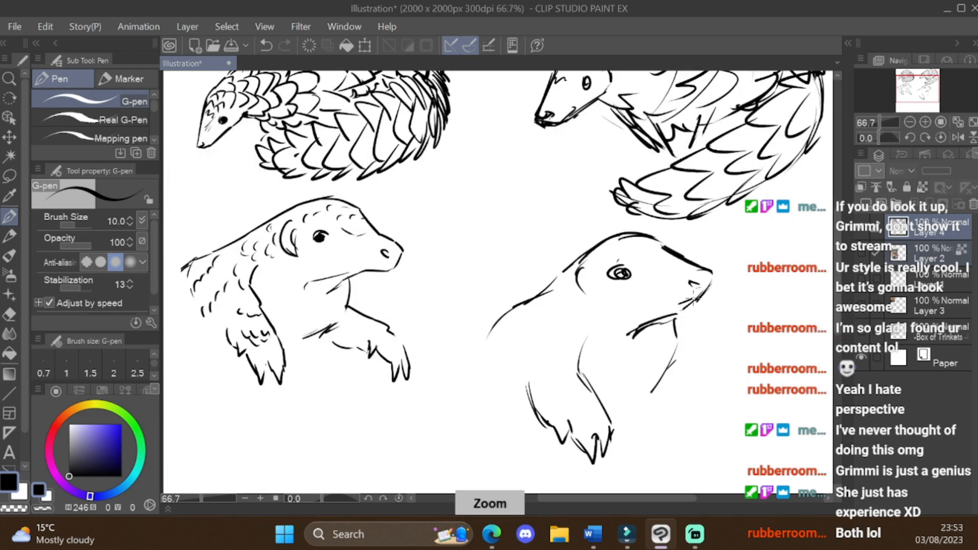
# Step: Rework the fourth pangolin's mouth and snout lines, undoing the strokes that do not fit
pyautogui.moveTo(695, 299); pyautogui.dragTo(678, 305)
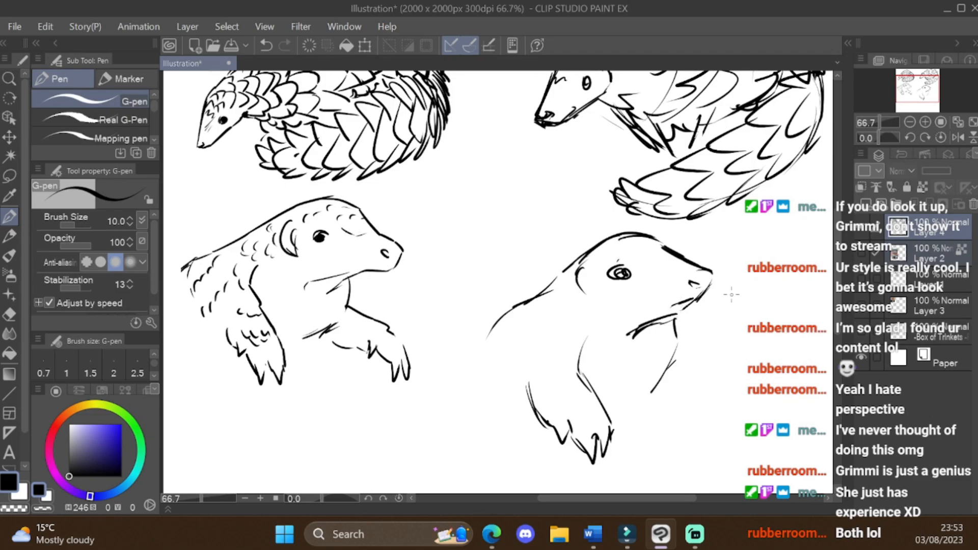
pyautogui.hotkey('ctrl', 'z')
pyautogui.hotkey('ctrl', 'z')
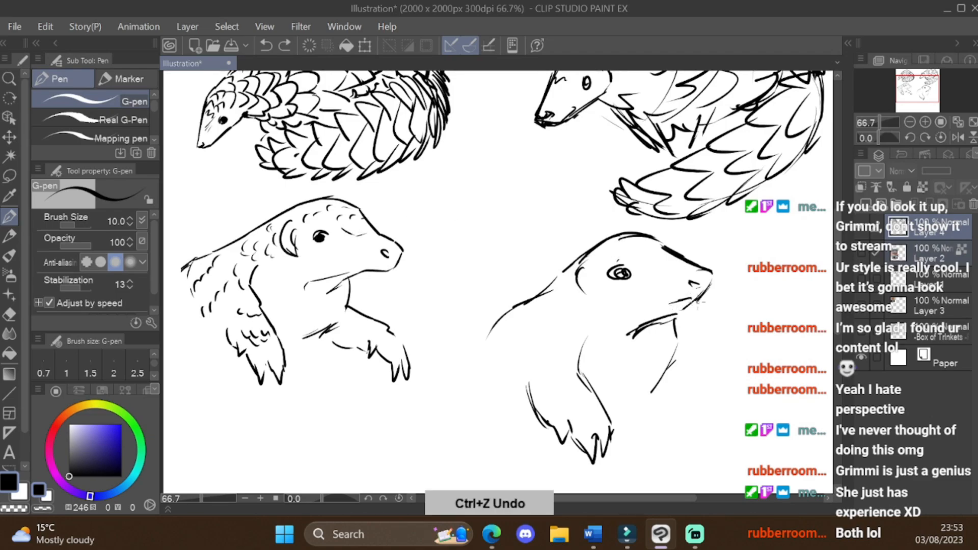
pyautogui.moveTo(685, 303); pyautogui.dragTo(697, 301)
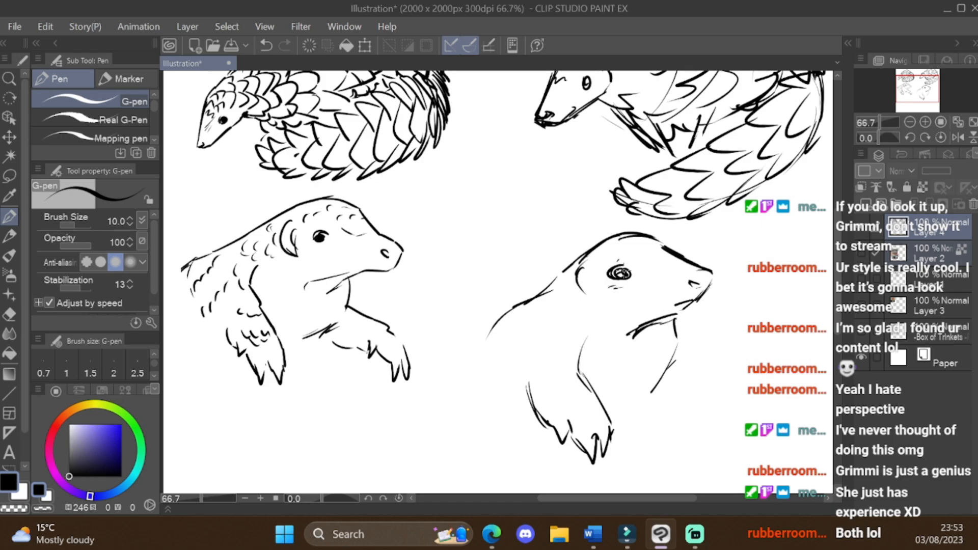
# Step: Redraw the fourth pangolin's eye as solid black with a white highlight, and return to black ink
pyautogui.scroll(1, 663, 266)
pyautogui.press('e')
pyautogui.moveTo(590, 278)
pyautogui.mouseDown()
pyautogui.moveTo(623, 263)
pyautogui.moveTo(597, 283)
pyautogui.moveTo(609, 281)
pyautogui.mouseUp()
pyautogui.press('p')
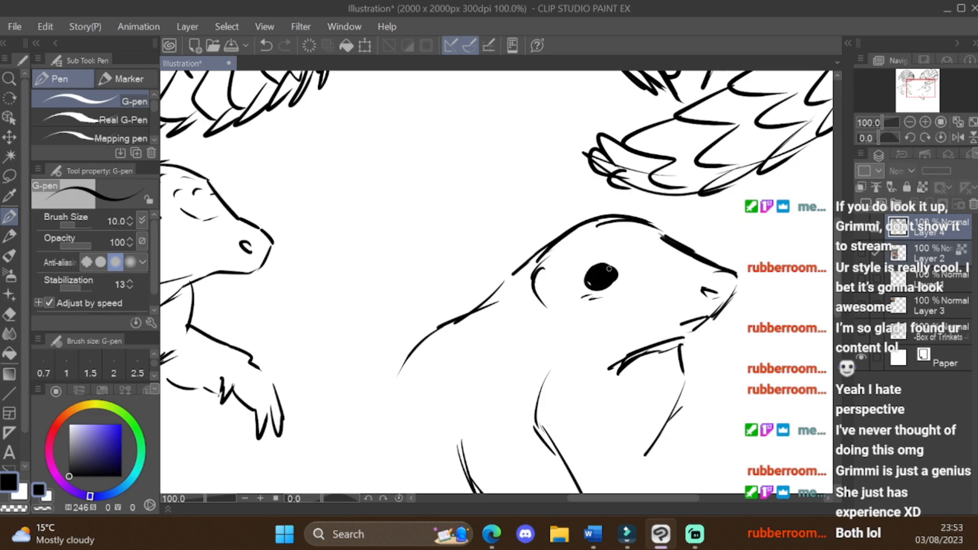
pyautogui.moveTo(102, 439); pyautogui.dragTo(46, 368)
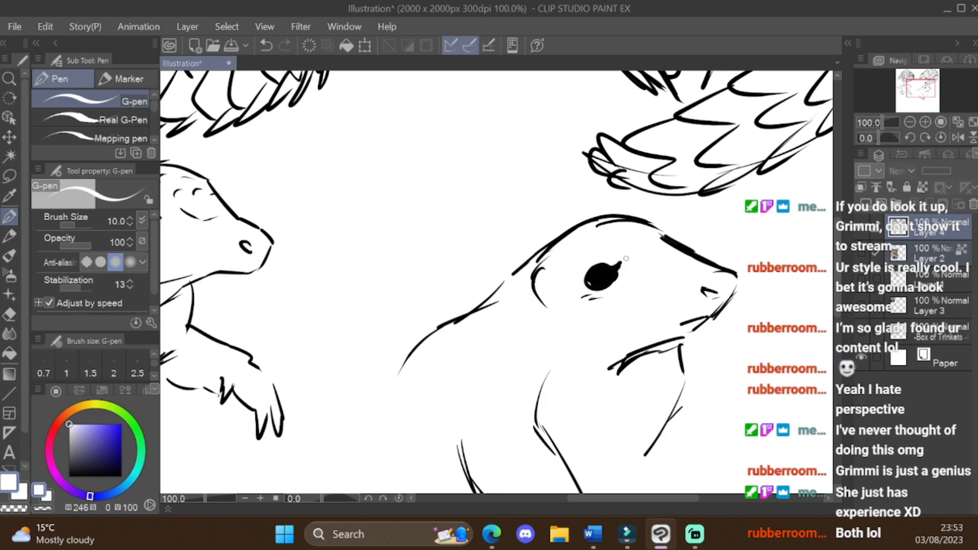
pyautogui.moveTo(89, 459); pyautogui.dragTo(68, 517)
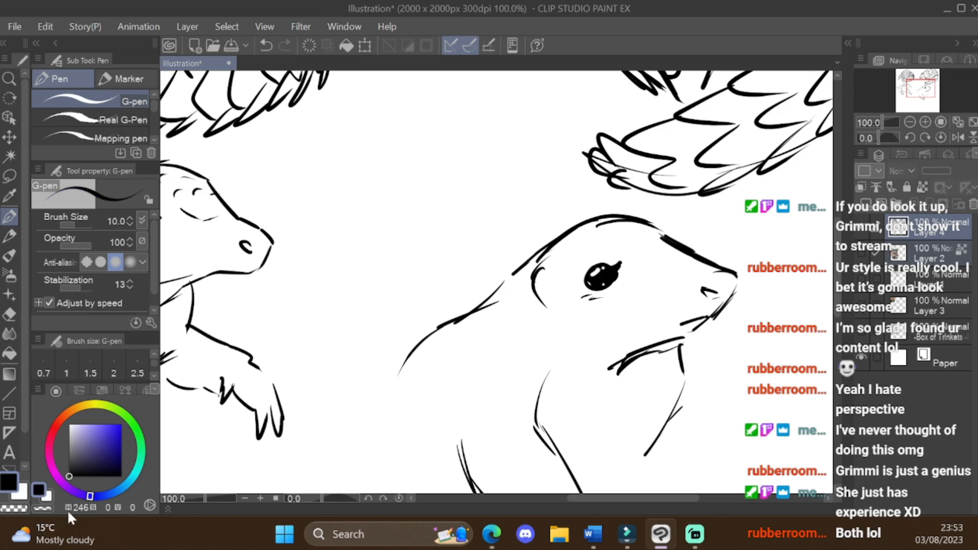
# Step: Draw the fourth pangolin's far front leg with claws and add an inner curve to its ear
pyautogui.scroll(-2, 433, 352)
pyautogui.scroll(1, 526, 328)
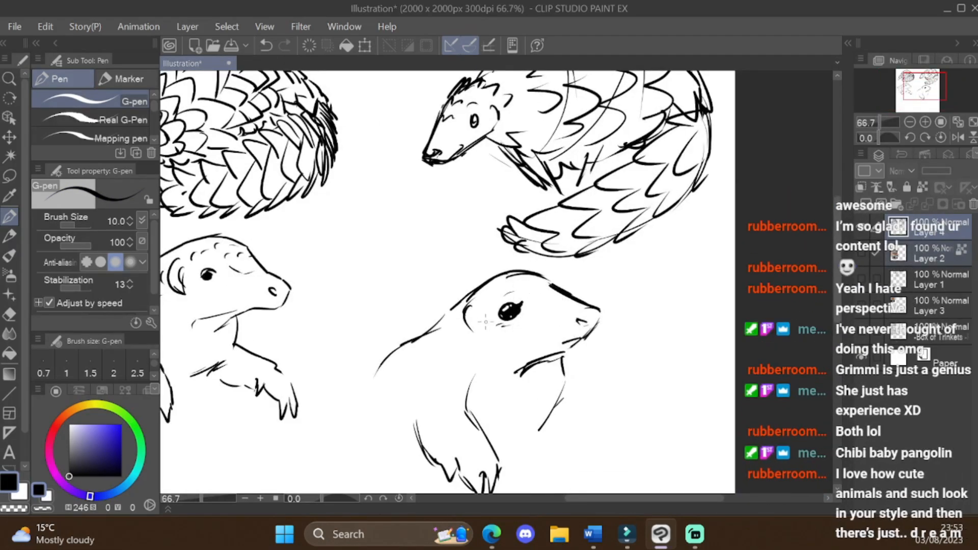
pyautogui.scroll(-2, 484, 330)
pyautogui.scroll(1, 659, 332)
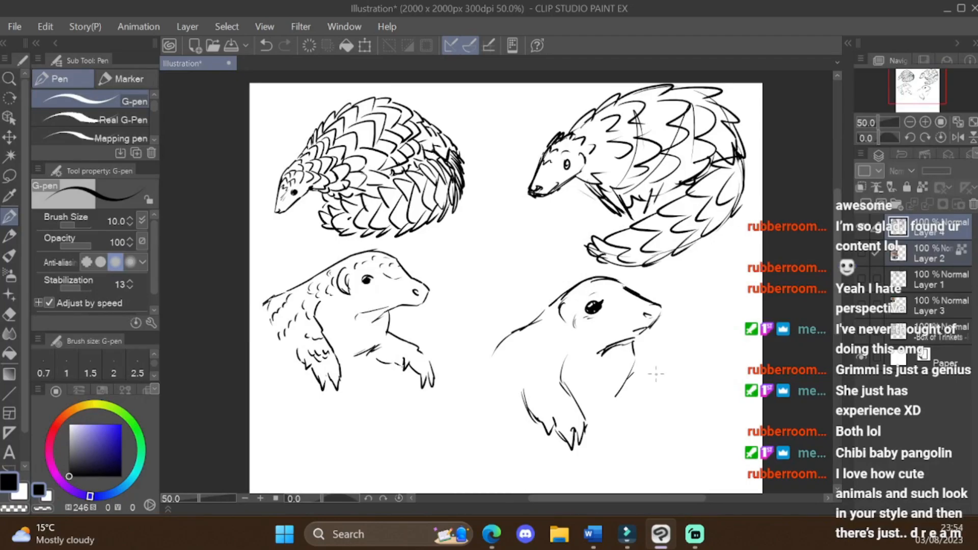
pyautogui.moveTo(635, 368)
pyautogui.mouseDown()
pyautogui.moveTo(673, 397)
pyautogui.moveTo(643, 415)
pyautogui.moveTo(659, 425)
pyautogui.moveTo(685, 396)
pyautogui.mouseUp()
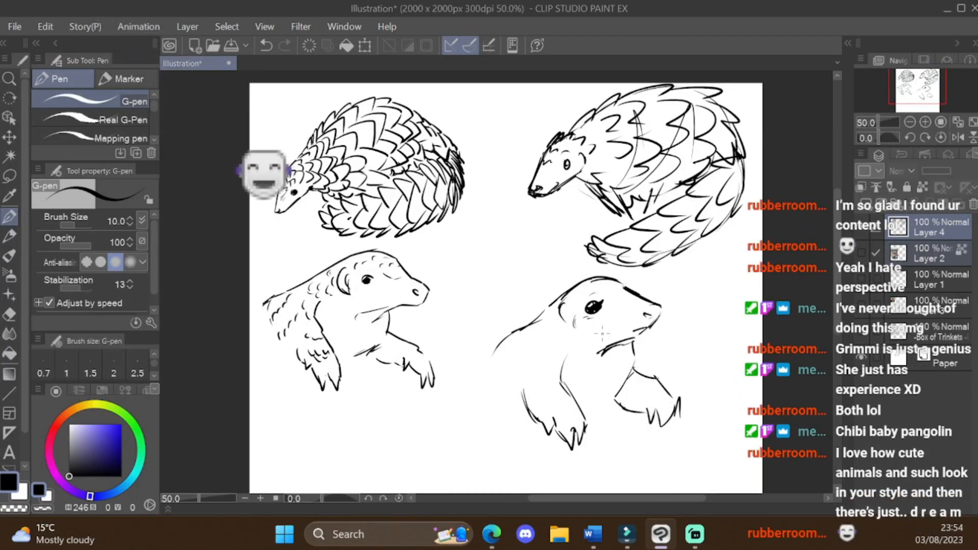
pyautogui.moveTo(560, 306); pyautogui.dragTo(571, 326)
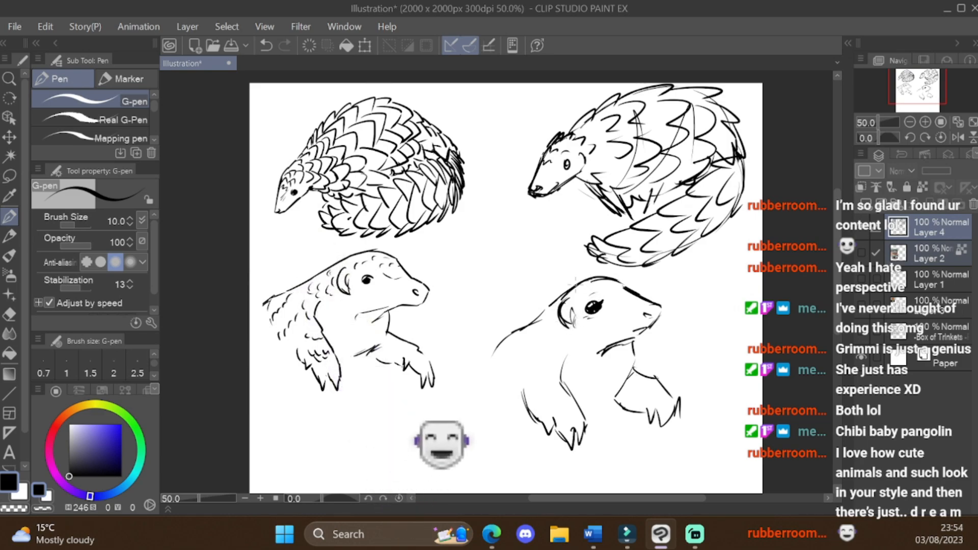
# Step: Add small scales along the fourth pangolin's back and near front leg, plus detail strokes on the throat and chest
pyautogui.moveTo(522, 331)
pyautogui.mouseDown()
pyautogui.moveTo(503, 371)
pyautogui.moveTo(565, 405)
pyautogui.mouseUp()
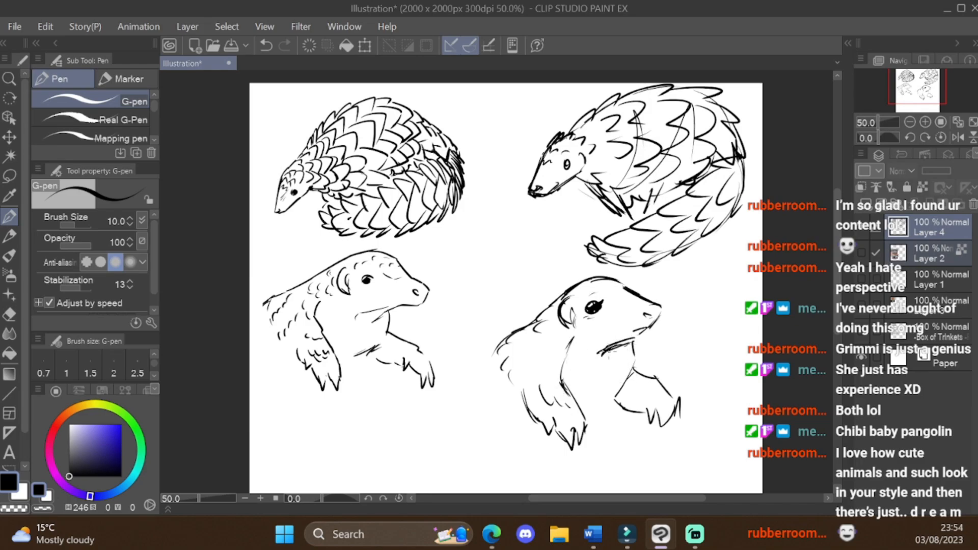
pyautogui.moveTo(634, 350); pyautogui.dragTo(608, 410)
pyautogui.hotkey('ctrl', '-')
pyautogui.hotkey('ctrl', '-')
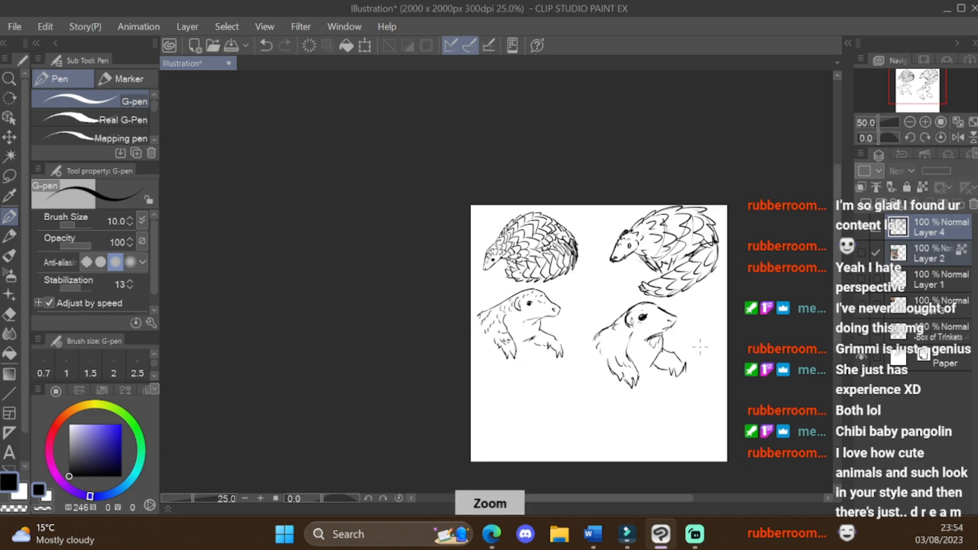
# Step: Delete Layer 2, which holds the pangolin reference photos
pyautogui.hotkey('ctrl', '+')
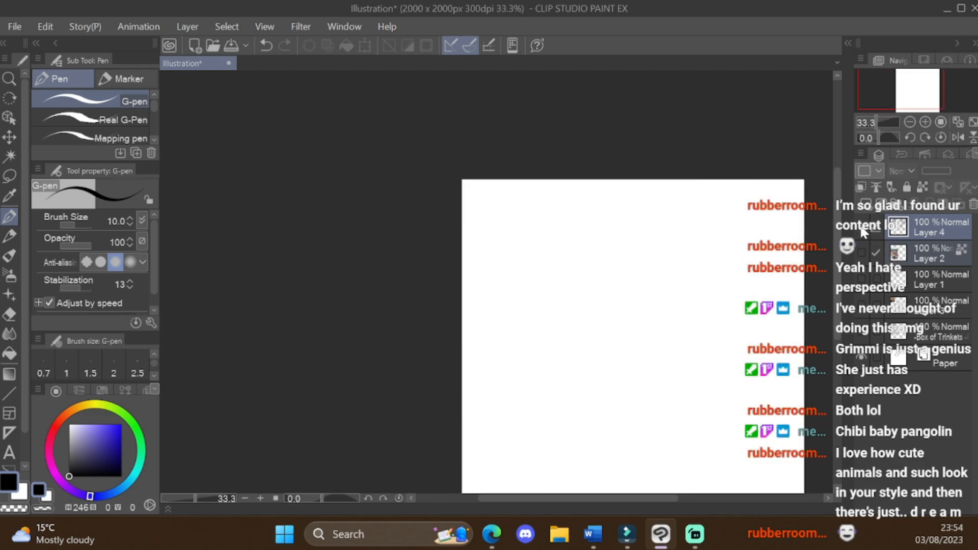
pyautogui.click(930, 253)
pyautogui.click(973, 205)
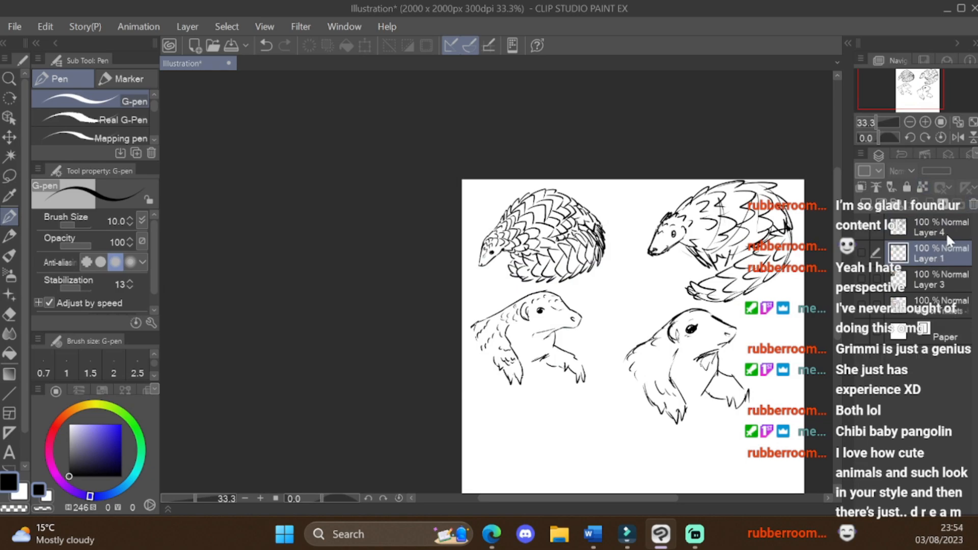
# Step: Scale down the pangolin sketches on Layer 4 to free space around them on the canvas
pyautogui.click(946, 232)
pyautogui.click(364, 47)
pyautogui.moveTo(793, 301); pyautogui.dragTo(686, 299)
pyautogui.moveTo(554, 387); pyautogui.dragTo(555, 362)
pyautogui.click(531, 383)
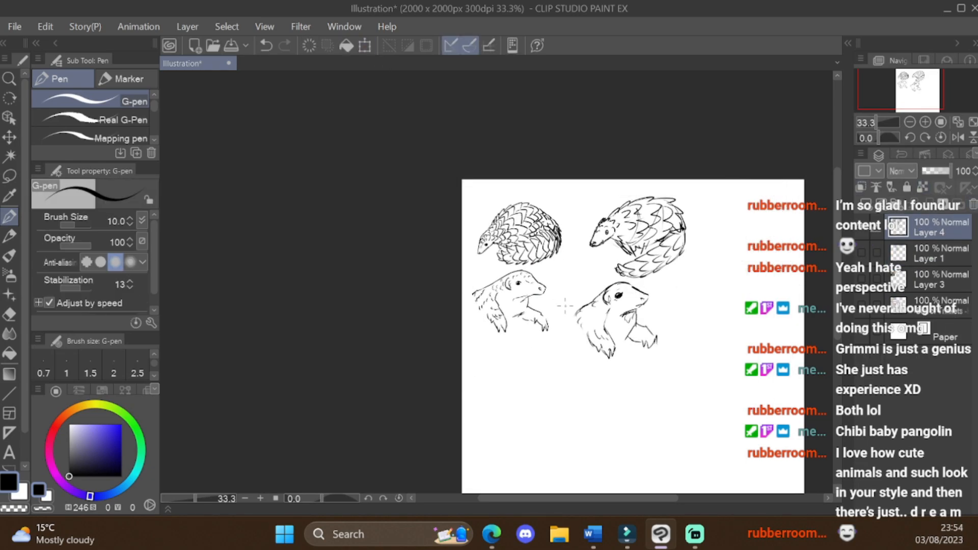
# Step: Handwrite a heading across the top of the canvas above the pangolin sketches
pyautogui.scroll(2, 497, 203)
pyautogui.moveTo(462, 179); pyautogui.dragTo(510, 179)
pyautogui.moveTo(526, 176); pyautogui.dragTo(541, 187)
pyautogui.moveTo(545, 181); pyautogui.dragTo(568, 183)
pyautogui.moveTo(574, 159)
pyautogui.mouseDown()
pyautogui.moveTo(576, 183)
pyautogui.moveTo(634, 174)
pyautogui.moveTo(633, 190)
pyautogui.moveTo(688, 177)
pyautogui.mouseUp()
pyautogui.moveTo(689, 185); pyautogui.dragTo(723, 193)
pyautogui.moveTo(714, 179); pyautogui.dragTo(825, 184)
pyautogui.scroll(-5, 497, 281)
pyautogui.scroll(3, 558, 384)
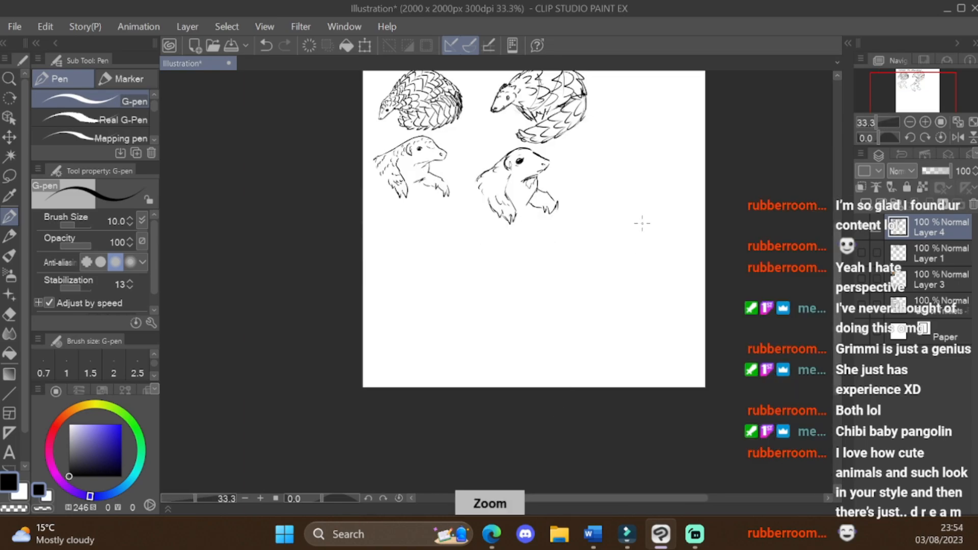
pyautogui.scroll(-3, 611, 117)
pyautogui.scroll(2, 539, 88)
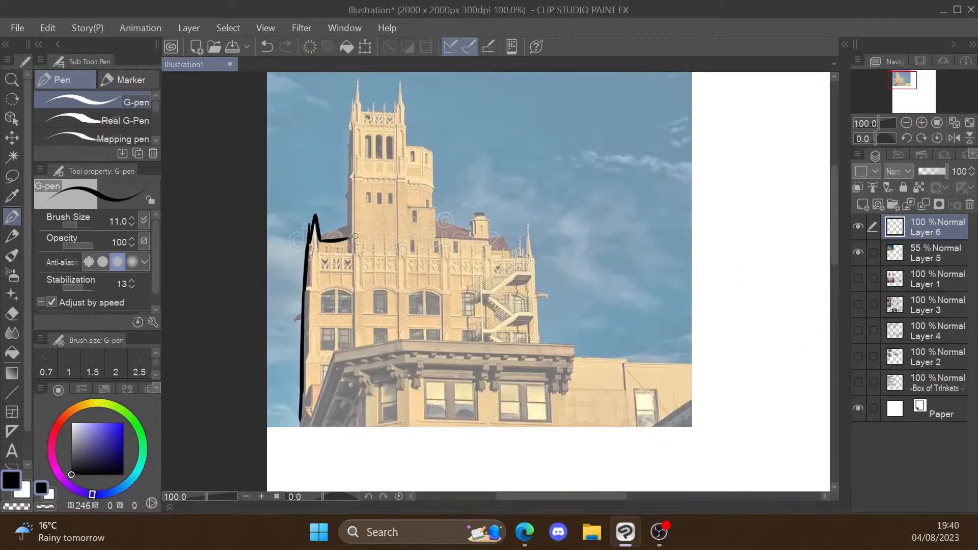
# Step: Trace the building's roofline, tower edge, cornice and lower windows over the reference photo
pyautogui.moveTo(319, 239); pyautogui.dragTo(442, 226)
pyautogui.moveTo(488, 250); pyautogui.dragTo(538, 341)
pyautogui.moveTo(334, 352)
pyautogui.mouseDown()
pyautogui.moveTo(571, 348)
pyautogui.moveTo(570, 362)
pyautogui.mouseUp()
pyautogui.moveTo(361, 391); pyautogui.dragTo(363, 434)
pyautogui.moveTo(569, 377); pyautogui.dragTo(564, 441)
pyautogui.moveTo(503, 388); pyautogui.dragTo(550, 419)
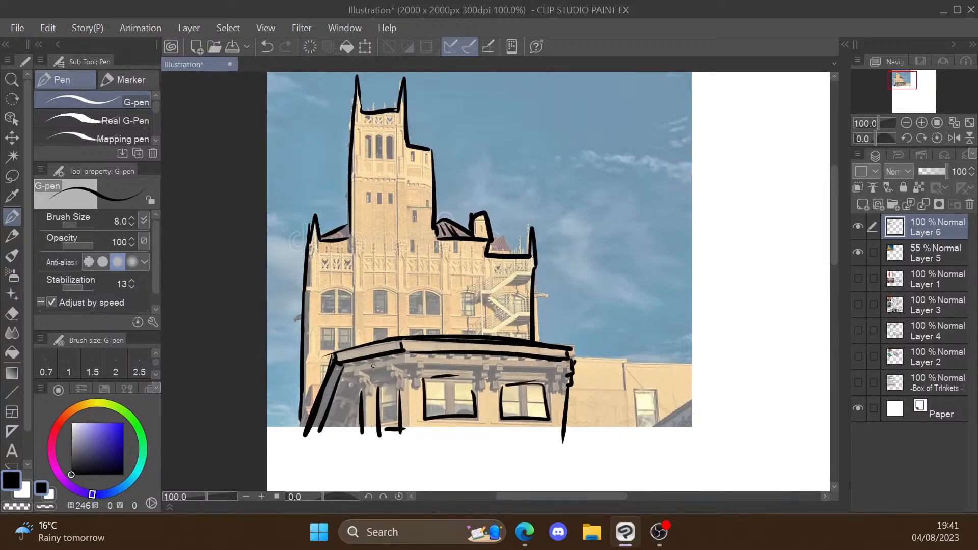
pyautogui.moveTo(352, 240); pyautogui.dragTo(351, 341)
# Step: Add windows and hatched side shading to the tower of the traced building beside the photo
pyautogui.scroll(-1, 539, 347)
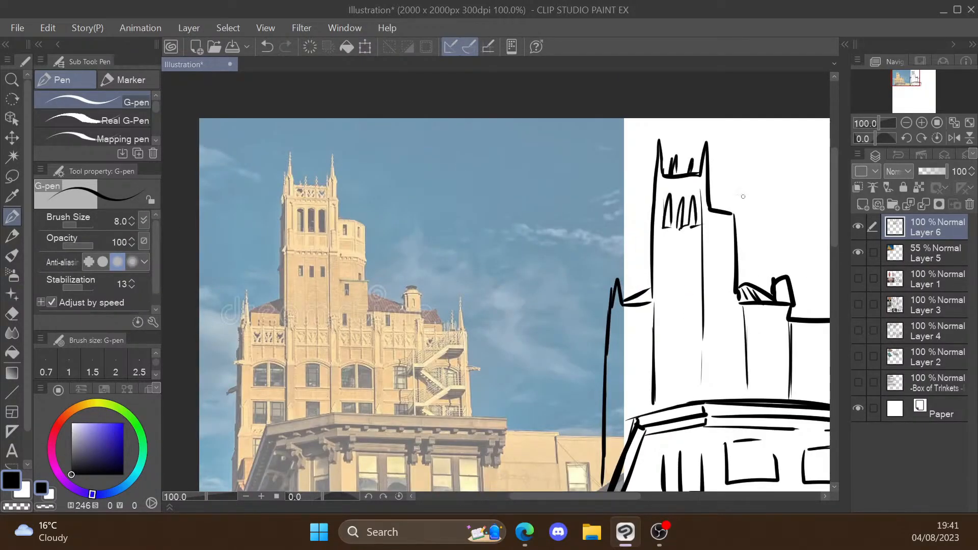
pyautogui.scroll(1, 496, 281)
pyautogui.moveTo(632, 199); pyautogui.dragTo(643, 214)
pyautogui.moveTo(655, 142); pyautogui.dragTo(653, 232)
pyautogui.moveTo(660, 224); pyautogui.dragTo(685, 176)
# Step: Fill in the traced building's main block with floor lines, window outlines and the zigzag fire escape
pyautogui.moveTo(563, 234)
pyautogui.mouseDown()
pyautogui.moveTo(602, 275)
pyautogui.moveTo(738, 255)
pyautogui.mouseUp()
pyautogui.hotkey('ctrl', 'z')
pyautogui.moveTo(631, 234); pyautogui.dragTo(631, 308)
pyautogui.moveTo(608, 310); pyautogui.dragTo(651, 308)
pyautogui.moveTo(699, 304); pyautogui.dragTo(740, 303)
pyautogui.moveTo(783, 265); pyautogui.dragTo(745, 296)
pyautogui.moveTo(565, 335); pyautogui.dragTo(602, 333)
pyautogui.scroll(-3, 497, 204)
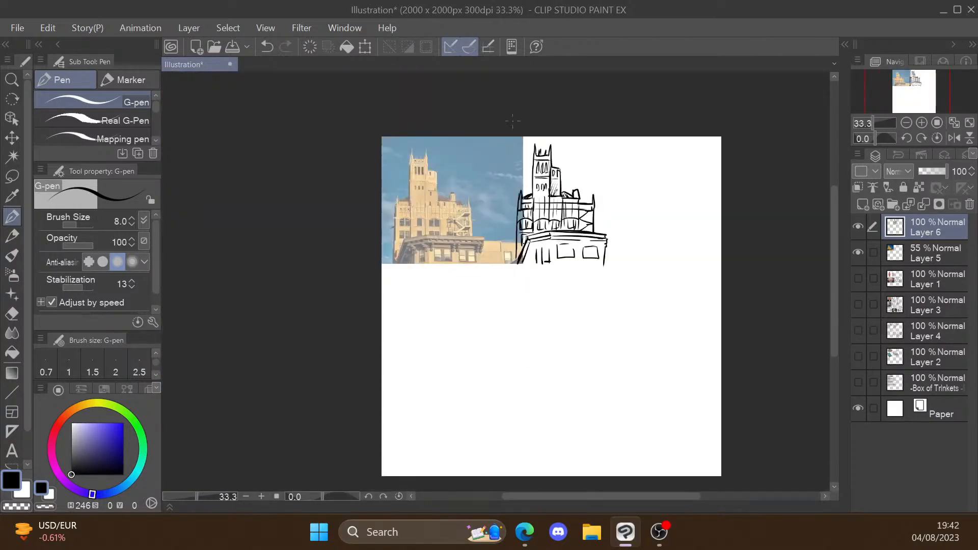
# Step: Start a freehand building sketch below the photo with a spired tower, its windows and the adjoining shorter block
pyautogui.moveTo(488, 300); pyautogui.dragTo(510, 348)
pyautogui.scroll(-1, 506, 379)
pyautogui.scroll(1, 536, 347)
pyautogui.moveTo(500, 258)
pyautogui.mouseDown()
pyautogui.moveTo(498, 293)
pyautogui.moveTo(548, 304)
pyautogui.mouseUp()
pyautogui.hotkey('ctrl', 'z')
pyautogui.moveTo(550, 306); pyautogui.dragTo(545, 372)
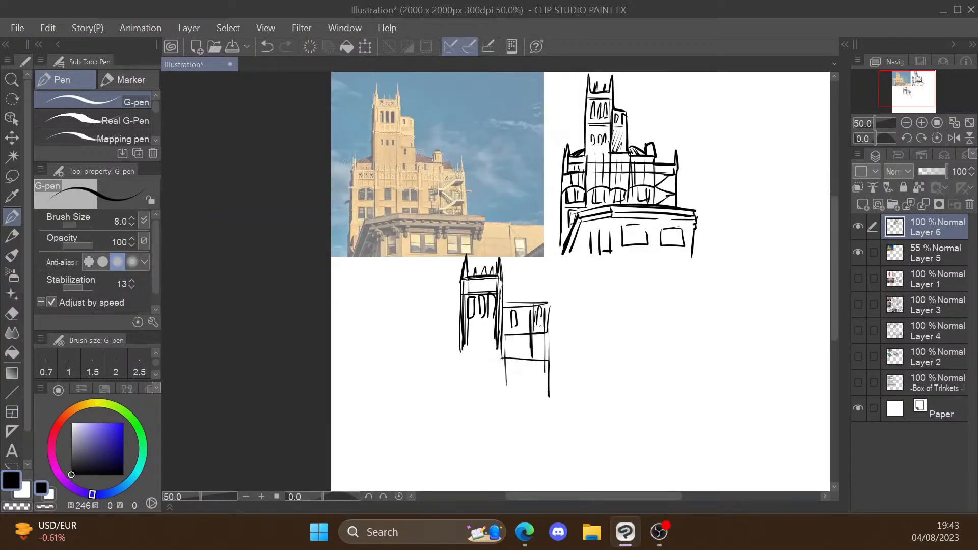
# Step: Extend the freehand building's tower walls downward and draw the roofline of the wide main block
pyautogui.moveTo(463, 345); pyautogui.dragTo(465, 400)
pyautogui.moveTo(469, 336)
pyautogui.mouseDown()
pyautogui.moveTo(501, 337)
pyautogui.moveTo(473, 359)
pyautogui.moveTo(475, 402)
pyautogui.mouseUp()
pyautogui.scroll(2, 501, 351)
pyautogui.scroll(-2, 586, 311)
pyautogui.moveTo(479, 371)
pyautogui.mouseDown()
pyautogui.moveTo(632, 369)
pyautogui.moveTo(652, 352)
pyautogui.mouseUp()
pyautogui.moveTo(658, 357)
pyautogui.mouseDown()
pyautogui.moveTo(655, 383)
pyautogui.moveTo(678, 360)
pyautogui.mouseUp()
# Step: Give the freehand building's main block a floor line, a right wall, arched windows and a zigzag fire escape
pyautogui.moveTo(479, 381); pyautogui.dragTo(701, 389)
pyautogui.moveTo(705, 327); pyautogui.dragTo(704, 451)
pyautogui.moveTo(480, 414); pyautogui.dragTo(516, 398)
pyautogui.moveTo(621, 388)
pyautogui.mouseDown()
pyautogui.moveTo(640, 414)
pyautogui.moveTo(693, 427)
pyautogui.mouseUp()
# Step: Draw the cornice, side walls and large windows of the lower building in front of the freehand main block
pyautogui.scroll(-1, 585, 356)
pyautogui.moveTo(541, 384); pyautogui.dragTo(683, 396)
pyautogui.hotkey('ctrl', 'z')
pyautogui.moveTo(540, 402); pyautogui.dragTo(680, 409)
pyautogui.moveTo(484, 419); pyautogui.dragTo(481, 479)
pyautogui.moveTo(692, 413); pyautogui.dragTo(693, 474)
pyautogui.moveTo(546, 421); pyautogui.dragTo(614, 473)
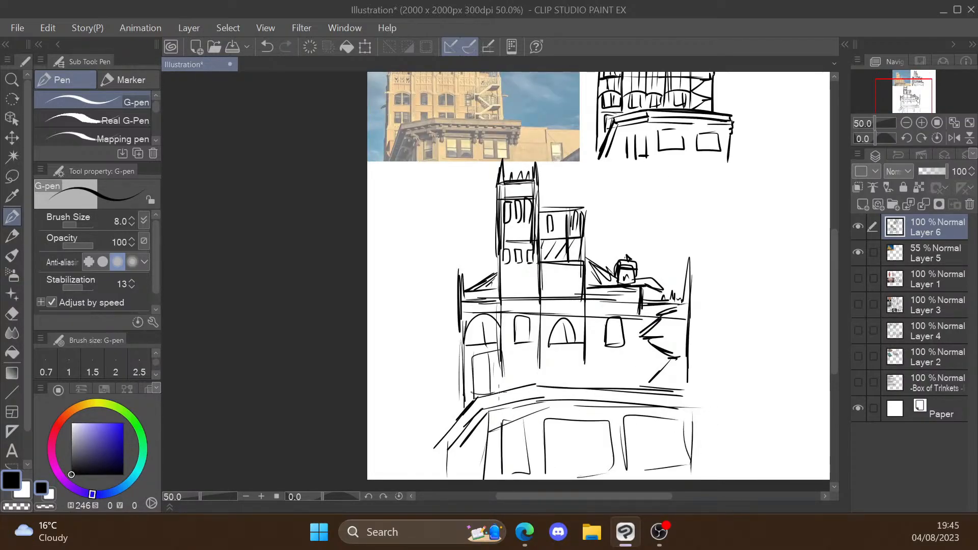
# Step: Add short detail strokes to the freehand building sketch
pyautogui.scroll(1, 663, 244)
pyautogui.moveTo(482, 250)
pyautogui.mouseDown()
pyautogui.moveTo(489, 286)
pyautogui.moveTo(508, 268)
pyautogui.mouseUp()
pyautogui.moveTo(589, 271); pyautogui.dragTo(563, 297)
pyautogui.moveTo(608, 242); pyautogui.dragTo(612, 274)
pyautogui.moveTo(685, 234); pyautogui.dragTo(689, 270)
pyautogui.moveTo(752, 250); pyautogui.dragTo(734, 277)
pyautogui.moveTo(549, 296); pyautogui.dragTo(553, 329)
pyautogui.moveTo(634, 317); pyautogui.dragTo(618, 353)
pyautogui.moveTo(651, 308); pyautogui.dragTo(653, 324)
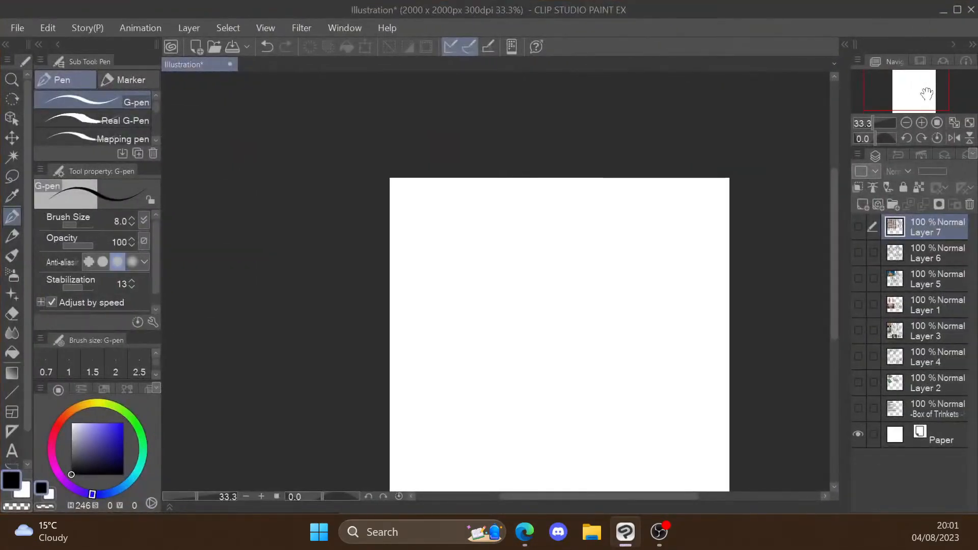
# Step: Paste the nine-portrait hair reference grid and enlarge it to about half the canvas width in the upper left of the page
pyautogui.hotkey('ctrl', 'v')
pyautogui.click(366, 47)
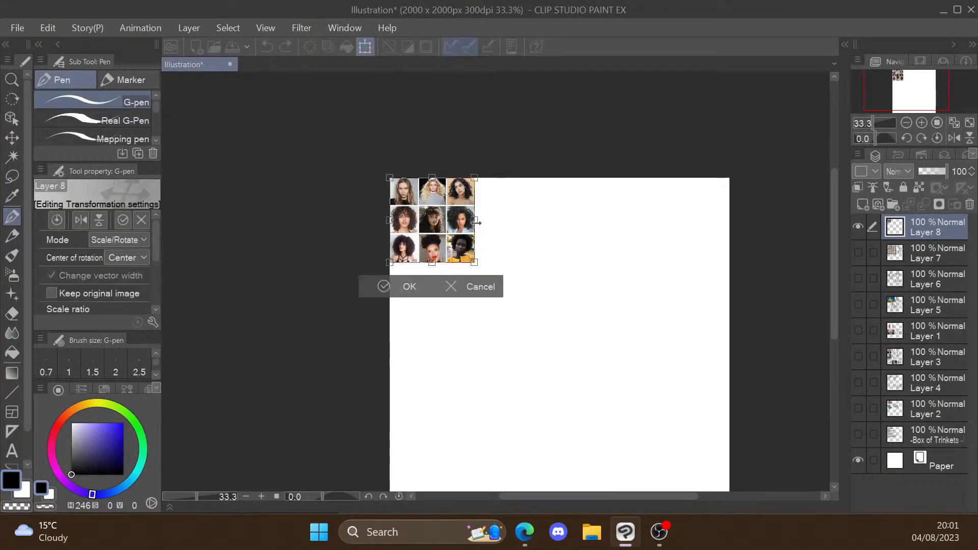
pyautogui.moveTo(477, 223); pyautogui.dragTo(567, 249)
pyautogui.moveTo(530, 264); pyautogui.dragTo(586, 265)
pyautogui.moveTo(555, 294); pyautogui.dragTo(537, 292)
pyautogui.click(435, 368)
pyautogui.scroll(-3, 601, 407)
pyautogui.scroll(3, 632, 440)
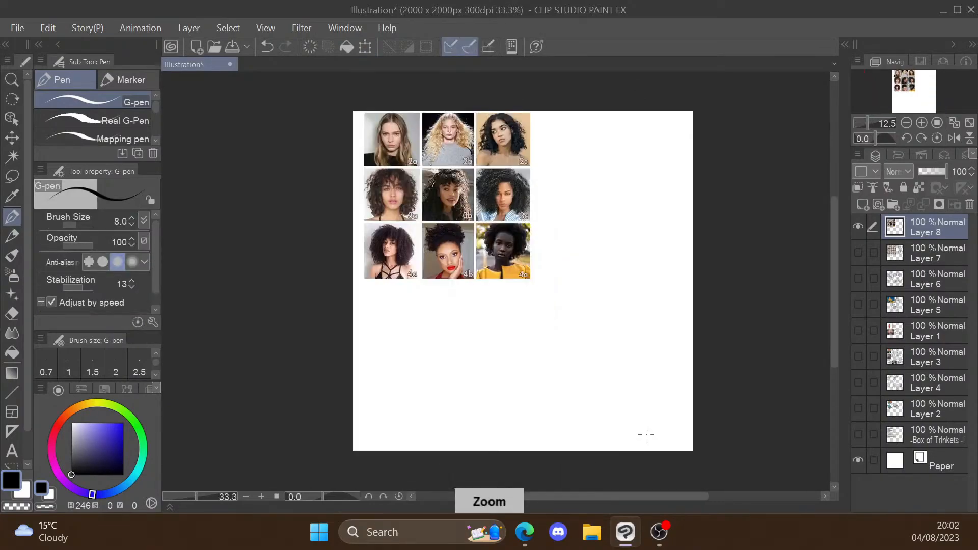
# Step: Add a new raster layer above the hair reference grid for tracing
pyautogui.click(860, 227)
pyautogui.click(860, 228)
pyautogui.click(862, 205)
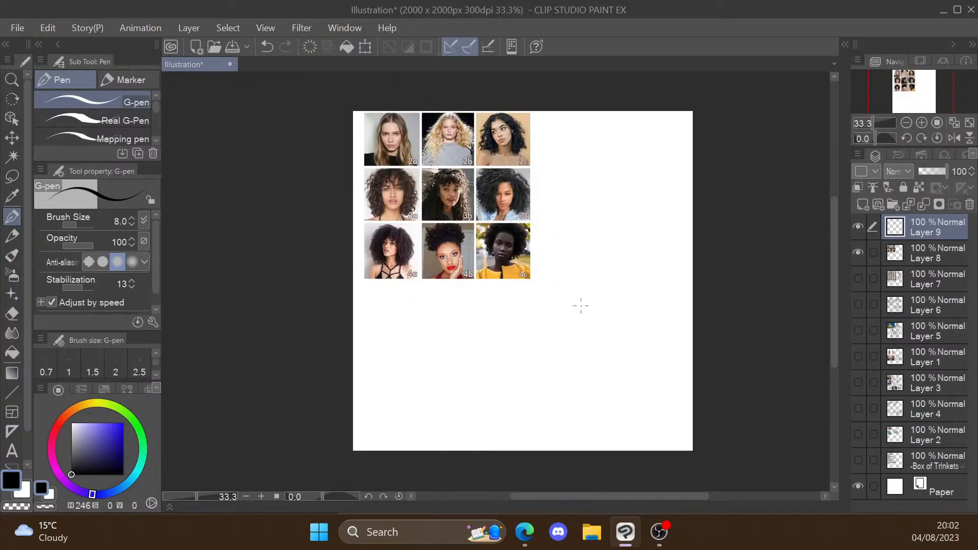
pyautogui.scroll(3, 388, 269)
pyautogui.scroll(-2, 479, 297)
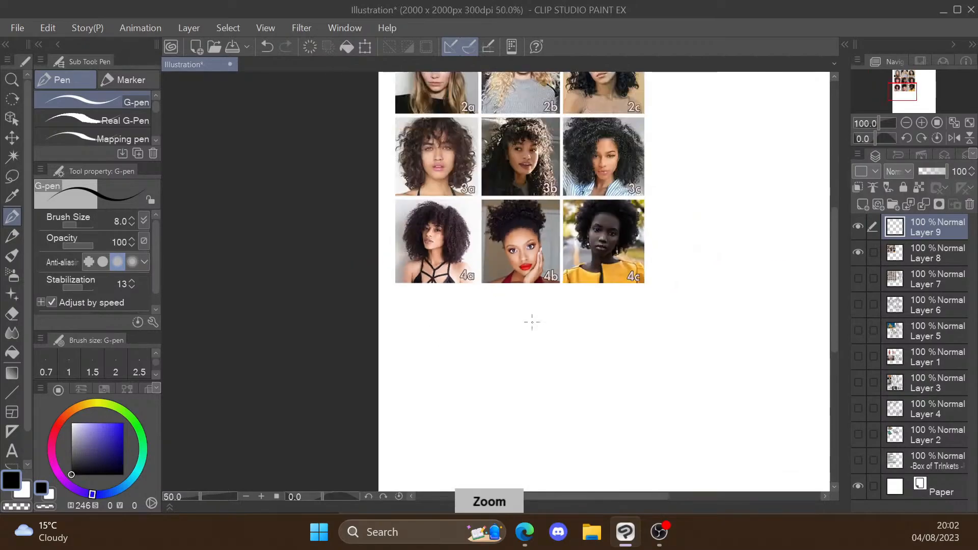
pyautogui.scroll(1, 531, 321)
pyautogui.scroll(2, 387, 194)
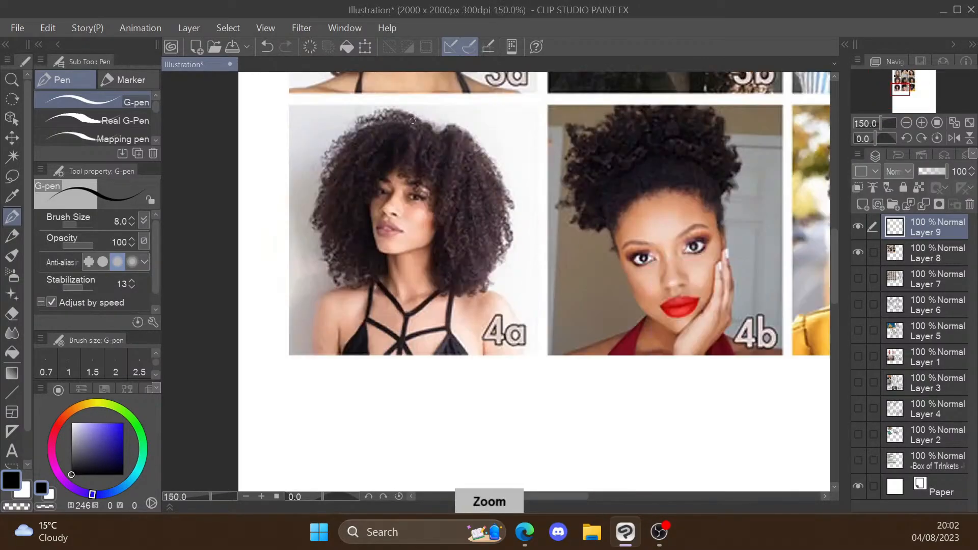
pyautogui.moveTo(413, 120); pyautogui.dragTo(378, 115)
pyautogui.moveTo(382, 134)
pyautogui.mouseDown()
pyautogui.moveTo(353, 162)
pyautogui.moveTo(349, 193)
pyautogui.moveTo(360, 203)
pyautogui.moveTo(328, 182)
pyautogui.moveTo(322, 222)
pyautogui.mouseUp()
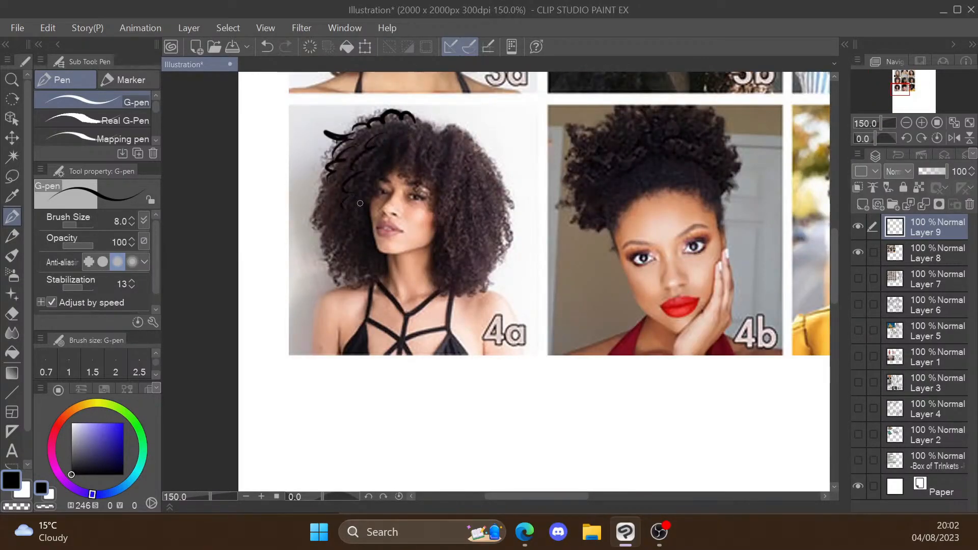
pyautogui.moveTo(413, 138)
pyautogui.mouseDown()
pyautogui.moveTo(432, 153)
pyautogui.moveTo(474, 150)
pyautogui.moveTo(466, 177)
pyautogui.moveTo(474, 193)
pyautogui.moveTo(484, 191)
pyautogui.moveTo(497, 230)
pyautogui.mouseUp()
pyautogui.hotkey('ctrl', 'z')
pyautogui.hotkey('ctrl', 'z')
pyautogui.hotkey('ctrl', 'z')
pyautogui.hotkey('ctrl', 'z')
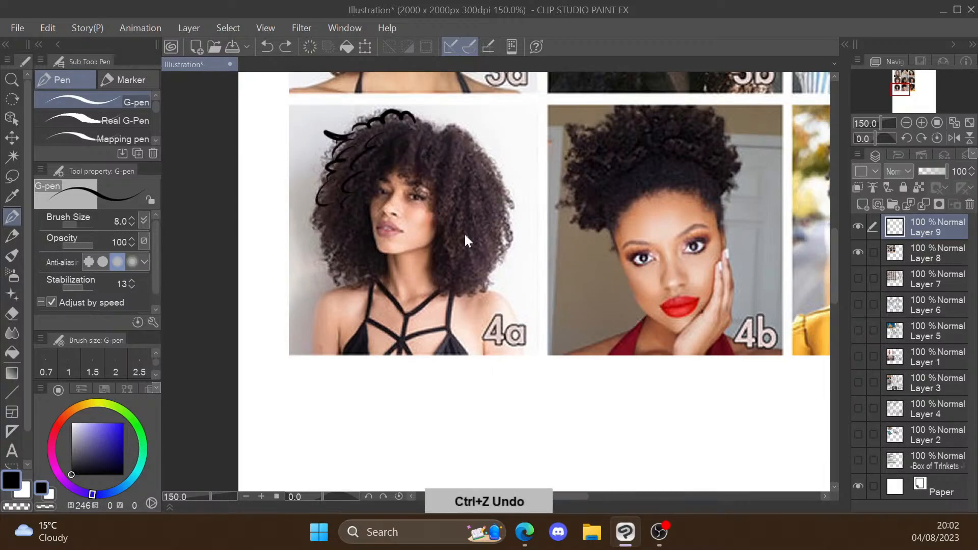
pyautogui.hotkey('ctrl', 'z')
pyautogui.hotkey('ctrl', 'z')
pyautogui.hotkey('ctrl', 'z')
pyautogui.hotkey('ctrl', 'z')
pyautogui.hotkey('ctrl', 'z')
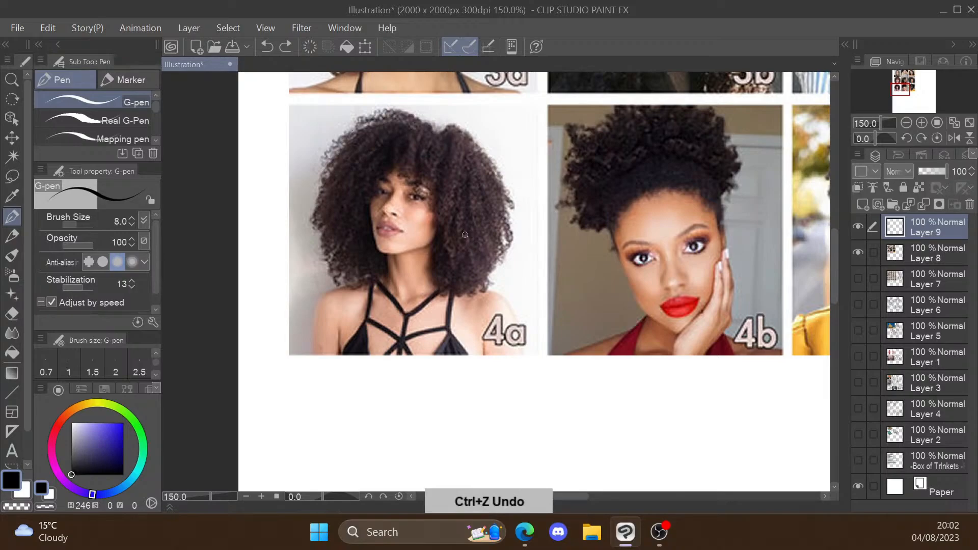
# Step: Lower the opacity of Layer 8 with the reference grid to 36% and make Layer 9 the drawing layer
pyautogui.click(916, 247)
pyautogui.click(928, 172)
pyautogui.click(922, 224)
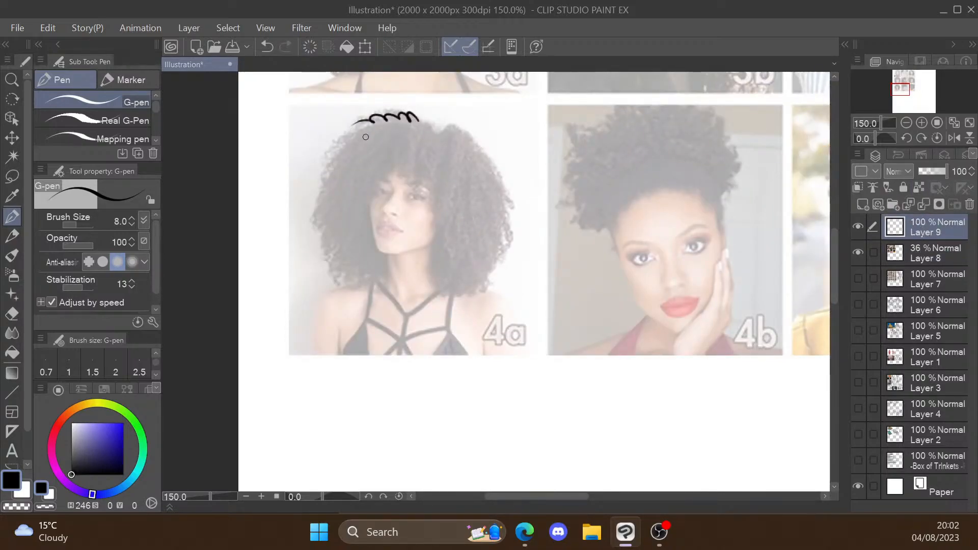
# Step: Trace the scalloped outline, fringe and inner curls of the rounded hair in portrait 4a
pyautogui.moveTo(377, 120); pyautogui.dragTo(327, 164)
pyautogui.moveTo(451, 151); pyautogui.dragTo(449, 162)
pyautogui.moveTo(453, 168); pyautogui.dragTo(441, 190)
pyautogui.moveTo(471, 148); pyautogui.dragTo(488, 168)
pyautogui.moveTo(487, 177); pyautogui.dragTo(499, 199)
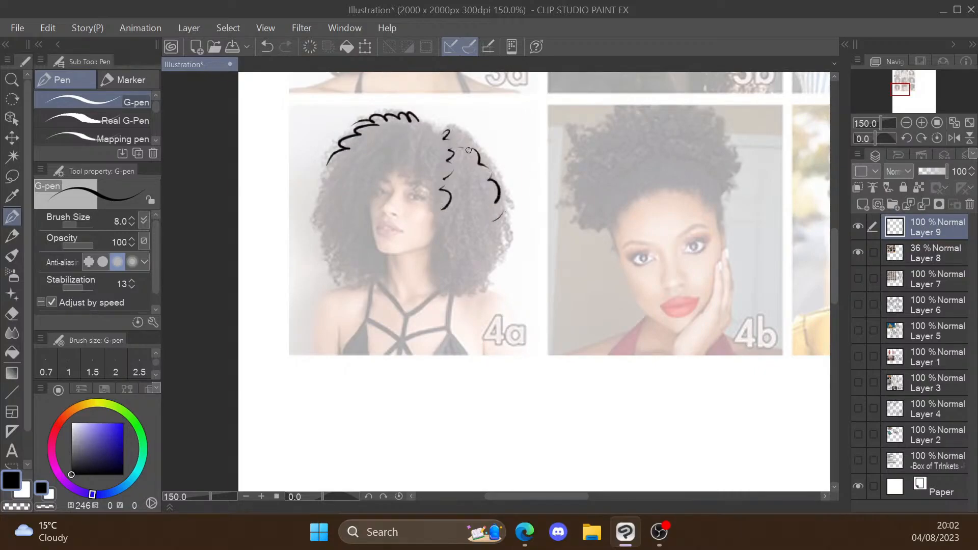
pyautogui.moveTo(464, 148); pyautogui.dragTo(473, 223)
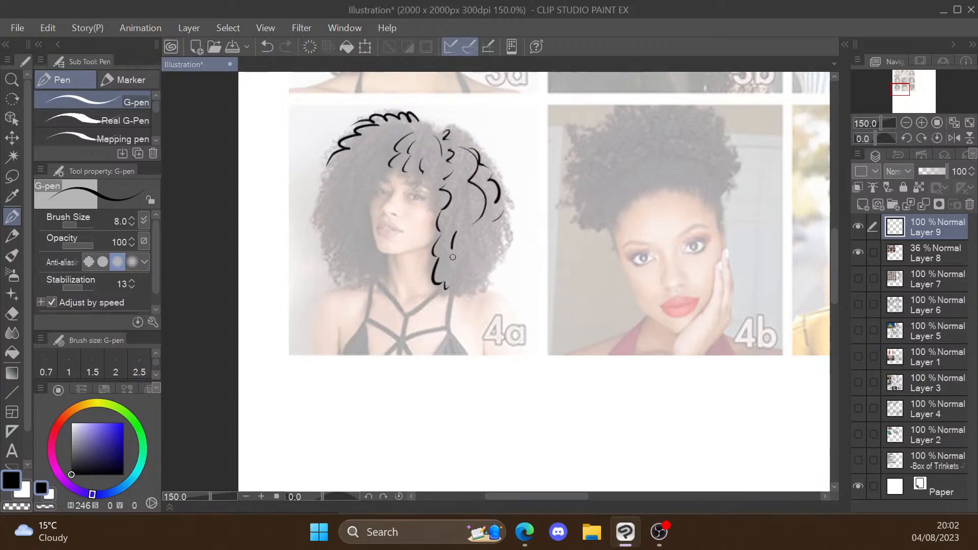
pyautogui.moveTo(465, 130); pyautogui.dragTo(499, 193)
pyautogui.moveTo(501, 249); pyautogui.dragTo(468, 298)
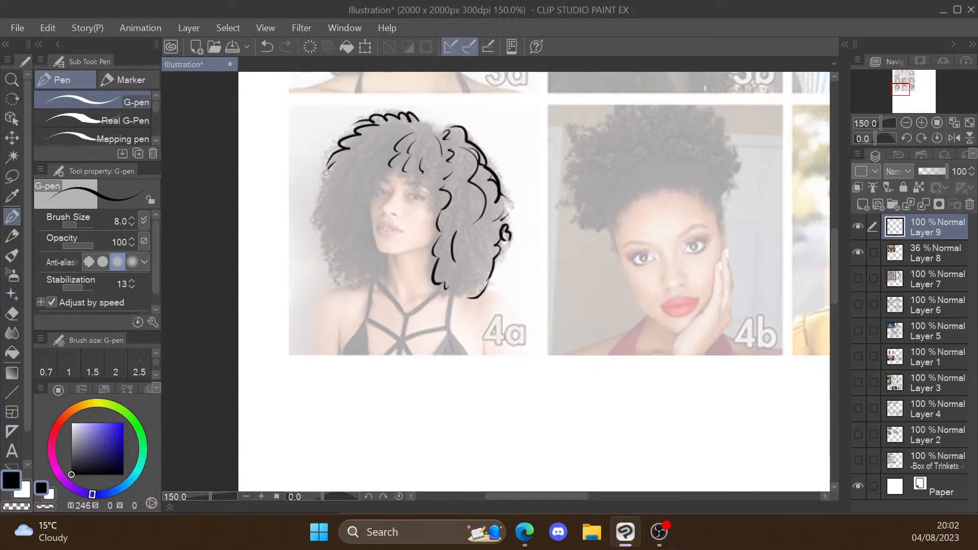
# Step: Trace the temple strands and the swept-back hair above the forehead in portrait 4b
pyautogui.hotkey('ctrl', '+')
pyautogui.moveTo(438, 194)
pyautogui.mouseDown()
pyautogui.moveTo(425, 244)
pyautogui.moveTo(433, 238)
pyautogui.mouseUp()
pyautogui.moveTo(443, 200); pyautogui.dragTo(442, 237)
pyautogui.moveTo(445, 201); pyautogui.dragTo(459, 221)
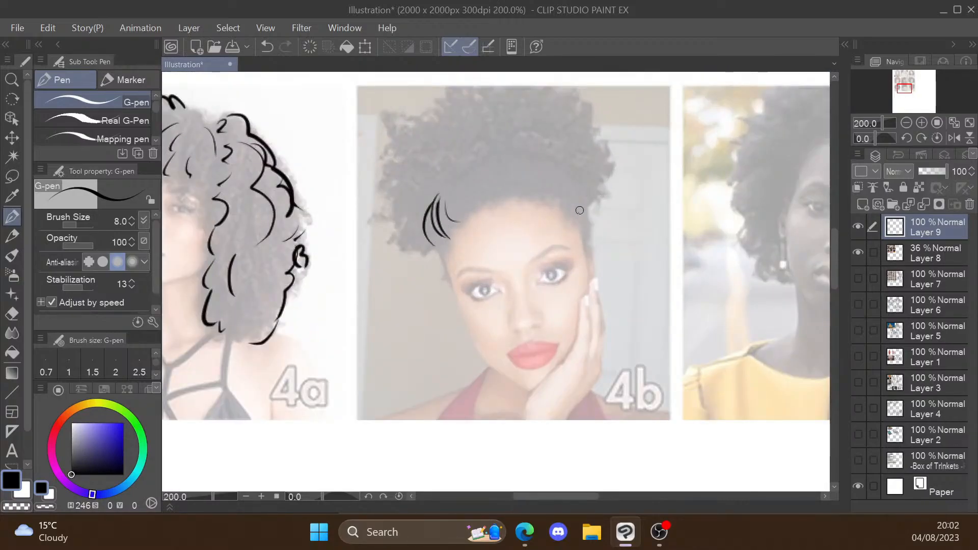
pyautogui.moveTo(572, 183); pyautogui.dragTo(582, 219)
pyautogui.moveTo(558, 208); pyautogui.dragTo(563, 215)
pyautogui.moveTo(518, 160); pyautogui.dragTo(487, 203)
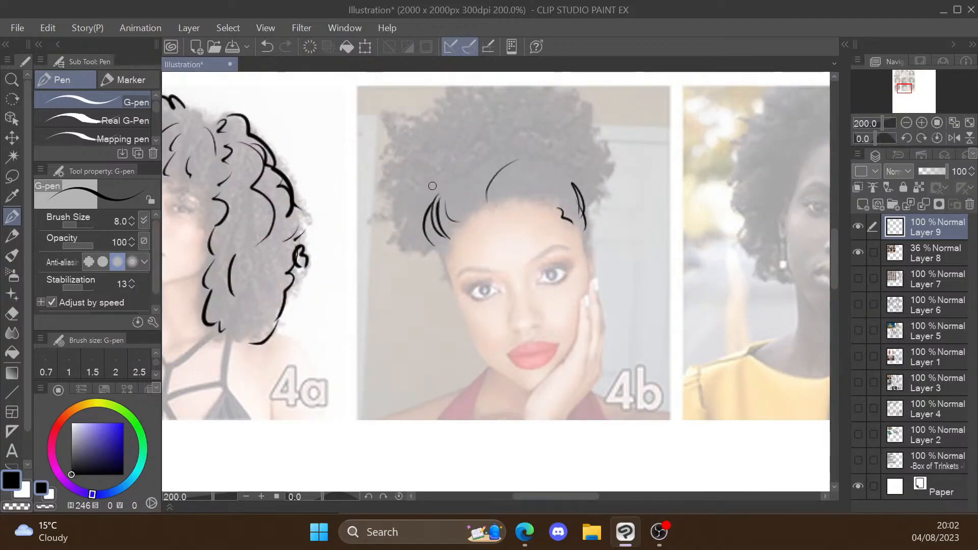
pyautogui.moveTo(479, 159); pyautogui.dragTo(447, 191)
pyautogui.moveTo(500, 154); pyautogui.dragTo(468, 206)
# Step: Trace the curly outline and inner curls of the gathered updo in portrait 4b
pyautogui.moveTo(394, 120); pyautogui.dragTo(432, 168)
pyautogui.moveTo(400, 158); pyautogui.dragTo(423, 234)
pyautogui.moveTo(434, 111); pyautogui.dragTo(429, 131)
pyautogui.moveTo(447, 117); pyautogui.dragTo(461, 96)
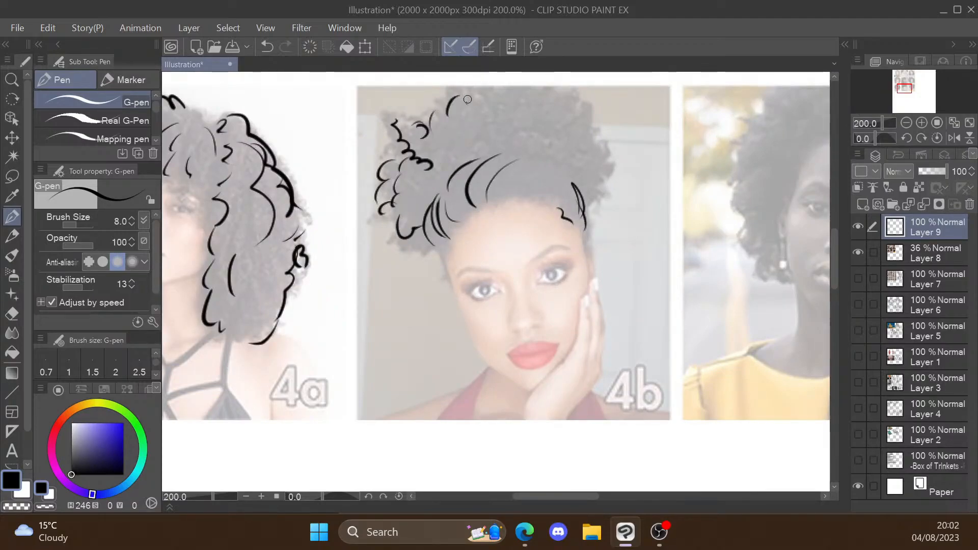
pyautogui.moveTo(590, 193)
pyautogui.mouseDown()
pyautogui.moveTo(613, 153)
pyautogui.moveTo(597, 118)
pyautogui.moveTo(567, 161)
pyautogui.mouseUp()
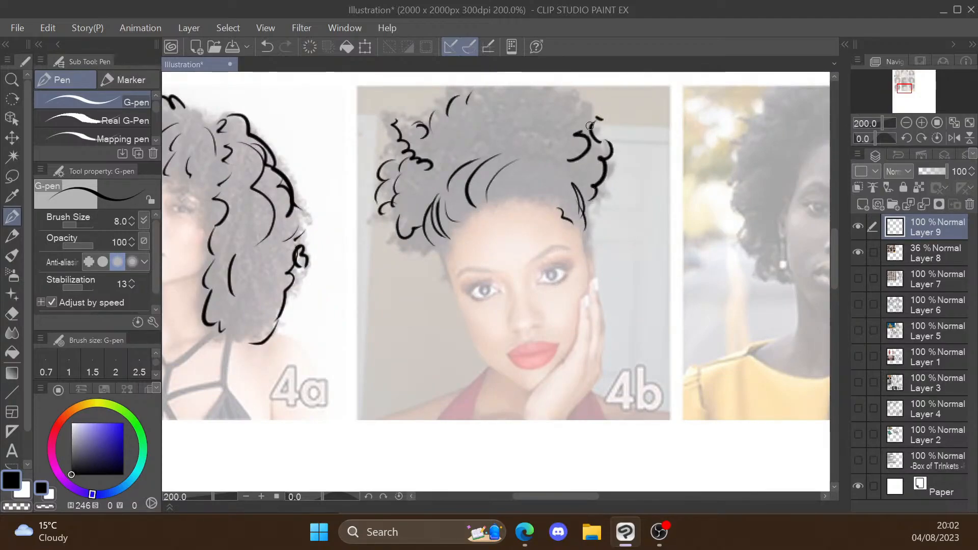
pyautogui.moveTo(595, 114); pyautogui.dragTo(581, 132)
pyautogui.moveTo(577, 94); pyautogui.dragTo(567, 108)
pyautogui.moveTo(478, 97); pyautogui.dragTo(473, 135)
pyautogui.moveTo(499, 85); pyautogui.dragTo(533, 142)
# Step: Trace the left outline, hairline and long inner strands of the straight hair in portrait 2a
pyautogui.scroll(-3, 802, 184)
pyautogui.scroll(-1, 780, 132)
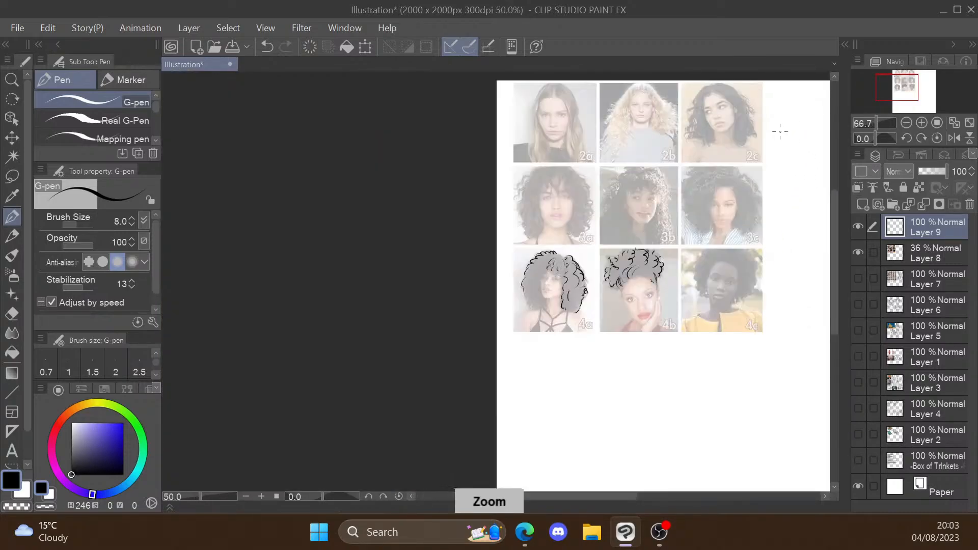
pyautogui.scroll(2, 754, 153)
pyautogui.scroll(1, 729, 203)
pyautogui.scroll(-3, 419, 302)
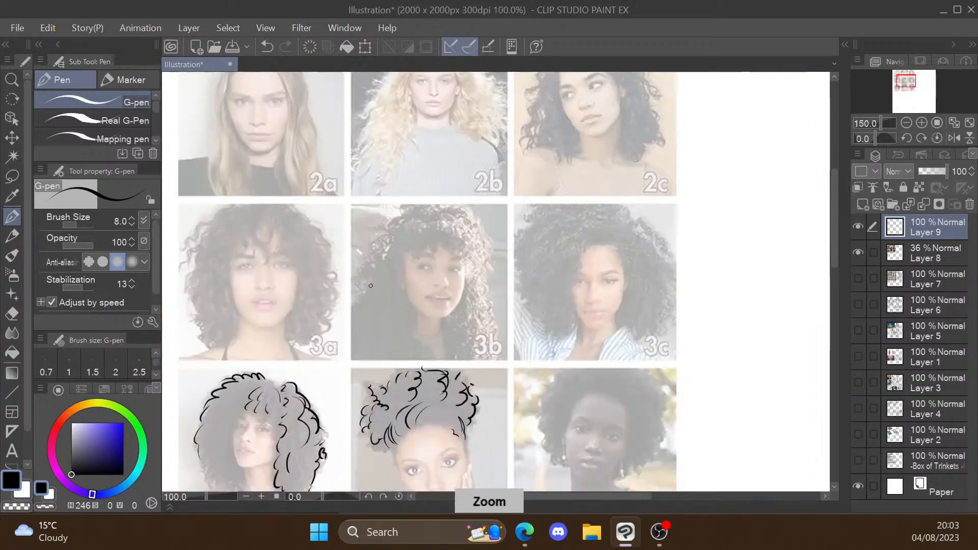
pyautogui.scroll(2, 335, 411)
pyautogui.scroll(-1, 312, 135)
pyautogui.scroll(1, 311, 126)
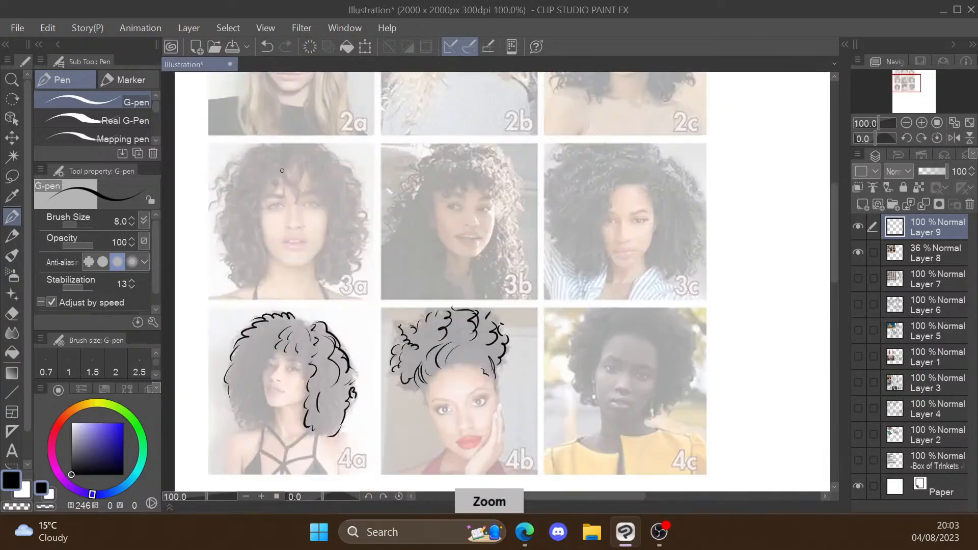
pyautogui.scroll(-3, 306, 281)
pyautogui.scroll(3, 300, 204)
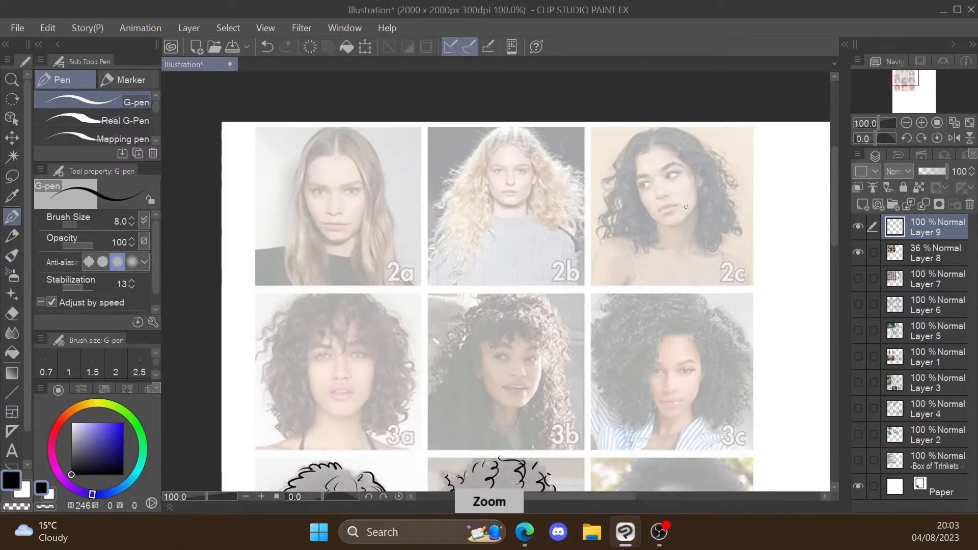
pyautogui.scroll(1, 322, 210)
pyautogui.moveTo(319, 91)
pyautogui.mouseDown()
pyautogui.moveTo(280, 186)
pyautogui.moveTo(306, 312)
pyautogui.moveTo(297, 204)
pyautogui.moveTo(289, 309)
pyautogui.mouseUp()
pyautogui.moveTo(307, 258); pyautogui.dragTo(325, 305)
pyautogui.moveTo(319, 106); pyautogui.dragTo(303, 132)
pyautogui.moveTo(302, 147); pyautogui.dragTo(334, 126)
# Step: Trace the hairline, inner strands and outer contour of the hair on the right side of portrait 2a
pyautogui.moveTo(352, 127)
pyautogui.mouseDown()
pyautogui.moveTo(377, 146)
pyautogui.moveTo(396, 224)
pyautogui.mouseUp()
pyautogui.moveTo(390, 231); pyautogui.dragTo(401, 318)
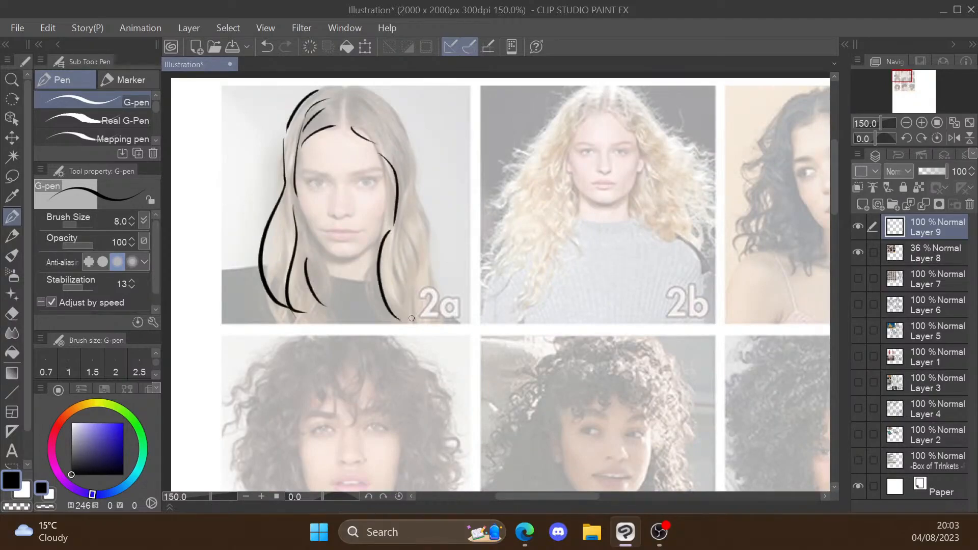
pyautogui.moveTo(352, 84); pyautogui.dragTo(403, 111)
pyautogui.moveTo(422, 153); pyautogui.dragTo(440, 300)
pyautogui.moveTo(377, 122); pyautogui.dragTo(418, 234)
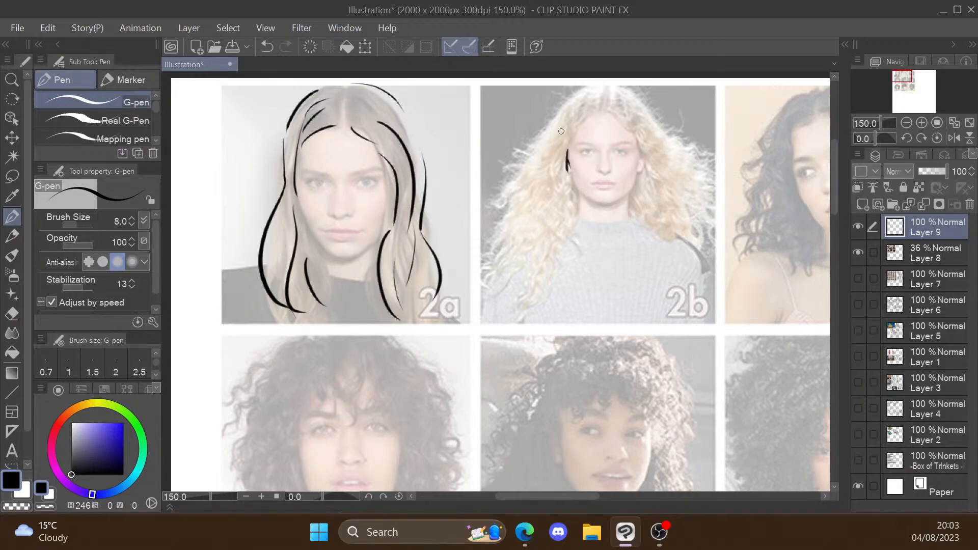
# Step: Trace the wavy locks falling on both sides of the face in portrait 2b
pyautogui.moveTo(594, 111)
pyautogui.mouseDown()
pyautogui.moveTo(550, 168)
pyautogui.moveTo(548, 223)
pyautogui.moveTo(532, 224)
pyautogui.moveTo(541, 249)
pyautogui.mouseUp()
pyautogui.moveTo(536, 253); pyautogui.dragTo(509, 278)
pyautogui.moveTo(557, 243); pyautogui.dragTo(543, 296)
pyautogui.moveTo(590, 91); pyautogui.dragTo(542, 138)
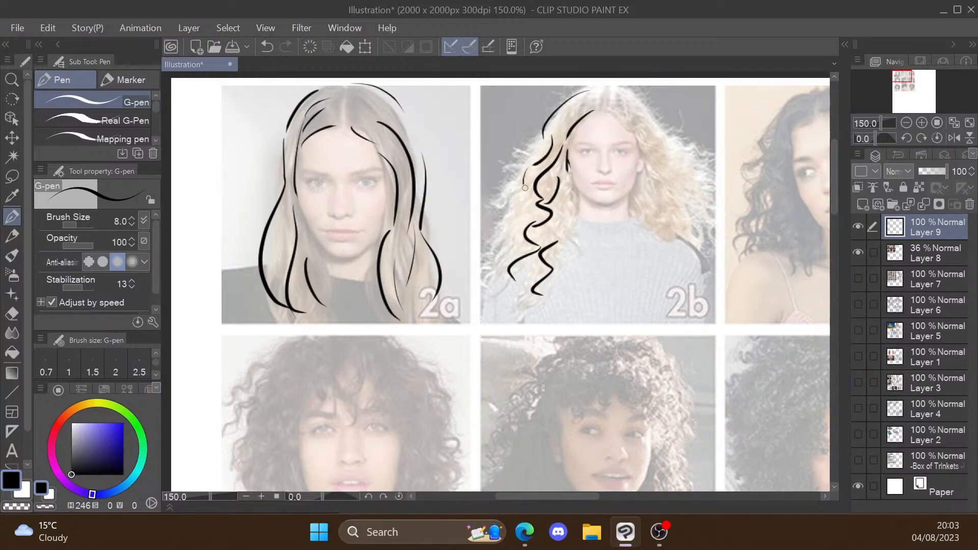
pyautogui.moveTo(525, 188); pyautogui.dragTo(525, 215)
pyautogui.moveTo(528, 223); pyautogui.dragTo(510, 266)
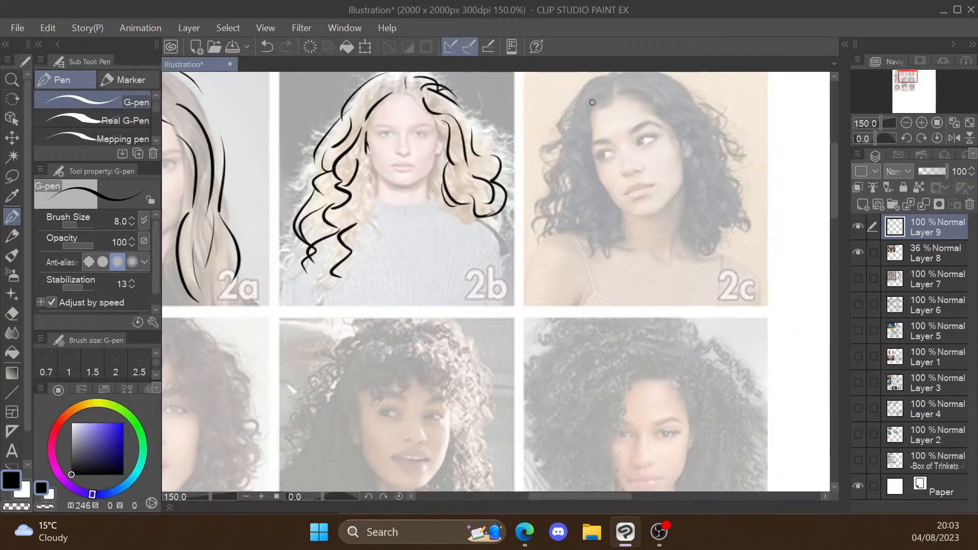
# Step: Trace the wavy outline and curl ends on the left side of the hair in portrait 2c
pyautogui.moveTo(585, 96); pyautogui.dragTo(580, 126)
pyautogui.moveTo(583, 135); pyautogui.dragTo(569, 167)
pyautogui.moveTo(585, 97); pyautogui.dragTo(551, 137)
pyautogui.moveTo(567, 143)
pyautogui.mouseDown()
pyautogui.moveTo(562, 187)
pyautogui.moveTo(541, 227)
pyautogui.mouseUp()
pyautogui.moveTo(581, 176); pyautogui.dragTo(584, 200)
pyautogui.moveTo(584, 206); pyautogui.dragTo(597, 243)
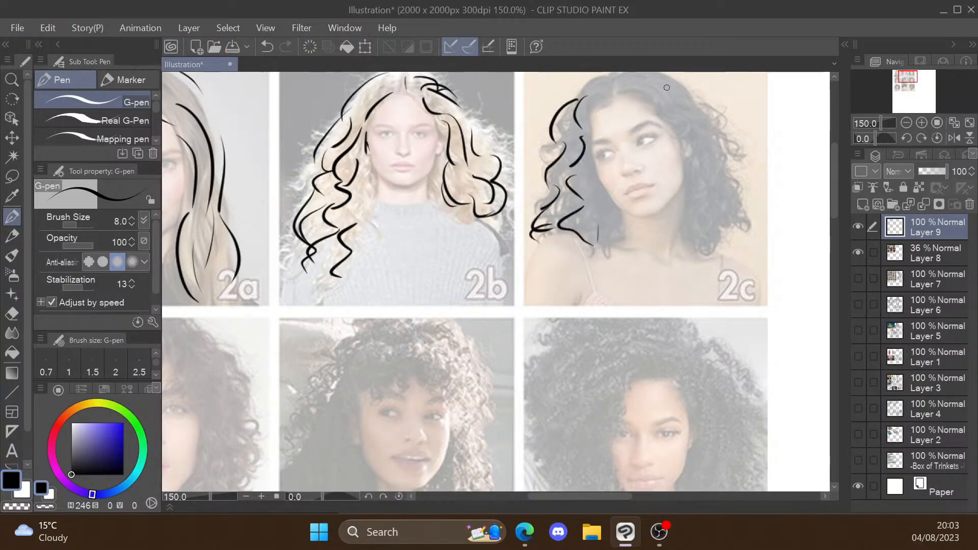
# Step: Trace the wavy outer contour and inner locks on the right side of the hair in portrait 2c
pyautogui.moveTo(634, 91); pyautogui.dragTo(707, 153)
pyautogui.moveTo(675, 94); pyautogui.dragTo(712, 129)
pyautogui.moveTo(709, 122)
pyautogui.mouseDown()
pyautogui.moveTo(737, 145)
pyautogui.moveTo(748, 191)
pyautogui.mouseUp()
pyautogui.hotkey('ctrl', 'z')
pyautogui.moveTo(709, 110)
pyautogui.mouseDown()
pyautogui.moveTo(722, 130)
pyautogui.moveTo(715, 149)
pyautogui.mouseUp()
pyautogui.moveTo(729, 150)
pyautogui.mouseDown()
pyautogui.moveTo(726, 186)
pyautogui.moveTo(695, 252)
pyautogui.mouseUp()
pyautogui.moveTo(699, 202); pyautogui.dragTo(697, 240)
pyautogui.moveTo(716, 175); pyautogui.dragTo(726, 209)
pyautogui.moveTo(739, 219); pyautogui.dragTo(723, 235)
# Step: Draw the crown line and fill in extra inner strands on both sides of the hair in portrait 2c
pyautogui.moveTo(597, 187)
pyautogui.mouseDown()
pyautogui.moveTo(605, 226)
pyautogui.moveTo(591, 232)
pyautogui.mouseUp()
pyautogui.moveTo(607, 96); pyautogui.dragTo(590, 122)
pyautogui.moveTo(598, 123)
pyautogui.mouseDown()
pyautogui.moveTo(571, 136)
pyautogui.moveTo(607, 90)
pyautogui.mouseUp()
pyautogui.scroll(-1, 583, 105)
pyautogui.scroll(1, 595, 84)
pyautogui.moveTo(608, 91)
pyautogui.mouseDown()
pyautogui.moveTo(626, 83)
pyautogui.moveTo(701, 118)
pyautogui.moveTo(638, 112)
pyautogui.moveTo(665, 100)
pyautogui.mouseUp()
pyautogui.moveTo(695, 167); pyautogui.dragTo(728, 189)
pyautogui.moveTo(705, 199)
pyautogui.mouseDown()
pyautogui.moveTo(722, 218)
pyautogui.moveTo(705, 235)
pyautogui.mouseUp()
pyautogui.moveTo(592, 181); pyautogui.dragTo(580, 207)
pyautogui.moveTo(580, 255); pyautogui.dragTo(605, 232)
# Step: Trace the wispy fringe, curly outline and side locks of the hair in portrait 3a
pyautogui.scroll(-1, 594, 116)
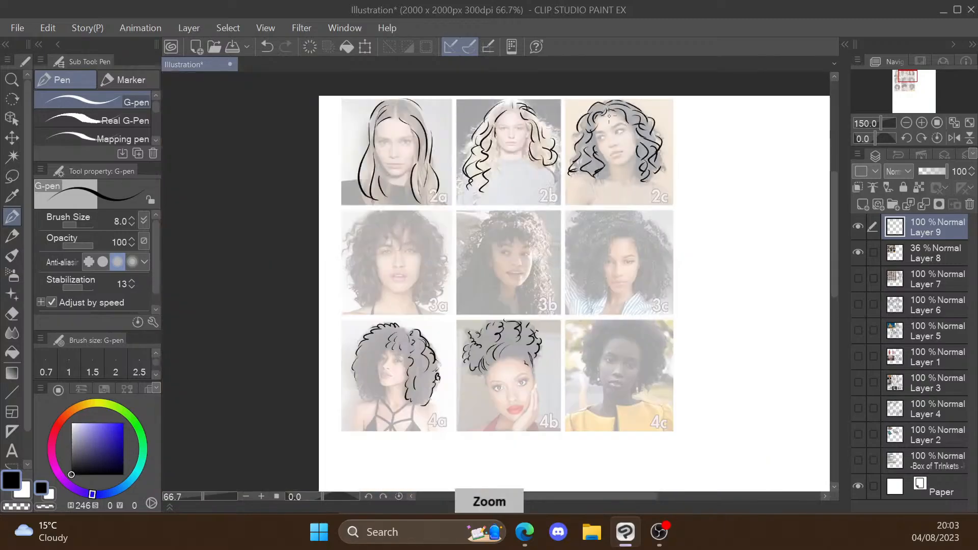
pyautogui.scroll(1, 398, 204)
pyautogui.moveTo(403, 133); pyautogui.dragTo(412, 183)
pyautogui.moveTo(447, 138); pyautogui.dragTo(473, 185)
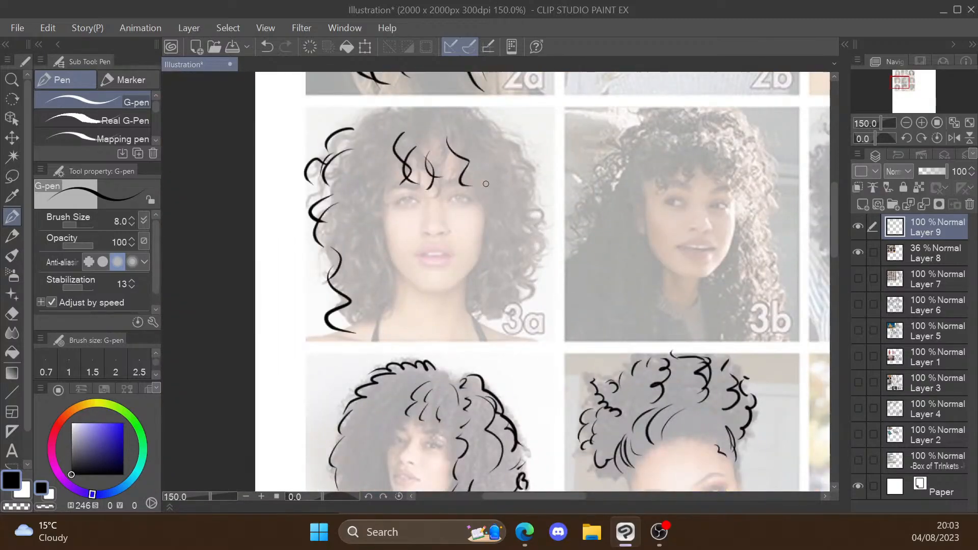
pyautogui.moveTo(488, 235); pyautogui.dragTo(497, 310)
pyautogui.moveTo(520, 197); pyautogui.dragTo(528, 244)
pyautogui.moveTo(377, 202); pyautogui.dragTo(374, 246)
pyautogui.moveTo(396, 107); pyautogui.dragTo(362, 130)
# Step: Trace the curly fringe, crown outline and long ringlets on the right side of portrait 3b
pyautogui.moveTo(593, 204); pyautogui.dragTo(429, 202)
pyautogui.moveTo(530, 154)
pyautogui.mouseDown()
pyautogui.moveTo(513, 166)
pyautogui.moveTo(516, 182)
pyautogui.mouseUp()
pyautogui.moveTo(505, 164); pyautogui.dragTo(491, 181)
pyautogui.moveTo(456, 151)
pyautogui.mouseDown()
pyautogui.moveTo(418, 204)
pyautogui.moveTo(410, 244)
pyautogui.mouseUp()
pyautogui.moveTo(586, 180); pyautogui.dragTo(586, 326)
pyautogui.moveTo(571, 283); pyautogui.dragTo(560, 321)
pyautogui.moveTo(550, 140); pyautogui.dragTo(548, 179)
pyautogui.moveTo(480, 150); pyautogui.dragTo(467, 183)
pyautogui.moveTo(570, 104); pyautogui.dragTo(591, 128)
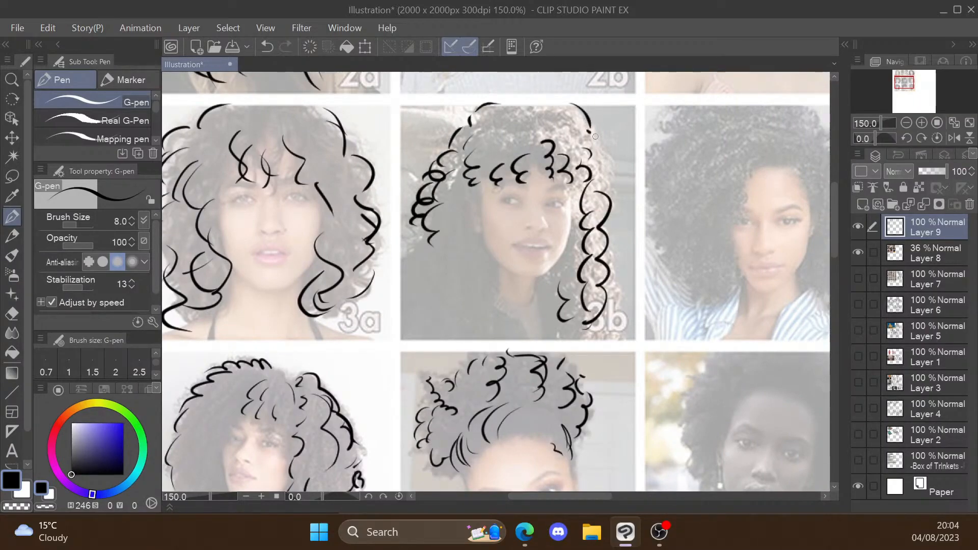
# Step: Raise the opacity of Layer 8 with the reference grid to 55% and return to drawing on Layer 9
pyautogui.hotkey('ctrl', '-')
pyautogui.click(931, 251)
pyautogui.click(934, 172)
pyautogui.click(930, 227)
# Step: Trace the long curls on the left side of portrait 3b and add crossed guide lines on the face
pyautogui.hotkey('ctrl', '+')
pyautogui.moveTo(467, 259); pyautogui.dragTo(444, 334)
pyautogui.moveTo(458, 208); pyautogui.dragTo(436, 245)
pyautogui.moveTo(447, 254); pyautogui.dragTo(444, 334)
pyautogui.moveTo(540, 193); pyautogui.dragTo(541, 255)
pyautogui.moveTo(509, 205); pyautogui.dragTo(552, 203)
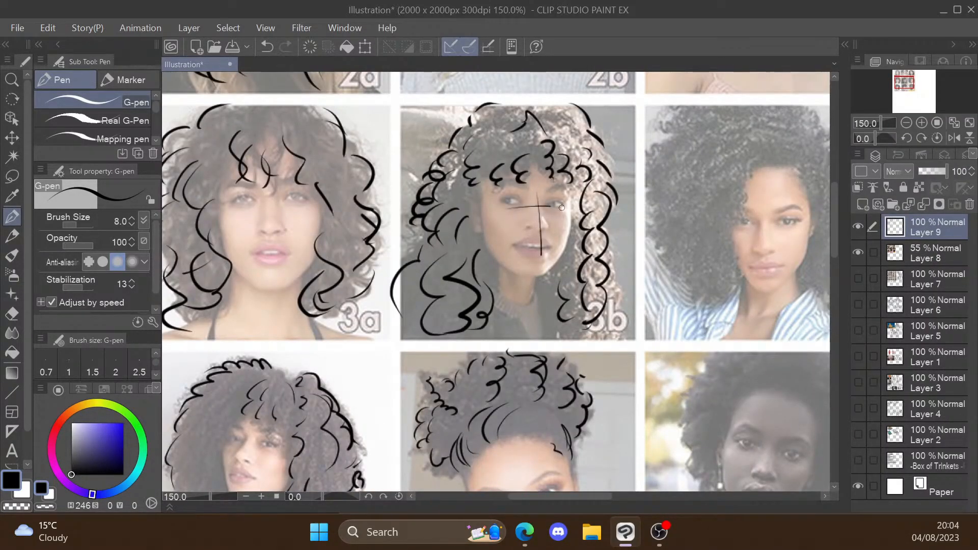
# Step: Hide the reference grid on Layer 8 briefly to check the traced hair linework, and show it again
pyautogui.scroll(-3, 667, 234)
pyautogui.click(858, 253)
pyautogui.click(859, 253)
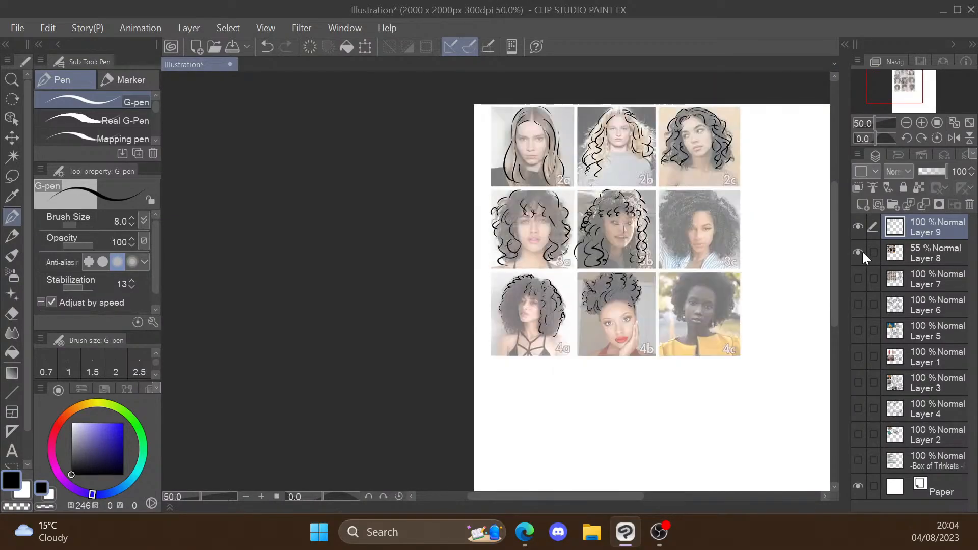
# Step: Trace the outer contour and lower curls on the right side of the hair in portrait 3c
pyautogui.hotkey('ctrl', '+')
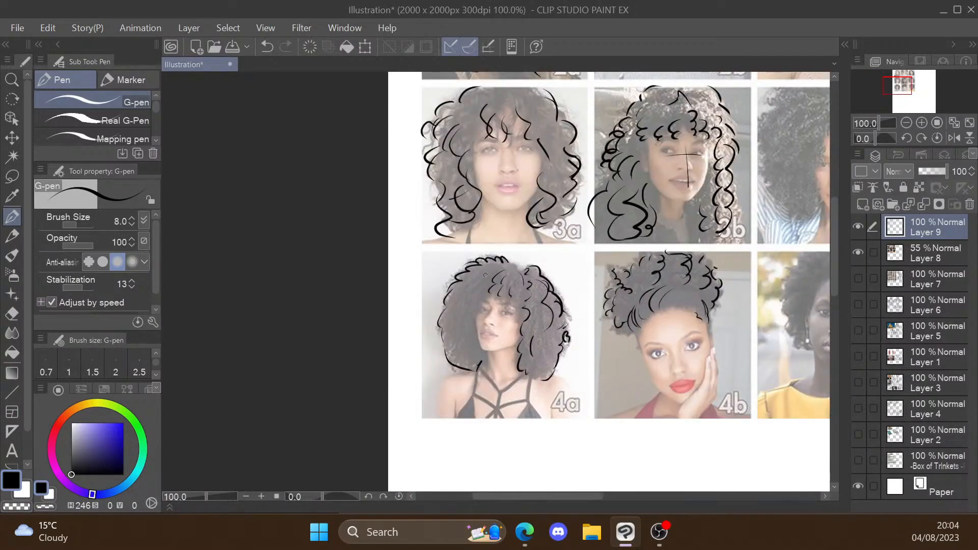
pyautogui.scroll(-2, 486, 352)
pyautogui.scroll(3, 749, 237)
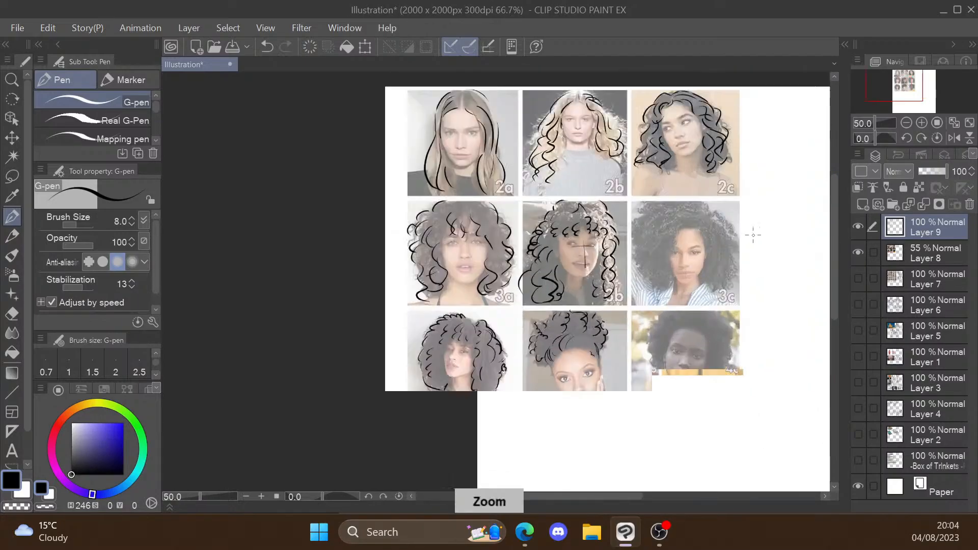
pyautogui.moveTo(671, 183); pyautogui.dragTo(743, 256)
pyautogui.moveTo(727, 249); pyautogui.dragTo(746, 282)
pyautogui.moveTo(715, 250)
pyautogui.mouseDown()
pyautogui.moveTo(730, 298)
pyautogui.moveTo(703, 351)
pyautogui.mouseUp()
# Step: Trace the hairline curls, crown and left outline with inner curls of the hair in portrait 3c
pyautogui.moveTo(639, 148); pyautogui.dragTo(661, 178)
pyautogui.moveTo(632, 149)
pyautogui.mouseDown()
pyautogui.moveTo(552, 150)
pyautogui.moveTo(506, 173)
pyautogui.mouseUp()
pyautogui.moveTo(524, 186); pyautogui.dragTo(505, 294)
pyautogui.moveTo(610, 205); pyautogui.dragTo(584, 267)
pyautogui.moveTo(517, 308); pyautogui.dragTo(568, 334)
pyautogui.moveTo(599, 182); pyautogui.dragTo(620, 207)
pyautogui.scroll(-2, 695, 459)
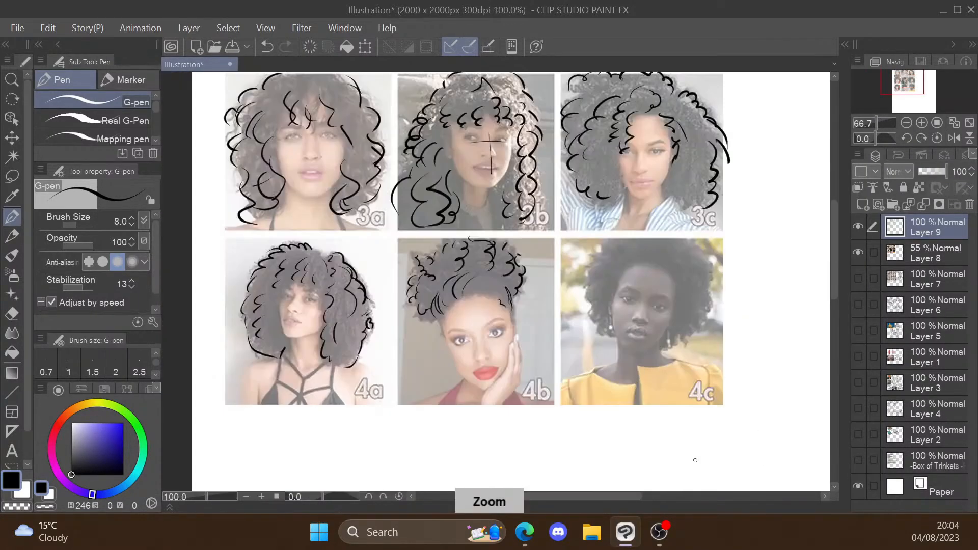
# Step: Trace the face outline and the left and lower right outer hair contour in portrait 4c
pyautogui.scroll(2, 707, 364)
pyautogui.moveTo(534, 188)
pyautogui.mouseDown()
pyautogui.moveTo(519, 251)
pyautogui.moveTo(539, 336)
pyautogui.mouseUp()
pyautogui.moveTo(576, 341); pyautogui.dragTo(638, 277)
pyautogui.moveTo(640, 222); pyautogui.dragTo(638, 257)
pyautogui.moveTo(498, 143); pyautogui.dragTo(468, 177)
pyautogui.moveTo(464, 186)
pyautogui.mouseDown()
pyautogui.moveTo(470, 261)
pyautogui.moveTo(502, 301)
pyautogui.mouseUp()
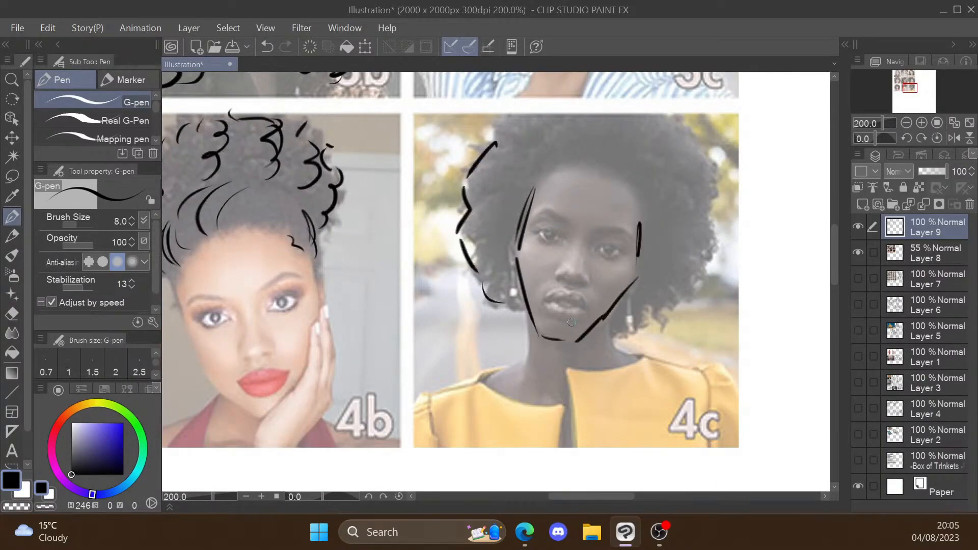
pyautogui.moveTo(613, 336)
pyautogui.mouseDown()
pyautogui.moveTo(628, 335)
pyautogui.moveTo(641, 315)
pyautogui.mouseUp()
pyautogui.moveTo(646, 321)
pyautogui.mouseDown()
pyautogui.moveTo(689, 297)
pyautogui.moveTo(714, 225)
pyautogui.mouseUp()
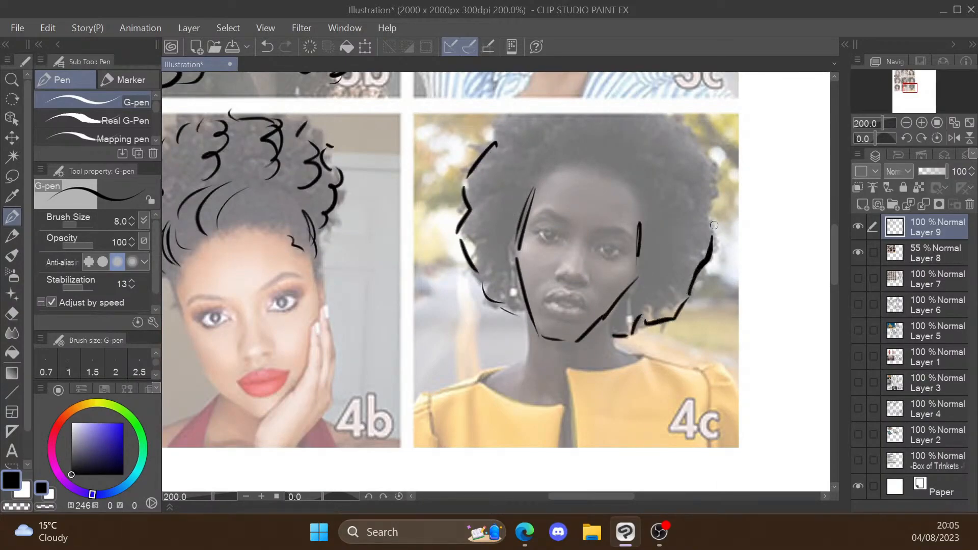
# Step: Trace the top and upper right hair contour in portrait 4c and add inner curls around the crown
pyautogui.moveTo(508, 116)
pyautogui.mouseDown()
pyautogui.moveTo(614, 100)
pyautogui.moveTo(700, 145)
pyautogui.moveTo(712, 232)
pyautogui.mouseUp()
pyautogui.moveTo(524, 195)
pyautogui.mouseDown()
pyautogui.moveTo(500, 192)
pyautogui.moveTo(463, 162)
pyautogui.mouseUp()
pyautogui.moveTo(541, 172); pyautogui.dragTo(489, 144)
pyautogui.moveTo(535, 132); pyautogui.dragTo(575, 102)
pyautogui.moveTo(603, 158); pyautogui.dragTo(632, 165)
pyautogui.moveTo(638, 204); pyautogui.dragTo(695, 191)
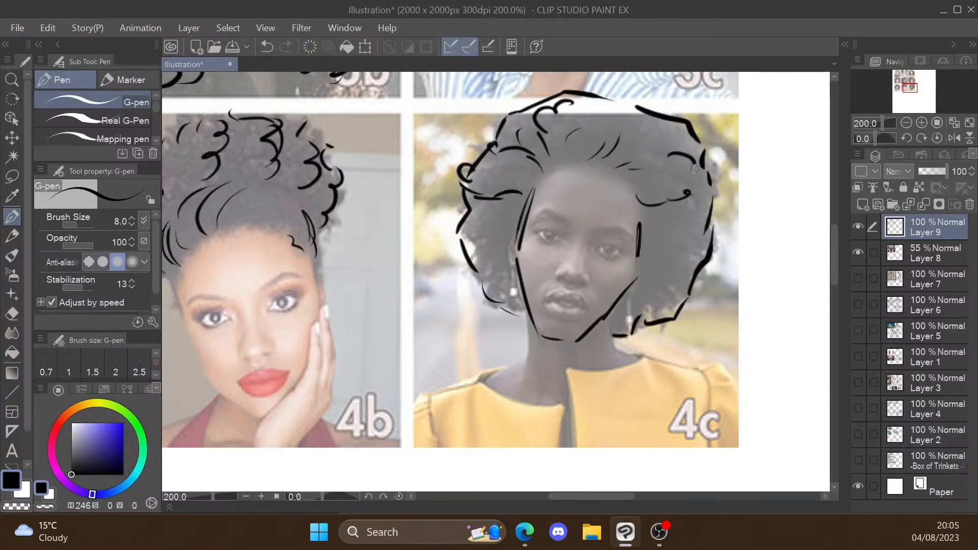
# Step: Add inner curls along both sides and the lower edges of the hair in portrait 4c
pyautogui.moveTo(645, 255); pyautogui.dragTo(673, 252)
pyautogui.moveTo(713, 197); pyautogui.dragTo(723, 181)
pyautogui.moveTo(477, 252)
pyautogui.mouseDown()
pyautogui.moveTo(506, 242)
pyautogui.moveTo(508, 273)
pyautogui.mouseUp()
pyautogui.moveTo(647, 256); pyautogui.dragTo(633, 290)
pyautogui.moveTo(499, 277); pyautogui.dragTo(504, 307)
pyautogui.moveTo(612, 317)
pyautogui.mouseDown()
pyautogui.moveTo(613, 333)
pyautogui.moveTo(674, 309)
pyautogui.mouseUp()
pyautogui.moveTo(657, 285); pyautogui.dragTo(689, 293)
pyautogui.moveTo(705, 275); pyautogui.dragTo(691, 290)
pyautogui.moveTo(687, 235); pyautogui.dragTo(708, 249)
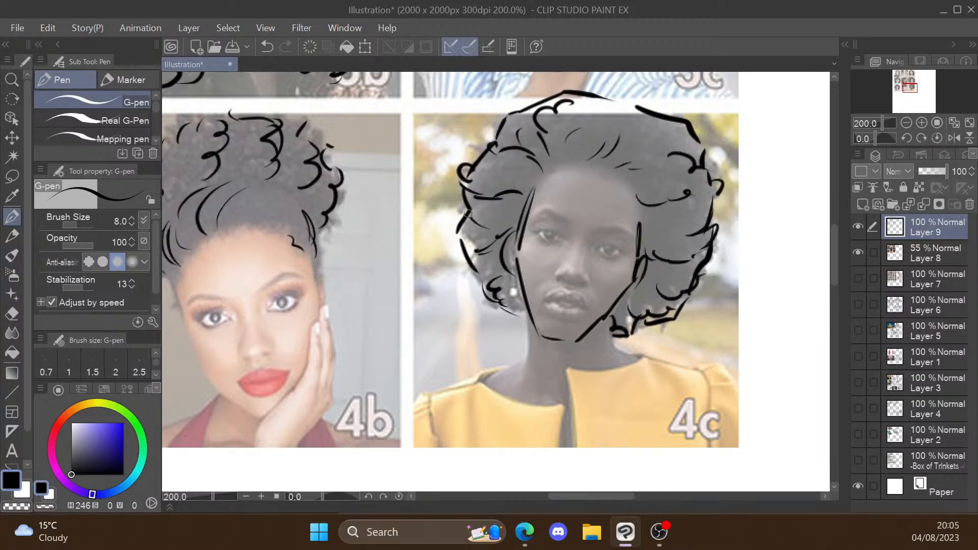
pyautogui.moveTo(468, 213); pyautogui.dragTo(459, 242)
pyautogui.moveTo(526, 168); pyautogui.dragTo(466, 179)
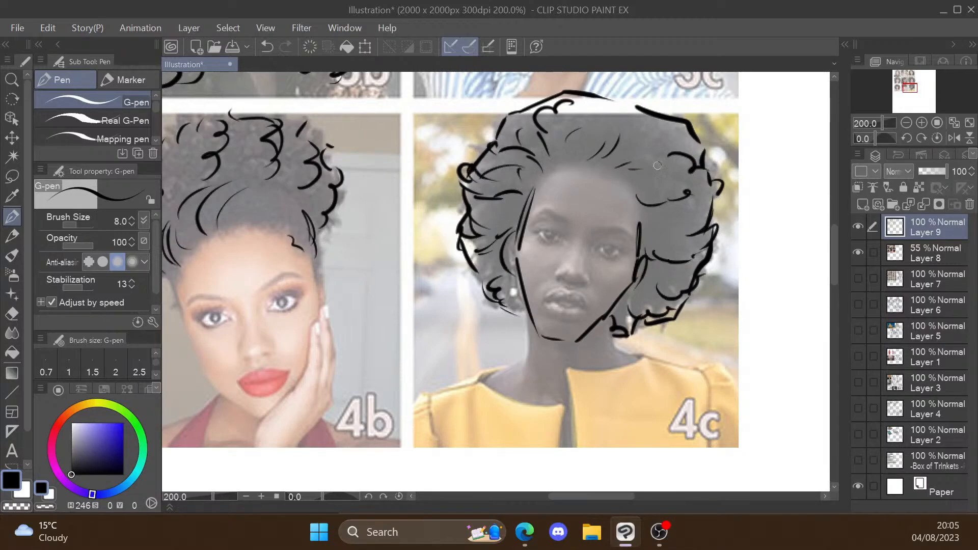
# Step: Hide the reference grid on Layer 8 and switch to the Edge browser
pyautogui.scroll(-5, 530, 243)
pyautogui.click(858, 252)
pyautogui.scroll(1, 724, 151)
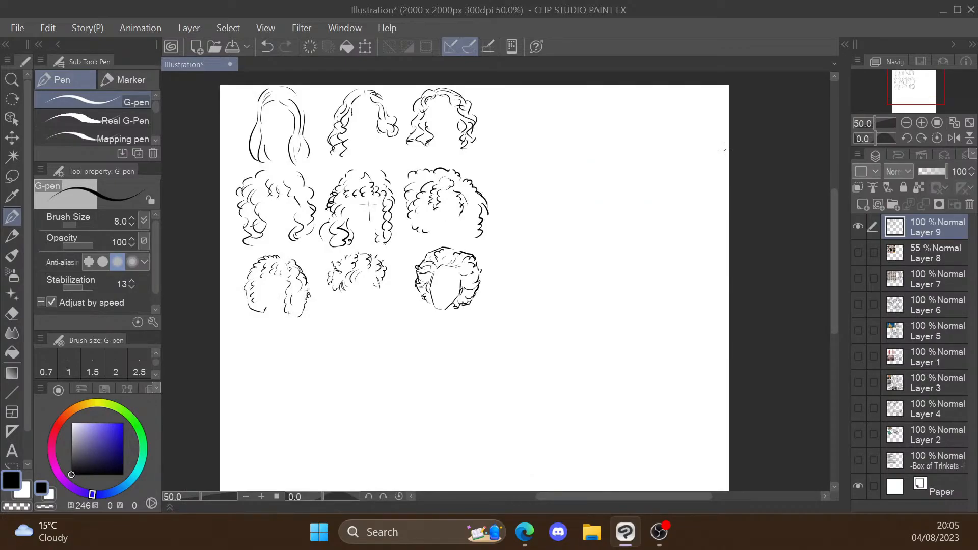
pyautogui.click(525, 532)
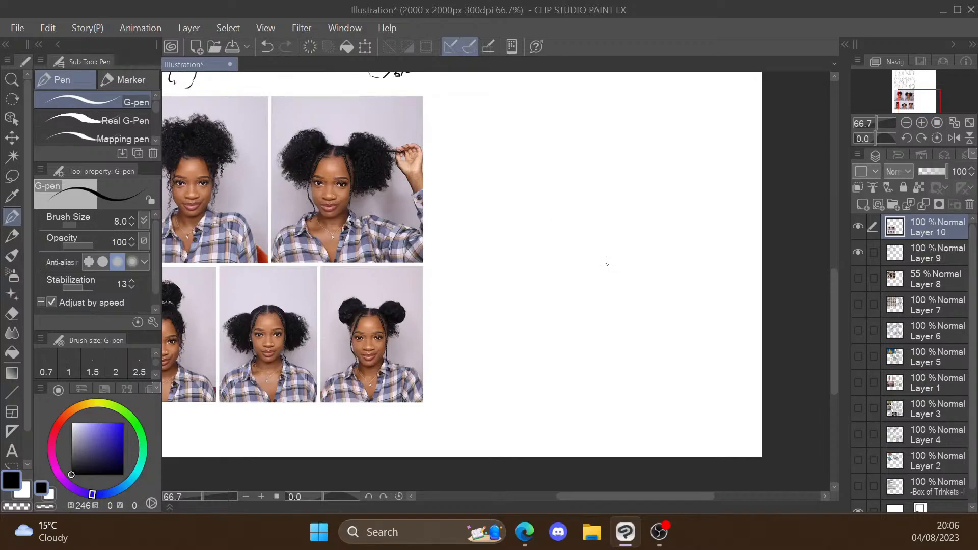
# Step: Rough out an oval head with crossed guide lines and hair buns on Layer 10, to the right of the reference photos
pyautogui.moveTo(537, 233)
pyautogui.mouseDown()
pyautogui.moveTo(583, 235)
pyautogui.moveTo(536, 234)
pyautogui.moveTo(553, 316)
pyautogui.mouseUp()
pyautogui.moveTo(530, 278); pyautogui.dragTo(579, 276)
pyautogui.hotkey('ctrl', 'z')
pyautogui.moveTo(538, 239); pyautogui.dragTo(525, 265)
pyautogui.moveTo(511, 242)
pyautogui.mouseDown()
pyautogui.moveTo(548, 232)
pyautogui.moveTo(521, 305)
pyautogui.mouseUp()
pyautogui.moveTo(528, 309); pyautogui.dragTo(526, 326)
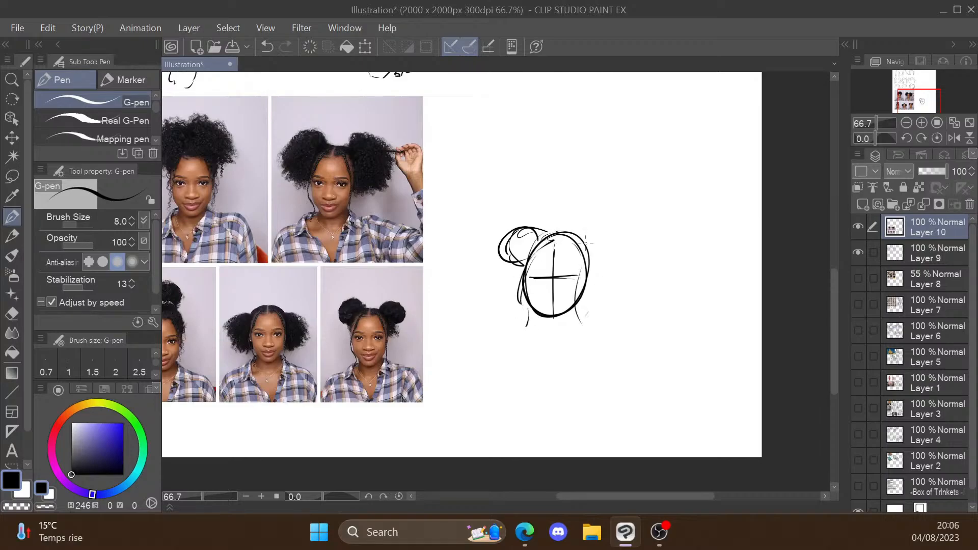
pyautogui.moveTo(578, 237); pyautogui.dragTo(590, 260)
pyautogui.scroll(1, 516, 254)
pyautogui.hotkey('ctrl', 'z')
# Step: Lower Layer 10's opacity to 36% and ink the left bun's curls on a new layer above it
pyautogui.moveTo(946, 172); pyautogui.dragTo(929, 172)
pyautogui.click(862, 205)
pyautogui.moveTo(503, 234)
pyautogui.mouseDown()
pyautogui.moveTo(546, 233)
pyautogui.moveTo(501, 250)
pyautogui.mouseUp()
pyautogui.moveTo(510, 248); pyautogui.dragTo(521, 276)
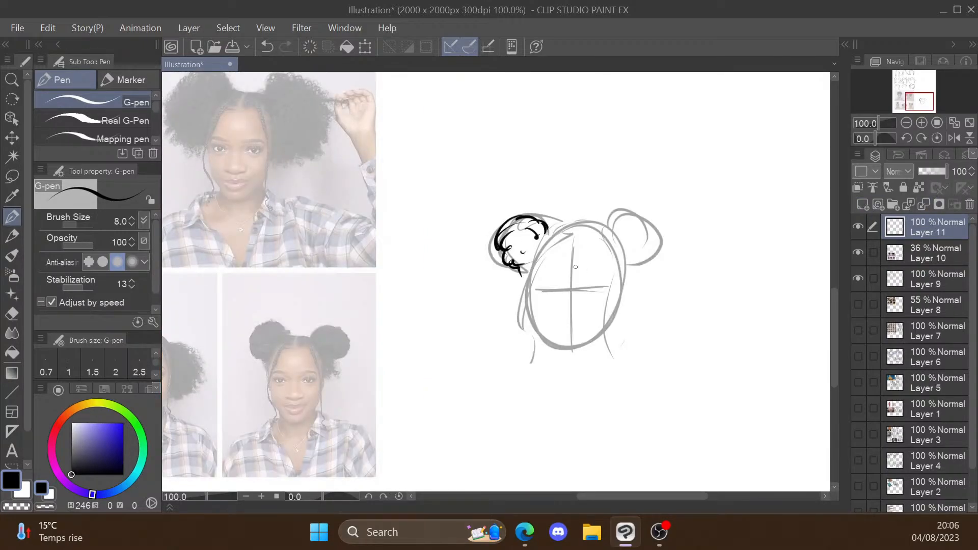
# Step: Ink the hairline, hanging side strands, right bun and chin over the rough head sketch
pyautogui.moveTo(561, 238); pyautogui.dragTo(525, 316)
pyautogui.moveTo(553, 257); pyautogui.dragTo(530, 365)
pyautogui.moveTo(607, 248); pyautogui.dragTo(608, 368)
pyautogui.moveTo(545, 235); pyautogui.dragTo(585, 226)
pyautogui.moveTo(531, 270); pyautogui.dragTo(503, 284)
pyautogui.moveTo(606, 245); pyautogui.dragTo(655, 224)
pyautogui.moveTo(629, 228)
pyautogui.mouseDown()
pyautogui.moveTo(654, 270)
pyautogui.moveTo(654, 254)
pyautogui.moveTo(623, 290)
pyautogui.mouseUp()
pyautogui.moveTo(627, 275); pyautogui.dragTo(616, 307)
pyautogui.moveTo(535, 321); pyautogui.dragTo(604, 332)
pyautogui.scroll(-2, 606, 332)
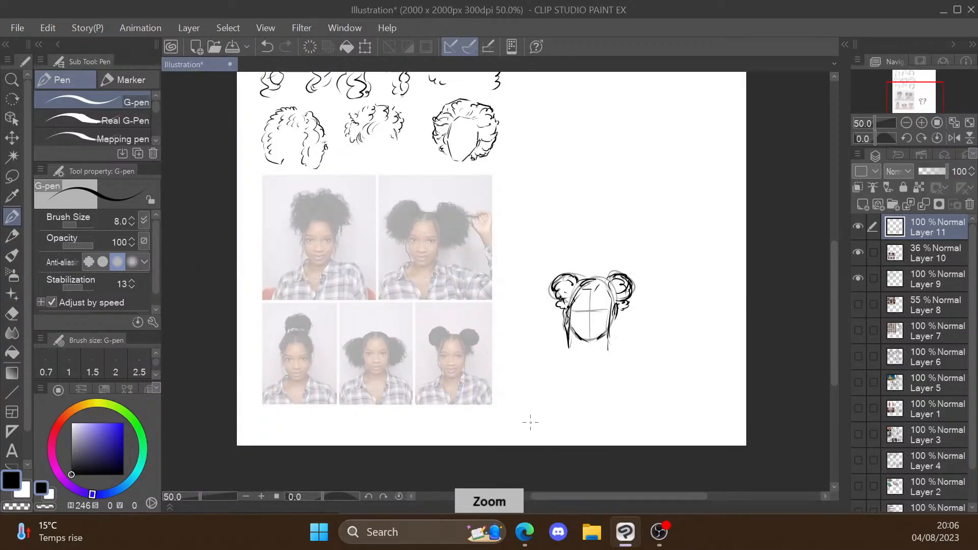
# Step: Trace the two hair puffs and the hairline in the lower middle reference photo
pyautogui.scroll(1, 531, 422)
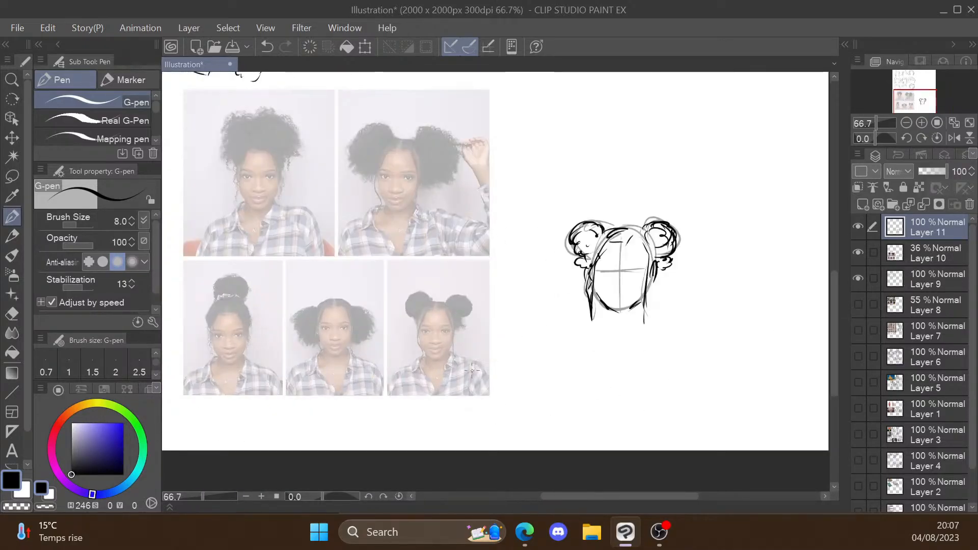
pyautogui.scroll(3, 357, 306)
pyautogui.moveTo(380, 280)
pyautogui.mouseDown()
pyautogui.moveTo(351, 288)
pyautogui.moveTo(331, 316)
pyautogui.moveTo(357, 363)
pyautogui.moveTo(391, 354)
pyautogui.mouseUp()
pyautogui.moveTo(385, 291)
pyautogui.mouseDown()
pyautogui.moveTo(417, 268)
pyautogui.moveTo(473, 284)
pyautogui.moveTo(507, 350)
pyautogui.mouseUp()
pyautogui.scroll(-2, 468, 291)
# Step: Trace the outer contours of both hair puffs in the upper right reference photo
pyautogui.scroll(2, 540, 86)
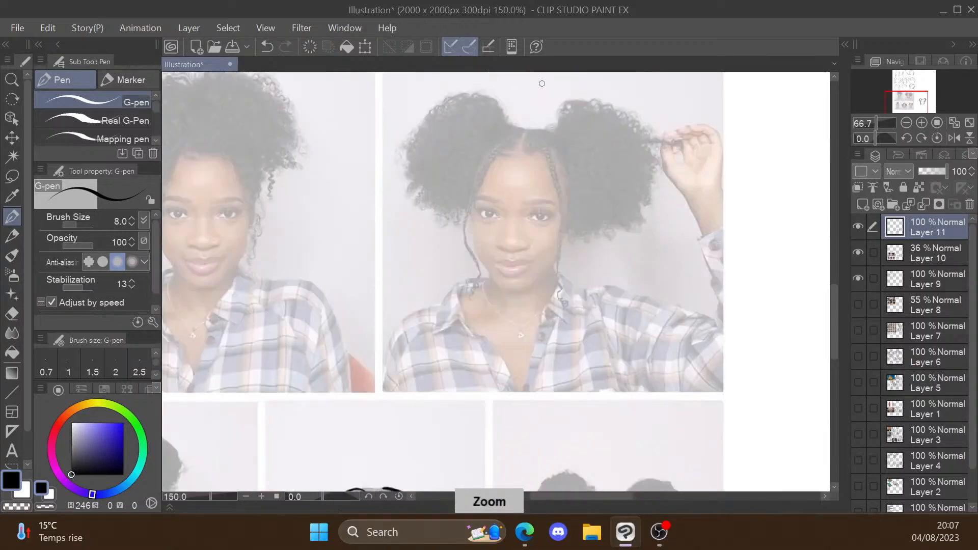
pyautogui.moveTo(488, 97); pyautogui.dragTo(412, 127)
pyautogui.moveTo(417, 127); pyautogui.dragTo(402, 155)
pyautogui.moveTo(408, 157)
pyautogui.mouseDown()
pyautogui.moveTo(403, 179)
pyautogui.moveTo(446, 223)
pyautogui.mouseUp()
pyautogui.moveTo(563, 129); pyautogui.dragTo(604, 100)
pyautogui.moveTo(641, 128)
pyautogui.mouseDown()
pyautogui.moveTo(649, 166)
pyautogui.moveTo(615, 224)
pyautogui.mouseUp()
pyautogui.moveTo(567, 167); pyautogui.dragTo(575, 220)
pyautogui.scroll(-2, 585, 214)
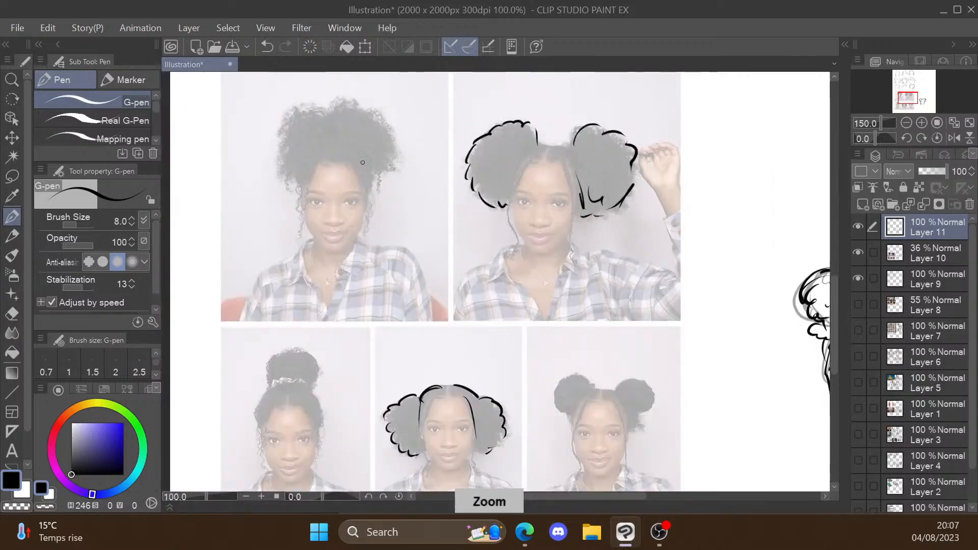
# Step: Trace the loose side strands and block in the outer hair shape in the upper left reference photo
pyautogui.scroll(3, 372, 188)
pyautogui.scroll(-2, 403, 204)
pyautogui.scroll(2, 389, 177)
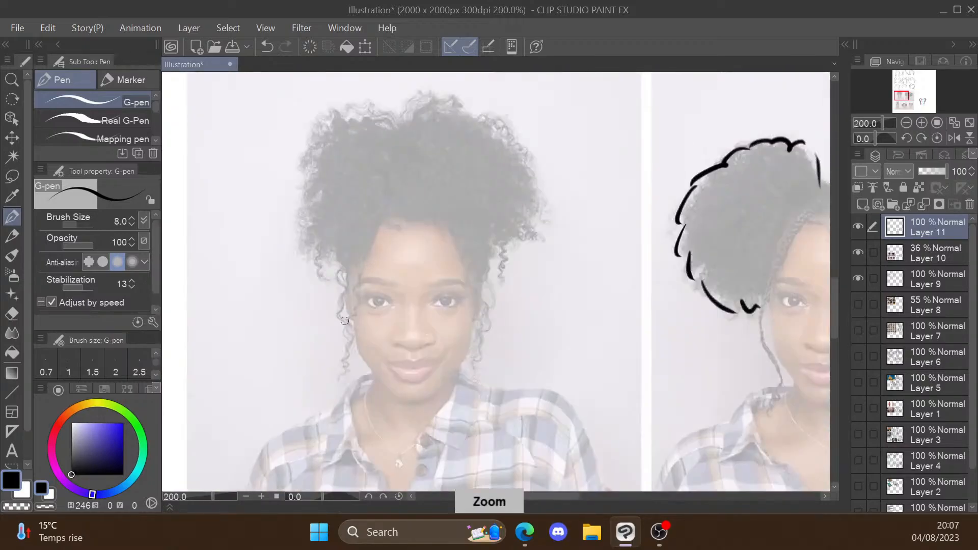
pyautogui.moveTo(341, 294); pyautogui.dragTo(349, 234)
pyautogui.moveTo(342, 278)
pyautogui.mouseDown()
pyautogui.moveTo(359, 236)
pyautogui.moveTo(370, 236)
pyautogui.mouseUp()
pyautogui.moveTo(471, 239); pyautogui.dragTo(478, 283)
pyautogui.moveTo(481, 294); pyautogui.dragTo(486, 242)
pyautogui.moveTo(403, 129)
pyautogui.mouseDown()
pyautogui.moveTo(338, 127)
pyautogui.moveTo(305, 239)
pyautogui.mouseUp()
pyautogui.moveTo(480, 139); pyautogui.dragTo(524, 185)
pyautogui.moveTo(479, 300); pyautogui.dragTo(486, 369)
pyautogui.moveTo(351, 290); pyautogui.dragTo(342, 357)
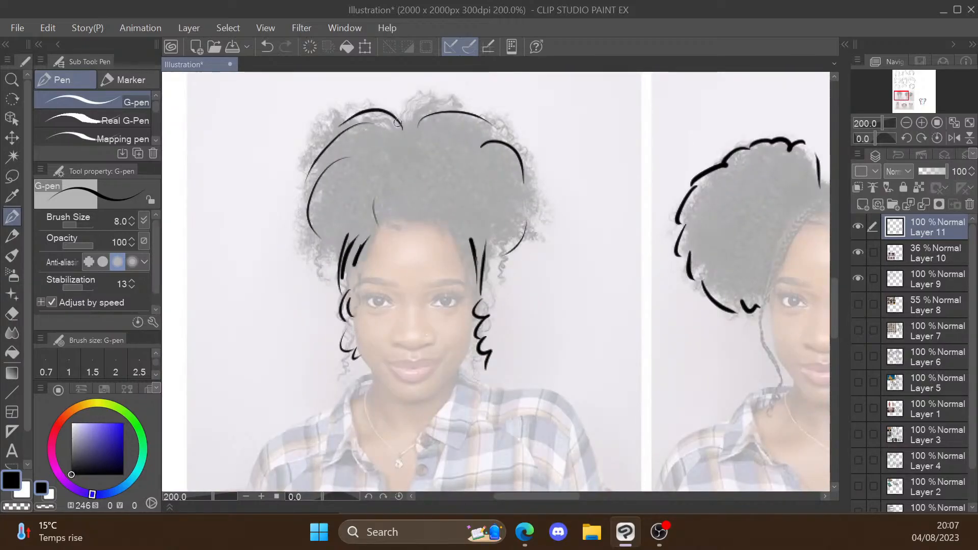
# Step: Trace the curly outer contour of the hair in the upper left photo and fill it with inner curls
pyautogui.moveTo(326, 125); pyautogui.dragTo(400, 102)
pyautogui.moveTo(316, 173); pyautogui.dragTo(306, 250)
pyautogui.moveTo(412, 138); pyautogui.dragTo(510, 117)
pyautogui.moveTo(474, 224); pyautogui.dragTo(513, 235)
pyautogui.moveTo(474, 198); pyautogui.dragTo(434, 211)
pyautogui.moveTo(509, 176); pyautogui.dragTo(479, 200)
pyautogui.moveTo(364, 176); pyautogui.dragTo(333, 206)
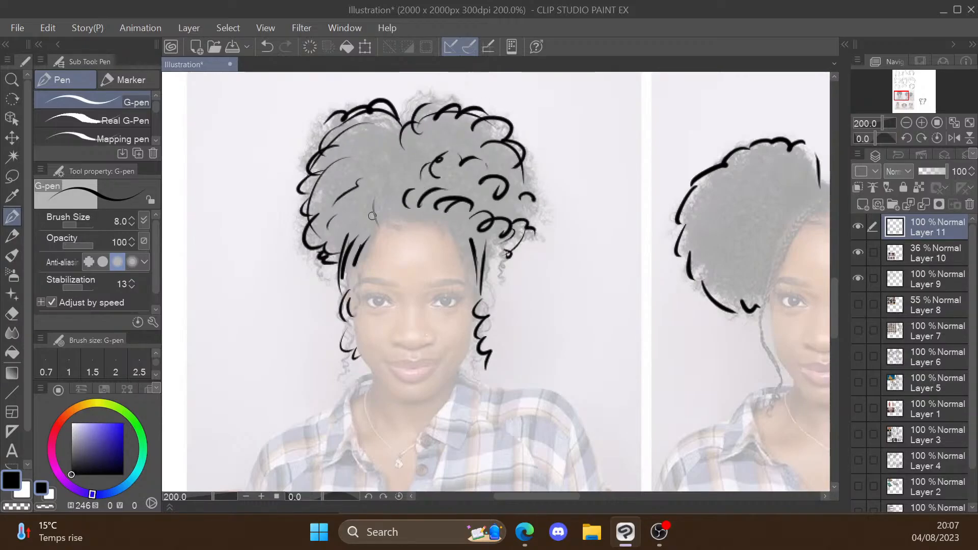
pyautogui.moveTo(399, 178); pyautogui.dragTo(376, 204)
# Step: Trace the left hairline and the curly strands on both sides of the face in the lower left reference photo
pyautogui.scroll(-3, 528, 239)
pyautogui.scroll(5, 456, 398)
pyautogui.moveTo(453, 161); pyautogui.dragTo(391, 171)
pyautogui.moveTo(405, 177)
pyautogui.mouseDown()
pyautogui.moveTo(366, 225)
pyautogui.moveTo(353, 329)
pyautogui.mouseUp()
pyautogui.moveTo(365, 347); pyautogui.dragTo(359, 416)
pyautogui.moveTo(569, 229); pyautogui.dragTo(582, 308)
pyautogui.hotkey('ctrl', 'z')
pyautogui.moveTo(570, 250); pyautogui.dragTo(581, 336)
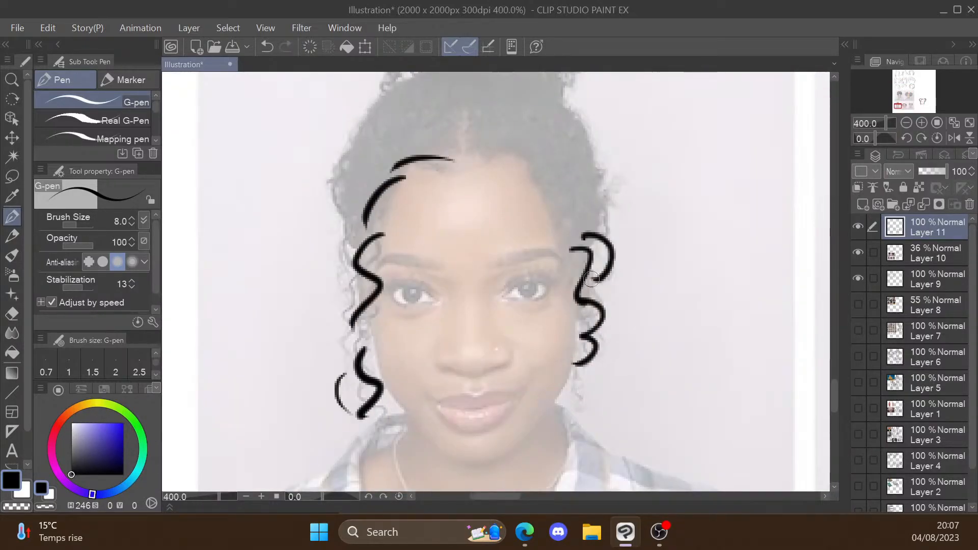
# Step: Trace the pulled-back hair and the curly top bun in the lower left reference photo
pyautogui.moveTo(438, 153); pyautogui.dragTo(515, 219)
pyautogui.moveTo(434, 217); pyautogui.dragTo(422, 252)
pyautogui.moveTo(558, 217)
pyautogui.mouseDown()
pyautogui.moveTo(564, 150)
pyautogui.moveTo(578, 198)
pyautogui.mouseUp()
pyautogui.moveTo(474, 132); pyautogui.dragTo(614, 143)
pyautogui.moveTo(477, 97)
pyautogui.mouseDown()
pyautogui.moveTo(452, 207)
pyautogui.moveTo(508, 106)
pyautogui.mouseUp()
pyautogui.moveTo(542, 103)
pyautogui.mouseDown()
pyautogui.moveTo(640, 203)
pyautogui.moveTo(574, 234)
pyautogui.mouseUp()
pyautogui.moveTo(464, 201); pyautogui.dragTo(556, 120)
pyautogui.scroll(-7, 575, 147)
# Step: Add inner curl strokes to the left hair puff in the upper right reference photo
pyautogui.scroll(3, 796, 141)
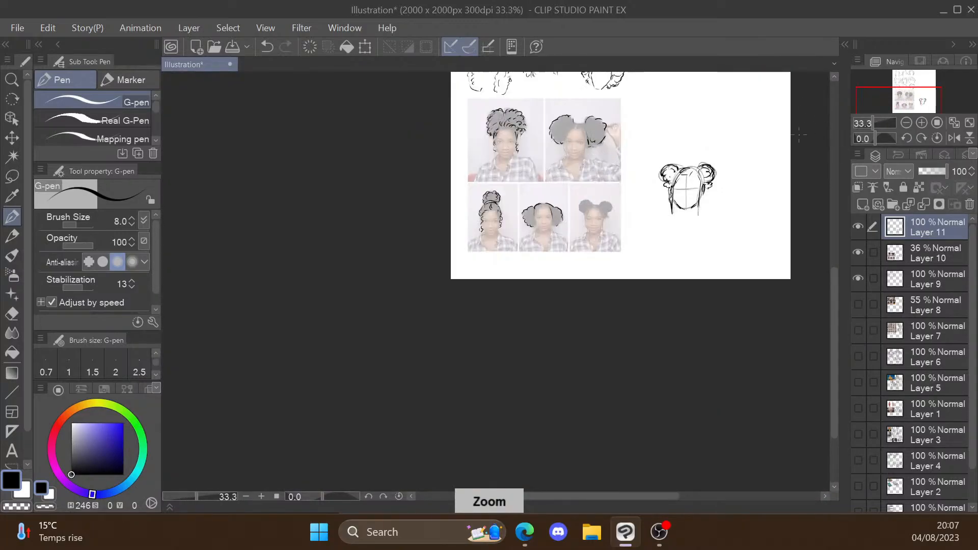
pyautogui.scroll(-2, 796, 135)
pyautogui.scroll(1, 452, 195)
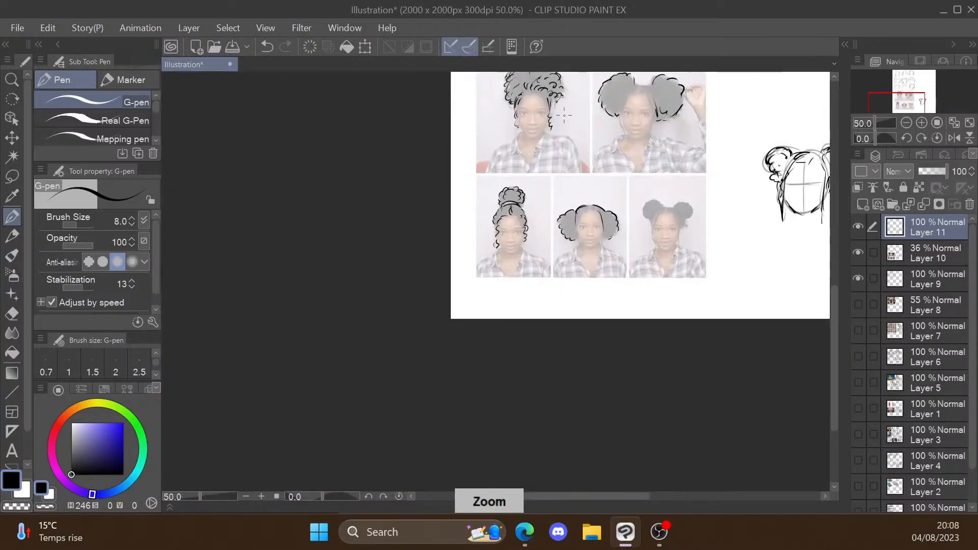
pyautogui.scroll(-1, 709, 238)
pyautogui.scroll(2, 750, 122)
pyautogui.scroll(2, 544, 177)
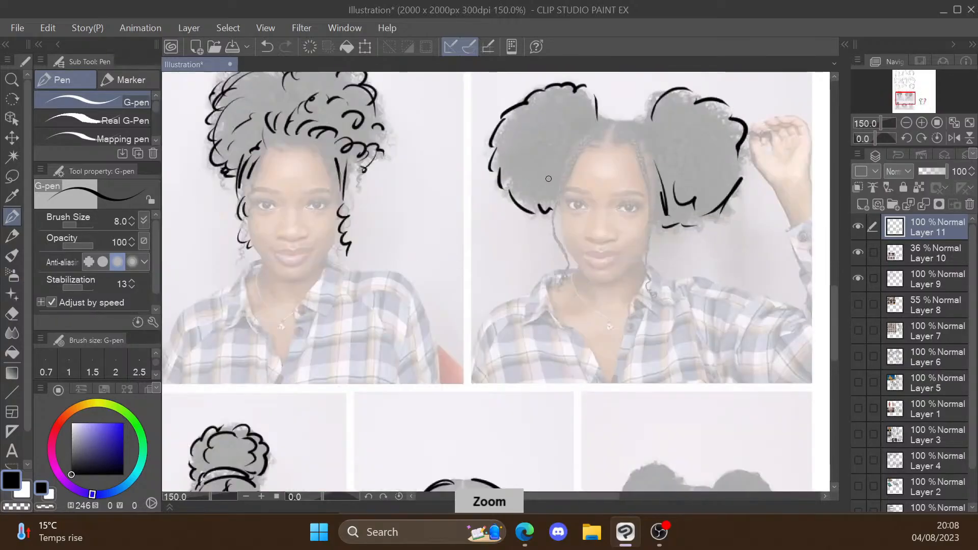
pyautogui.moveTo(533, 166); pyautogui.dragTo(516, 209)
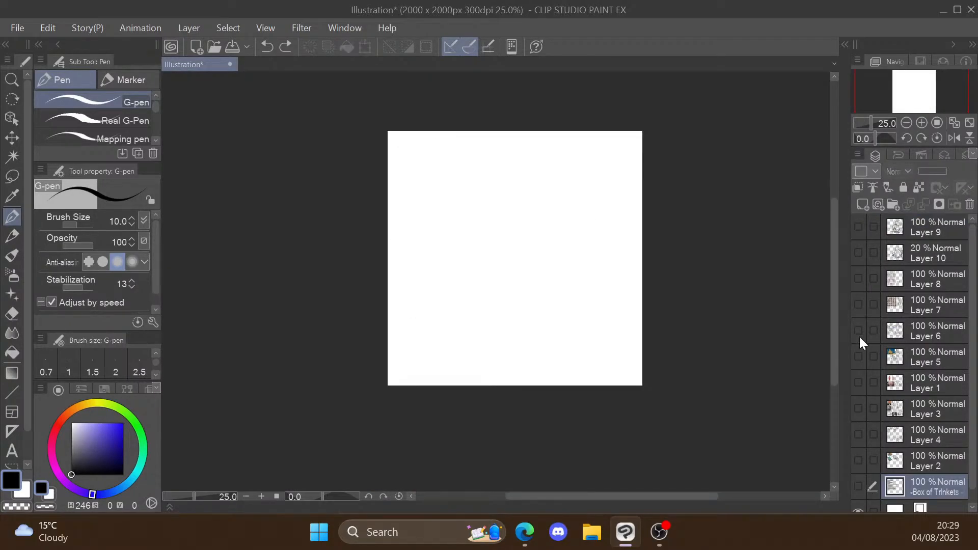
# Step: Show and hide Layer 9 to check it, add a new layer above it, and switch to the Edge browser
pyautogui.click(856, 227)
pyautogui.click(856, 227)
pyautogui.click(891, 232)
pyautogui.click(863, 205)
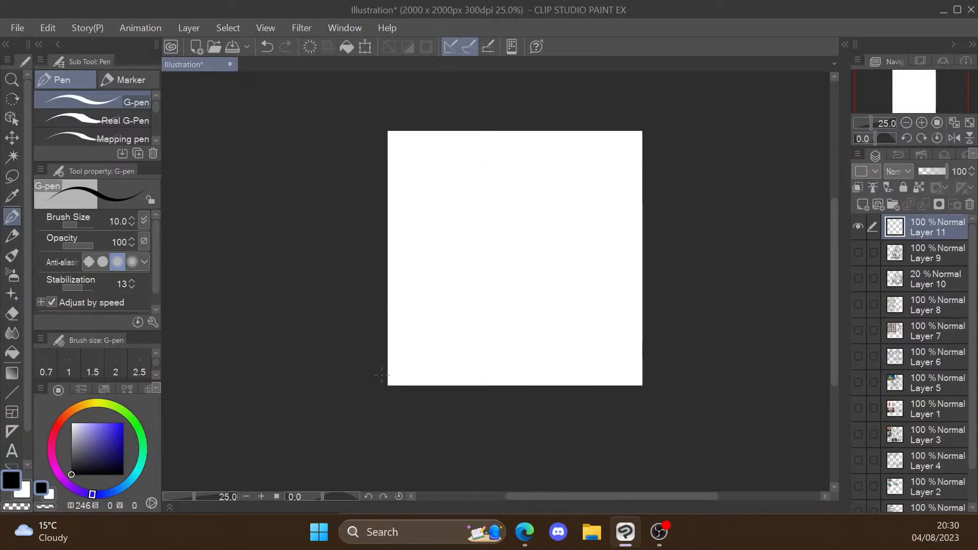
pyautogui.hotkey('alt', 'Tab')
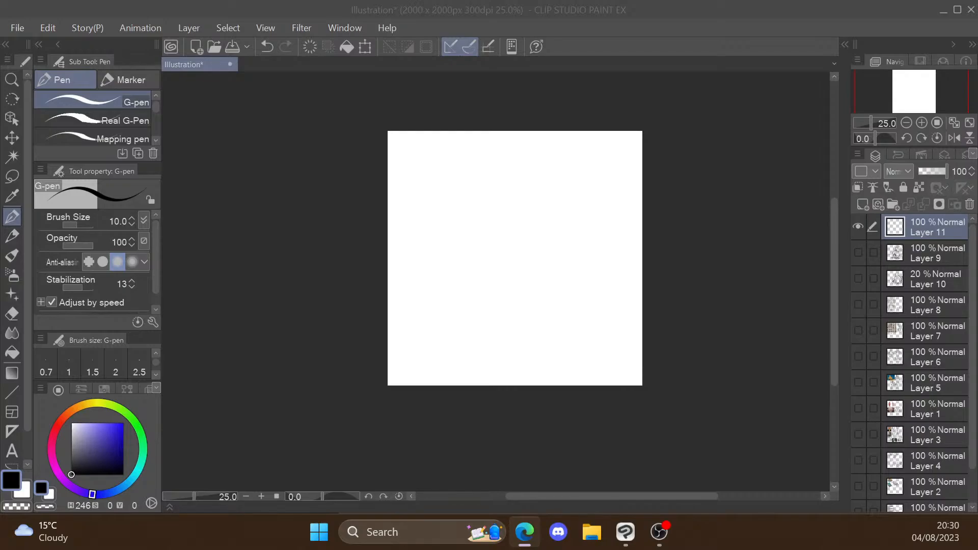
pyautogui.hotkey('ctrl', 'z')
pyautogui.moveTo(504, 318)
pyautogui.mouseDown()
pyautogui.moveTo(510, 355)
pyautogui.moveTo(447, 331)
pyautogui.mouseUp()
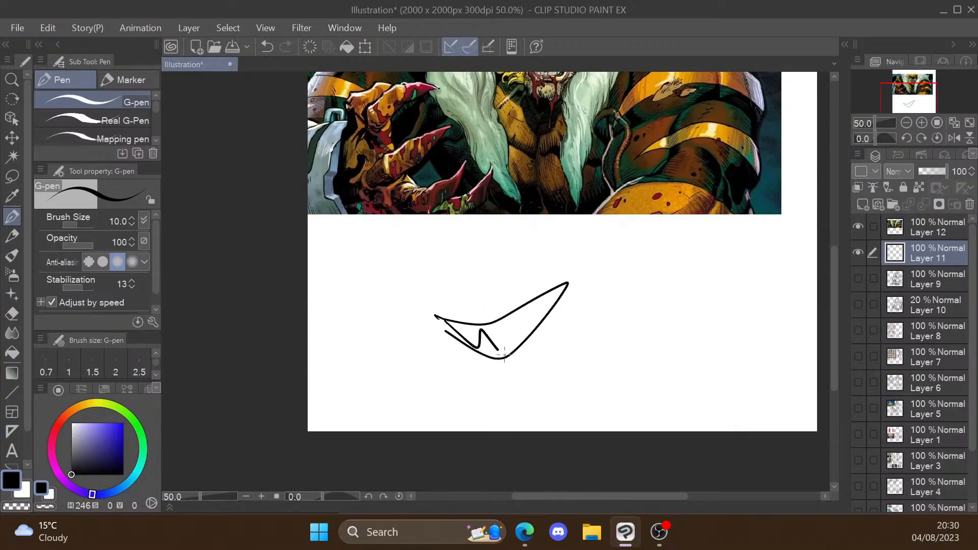
pyautogui.hotkey('ctrl', 'z')
pyautogui.hotkey('ctrl', 'z')
pyautogui.scroll(-1, 571, 284)
pyautogui.scroll(2, 567, 108)
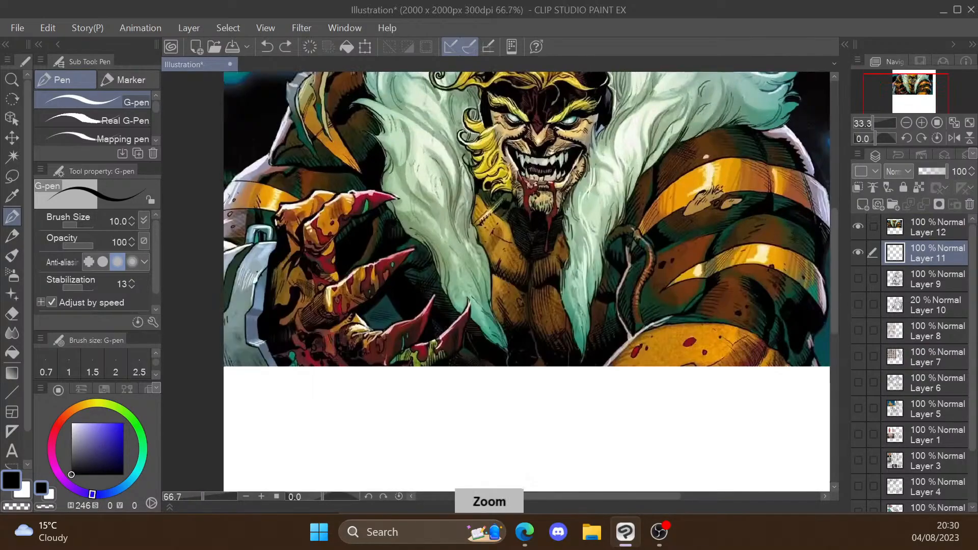
pyautogui.hotkey('ctrl', 'z')
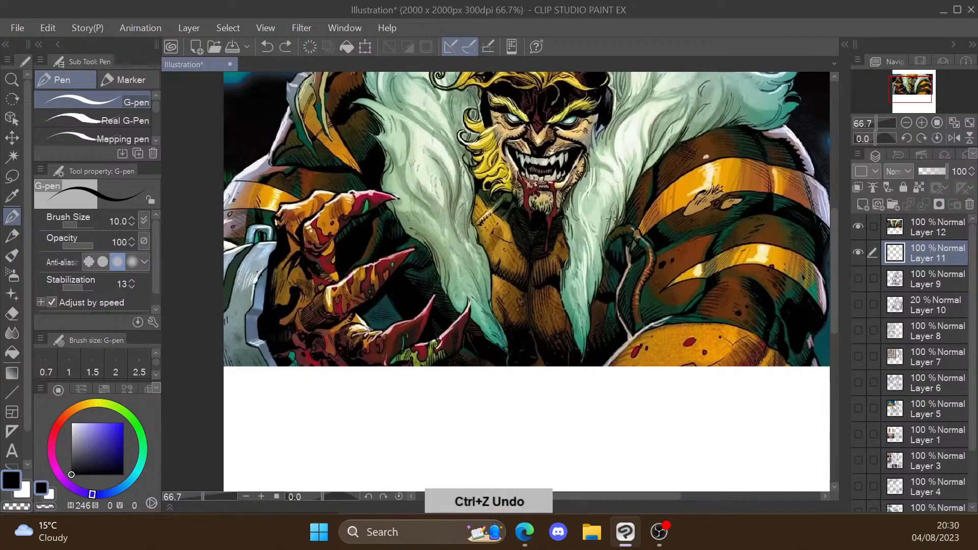
# Step: Move the comic reference, Layer 12, beneath Layer 11, lower its opacity to 36%, and make Layer 11 active
pyautogui.moveTo(910, 254); pyautogui.dragTo(907, 221)
pyautogui.click(911, 254)
pyautogui.click(929, 172)
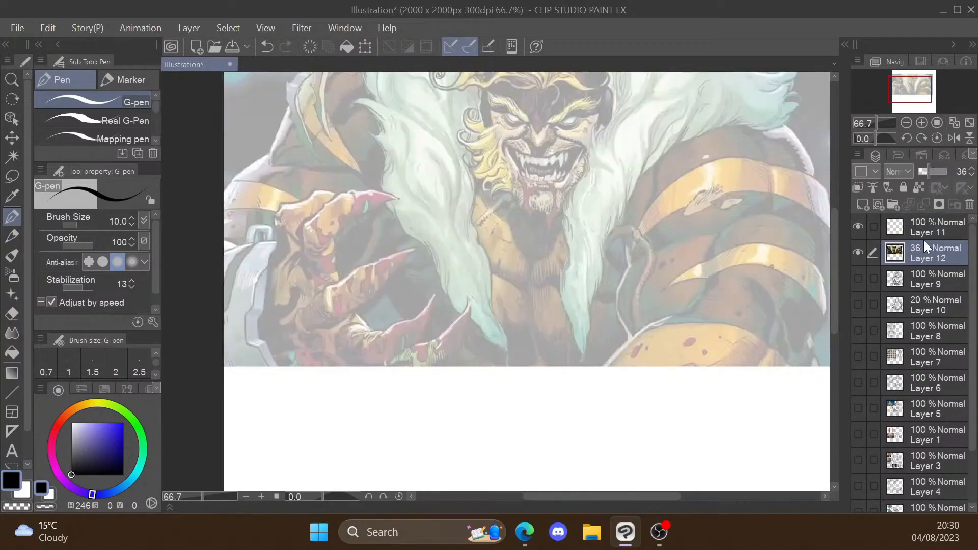
pyautogui.click(920, 227)
pyautogui.scroll(-1, 860, 337)
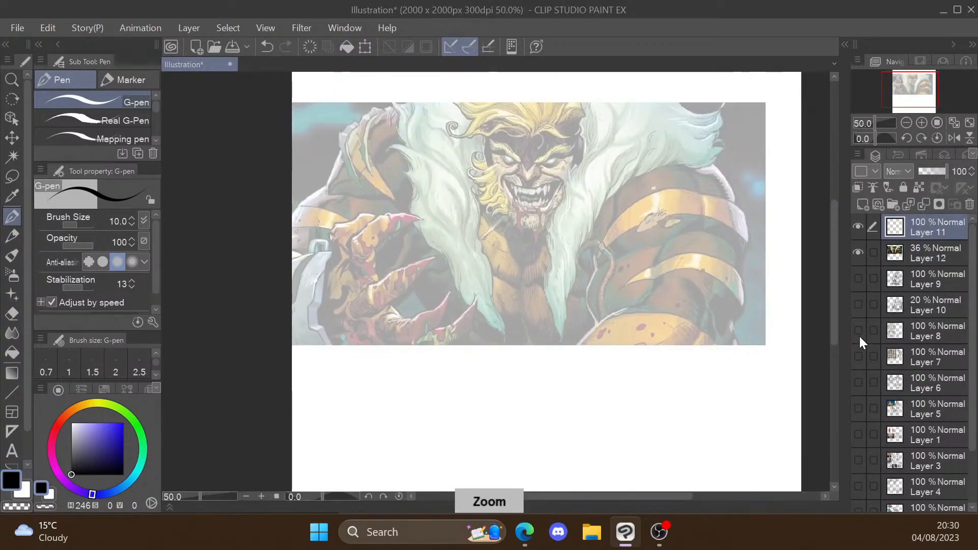
# Step: Trace the upper row of teeth with its long fangs on the comic character's grin
pyautogui.scroll(2, 514, 211)
pyautogui.scroll(2, 528, 238)
pyautogui.moveTo(476, 162)
pyautogui.mouseDown()
pyautogui.moveTo(498, 215)
pyautogui.moveTo(515, 198)
pyautogui.mouseUp()
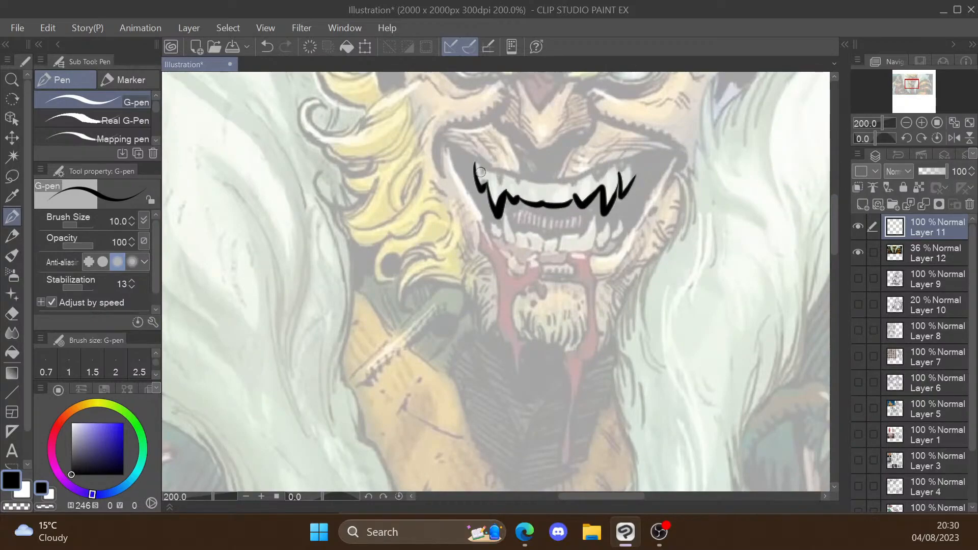
pyautogui.moveTo(523, 184); pyautogui.dragTo(633, 165)
# Step: Trace the lower teeth of the comic grin, close the mouth corners, and hatch the gap between the rows
pyautogui.moveTo(500, 220)
pyautogui.mouseDown()
pyautogui.moveTo(491, 237)
pyautogui.moveTo(516, 250)
pyautogui.mouseUp()
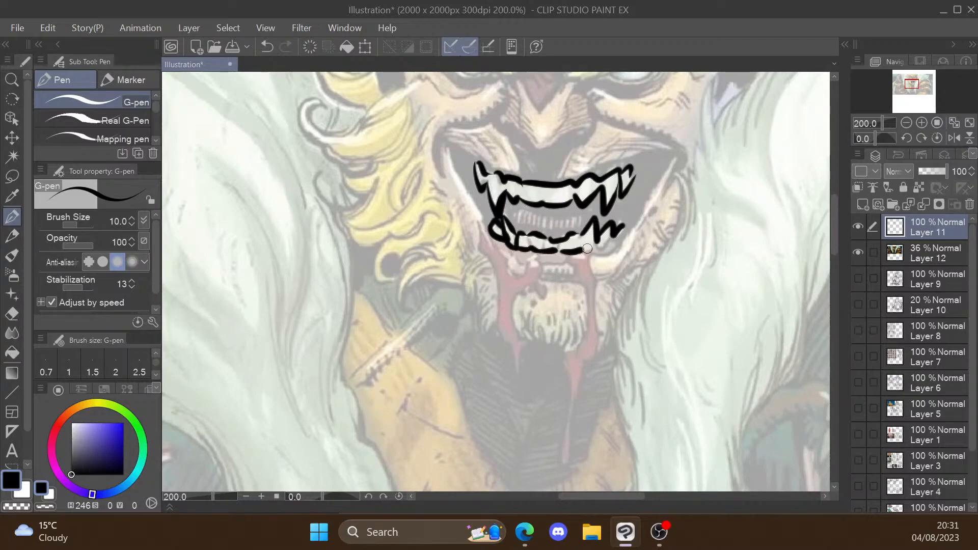
pyautogui.moveTo(587, 249); pyautogui.dragTo(618, 233)
pyautogui.moveTo(493, 233)
pyautogui.mouseDown()
pyautogui.moveTo(462, 143)
pyautogui.moveTo(492, 217)
pyautogui.mouseUp()
pyautogui.moveTo(633, 169)
pyautogui.mouseDown()
pyautogui.moveTo(676, 144)
pyautogui.moveTo(621, 224)
pyautogui.mouseUp()
pyautogui.moveTo(583, 206); pyautogui.dragTo(549, 238)
# Step: Hide and delete the comic reference layer, keep Layer 11 active, and switch to the Edge browser
pyautogui.scroll(-4, 643, 185)
pyautogui.click(859, 253)
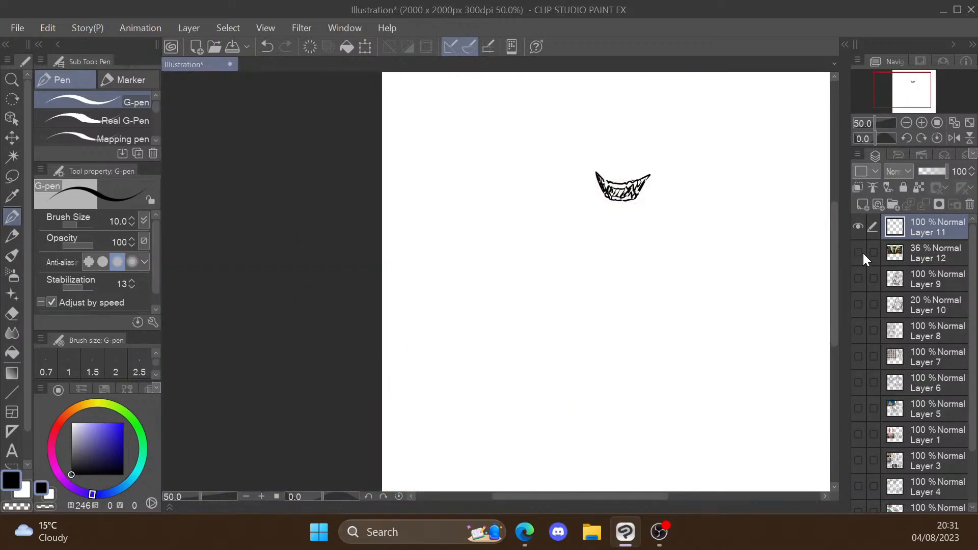
pyautogui.click(873, 247)
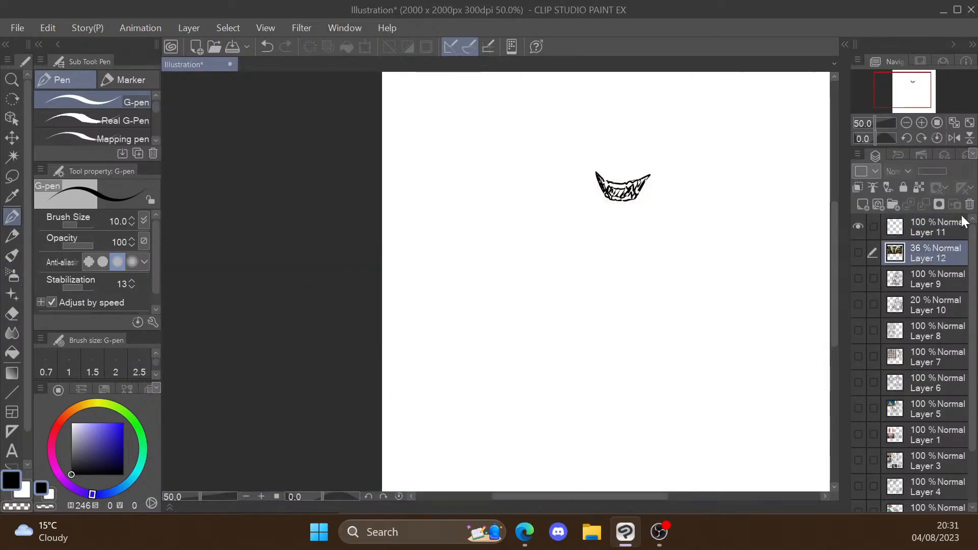
pyautogui.click(970, 204)
pyautogui.click(931, 224)
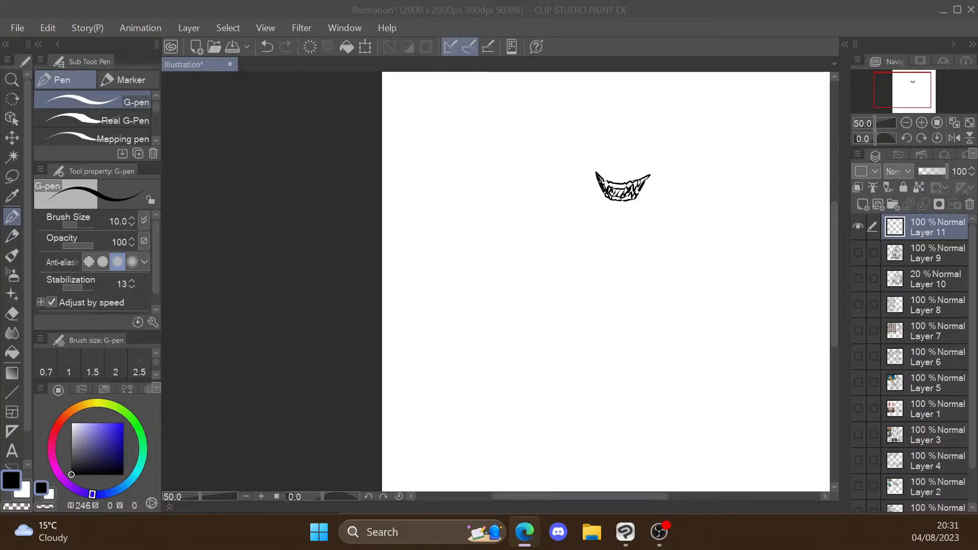
# Step: Return to Clip Studio Paint, paste the labelled mouth anatomy diagram, and enlarge it beside the traced grin
pyautogui.click(479, 6)
pyautogui.hotkey('ctrl', 'v')
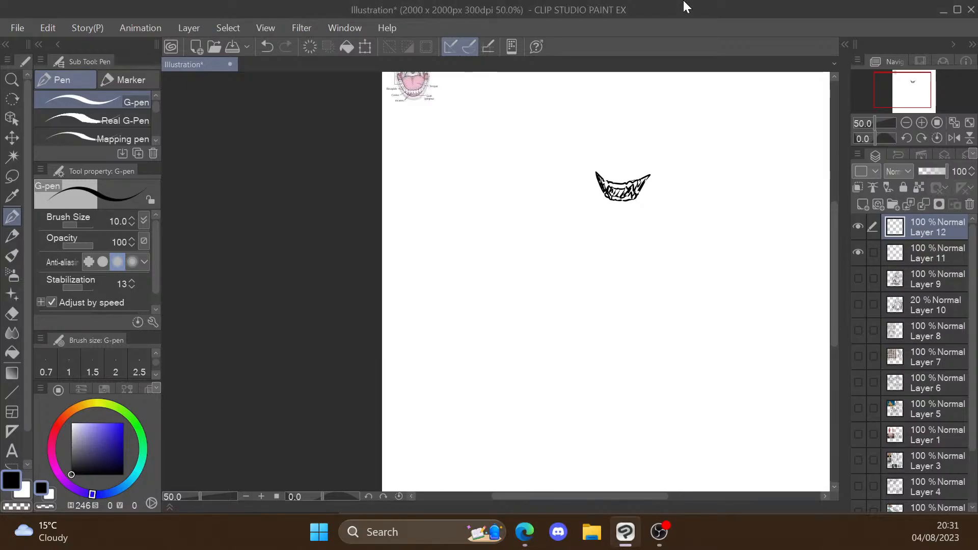
pyautogui.hotkey('ctrl', 't')
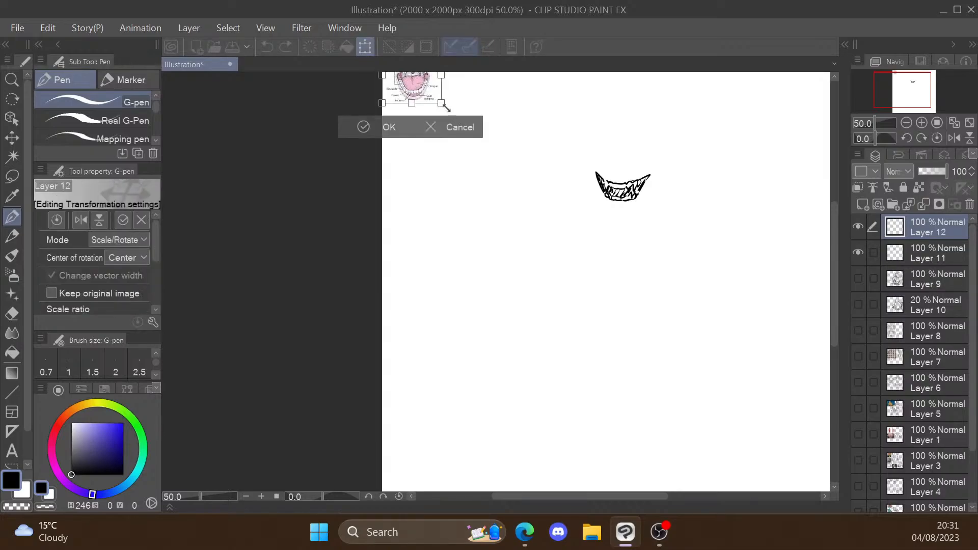
pyautogui.moveTo(437, 107); pyautogui.dragTo(558, 248)
pyautogui.click(424, 274)
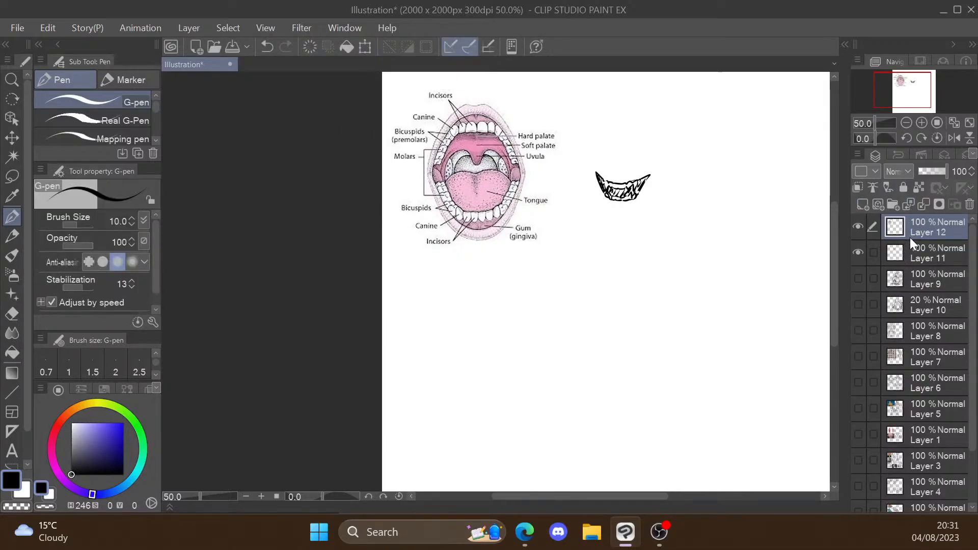
# Step: Move the mouth diagram layer beneath Layer 11, lower its opacity to 32%, and make Layer 11 active
pyautogui.moveTo(910, 238); pyautogui.dragTo(915, 266)
pyautogui.click(927, 174)
pyautogui.click(922, 237)
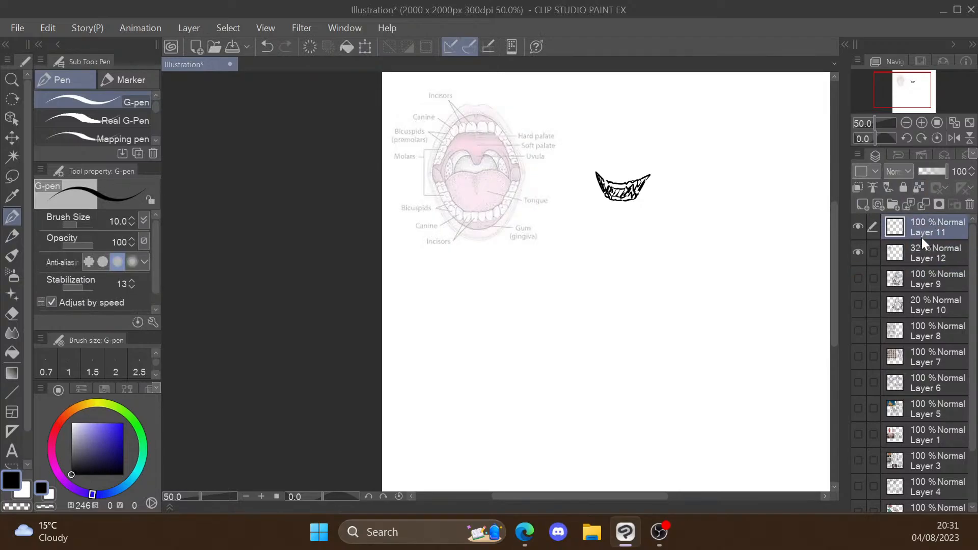
# Step: Trace the outer oval outline of the open mouth on the anatomy diagram
pyautogui.scroll(3, 463, 115)
pyautogui.scroll(-1, 493, 109)
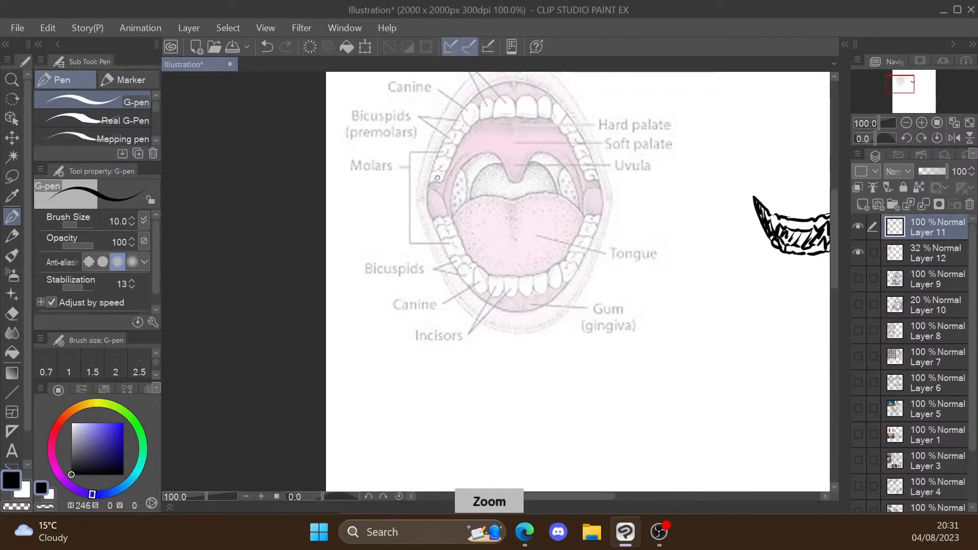
pyautogui.moveTo(430, 170)
pyautogui.mouseDown()
pyautogui.moveTo(482, 85)
pyautogui.moveTo(597, 190)
pyautogui.mouseUp()
pyautogui.moveTo(432, 170); pyautogui.dragTo(492, 320)
pyautogui.moveTo(485, 307); pyautogui.dragTo(580, 278)
pyautogui.moveTo(603, 194); pyautogui.dragTo(581, 275)
# Step: Trace the inner edge of the upper jaw with its front teeth, pointed canines and side teeth
pyautogui.moveTo(436, 184)
pyautogui.mouseDown()
pyautogui.moveTo(539, 118)
pyautogui.moveTo(594, 191)
pyautogui.mouseUp()
pyautogui.moveTo(460, 110)
pyautogui.mouseDown()
pyautogui.moveTo(477, 132)
pyautogui.moveTo(566, 115)
pyautogui.mouseUp()
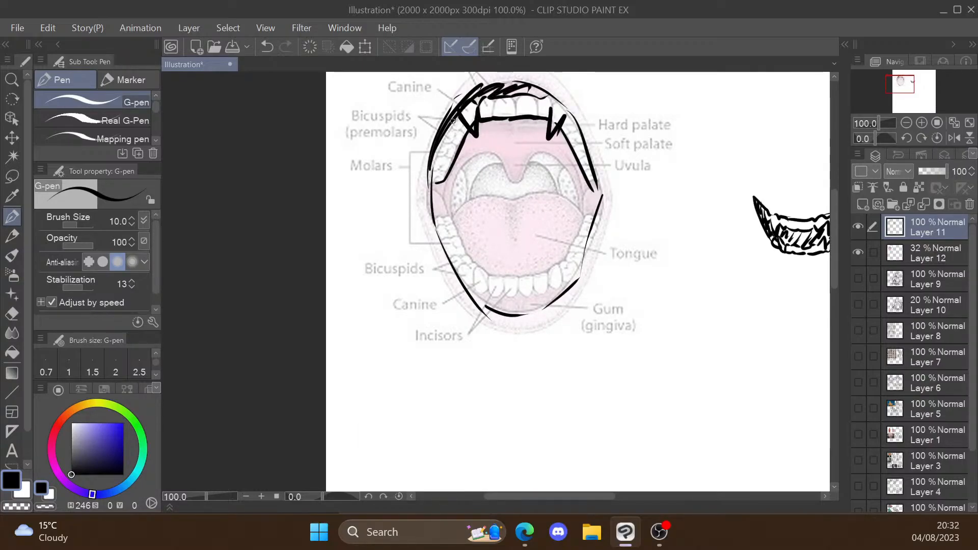
pyautogui.moveTo(445, 131); pyautogui.dragTo(452, 158)
pyautogui.moveTo(569, 116); pyautogui.dragTo(587, 155)
# Step: Trace the lower molars, canines and incisors of the diagram, and hide the diagram's Layer 12
pyautogui.moveTo(452, 214)
pyautogui.mouseDown()
pyautogui.moveTo(537, 155)
pyautogui.moveTo(578, 203)
pyautogui.moveTo(436, 227)
pyautogui.moveTo(439, 245)
pyautogui.mouseUp()
pyautogui.moveTo(459, 289)
pyautogui.mouseDown()
pyautogui.moveTo(476, 270)
pyautogui.moveTo(488, 295)
pyautogui.moveTo(554, 291)
pyautogui.mouseUp()
pyautogui.moveTo(486, 278); pyautogui.dragTo(550, 271)
pyautogui.moveTo(519, 276)
pyautogui.mouseDown()
pyautogui.moveTo(520, 296)
pyautogui.moveTo(566, 284)
pyautogui.mouseUp()
pyautogui.moveTo(586, 228); pyautogui.dragTo(598, 231)
pyautogui.scroll(-1, 474, 326)
pyautogui.click(858, 253)
# Step: Sketch a freehand slanted grin with a fanged upper tooth row below the small traced grin
pyautogui.scroll(-2, 383, 247)
pyautogui.scroll(2, 561, 312)
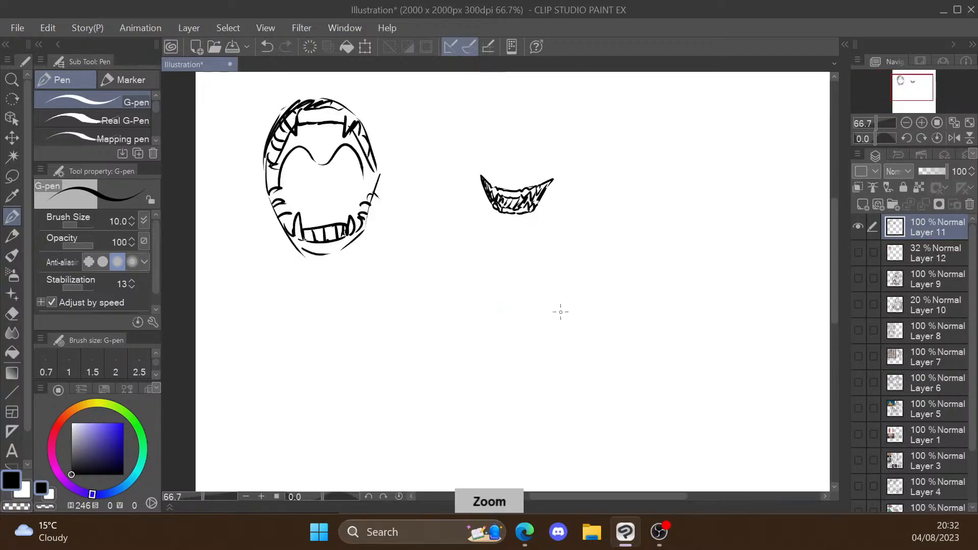
pyautogui.hotkey('ctrl', 'z')
pyautogui.moveTo(526, 291)
pyautogui.mouseDown()
pyautogui.moveTo(553, 319)
pyautogui.moveTo(583, 289)
pyautogui.mouseUp()
pyautogui.moveTo(608, 288); pyautogui.dragTo(618, 334)
pyautogui.moveTo(557, 305); pyautogui.dragTo(636, 308)
pyautogui.scroll(-2, 688, 250)
pyautogui.scroll(1, 688, 250)
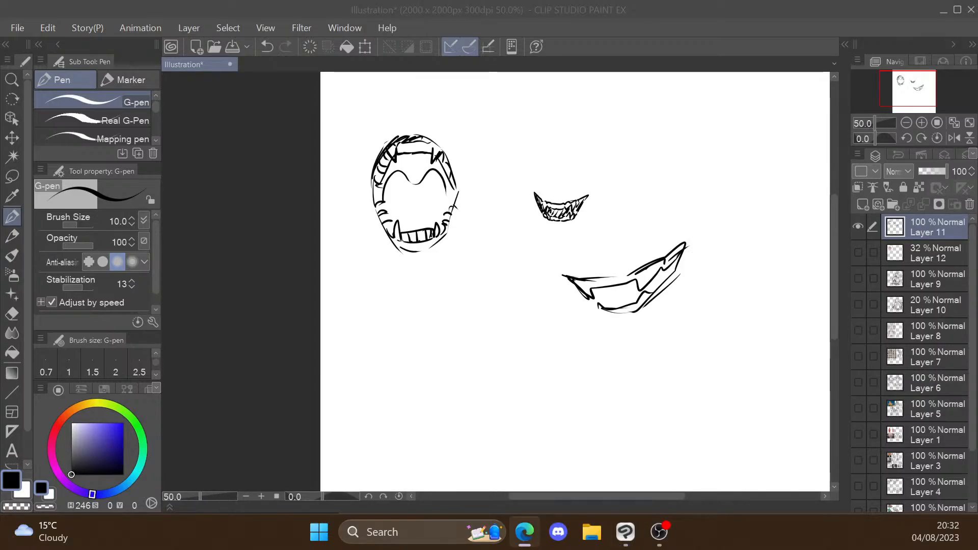
# Step: Paste the open-jawed animal skull photo into Clip Studio Paint, place it below the mouth sketches, and lower its opacity to 34%
pyautogui.click(751, 16)
pyautogui.hotkey('ctrl', 'v')
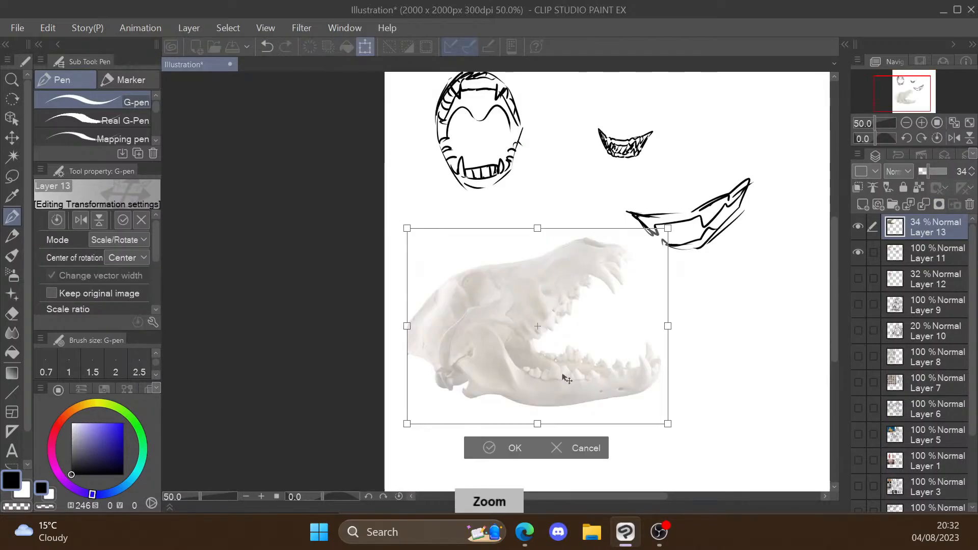
pyautogui.moveTo(659, 459); pyautogui.dragTo(719, 484)
pyautogui.click(498, 453)
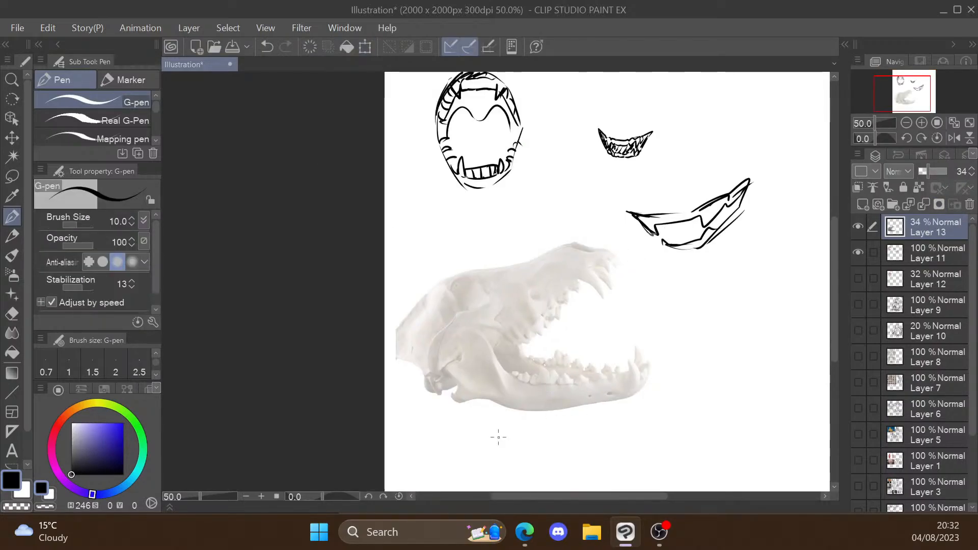
# Step: Move the skull photo's layer beneath Layer 11 and make Layer 11 active
pyautogui.click(911, 249)
pyautogui.moveTo(918, 229); pyautogui.dragTo(916, 266)
pyautogui.click(924, 227)
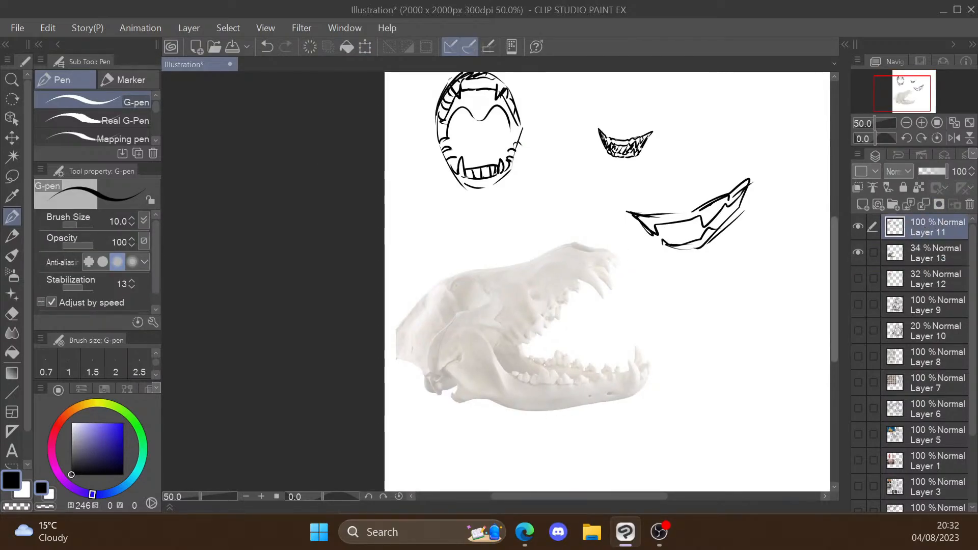
# Step: Trace the upper and lower teeth and gum lines of the animal skull
pyautogui.hotkey('ctrl', '+')
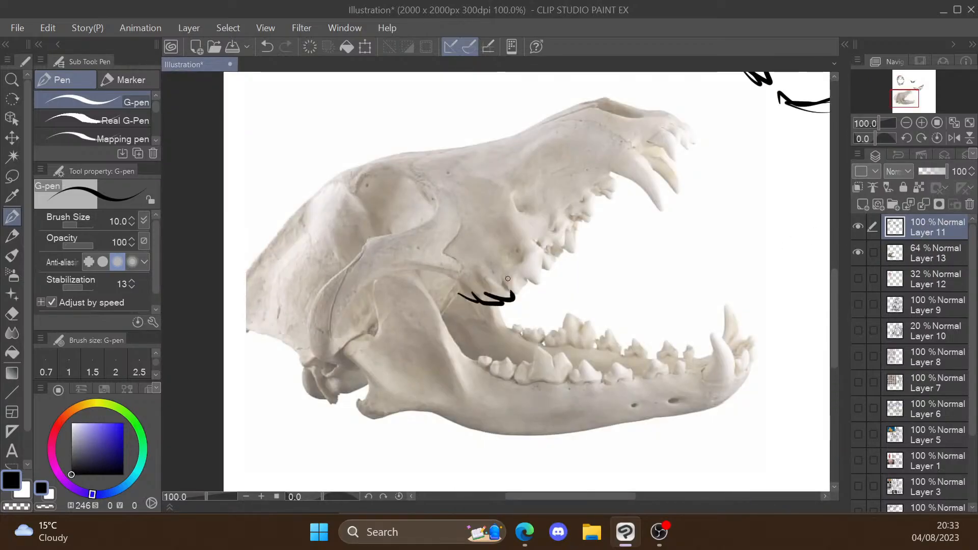
pyautogui.moveTo(530, 285)
pyautogui.mouseDown()
pyautogui.moveTo(631, 168)
pyautogui.moveTo(687, 133)
pyautogui.mouseUp()
pyautogui.moveTo(475, 363)
pyautogui.mouseDown()
pyautogui.moveTo(579, 374)
pyautogui.moveTo(688, 367)
pyautogui.moveTo(742, 354)
pyautogui.moveTo(734, 305)
pyautogui.mouseUp()
pyautogui.hotkey('ctrl', '-')
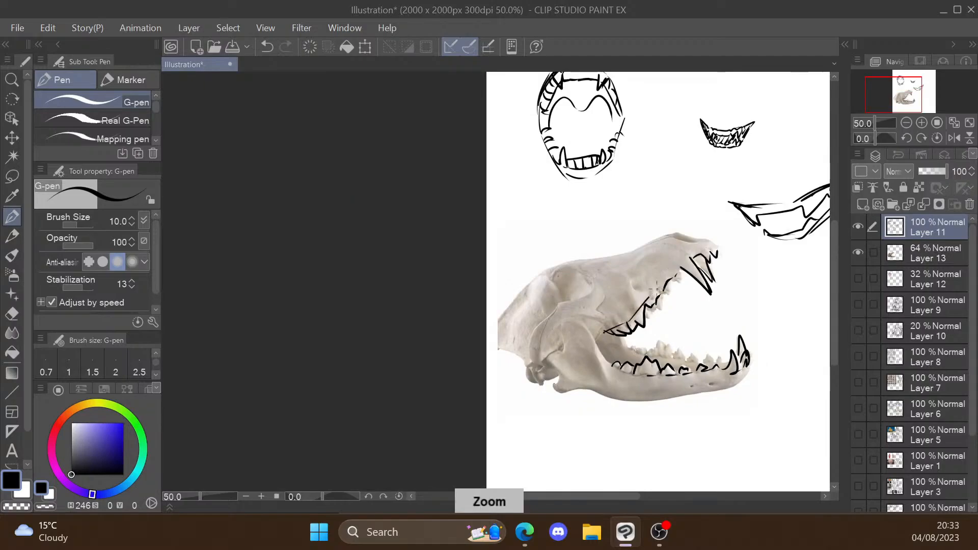
pyautogui.moveTo(657, 289); pyautogui.dragTo(714, 250)
pyautogui.moveTo(608, 362)
pyautogui.mouseDown()
pyautogui.moveTo(654, 376)
pyautogui.moveTo(728, 368)
pyautogui.mouseUp()
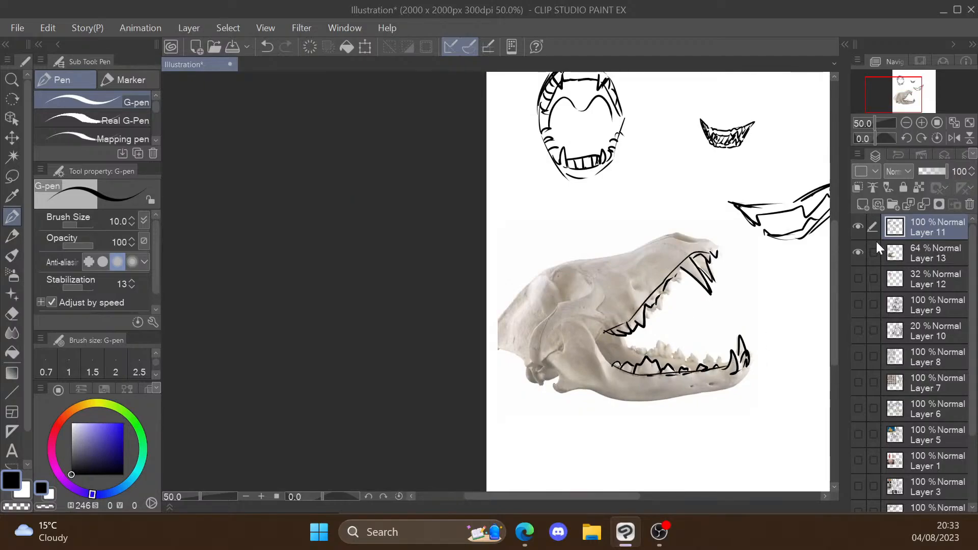
# Step: Hide and delete the skull photo's Layer 13, and make Layer 11 visible and active
pyautogui.click(859, 227)
pyautogui.click(860, 255)
pyautogui.hotkey('ctrl', '-')
pyautogui.click(859, 256)
pyautogui.click(860, 254)
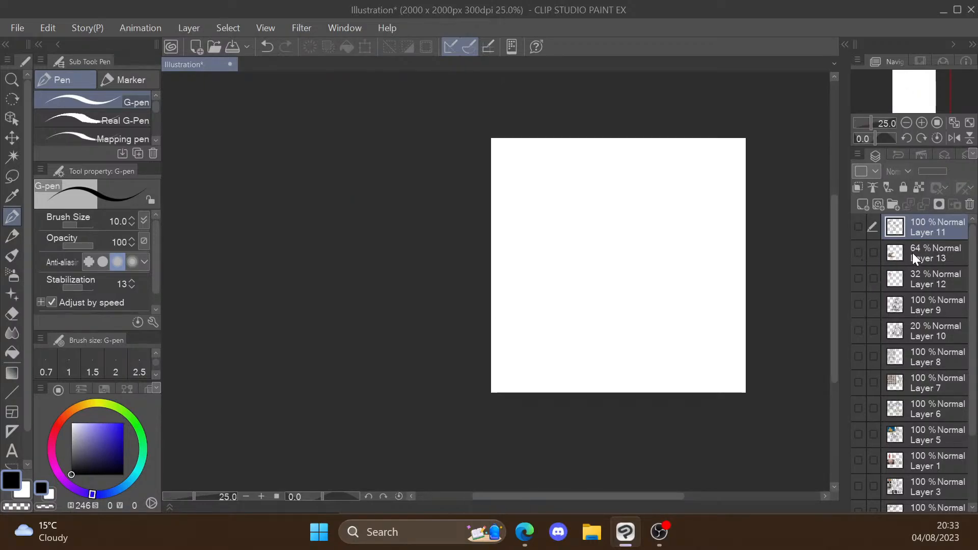
pyautogui.click(912, 253)
pyautogui.press('Delete')
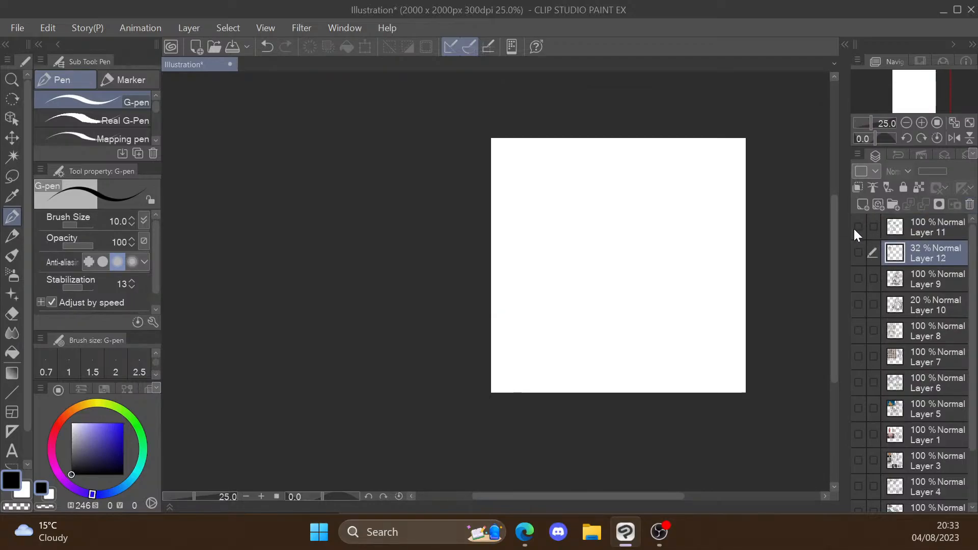
pyautogui.click(858, 228)
pyautogui.click(917, 228)
# Step: Sketch a freehand wolf head beside the traced teeth with a head circle, snout, nose, toothed mouth and lower jaw
pyautogui.scroll(3, 713, 319)
pyautogui.moveTo(732, 148); pyautogui.dragTo(704, 294)
pyautogui.moveTo(712, 159)
pyautogui.mouseDown()
pyautogui.moveTo(580, 262)
pyautogui.moveTo(634, 283)
pyautogui.mouseUp()
pyautogui.moveTo(641, 279); pyautogui.dragTo(690, 261)
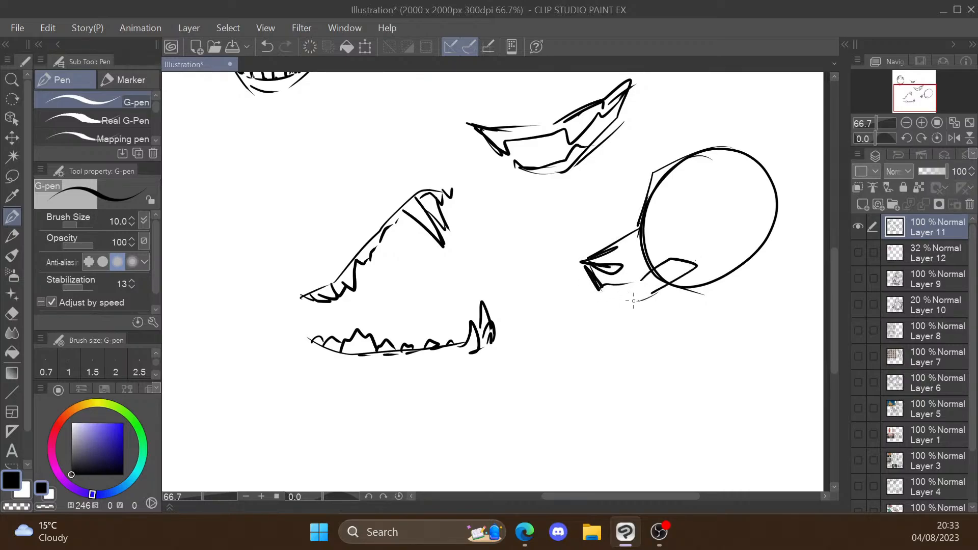
pyautogui.moveTo(430, 204)
pyautogui.mouseDown()
pyautogui.moveTo(501, 194)
pyautogui.moveTo(339, 326)
pyautogui.mouseUp()
pyautogui.hotkey('ctrl', 'z')
pyautogui.moveTo(595, 286)
pyautogui.mouseDown()
pyautogui.moveTo(615, 299)
pyautogui.moveTo(664, 279)
pyautogui.moveTo(618, 306)
pyautogui.moveTo(702, 298)
pyautogui.mouseUp()
# Step: Add two pointed ears, a narrowed slanted eye with a brow, and a small mouth detail to the wolf head
pyautogui.moveTo(739, 166); pyautogui.dragTo(822, 142)
pyautogui.moveTo(823, 148); pyautogui.dragTo(782, 204)
pyautogui.moveTo(661, 175); pyautogui.dragTo(743, 139)
pyautogui.moveTo(682, 222)
pyautogui.mouseDown()
pyautogui.moveTo(717, 196)
pyautogui.moveTo(721, 216)
pyautogui.mouseUp()
pyautogui.moveTo(668, 225); pyautogui.dragTo(703, 198)
pyautogui.scroll(-1, 711, 228)
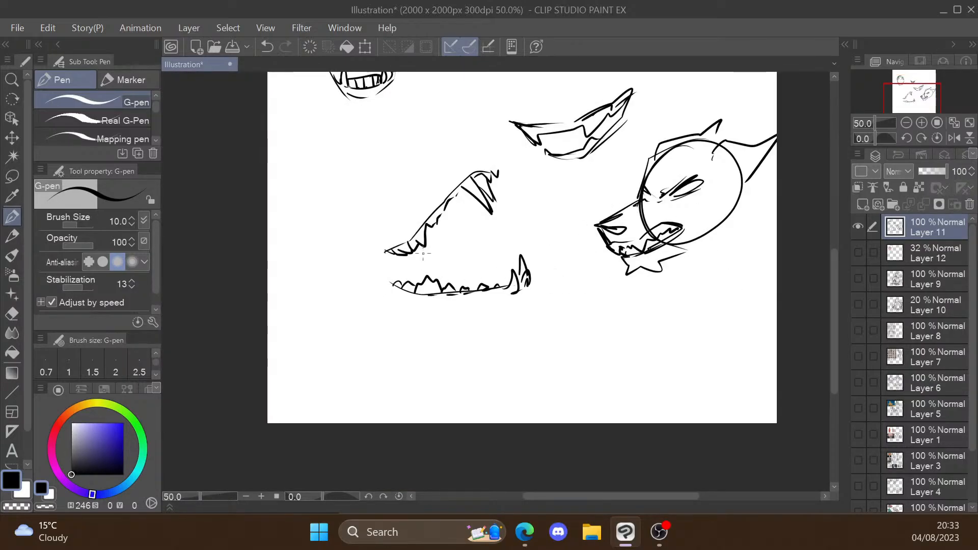
pyautogui.moveTo(459, 229)
pyautogui.mouseDown()
pyautogui.moveTo(451, 232)
pyautogui.moveTo(459, 229)
pyautogui.mouseUp()
pyautogui.hotkey('ctrl', 'z')
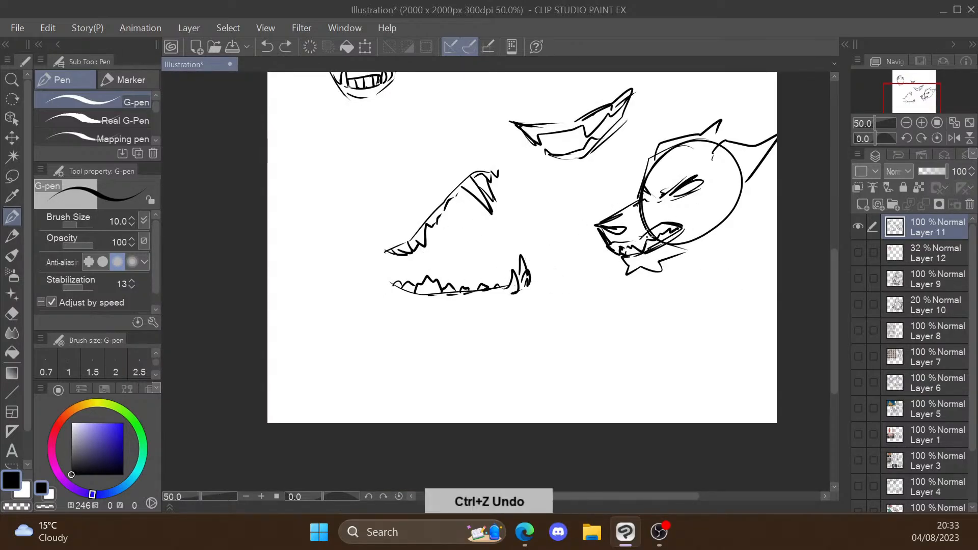
pyautogui.moveTo(647, 236); pyautogui.dragTo(657, 231)
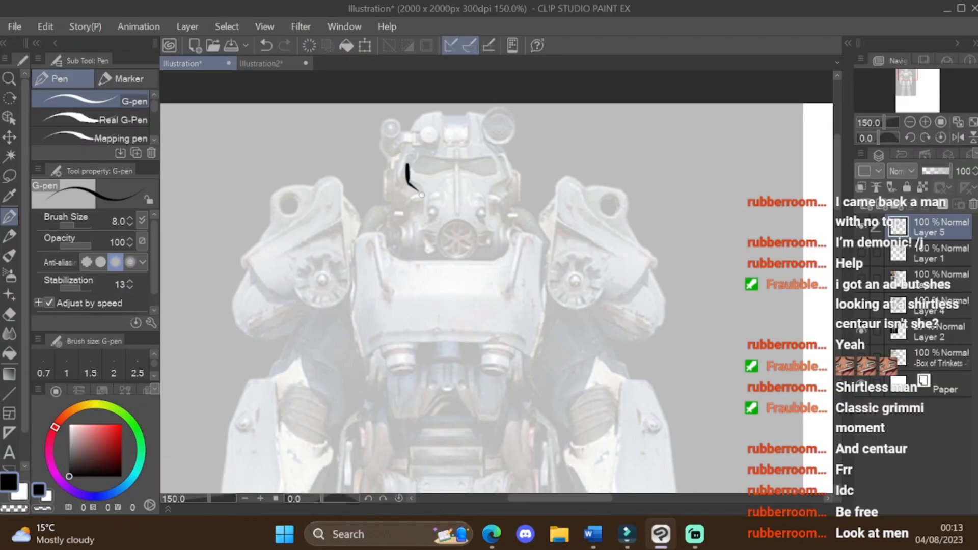
# Step: Trace the power armor's helmet with its visor, centre ridge, round respirator and head lamps
pyautogui.moveTo(327, 290)
pyautogui.mouseDown()
pyautogui.moveTo(506, 200)
pyautogui.moveTo(469, 339)
pyautogui.moveTo(521, 276)
pyautogui.mouseUp()
pyautogui.hotkey('ctrl', 'z')
pyautogui.moveTo(440, 243)
pyautogui.mouseDown()
pyautogui.moveTo(464, 219)
pyautogui.moveTo(458, 261)
pyautogui.moveTo(440, 234)
pyautogui.moveTo(459, 224)
pyautogui.mouseUp()
pyautogui.hotkey('ctrl', 'z')
pyautogui.hotkey('ctrl', 'z')
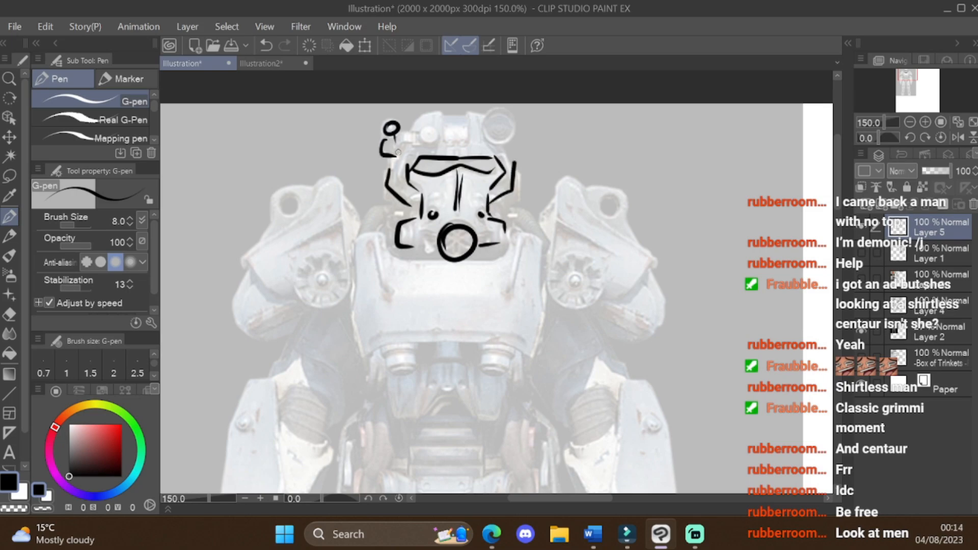
pyautogui.moveTo(506, 111); pyautogui.dragTo(519, 115)
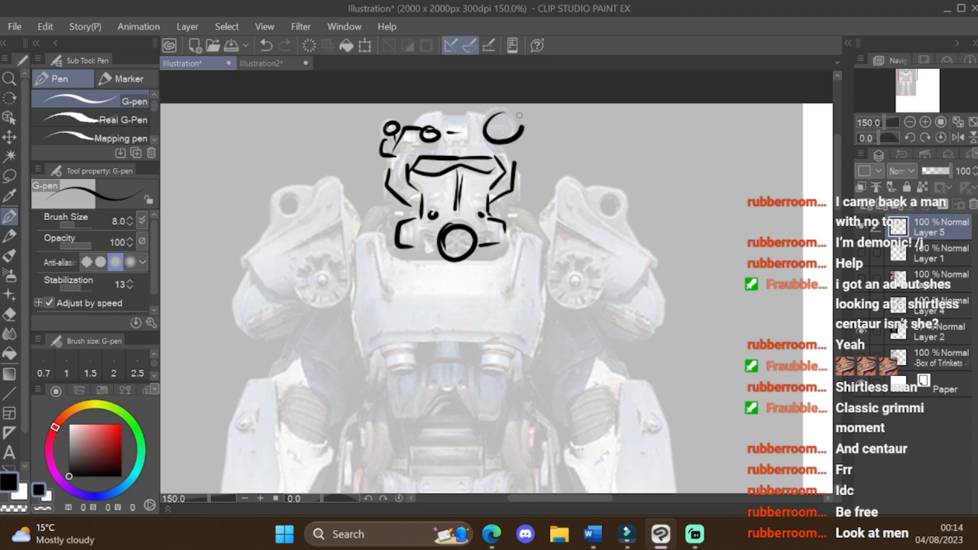
# Step: Trace the armor's shoulder pads with their round joints, the chest plate and the pieces beneath it
pyautogui.scroll(-1, 512, 149)
pyautogui.hotkey('ctrl', 'z')
pyautogui.moveTo(358, 194)
pyautogui.mouseDown()
pyautogui.moveTo(330, 217)
pyautogui.moveTo(379, 202)
pyautogui.mouseUp()
pyautogui.moveTo(402, 235); pyautogui.dragTo(449, 290)
pyautogui.moveTo(527, 197)
pyautogui.mouseDown()
pyautogui.moveTo(516, 289)
pyautogui.moveTo(552, 203)
pyautogui.moveTo(550, 214)
pyautogui.mouseUp()
# Step: Trace the belt and groin plate of the armor and the outline of the left thigh
pyautogui.scroll(-1, 547, 332)
pyautogui.scroll(1, 529, 318)
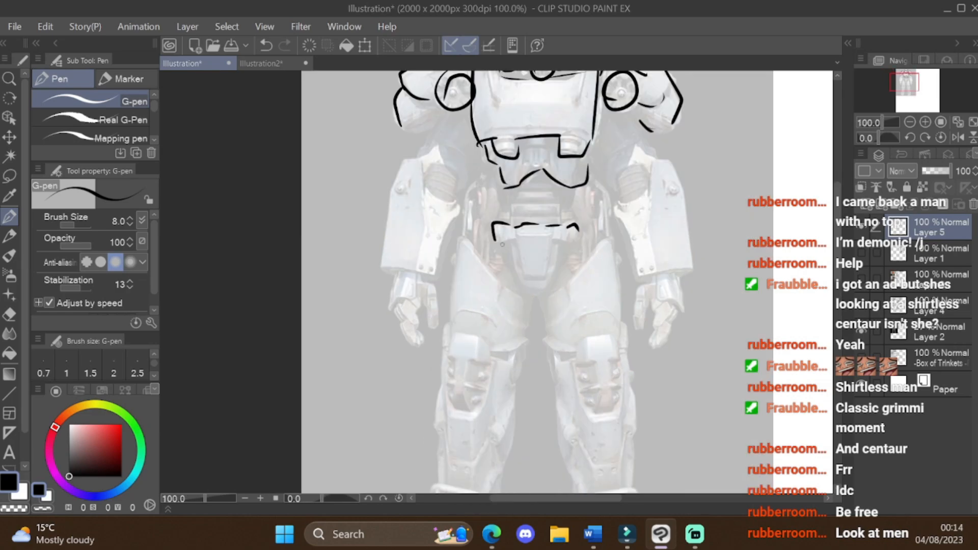
pyautogui.moveTo(511, 245); pyautogui.dragTo(562, 248)
pyautogui.moveTo(465, 239); pyautogui.dragTo(509, 305)
# Step: Trace the armor's left leg with its inner contour, knee guard, shin plates and ankle guard
pyautogui.scroll(-1, 535, 132)
pyautogui.scroll(1, 477, 459)
pyautogui.moveTo(544, 230); pyautogui.dragTo(534, 338)
pyautogui.moveTo(474, 272); pyautogui.dragTo(480, 323)
pyautogui.moveTo(524, 238); pyautogui.dragTo(505, 295)
pyautogui.moveTo(465, 326); pyautogui.dragTo(513, 351)
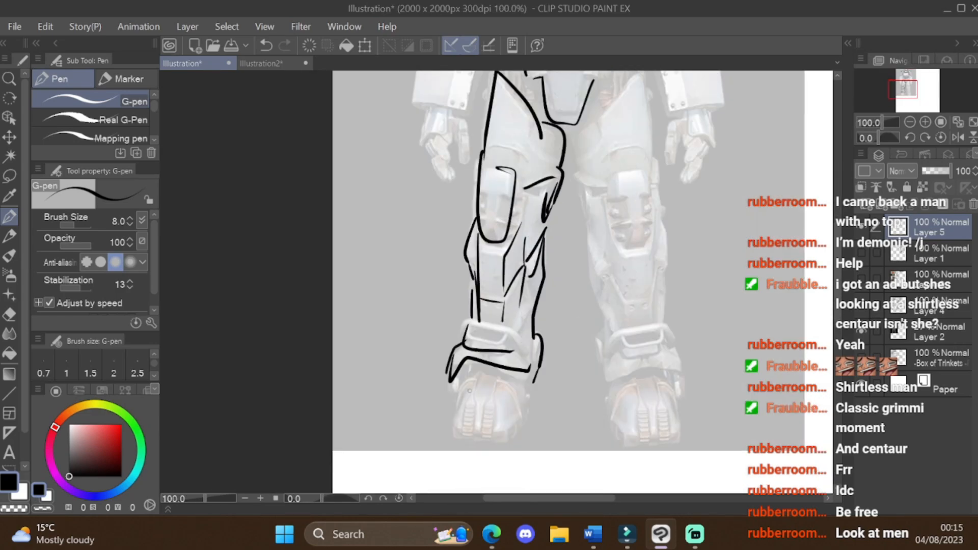
# Step: Trace the armor's right thigh, knee guard, shin and ankle guard, and outline both feet
pyautogui.moveTo(599, 123); pyautogui.dragTo(658, 152)
pyautogui.moveTo(606, 207); pyautogui.dragTo(649, 195)
pyautogui.moveTo(581, 190); pyautogui.dragTo(603, 260)
pyautogui.moveTo(592, 261); pyautogui.dragTo(608, 325)
pyautogui.moveTo(607, 383); pyautogui.dragTo(678, 369)
pyautogui.moveTo(610, 385); pyautogui.dragTo(634, 447)
pyautogui.moveTo(453, 383); pyautogui.dragTo(489, 444)
# Step: Trace the plate and inner edge of the armor's left forearm
pyautogui.scroll(-1, 481, 438)
pyautogui.scroll(1, 495, 107)
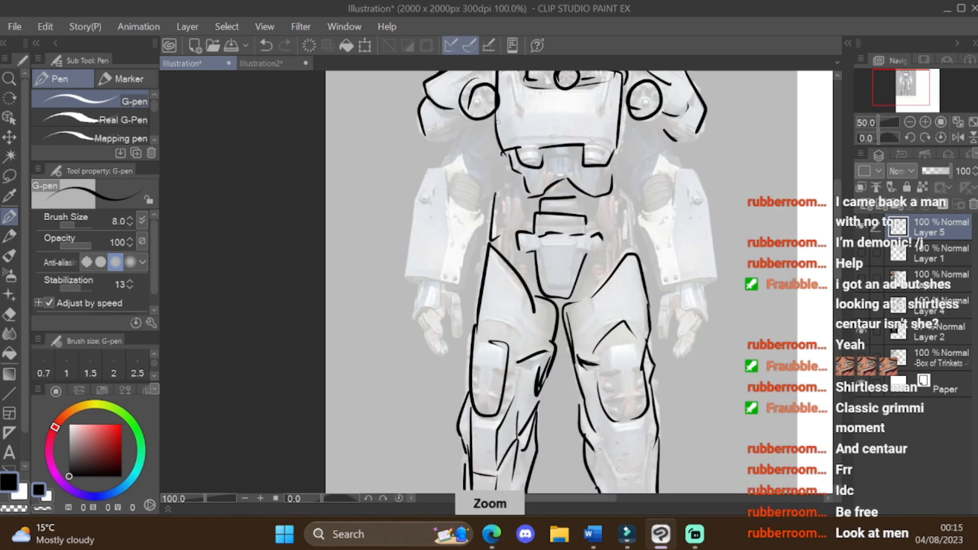
pyautogui.moveTo(441, 166); pyautogui.dragTo(456, 292)
pyautogui.moveTo(479, 224); pyautogui.dragTo(457, 292)
# Step: Add small detail strokes to the armor and trace the narrow side pieces along the left of its waist
pyautogui.scroll(-2, 448, 347)
pyautogui.scroll(2, 588, 249)
pyautogui.moveTo(536, 388); pyautogui.dragTo(538, 409)
pyautogui.scroll(1, 319, 294)
pyautogui.moveTo(380, 290); pyautogui.dragTo(403, 384)
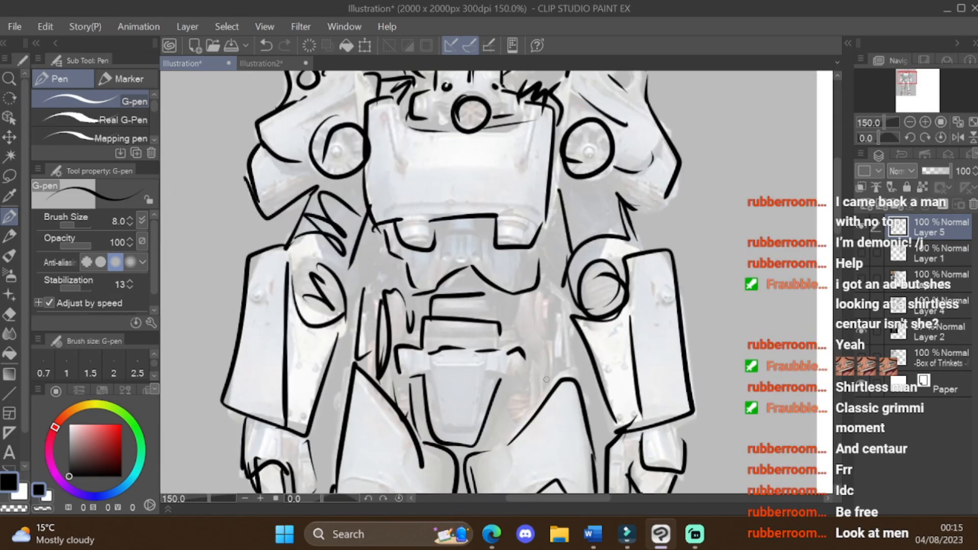
# Step: Trace the armor's waist edge on its right side and move the traced linework to the blank area beside the reference
pyautogui.moveTo(540, 293); pyautogui.dragTo(566, 374)
pyautogui.scroll(-3, 536, 198)
pyautogui.scroll(-1, 543, 461)
pyautogui.hotkey('ctrl', 't')
pyautogui.hotkey('ctrl', 'z')
pyautogui.moveTo(544, 270); pyautogui.dragTo(692, 275)
pyautogui.press('Return')
# Step: Raise the armor reference's opacity and sketch the helmet freehand on Layer 5, beside the reference
pyautogui.click(928, 332)
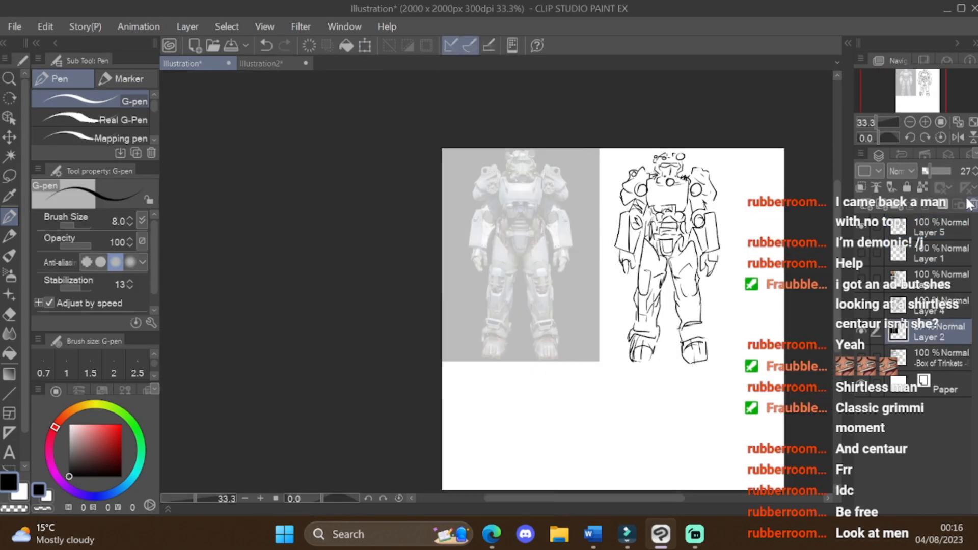
pyautogui.click(928, 227)
pyautogui.scroll(2, 672, 132)
pyautogui.moveTo(676, 175)
pyautogui.mouseDown()
pyautogui.moveTo(720, 174)
pyautogui.moveTo(725, 224)
pyautogui.mouseUp()
pyautogui.moveTo(676, 192)
pyautogui.mouseDown()
pyautogui.moveTo(708, 195)
pyautogui.moveTo(667, 184)
pyautogui.mouseUp()
pyautogui.moveTo(678, 186); pyautogui.dragTo(734, 188)
pyautogui.moveTo(740, 176); pyautogui.dragTo(734, 190)
pyautogui.moveTo(707, 198); pyautogui.dragTo(707, 227)
pyautogui.moveTo(702, 231)
pyautogui.mouseDown()
pyautogui.moveTo(699, 239)
pyautogui.moveTo(694, 229)
pyautogui.mouseUp()
pyautogui.moveTo(731, 199); pyautogui.dragTo(724, 233)
pyautogui.hotkey('ctrl', 'z')
pyautogui.moveTo(678, 223)
pyautogui.mouseDown()
pyautogui.moveTo(698, 242)
pyautogui.moveTo(738, 235)
pyautogui.mouseUp()
pyautogui.moveTo(675, 185); pyautogui.dragTo(671, 129)
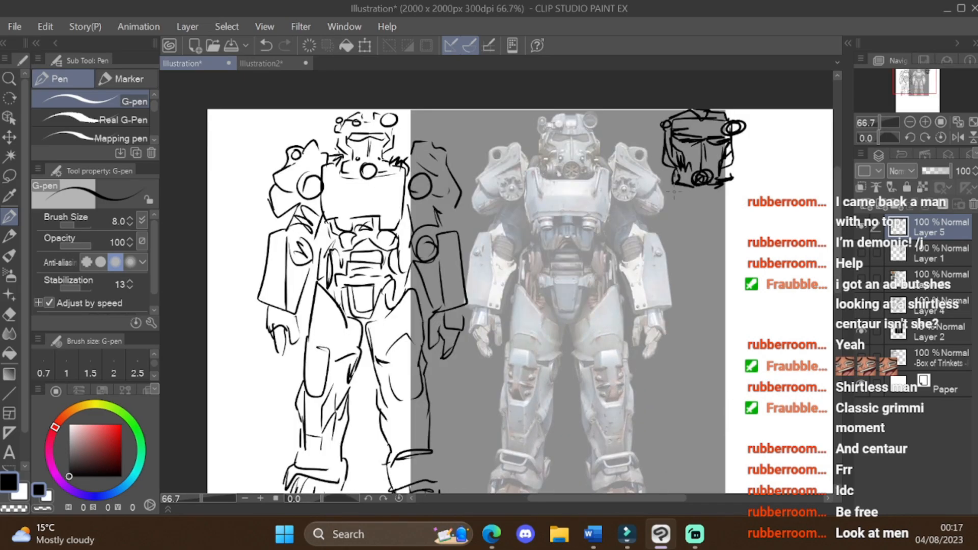
# Step: Sketch the neckline and the boxy chest plate with its lower edge beneath the freehand helmet
pyautogui.moveTo(699, 189); pyautogui.dragTo(734, 188)
pyautogui.moveTo(651, 188); pyautogui.dragTo(658, 273)
pyautogui.moveTo(654, 221); pyautogui.dragTo(701, 211)
pyautogui.moveTo(748, 189); pyautogui.dragTo(739, 260)
pyautogui.moveTo(665, 261); pyautogui.dragTo(728, 254)
pyautogui.moveTo(718, 257); pyautogui.dragTo(744, 259)
# Step: Sketch the angular shoulder pad on the left of the freehand chest plate
pyautogui.moveTo(615, 164); pyautogui.dragTo(650, 151)
pyautogui.moveTo(643, 198); pyautogui.dragTo(647, 202)
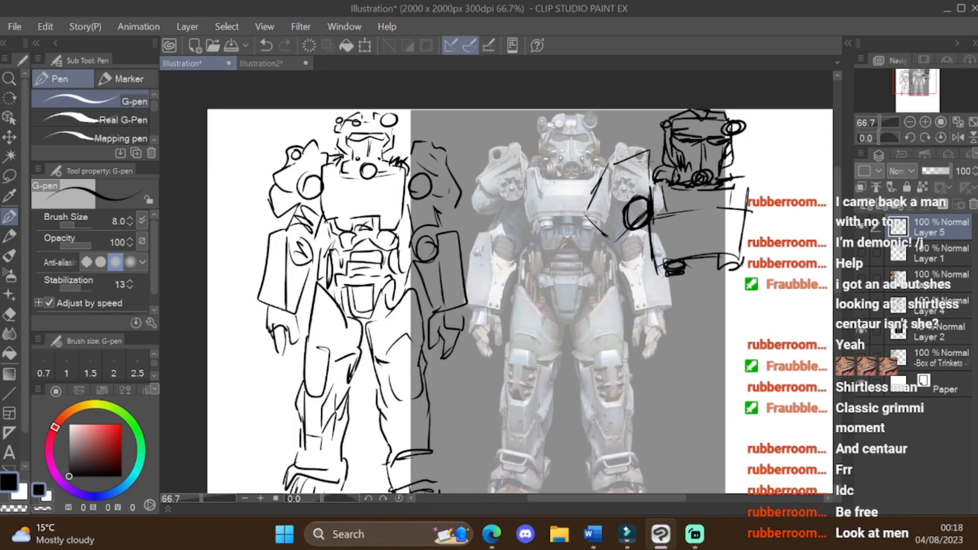
pyautogui.moveTo(624, 156); pyautogui.dragTo(598, 174)
pyautogui.moveTo(614, 162); pyautogui.dragTo(614, 164)
pyautogui.moveTo(584, 218); pyautogui.dragTo(608, 234)
# Step: Sketch the left forearm plate and hand, and add strokes beneath the chest of the freehand armor
pyautogui.moveTo(621, 225); pyautogui.dragTo(583, 357)
pyautogui.moveTo(646, 293)
pyautogui.mouseDown()
pyautogui.moveTo(619, 355)
pyautogui.moveTo(602, 335)
pyautogui.mouseUp()
pyautogui.moveTo(583, 358)
pyautogui.mouseDown()
pyautogui.moveTo(602, 378)
pyautogui.moveTo(624, 357)
pyautogui.mouseUp()
pyautogui.scroll(1, 605, 370)
pyautogui.moveTo(588, 296); pyautogui.dragTo(627, 290)
pyautogui.moveTo(578, 284); pyautogui.dragTo(605, 324)
pyautogui.moveTo(691, 285); pyautogui.dragTo(673, 329)
# Step: Handwrite the note "I gave up you get the idea." beneath the freehand armor sketch
pyautogui.scroll(-3, 627, 306)
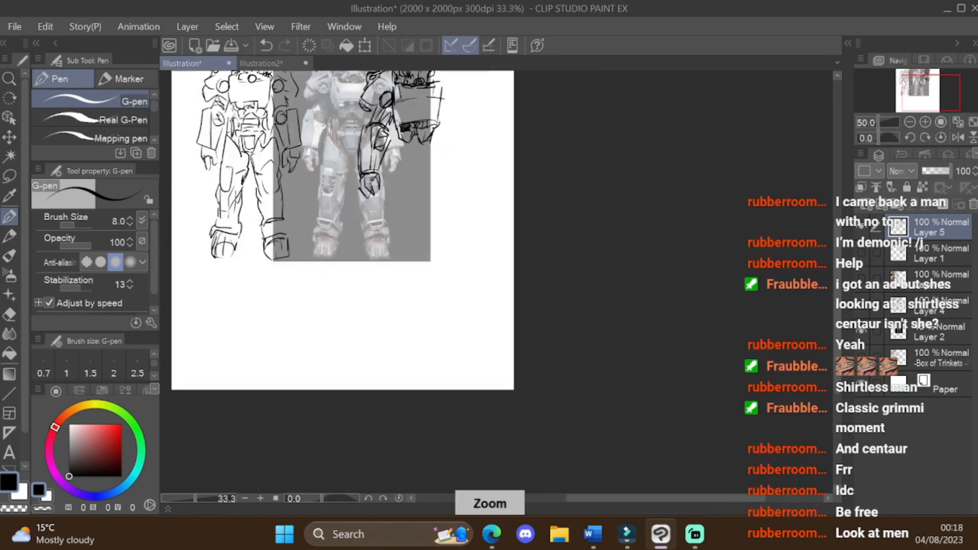
pyautogui.scroll(3, 364, 127)
pyautogui.scroll(-5, 528, 172)
pyautogui.scroll(3, 557, 168)
pyautogui.scroll(-4, 557, 144)
pyautogui.scroll(4, 504, 115)
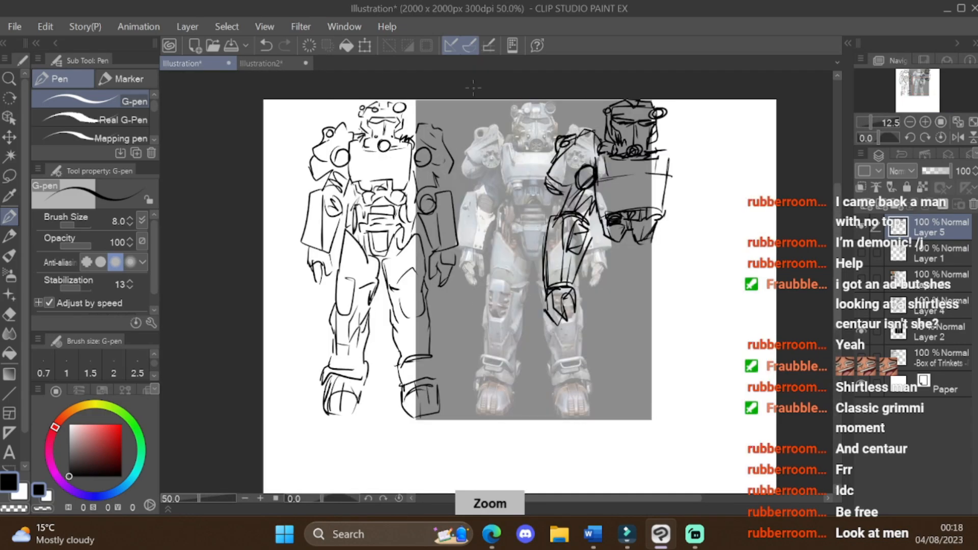
pyautogui.moveTo(607, 259); pyautogui.dragTo(614, 277)
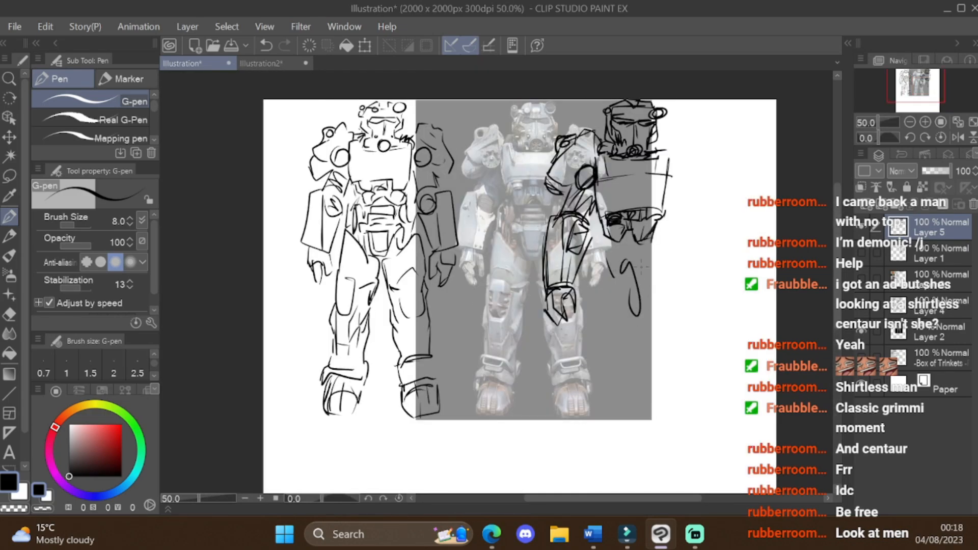
pyautogui.hotkey('ctrl', 'z')
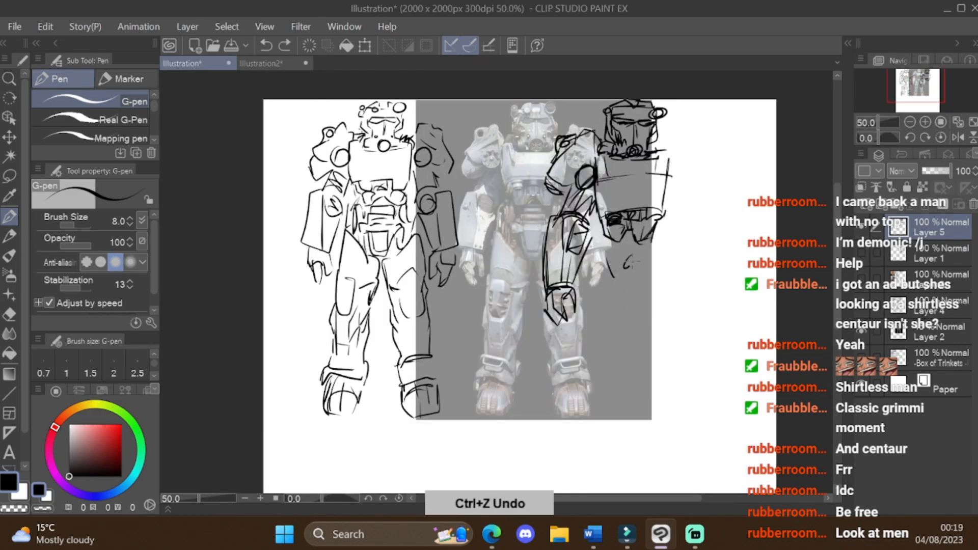
pyautogui.moveTo(650, 254); pyautogui.dragTo(652, 264)
pyautogui.moveTo(651, 253); pyautogui.dragTo(657, 249)
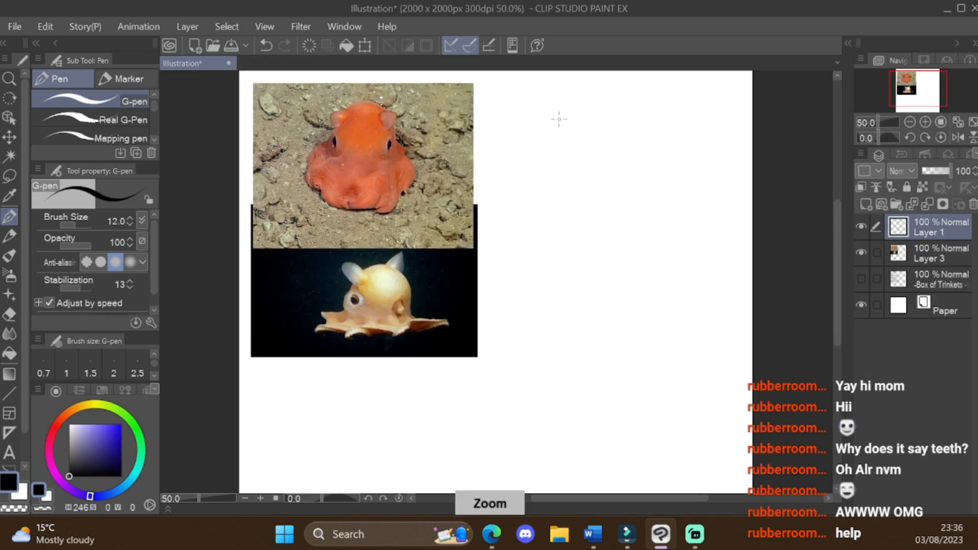
# Step: Sketch the orange octopus's rounded head, ear fins, pointed side arm and skirt to the right of its photo
pyautogui.moveTo(591, 91); pyautogui.dragTo(542, 214)
pyautogui.moveTo(642, 148); pyautogui.dragTo(606, 216)
pyautogui.moveTo(619, 102); pyautogui.dragTo(642, 122)
pyautogui.moveTo(627, 138)
pyautogui.mouseDown()
pyautogui.moveTo(624, 163)
pyautogui.moveTo(664, 163)
pyautogui.mouseUp()
pyautogui.moveTo(665, 163); pyautogui.dragTo(646, 172)
pyautogui.moveTo(594, 225); pyautogui.dragTo(614, 221)
pyautogui.moveTo(556, 216)
pyautogui.mouseDown()
pyautogui.moveTo(581, 207)
pyautogui.moveTo(585, 221)
pyautogui.mouseUp()
pyautogui.press('e')
pyautogui.press('p')
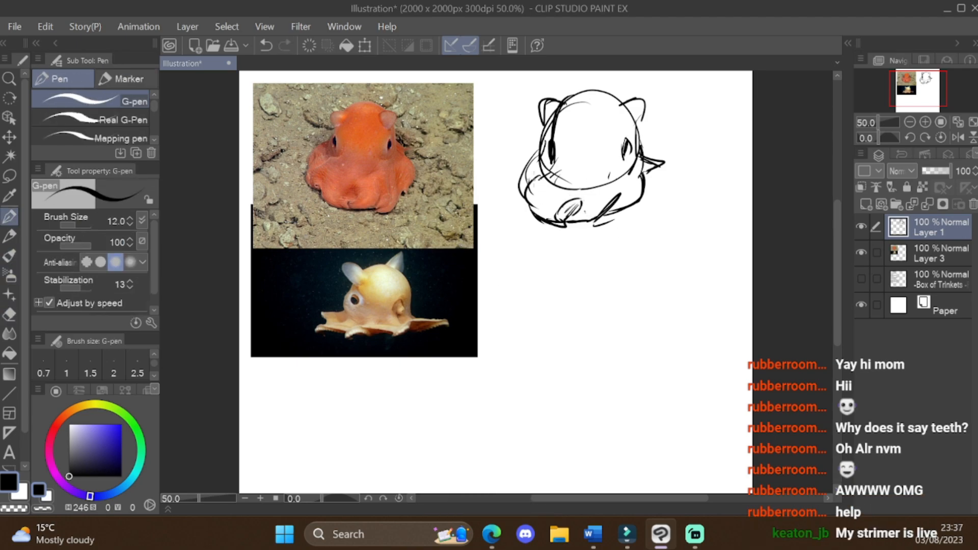
# Step: Refine the first octopus sketch's head outline, left ear and left arm, and hatch the right side of its skirt
pyautogui.hotkey('ctrl', 'z')
pyautogui.moveTo(553, 119); pyautogui.dragTo(540, 147)
pyautogui.moveTo(566, 100); pyautogui.dragTo(623, 102)
pyautogui.moveTo(622, 105); pyautogui.dragTo(643, 120)
pyautogui.moveTo(537, 144); pyautogui.dragTo(514, 169)
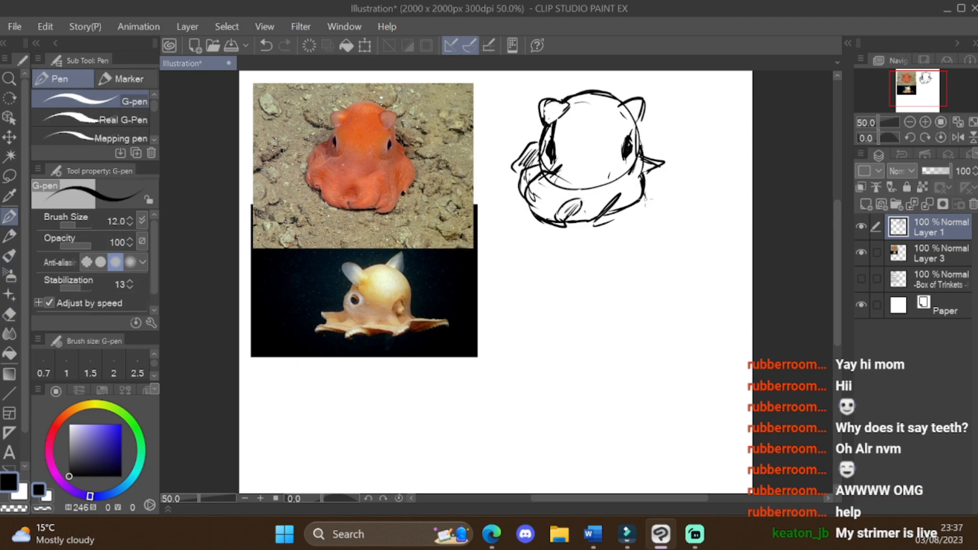
pyautogui.moveTo(640, 189); pyautogui.dragTo(591, 228)
pyautogui.moveTo(645, 196); pyautogui.dragTo(618, 229)
pyautogui.moveTo(643, 140)
pyautogui.mouseDown()
pyautogui.moveTo(673, 166)
pyautogui.moveTo(612, 176)
pyautogui.mouseUp()
# Step: Sketch the pale octopus's domed head, ear fins and eyes beneath the first octopus sketch
pyautogui.moveTo(837, 268); pyautogui.dragTo(837, 279)
pyautogui.scroll(1, 557, 258)
pyautogui.moveTo(496, 288); pyautogui.dragTo(633, 225)
pyautogui.hotkey('ctrl', 'z')
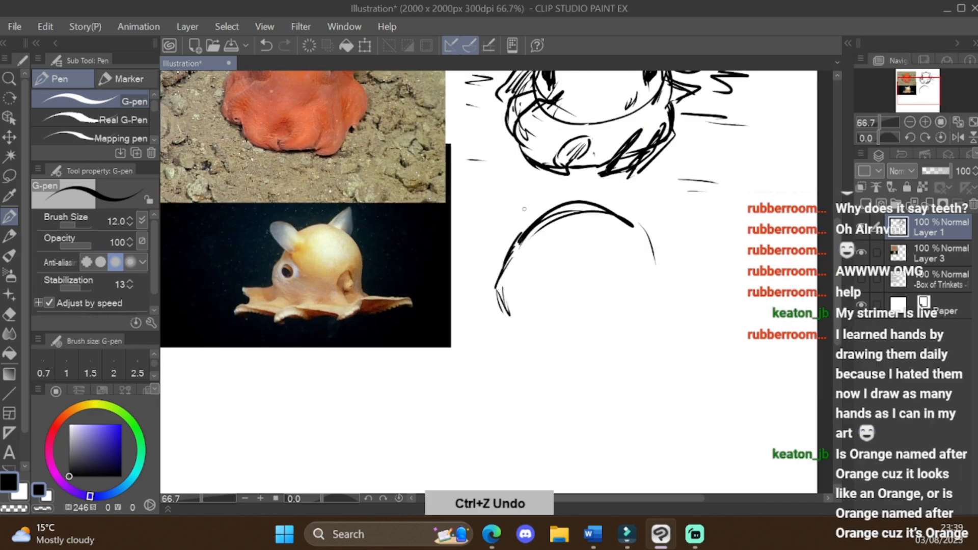
pyautogui.moveTo(533, 254); pyautogui.dragTo(545, 236)
pyautogui.moveTo(597, 205); pyautogui.dragTo(645, 217)
pyautogui.moveTo(551, 277); pyautogui.dragTo(535, 301)
pyautogui.moveTo(643, 233)
pyautogui.mouseDown()
pyautogui.moveTo(658, 279)
pyautogui.moveTo(653, 327)
pyautogui.mouseUp()
pyautogui.hotkey('ctrl', 'z')
pyautogui.moveTo(608, 297); pyautogui.dragTo(632, 296)
pyautogui.moveTo(604, 312); pyautogui.dragTo(629, 319)
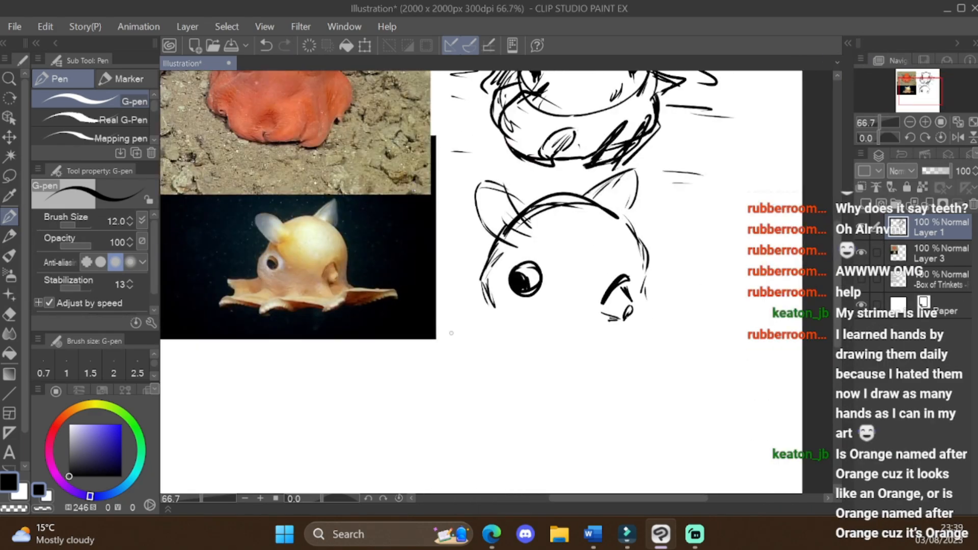
# Step: Select the left part of the second octopus's head and shift its ear, eye and edge inward
pyautogui.press('m')
pyautogui.moveTo(500, 326); pyautogui.dragTo(561, 378)
pyautogui.hotkey('ctrl', 'd')
pyautogui.press('p')
# Step: Sketch the second octopus's spreading skirt with its left tip and front and right folds
pyautogui.moveTo(511, 298); pyautogui.dragTo(456, 306)
pyautogui.moveTo(482, 356); pyautogui.dragTo(544, 342)
pyautogui.moveTo(602, 340); pyautogui.dragTo(702, 319)
pyautogui.hotkey('ctrl', 'z')
pyautogui.moveTo(608, 299)
pyautogui.mouseDown()
pyautogui.moveTo(618, 321)
pyautogui.moveTo(585, 327)
pyautogui.mouseUp()
pyautogui.hotkey('ctrl', 'z')
pyautogui.moveTo(603, 340); pyautogui.dragTo(592, 352)
pyautogui.moveTo(701, 319); pyautogui.dragTo(732, 331)
pyautogui.hotkey('ctrl', 'z')
pyautogui.moveTo(543, 334); pyautogui.dragTo(597, 336)
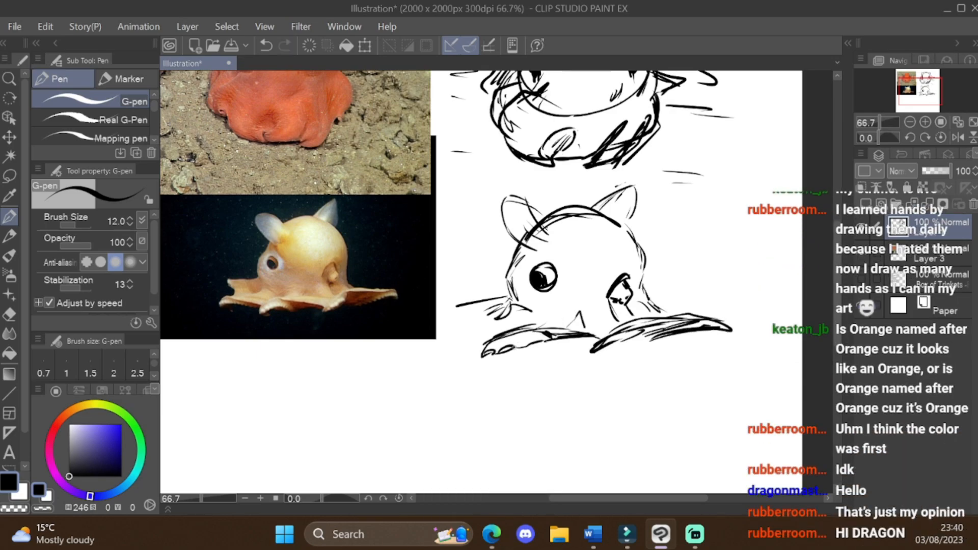
# Step: Add strokes to the front fold and left tip of the second octopus's skirt
pyautogui.moveTo(513, 348); pyautogui.dragTo(546, 340)
pyautogui.moveTo(443, 308); pyautogui.dragTo(469, 327)
pyautogui.moveTo(439, 347)
pyautogui.mouseDown()
pyautogui.moveTo(493, 335)
pyautogui.moveTo(436, 352)
pyautogui.mouseUp()
pyautogui.press('p')
pyautogui.moveTo(486, 268); pyautogui.dragTo(477, 284)
# Step: Transform the second octopus's left eye and go over its left ear and the sides of its head
pyautogui.press('m')
pyautogui.moveTo(544, 255)
pyautogui.mouseDown()
pyautogui.moveTo(531, 277)
pyautogui.moveTo(537, 283)
pyautogui.mouseUp()
pyautogui.hotkey('ctrl', 't')
pyautogui.press('p')
pyautogui.hotkey('ctrl', 'd')
pyautogui.moveTo(499, 196); pyautogui.dragTo(540, 221)
pyautogui.moveTo(535, 225); pyautogui.dragTo(555, 248)
pyautogui.moveTo(630, 265); pyautogui.dragTo(641, 293)
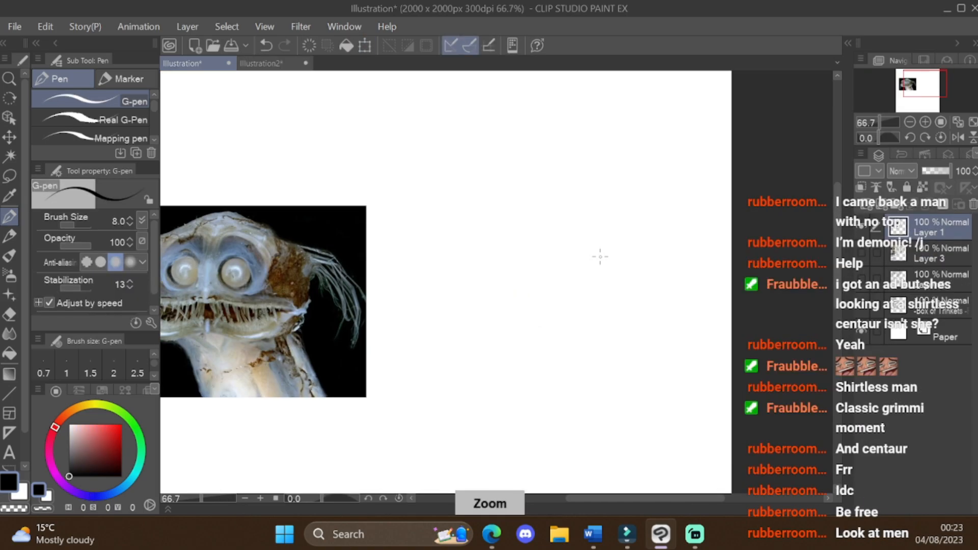
# Step: Sketch the forehead, side contours and round eyes of the toothy creature to the right of its photo
pyautogui.moveTo(674, 180); pyautogui.dragTo(485, 239)
pyautogui.moveTo(706, 245); pyautogui.dragTo(633, 325)
pyautogui.moveTo(561, 218); pyautogui.dragTo(563, 219)
pyautogui.moveTo(637, 216); pyautogui.dragTo(640, 218)
pyautogui.moveTo(516, 234); pyautogui.dragTo(567, 194)
pyautogui.moveTo(642, 197); pyautogui.dragTo(679, 210)
# Step: Sketch the toothy creature's wide lips and jagged teeth
pyautogui.moveTo(507, 280); pyautogui.dragTo(586, 270)
pyautogui.moveTo(646, 304); pyautogui.dragTo(688, 283)
pyautogui.moveTo(561, 291)
pyautogui.mouseDown()
pyautogui.moveTo(586, 270)
pyautogui.moveTo(638, 291)
pyautogui.mouseUp()
pyautogui.moveTo(560, 313); pyautogui.dragTo(579, 341)
# Step: Sketch the toothy creature's brow and eye details, neck lines and hanging side strands
pyautogui.moveTo(545, 187)
pyautogui.mouseDown()
pyautogui.moveTo(642, 174)
pyautogui.moveTo(674, 268)
pyautogui.mouseUp()
pyautogui.moveTo(631, 229); pyautogui.dragTo(643, 250)
pyautogui.moveTo(515, 308); pyautogui.dragTo(501, 367)
pyautogui.moveTo(578, 306)
pyautogui.mouseDown()
pyautogui.moveTo(612, 305)
pyautogui.moveTo(614, 389)
pyautogui.mouseUp()
pyautogui.moveTo(615, 209); pyautogui.dragTo(654, 196)
pyautogui.moveTo(524, 195); pyautogui.dragTo(497, 266)
pyautogui.moveTo(683, 191); pyautogui.dragTo(784, 210)
# Step: Undo the last stroke and redraw the creature's forehead lines and the long strands on its right
pyautogui.scroll(-1, 812, 187)
pyautogui.scroll(1, 749, 402)
pyautogui.hotkey('ctrl', 'z')
pyautogui.moveTo(620, 200); pyautogui.dragTo(688, 194)
pyautogui.moveTo(560, 223)
pyautogui.mouseDown()
pyautogui.moveTo(610, 201)
pyautogui.moveTo(677, 214)
pyautogui.mouseUp()
pyautogui.scroll(-1, 662, 214)
pyautogui.moveTo(701, 150)
pyautogui.mouseDown()
pyautogui.moveTo(759, 203)
pyautogui.moveTo(734, 254)
pyautogui.mouseUp()
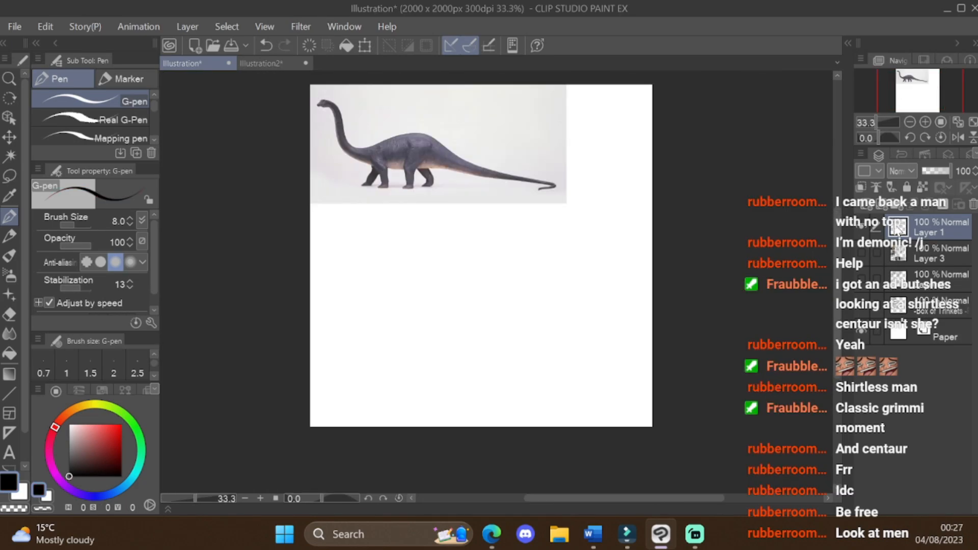
# Step: Sketch the long-necked dinosaur's head, neck, body and legs freehand below its reference photo
pyautogui.hotkey('ctrl', 'z')
pyautogui.moveTo(326, 216)
pyautogui.mouseDown()
pyautogui.moveTo(342, 219)
pyautogui.moveTo(361, 252)
pyautogui.mouseUp()
pyautogui.scroll(1, 356, 252)
pyautogui.moveTo(411, 290)
pyautogui.mouseDown()
pyautogui.moveTo(482, 278)
pyautogui.moveTo(478, 259)
pyautogui.moveTo(487, 321)
pyautogui.mouseUp()
pyautogui.moveTo(411, 291)
pyautogui.mouseDown()
pyautogui.moveTo(409, 329)
pyautogui.moveTo(389, 318)
pyautogui.moveTo(378, 351)
pyautogui.moveTo(396, 373)
pyautogui.moveTo(444, 318)
pyautogui.moveTo(366, 332)
pyautogui.mouseUp()
pyautogui.scroll(1, 402, 346)
pyautogui.scroll(-1, 496, 461)
pyautogui.scroll(1, 400, 326)
pyautogui.hotkey('ctrl', 'z')
pyautogui.scroll(2, 326, 204)
pyautogui.scroll(3, 415, 314)
pyautogui.moveTo(433, 275); pyautogui.dragTo(346, 352)
pyautogui.scroll(-3, 453, 316)
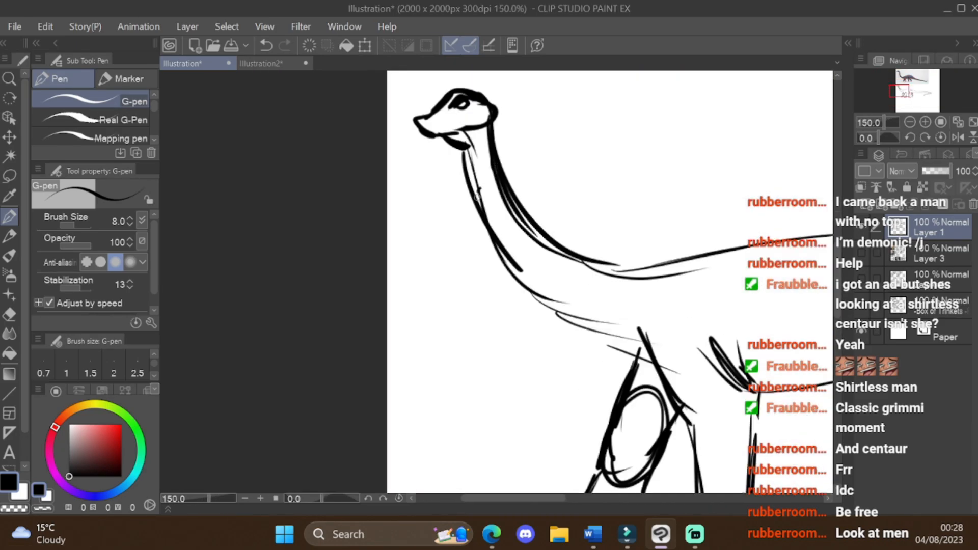
# Step: Adjust the dinosaur's head area with a selection and redraw both sides of its neck
pyautogui.scroll(-3, 459, 204)
pyautogui.press('m')
pyautogui.moveTo(302, 216); pyautogui.dragTo(302, 219)
pyautogui.hotkey('ctrl', 'd')
pyautogui.press('p')
pyautogui.scroll(3, 306, 240)
pyautogui.scroll(-3, 345, 326)
pyautogui.hotkey('ctrl', 'z')
pyautogui.moveTo(333, 319); pyautogui.dragTo(363, 378)
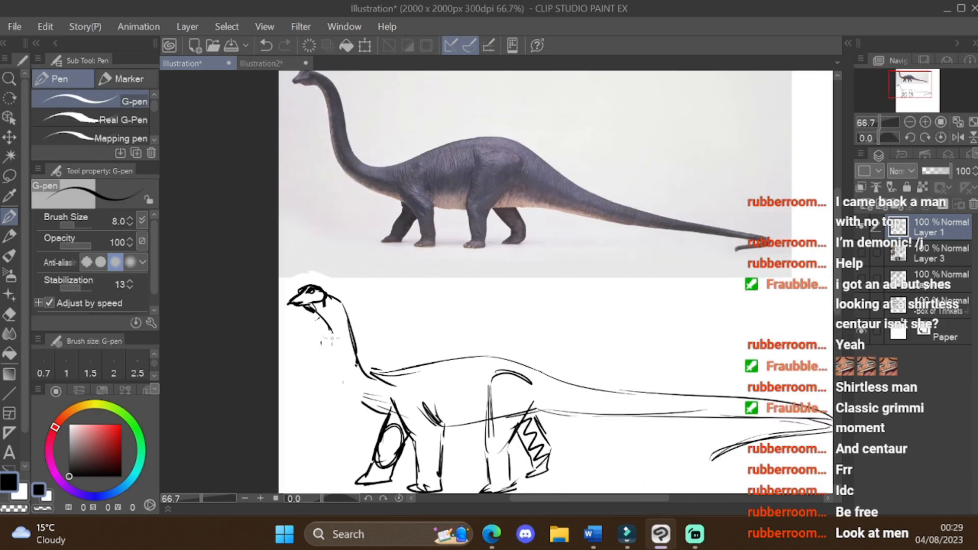
pyautogui.scroll(2, 329, 331)
pyautogui.moveTo(382, 240); pyautogui.dragTo(408, 261)
# Step: Transform the dinosaur's tail to slope downward, and reinforce the tail's underside and a front leg
pyautogui.scroll(-1, 366, 271)
pyautogui.scroll(-1, 458, 285)
pyautogui.press('m')
pyautogui.moveTo(377, 138); pyautogui.dragTo(379, 148)
pyautogui.hotkey('ctrl', 't')
pyautogui.moveTo(631, 212); pyautogui.dragTo(626, 244)
pyautogui.press('Return')
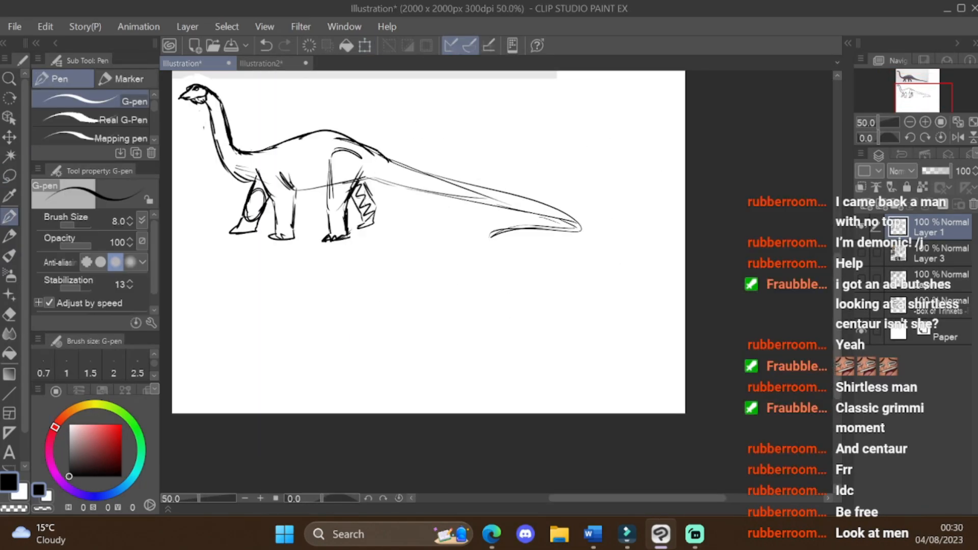
pyautogui.moveTo(365, 179); pyautogui.dragTo(489, 201)
pyautogui.moveTo(279, 164); pyautogui.dragTo(294, 239)
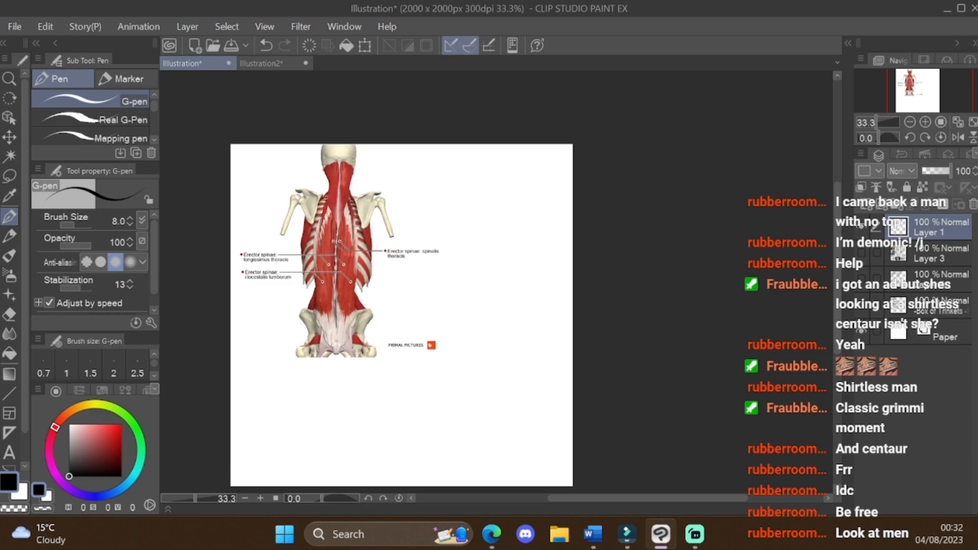
# Step: Add a new layer and sketch the neck sides and the first shoulder lines beside the back-muscle reference
pyautogui.hotkey('ctrl', '+')
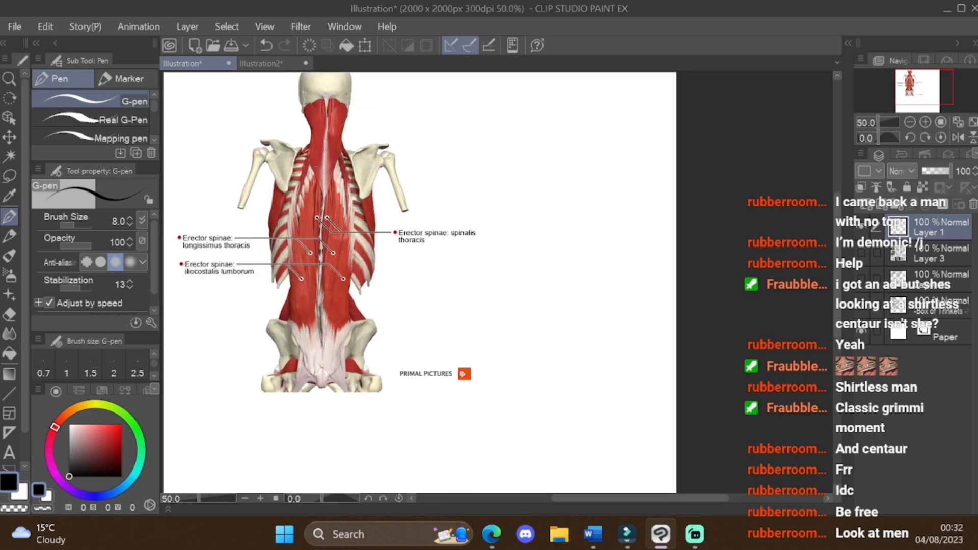
pyautogui.hotkey('ctrl', 'z')
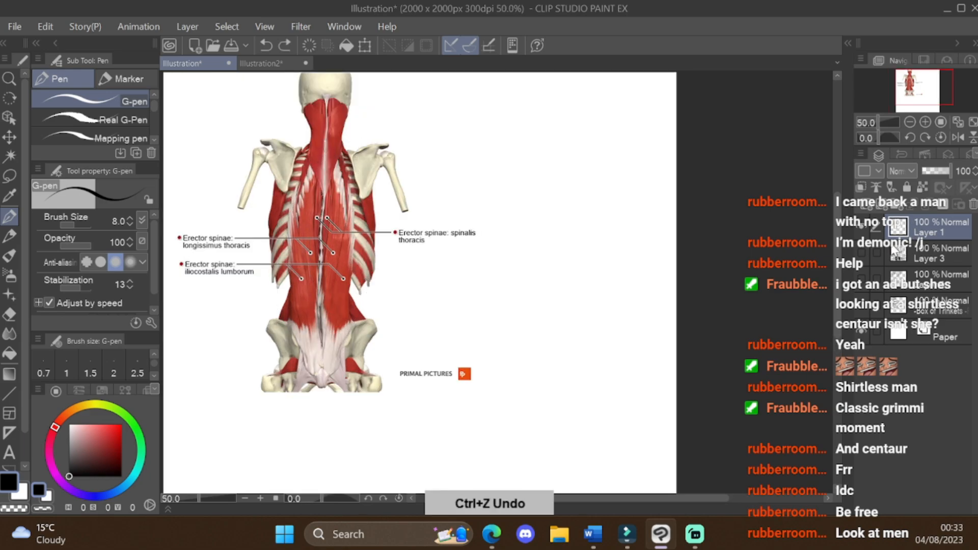
pyautogui.click(866, 205)
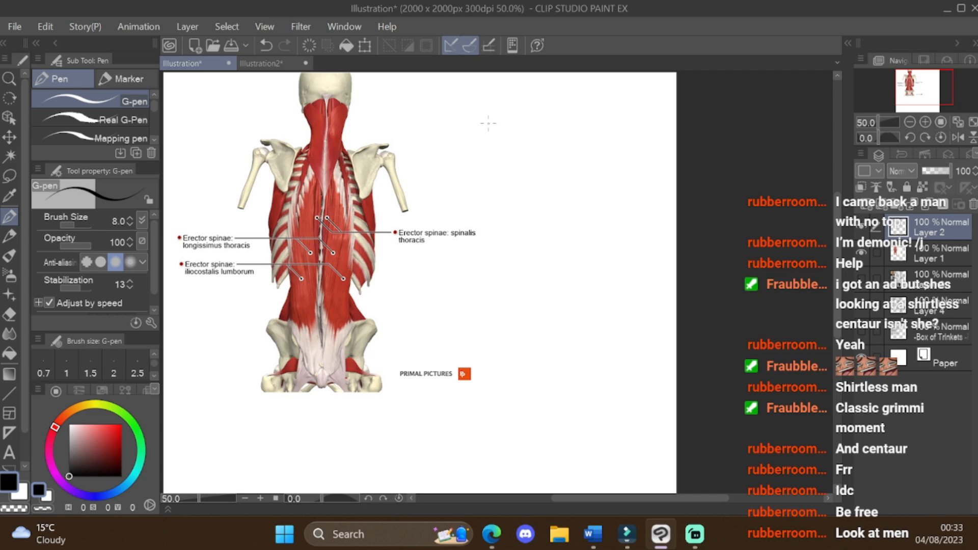
pyautogui.moveTo(493, 102)
pyautogui.mouseDown()
pyautogui.moveTo(494, 143)
pyautogui.moveTo(508, 161)
pyautogui.mouseUp()
pyautogui.moveTo(515, 163)
pyautogui.mouseDown()
pyautogui.moveTo(535, 142)
pyautogui.moveTo(519, 161)
pyautogui.mouseUp()
pyautogui.moveTo(534, 103)
pyautogui.mouseDown()
pyautogui.moveTo(534, 136)
pyautogui.moveTo(470, 199)
pyautogui.mouseUp()
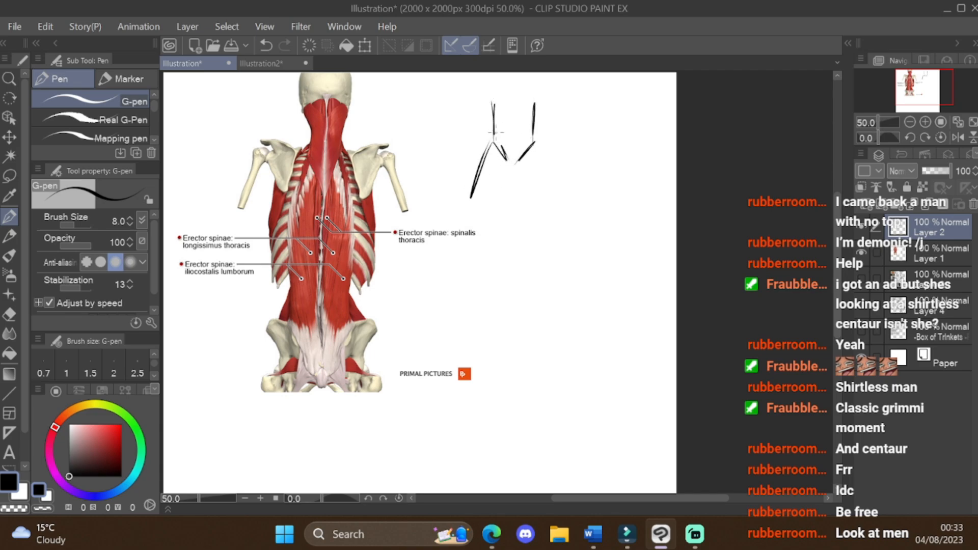
pyautogui.moveTo(534, 143); pyautogui.dragTo(549, 187)
# Step: Trace the long erector spinae fibres down both sides of the spine on the anatomy reference
pyautogui.scroll(2, 296, 132)
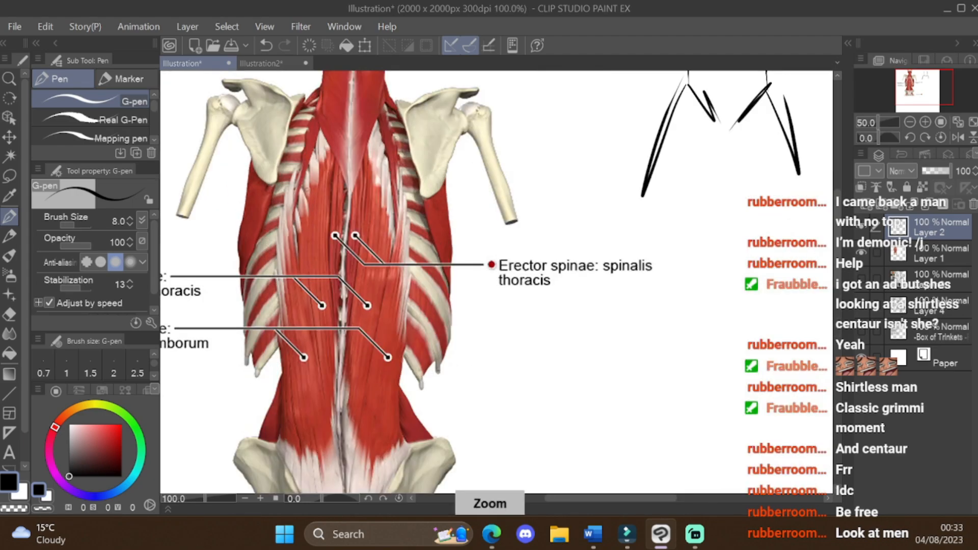
pyautogui.moveTo(320, 131)
pyautogui.mouseDown()
pyautogui.moveTo(288, 243)
pyautogui.moveTo(306, 428)
pyautogui.mouseUp()
pyautogui.hotkey('ctrl', 'z')
pyautogui.hotkey('ctrl', 'z')
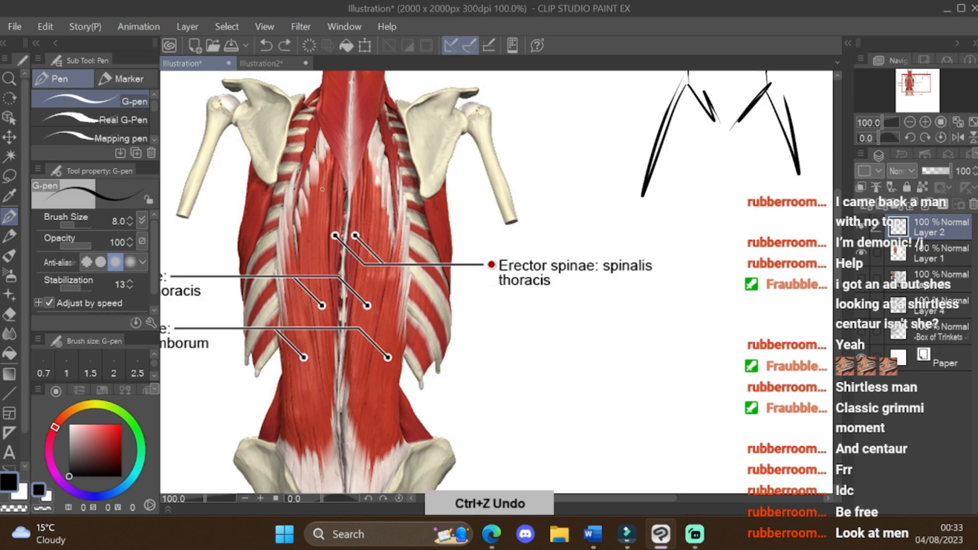
pyautogui.moveTo(327, 155); pyautogui.dragTo(320, 297)
pyautogui.moveTo(331, 177); pyautogui.dragTo(336, 309)
pyautogui.moveTo(338, 213)
pyautogui.mouseDown()
pyautogui.moveTo(341, 278)
pyautogui.moveTo(321, 383)
pyautogui.mouseUp()
pyautogui.moveTo(312, 249)
pyautogui.mouseDown()
pyautogui.moveTo(317, 406)
pyautogui.moveTo(306, 392)
pyautogui.mouseUp()
pyautogui.moveTo(295, 286); pyautogui.dragTo(306, 369)
pyautogui.moveTo(378, 225); pyautogui.dragTo(367, 379)
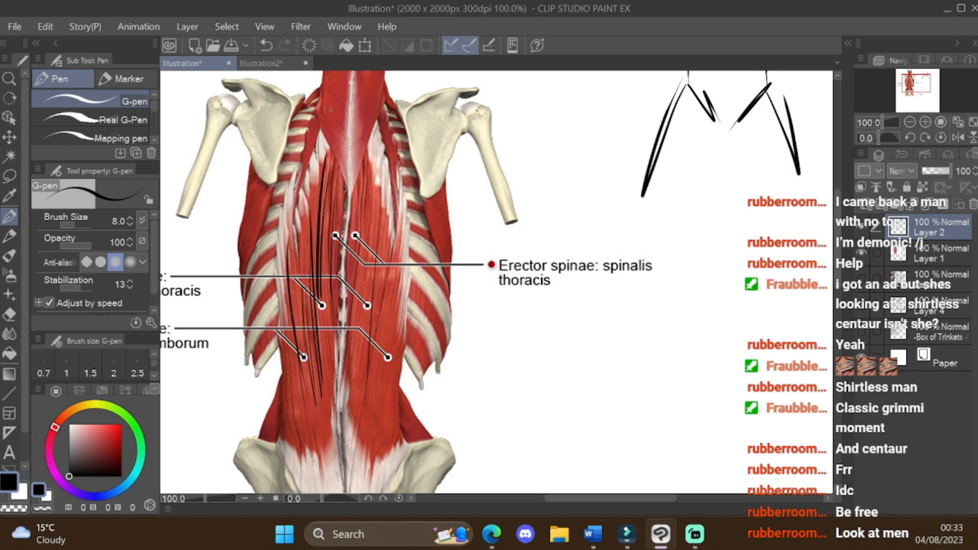
pyautogui.moveTo(331, 109); pyautogui.dragTo(337, 158)
# Step: Undo the last trace stroke and trace the muscle fibres below the left shoulder blade on the reference
pyautogui.scroll(-1, 341, 146)
pyautogui.scroll(2, 283, 143)
pyautogui.hotkey('ctrl', 'z')
pyautogui.moveTo(307, 207); pyautogui.dragTo(278, 260)
pyautogui.moveTo(299, 222)
pyautogui.mouseDown()
pyautogui.moveTo(281, 274)
pyautogui.moveTo(285, 310)
pyautogui.mouseUp()
pyautogui.moveTo(303, 238); pyautogui.dragTo(292, 310)
pyautogui.scroll(-2, 298, 256)
pyautogui.scroll(1, 334, 199)
# Step: Trace the neck and upper-back muscle fibres on the reference, and undo the traced strokes
pyautogui.moveTo(352, 185)
pyautogui.mouseDown()
pyautogui.moveTo(367, 221)
pyautogui.moveTo(368, 209)
pyautogui.mouseUp()
pyautogui.moveTo(351, 161)
pyautogui.mouseDown()
pyautogui.moveTo(368, 197)
pyautogui.moveTo(371, 171)
pyautogui.mouseUp()
pyautogui.moveTo(355, 127); pyautogui.dragTo(371, 166)
pyautogui.moveTo(354, 104); pyautogui.dragTo(370, 150)
pyautogui.moveTo(367, 104); pyautogui.dragTo(374, 134)
pyautogui.moveTo(407, 98); pyautogui.dragTo(389, 141)
pyautogui.moveTo(412, 120)
pyautogui.mouseDown()
pyautogui.moveTo(387, 165)
pyautogui.moveTo(384, 196)
pyautogui.mouseUp()
pyautogui.moveTo(401, 176); pyautogui.dragTo(378, 242)
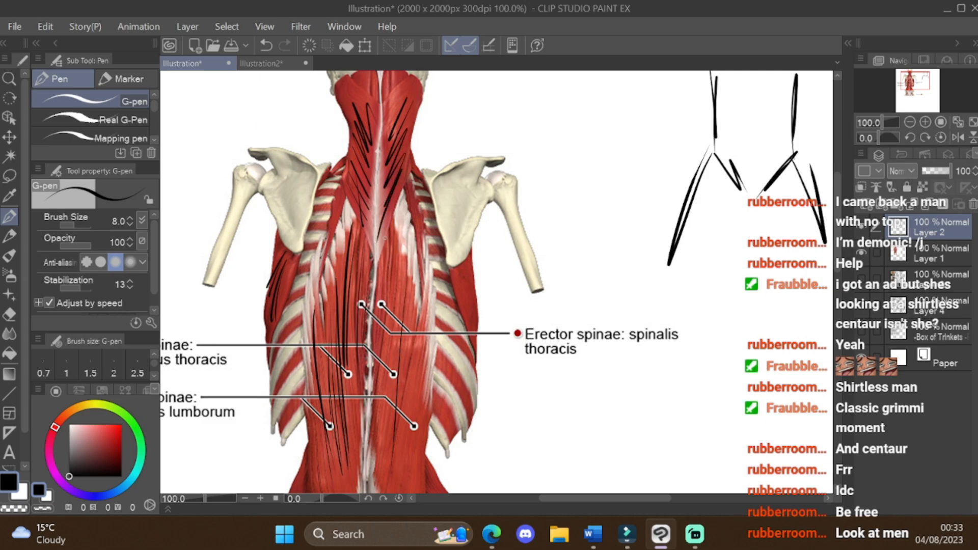
pyautogui.hotkey('ctrl', 'z')
pyautogui.hotkey('ctrl', 'z')
pyautogui.hotkey('ctrl', 'z')
pyautogui.hotkey('ctrl', 'z')
pyautogui.hotkey('ctrl', 'z')
pyautogui.hotkey('ctrl', 'z')
pyautogui.hotkey('ctrl', 'z')
pyautogui.hotkey('ctrl', 'z')
# Step: Sketch the left back-muscle column and the spine with long vertical strokes beside the reference
pyautogui.scroll(-2, 562, 129)
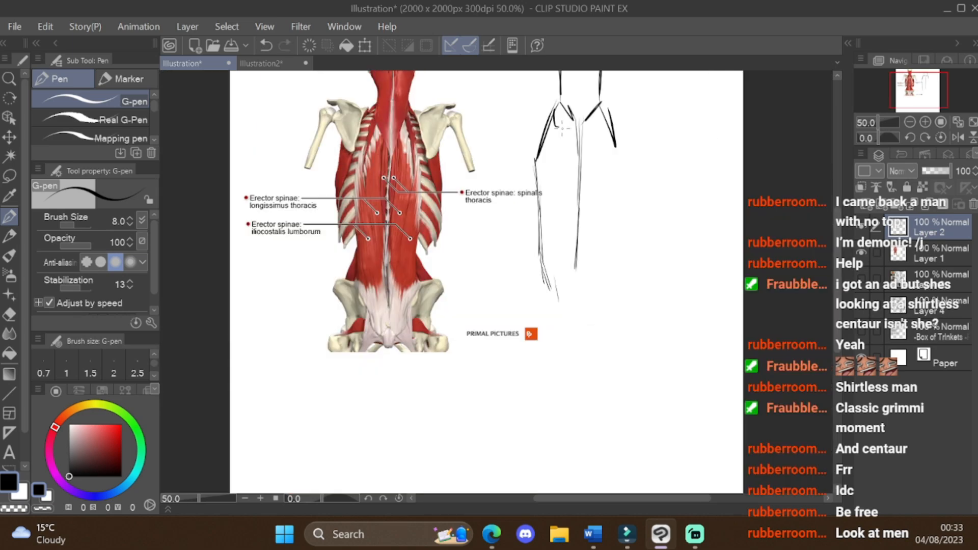
pyautogui.moveTo(564, 101)
pyautogui.mouseDown()
pyautogui.moveTo(555, 142)
pyautogui.moveTo(539, 133)
pyautogui.moveTo(537, 170)
pyautogui.mouseUp()
pyautogui.moveTo(545, 148); pyautogui.dragTo(543, 208)
pyautogui.moveTo(543, 173); pyautogui.dragTo(545, 281)
pyautogui.moveTo(544, 214); pyautogui.dragTo(551, 275)
pyautogui.moveTo(547, 162); pyautogui.dragTo(549, 213)
pyautogui.moveTo(551, 263); pyautogui.dragTo(553, 282)
pyautogui.moveTo(558, 129)
pyautogui.mouseDown()
pyautogui.moveTo(553, 285)
pyautogui.moveTo(563, 287)
pyautogui.mouseUp()
pyautogui.moveTo(575, 140); pyautogui.dragTo(571, 287)
pyautogui.moveTo(579, 119); pyautogui.dragTo(580, 280)
pyautogui.moveTo(581, 181); pyautogui.dragTo(579, 280)
# Step: Sketch both shoulder blades and fill the right back-muscle column with long vertical strokes
pyautogui.moveTo(603, 86); pyautogui.dragTo(588, 127)
pyautogui.moveTo(582, 71); pyautogui.dragTo(584, 118)
pyautogui.moveTo(553, 95)
pyautogui.mouseDown()
pyautogui.moveTo(522, 109)
pyautogui.moveTo(539, 159)
pyautogui.mouseUp()
pyautogui.moveTo(611, 95); pyautogui.dragTo(647, 99)
pyautogui.moveTo(609, 108); pyautogui.dragTo(658, 105)
pyautogui.moveTo(590, 134); pyautogui.dragTo(584, 281)
pyautogui.moveTo(605, 117); pyautogui.dragTo(620, 160)
pyautogui.moveTo(622, 162); pyautogui.dragTo(613, 278)
pyautogui.moveTo(603, 105)
pyautogui.mouseDown()
pyautogui.moveTo(590, 138)
pyautogui.moveTo(600, 272)
pyautogui.mouseUp()
pyautogui.moveTo(614, 152); pyautogui.dragTo(606, 258)
pyautogui.moveTo(612, 223); pyautogui.dragTo(617, 287)
pyautogui.moveTo(607, 245); pyautogui.dragTo(604, 265)
# Step: Sketch the angled hip lines below the left and right muscle columns
pyautogui.moveTo(576, 268); pyautogui.dragTo(572, 297)
pyautogui.moveTo(544, 262); pyautogui.dragTo(534, 302)
pyautogui.moveTo(540, 268)
pyautogui.mouseDown()
pyautogui.moveTo(536, 306)
pyautogui.moveTo(552, 325)
pyautogui.mouseUp()
pyautogui.moveTo(540, 305); pyautogui.dragTo(554, 332)
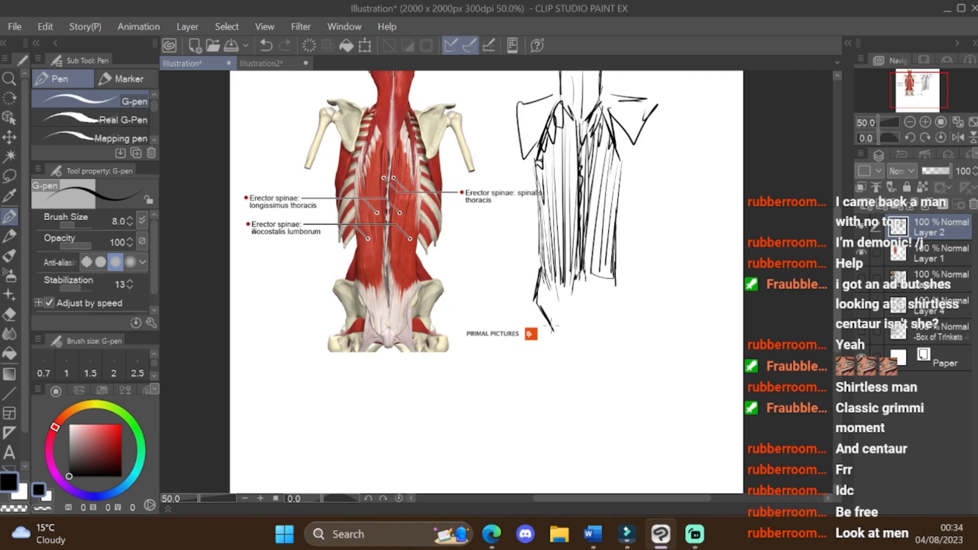
pyautogui.moveTo(624, 300); pyautogui.dragTo(604, 346)
# Step: Switch the pen to pure red and overlay strokes along the spine, the left muscle column and the lower back
pyautogui.moveTo(574, 170); pyautogui.dragTo(567, 244)
pyautogui.click(122, 424)
pyautogui.moveTo(568, 119); pyautogui.dragTo(576, 191)
pyautogui.moveTo(577, 122); pyautogui.dragTo(580, 269)
pyautogui.moveTo(580, 196); pyautogui.dragTo(574, 279)
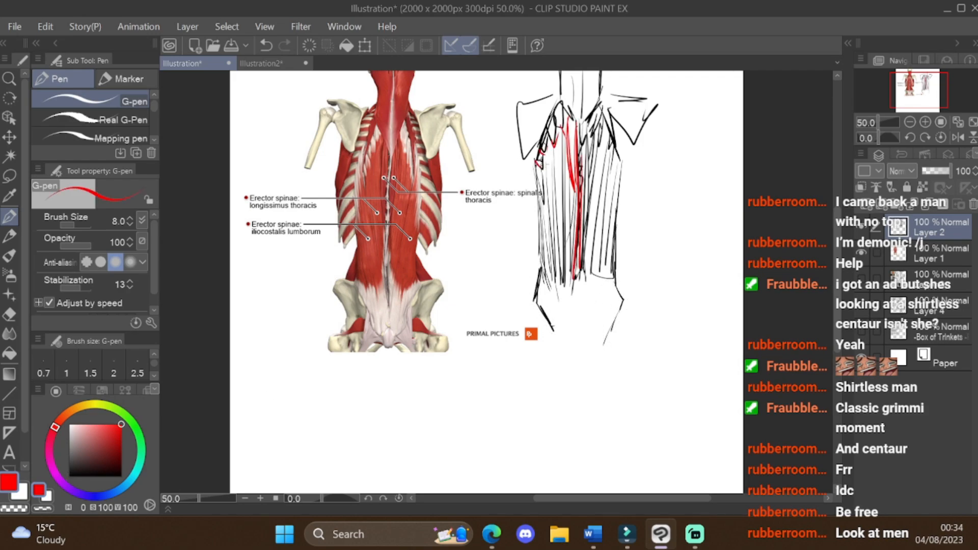
pyautogui.moveTo(543, 170)
pyautogui.mouseDown()
pyautogui.moveTo(542, 239)
pyautogui.moveTo(563, 300)
pyautogui.mouseUp()
pyautogui.moveTo(580, 269); pyautogui.dragTo(583, 295)
pyautogui.moveTo(592, 289); pyautogui.dragTo(605, 291)
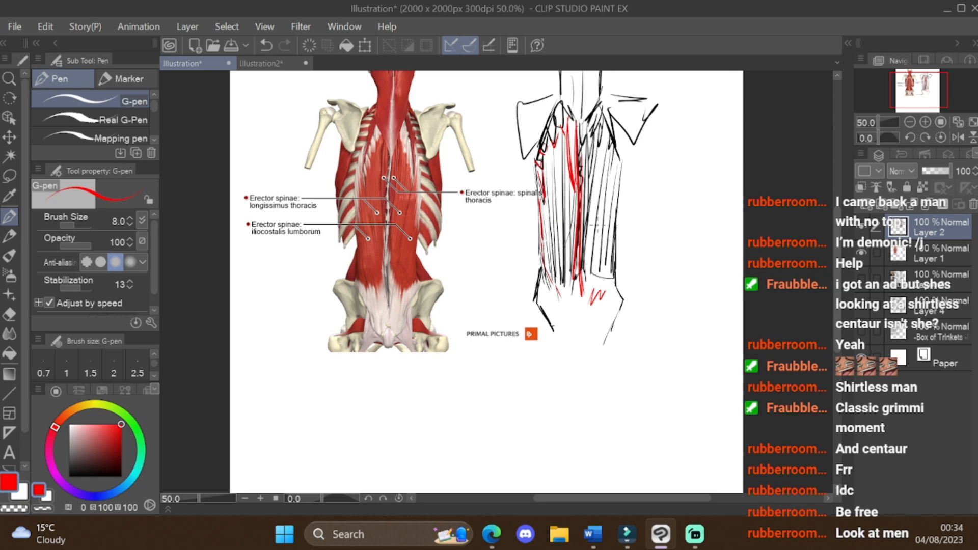
# Step: Try red strokes down the inside of the left muscle column and undo them
pyautogui.moveTo(566, 136); pyautogui.dragTo(560, 203)
pyautogui.moveTo(563, 144); pyautogui.dragTo(563, 268)
pyautogui.moveTo(566, 245); pyautogui.dragTo(567, 277)
pyautogui.hotkey('ctrl', 'z')
pyautogui.hotkey('ctrl', 'z')
pyautogui.hotkey('ctrl', 'z')
pyautogui.hotkey('ctrl', 'z')
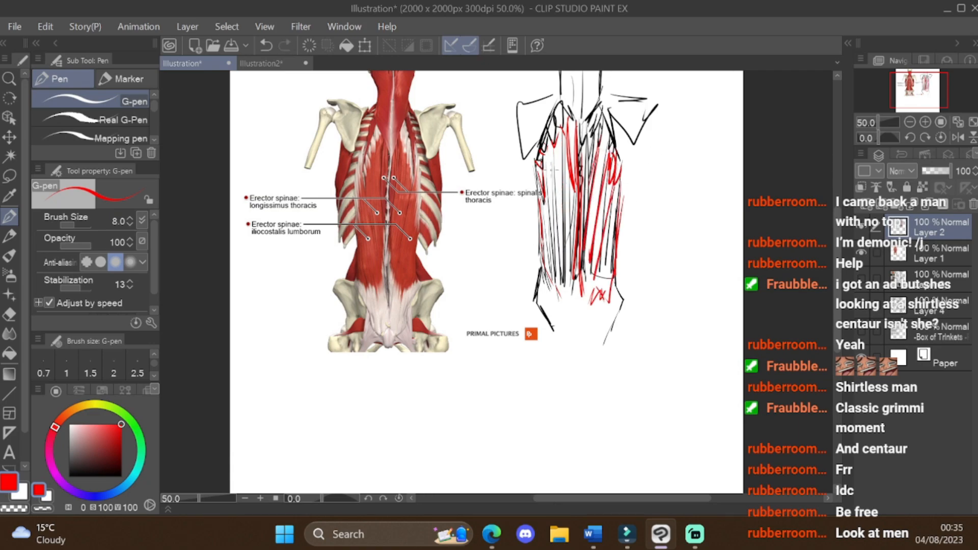
# Step: Mark the upper ends of the left and right muscle columns with short red strokes
pyautogui.moveTo(553, 163); pyautogui.dragTo(544, 181)
pyautogui.moveTo(557, 126)
pyautogui.mouseDown()
pyautogui.moveTo(538, 175)
pyautogui.moveTo(545, 158)
pyautogui.mouseUp()
pyautogui.moveTo(563, 112); pyautogui.dragTo(579, 114)
pyautogui.moveTo(615, 121); pyautogui.dragTo(612, 154)
# Step: Sketch a small separate red diagram of the back-muscle shape beside the black sketch
pyautogui.moveTo(679, 157)
pyautogui.mouseDown()
pyautogui.moveTo(668, 255)
pyautogui.moveTo(687, 161)
pyautogui.mouseUp()
pyautogui.moveTo(690, 157)
pyautogui.mouseDown()
pyautogui.moveTo(708, 174)
pyautogui.moveTo(685, 256)
pyautogui.moveTo(698, 180)
pyautogui.mouseUp()
pyautogui.moveTo(673, 256)
pyautogui.mouseDown()
pyautogui.moveTo(684, 181)
pyautogui.moveTo(667, 181)
pyautogui.moveTo(661, 193)
pyautogui.moveTo(667, 235)
pyautogui.mouseUp()
pyautogui.moveTo(694, 160); pyautogui.dragTo(709, 187)
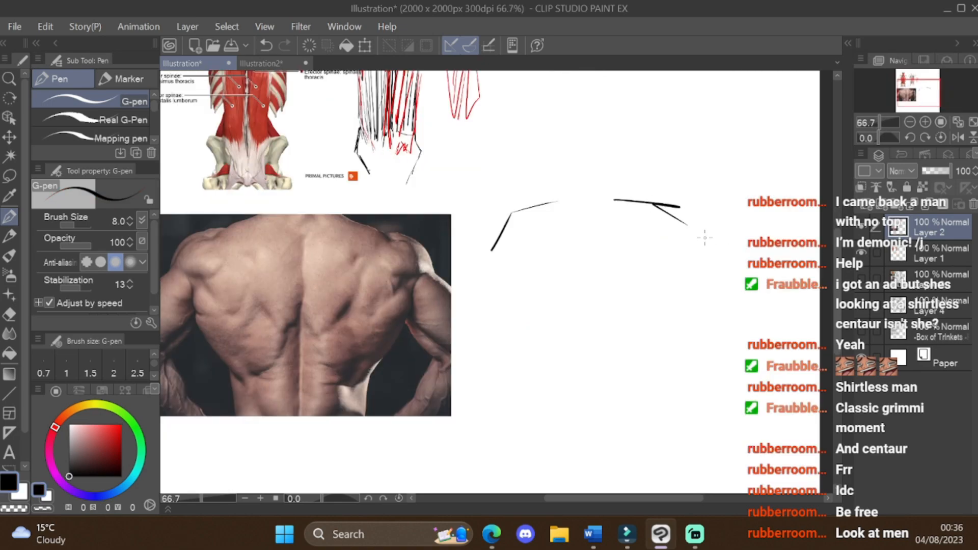
# Step: Sketch the tapering torso sides, the spine line and the waist in black beside the muscular back photo
pyautogui.moveTo(693, 258); pyautogui.dragTo(585, 404)
pyautogui.moveTo(583, 221); pyautogui.dragTo(581, 391)
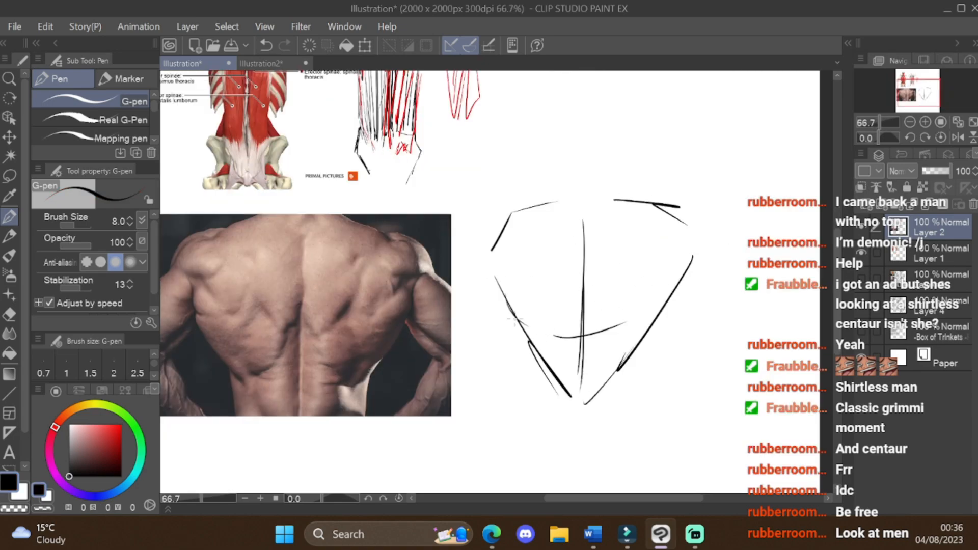
pyautogui.moveTo(494, 273); pyautogui.dragTo(570, 397)
pyautogui.moveTo(688, 270); pyautogui.dragTo(622, 373)
pyautogui.moveTo(527, 361); pyautogui.dragTo(532, 413)
pyautogui.moveTo(657, 344); pyautogui.dragTo(637, 405)
pyautogui.moveTo(523, 322); pyautogui.dragTo(575, 374)
pyautogui.moveTo(587, 283); pyautogui.dragTo(562, 356)
pyautogui.hotkey('ctrl', 'z')
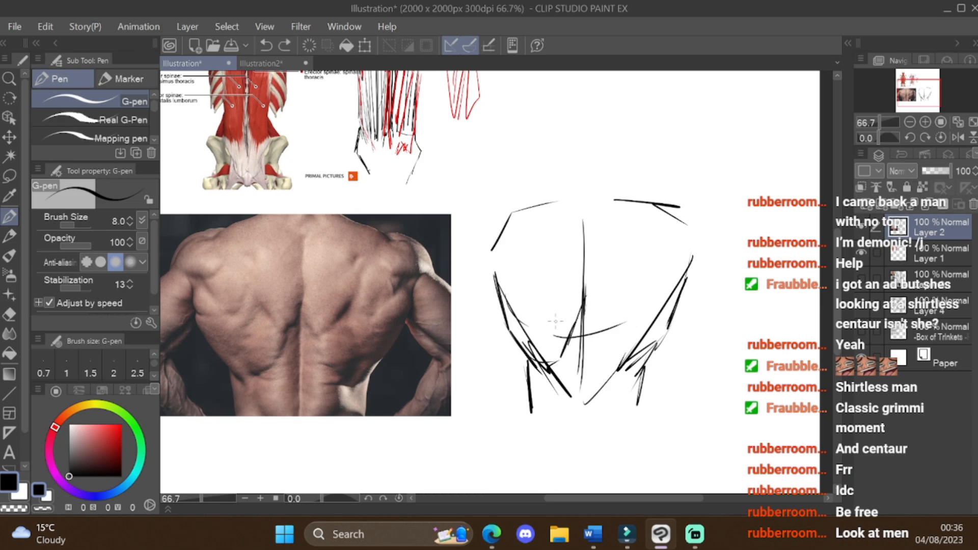
# Step: Draw the inner shoulder-blade curves and short muscle strokes along the spine of the torso sketch
pyautogui.moveTo(535, 276)
pyautogui.mouseDown()
pyautogui.moveTo(581, 306)
pyautogui.moveTo(595, 244)
pyautogui.mouseUp()
pyautogui.moveTo(558, 359); pyautogui.dragTo(586, 295)
pyautogui.moveTo(657, 251); pyautogui.dragTo(582, 398)
pyautogui.moveTo(593, 322); pyautogui.dragTo(583, 334)
pyautogui.moveTo(587, 333); pyautogui.dragTo(571, 351)
pyautogui.moveTo(596, 343); pyautogui.dragTo(574, 361)
pyautogui.moveTo(591, 362); pyautogui.dragTo(569, 382)
pyautogui.moveTo(581, 390); pyautogui.dragTo(572, 417)
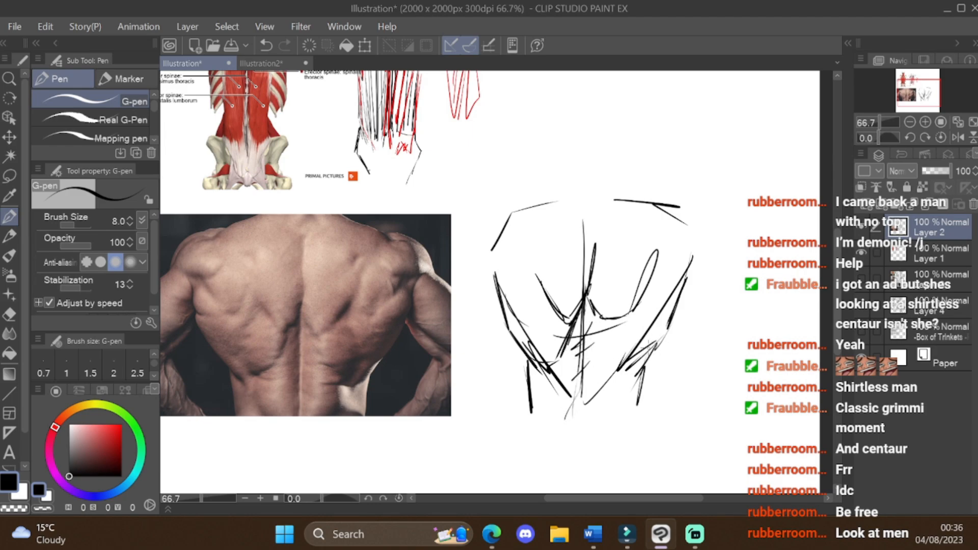
# Step: Reinforce the right and left flanks of the torso sketch with additional strokes
pyautogui.moveTo(672, 306); pyautogui.dragTo(614, 368)
pyautogui.moveTo(639, 363); pyautogui.dragTo(619, 376)
pyautogui.moveTo(664, 323); pyautogui.dragTo(649, 355)
pyautogui.moveTo(494, 295); pyautogui.dragTo(513, 344)
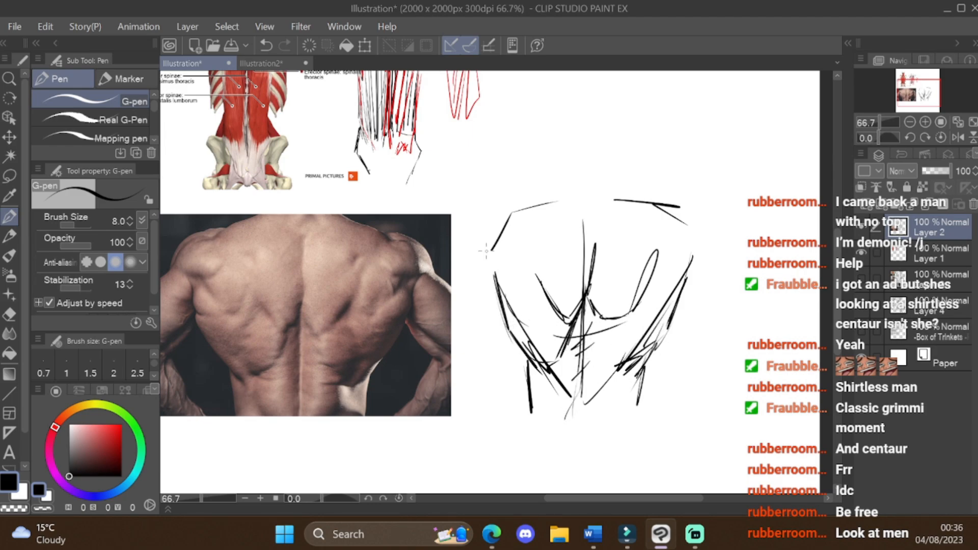
pyautogui.moveTo(486, 276); pyautogui.dragTo(502, 292)
# Step: Draw the left and right shoulder contours of the torso sketch, including the left armpit crease
pyautogui.moveTo(479, 215); pyautogui.dragTo(520, 206)
pyautogui.moveTo(485, 210)
pyautogui.mouseDown()
pyautogui.moveTo(467, 244)
pyautogui.moveTo(528, 212)
pyautogui.mouseUp()
pyautogui.moveTo(482, 218)
pyautogui.mouseDown()
pyautogui.moveTo(461, 244)
pyautogui.moveTo(511, 265)
pyautogui.mouseUp()
pyautogui.moveTo(509, 265); pyautogui.dragTo(537, 246)
pyautogui.moveTo(498, 214); pyautogui.dragTo(565, 193)
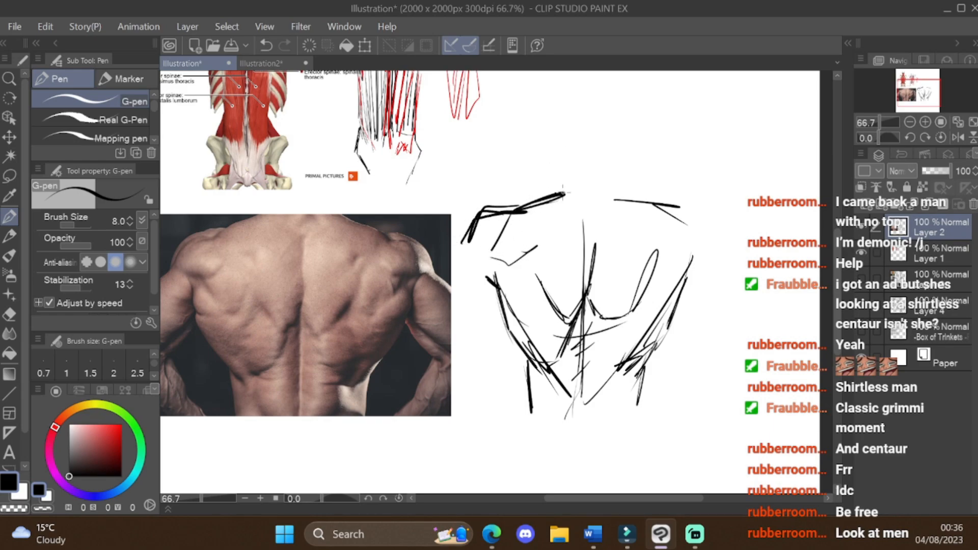
pyautogui.moveTo(628, 199)
pyautogui.mouseDown()
pyautogui.moveTo(693, 209)
pyautogui.moveTo(683, 224)
pyautogui.moveTo(638, 184)
pyautogui.moveTo(682, 224)
pyautogui.moveTo(718, 222)
pyautogui.moveTo(722, 264)
pyautogui.mouseUp()
pyautogui.moveTo(724, 262); pyautogui.dragTo(654, 347)
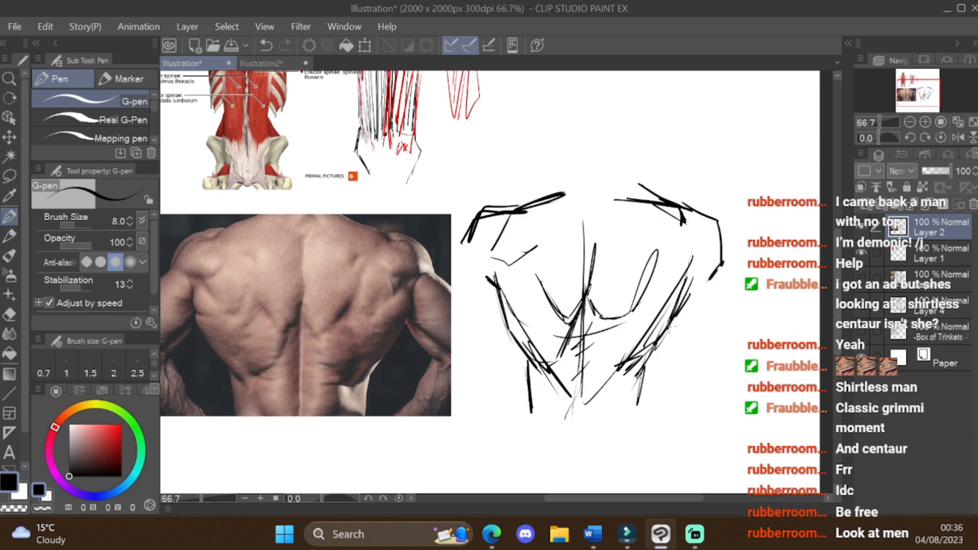
# Step: Reinforce the right flank and the left shoulder-blade line, and undo the last stroke near the left shoulder
pyautogui.moveTo(677, 317); pyautogui.dragTo(638, 370)
pyautogui.moveTo(589, 265); pyautogui.dragTo(590, 304)
pyautogui.moveTo(542, 269); pyautogui.dragTo(553, 314)
pyautogui.moveTo(547, 219)
pyautogui.mouseDown()
pyautogui.moveTo(543, 238)
pyautogui.moveTo(539, 226)
pyautogui.mouseUp()
pyautogui.hotkey('ctrl', 'z')
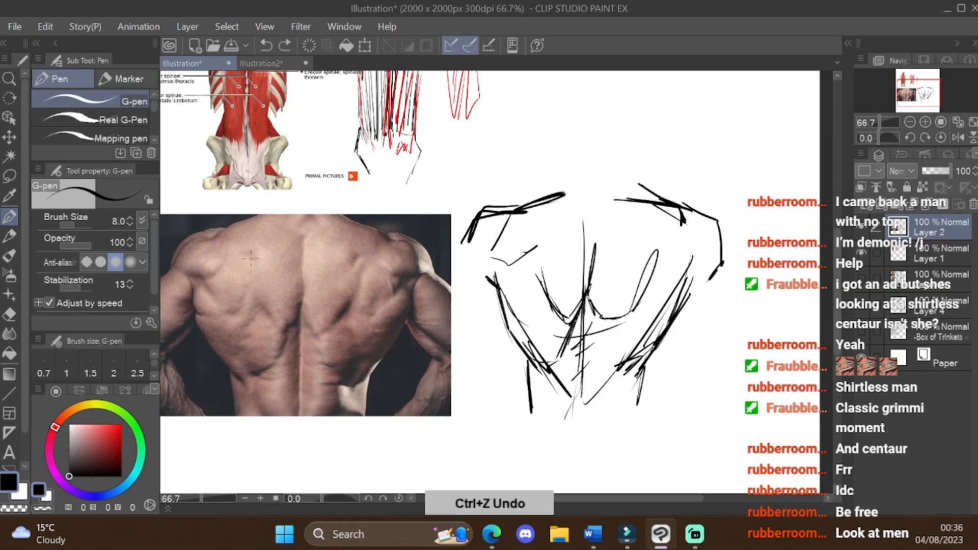
# Step: Mark the shoulder-blade forms and the right armpit muscles directly on the back photo
pyautogui.moveTo(247, 252)
pyautogui.mouseDown()
pyautogui.moveTo(256, 263)
pyautogui.moveTo(239, 255)
pyautogui.mouseUp()
pyautogui.moveTo(359, 253); pyautogui.dragTo(354, 265)
pyautogui.moveTo(361, 285)
pyautogui.mouseDown()
pyautogui.moveTo(338, 316)
pyautogui.moveTo(356, 297)
pyautogui.moveTo(386, 300)
pyautogui.moveTo(399, 284)
pyautogui.mouseUp()
pyautogui.moveTo(391, 298)
pyautogui.mouseDown()
pyautogui.moveTo(379, 307)
pyautogui.moveTo(405, 293)
pyautogui.mouseUp()
# Step: Trace the right arm and both waist contours on the back photo
pyautogui.moveTo(387, 298)
pyautogui.mouseDown()
pyautogui.moveTo(402, 276)
pyautogui.moveTo(429, 276)
pyautogui.moveTo(414, 320)
pyautogui.mouseUp()
pyautogui.moveTo(414, 320)
pyautogui.mouseDown()
pyautogui.moveTo(448, 353)
pyautogui.moveTo(435, 329)
pyautogui.mouseUp()
pyautogui.moveTo(405, 324)
pyautogui.mouseDown()
pyautogui.moveTo(435, 359)
pyautogui.moveTo(440, 389)
pyautogui.mouseUp()
pyautogui.moveTo(426, 363); pyautogui.dragTo(403, 411)
pyautogui.moveTo(406, 328)
pyautogui.mouseDown()
pyautogui.moveTo(346, 387)
pyautogui.moveTo(365, 420)
pyautogui.mouseUp()
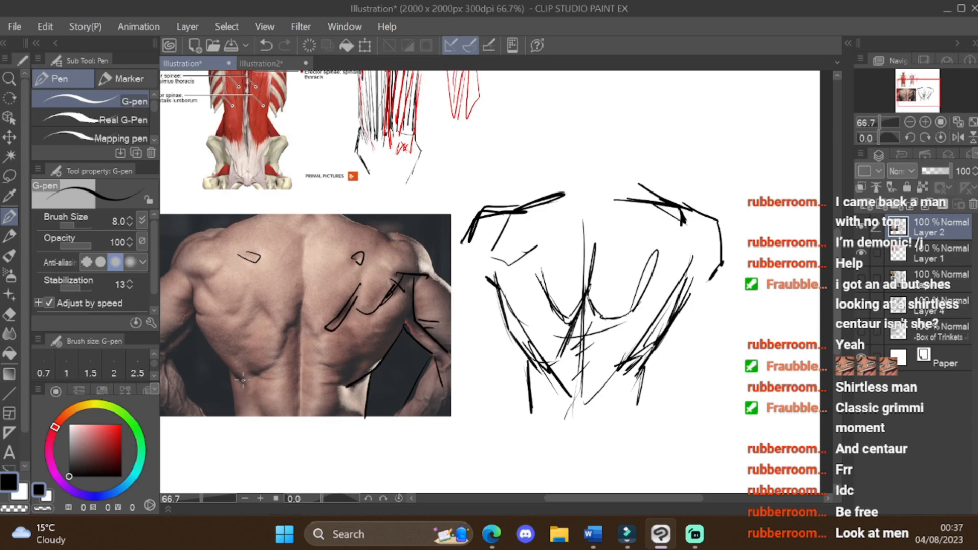
pyautogui.moveTo(210, 329); pyautogui.dragTo(240, 425)
# Step: Strengthen the left torso contour and redraw the right flank and waist line on the sketch
pyautogui.moveTo(505, 292)
pyautogui.mouseDown()
pyautogui.moveTo(500, 315)
pyautogui.moveTo(544, 376)
pyautogui.moveTo(532, 414)
pyautogui.mouseUp()
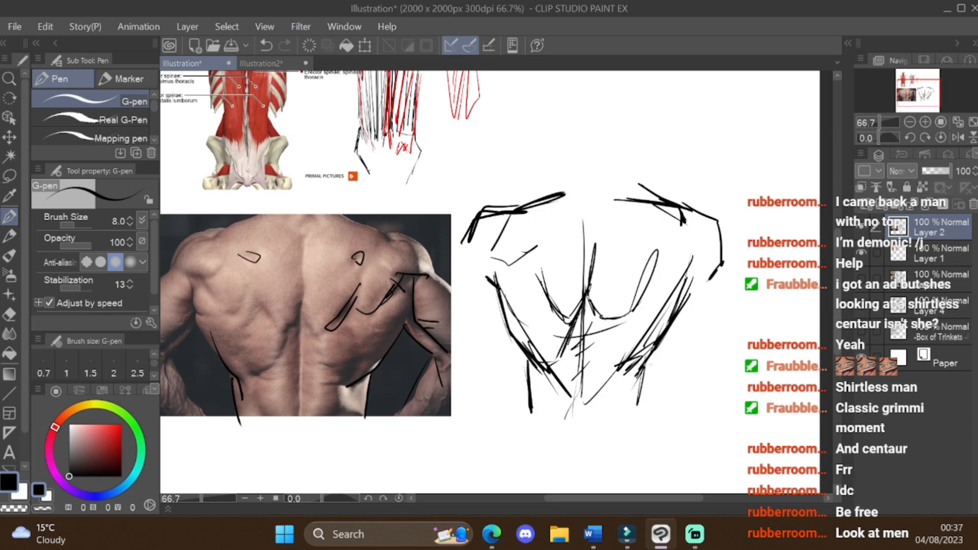
pyautogui.moveTo(647, 355); pyautogui.dragTo(631, 374)
pyautogui.moveTo(661, 337); pyautogui.dragTo(651, 413)
pyautogui.moveTo(653, 360); pyautogui.dragTo(651, 405)
pyautogui.moveTo(691, 283); pyautogui.dragTo(653, 379)
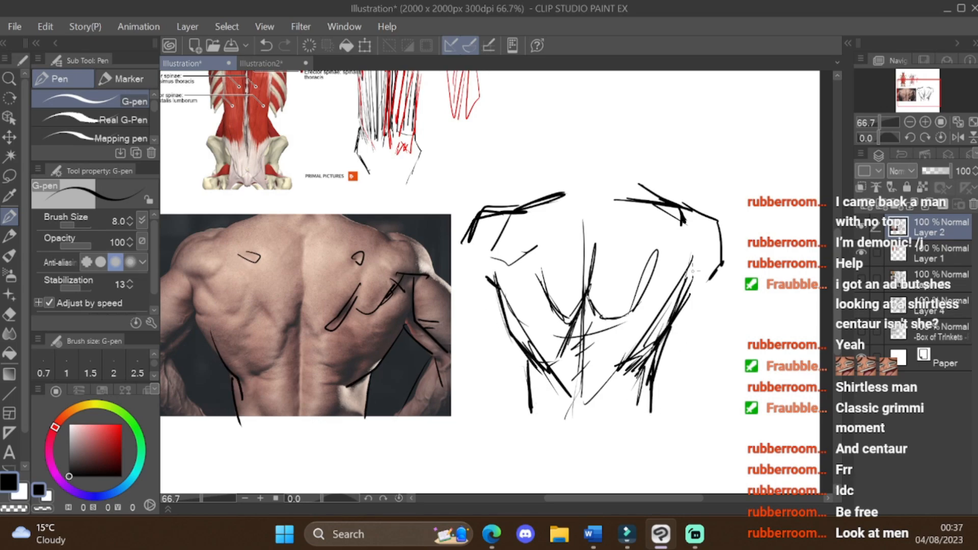
# Step: Erase the crowded strokes around the spine and the inner shoulder-blade curves in the torso sketch
pyautogui.press('e')
pyautogui.moveTo(586, 284); pyautogui.dragTo(572, 332)
pyautogui.moveTo(594, 244); pyautogui.dragTo(586, 301)
pyautogui.moveTo(592, 261); pyautogui.dragTo(566, 352)
pyautogui.moveTo(584, 280); pyautogui.dragTo(584, 240)
pyautogui.moveTo(541, 269)
pyautogui.mouseDown()
pyautogui.moveTo(562, 321)
pyautogui.moveTo(602, 335)
pyautogui.mouseUp()
pyautogui.moveTo(613, 327); pyautogui.dragTo(623, 317)
# Step: Redraw the spine with the pen and add new shoulder-blade and lower-back muscle lines on both sides
pyautogui.press('p')
pyautogui.moveTo(594, 218); pyautogui.dragTo(588, 354)
pyautogui.moveTo(585, 264); pyautogui.dragTo(586, 377)
pyautogui.moveTo(586, 269); pyautogui.dragTo(581, 396)
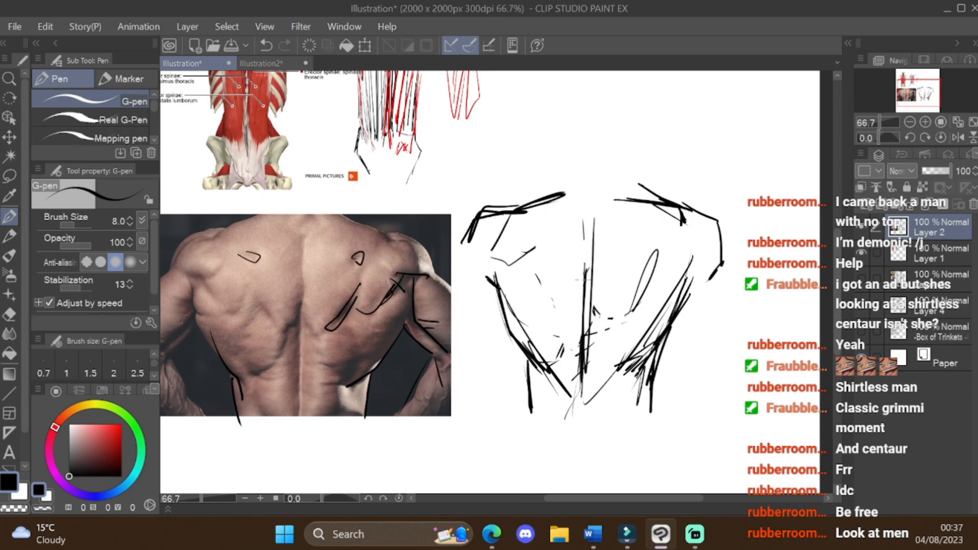
pyautogui.moveTo(583, 269); pyautogui.dragTo(573, 314)
pyautogui.moveTo(544, 294)
pyautogui.mouseDown()
pyautogui.moveTo(572, 315)
pyautogui.moveTo(561, 350)
pyautogui.mouseUp()
pyautogui.moveTo(597, 281)
pyautogui.mouseDown()
pyautogui.moveTo(633, 309)
pyautogui.moveTo(586, 348)
pyautogui.mouseUp()
pyautogui.moveTo(603, 354); pyautogui.dragTo(614, 380)
# Step: Sketch the right shoulder, upper arm, elbow and forearm beside the torso, and undo the last upper-arm stroke
pyautogui.moveTo(678, 207)
pyautogui.mouseDown()
pyautogui.moveTo(681, 227)
pyautogui.moveTo(725, 232)
pyautogui.moveTo(725, 275)
pyautogui.mouseUp()
pyautogui.moveTo(685, 301); pyautogui.dragTo(742, 367)
pyautogui.moveTo(726, 252); pyautogui.dragTo(770, 331)
pyautogui.moveTo(662, 415)
pyautogui.mouseDown()
pyautogui.moveTo(723, 356)
pyautogui.moveTo(720, 382)
pyautogui.mouseUp()
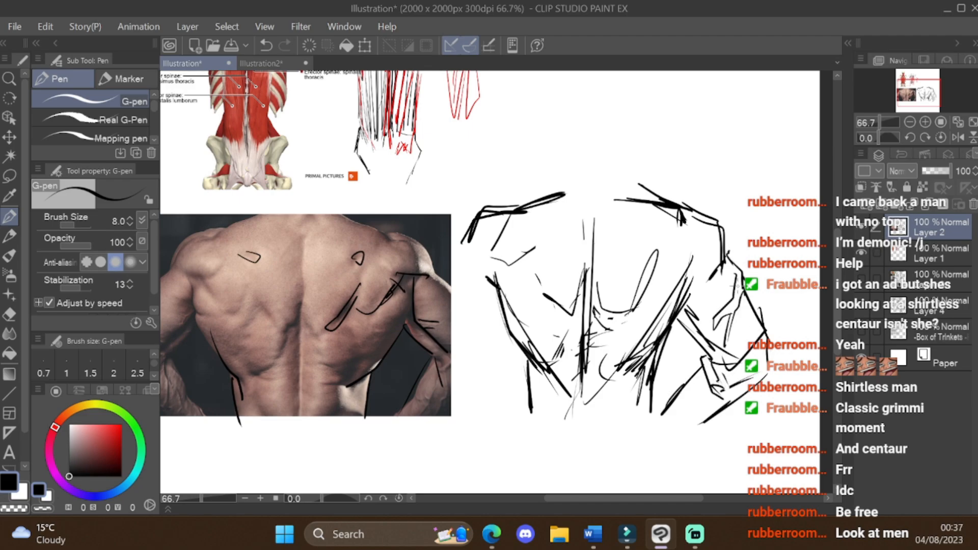
pyautogui.scroll(2, 739, 284)
pyautogui.moveTo(730, 246); pyautogui.dragTo(744, 318)
pyautogui.hotkey('ctrl', 'z')
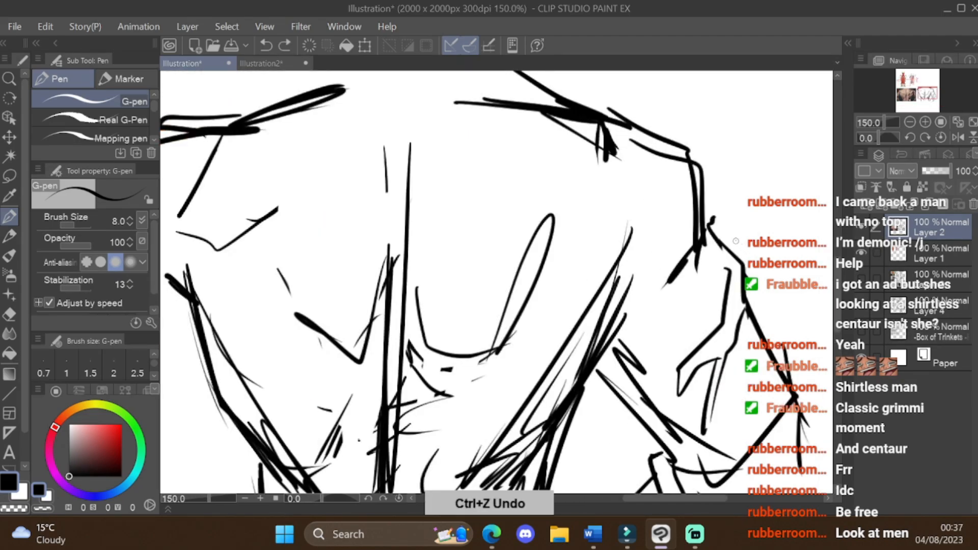
# Step: Undo the last arm stroke on the sketch and trace the left forearm outline over the back reference photo
pyautogui.moveTo(735, 241); pyautogui.dragTo(757, 305)
pyautogui.hotkey('ctrl', 'z')
pyautogui.scroll(-3, 763, 309)
pyautogui.scroll(2, 734, 356)
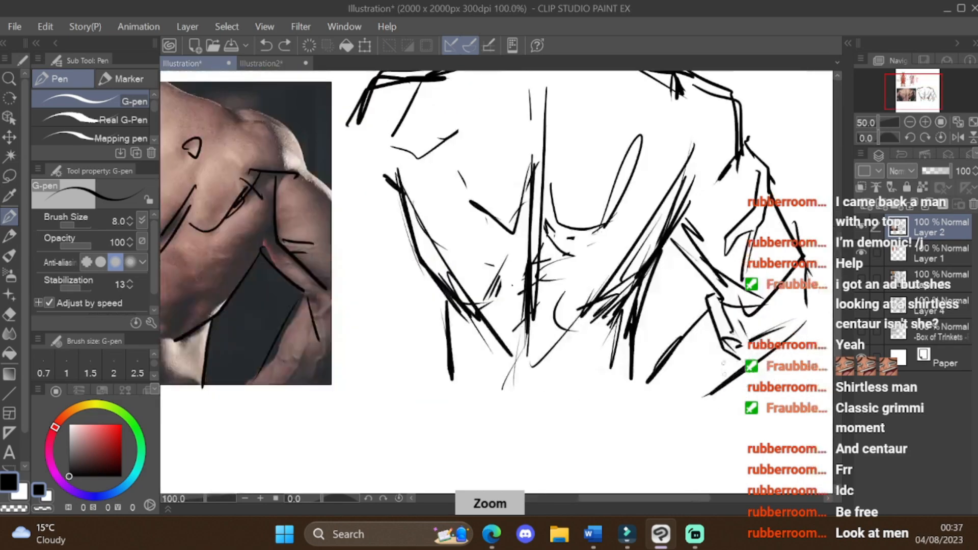
pyautogui.scroll(-2, 823, 285)
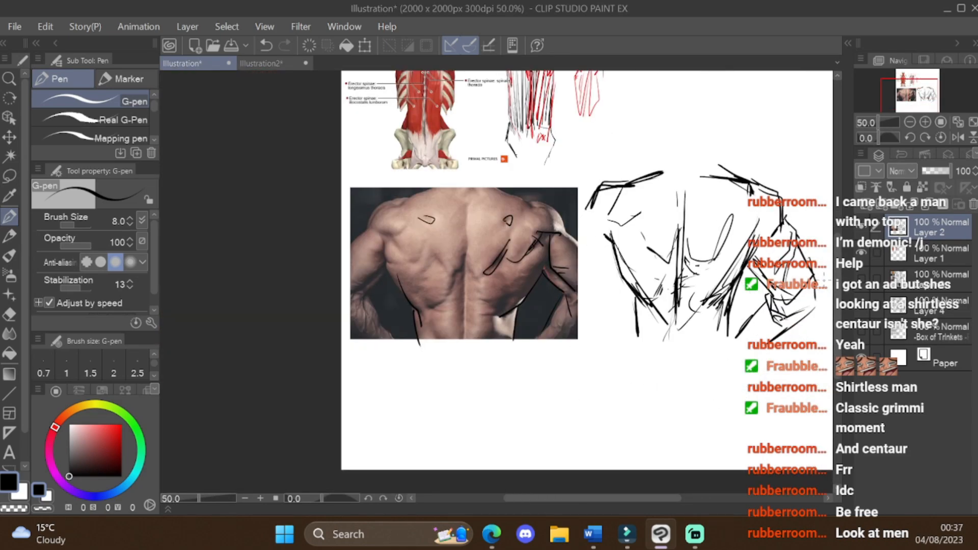
pyautogui.scroll(3, 539, 287)
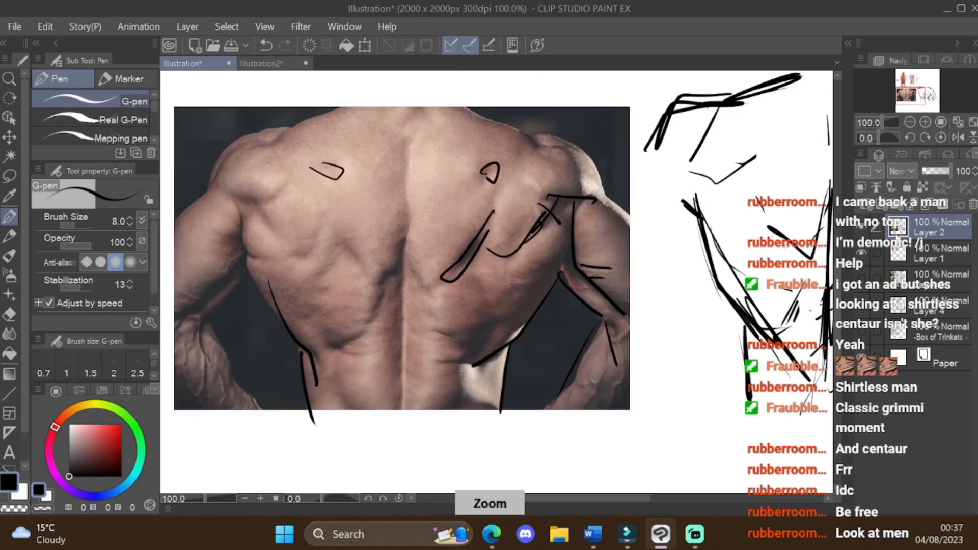
pyautogui.moveTo(215, 331)
pyautogui.mouseDown()
pyautogui.moveTo(222, 431)
pyautogui.moveTo(246, 437)
pyautogui.moveTo(264, 409)
pyautogui.moveTo(301, 456)
pyautogui.mouseUp()
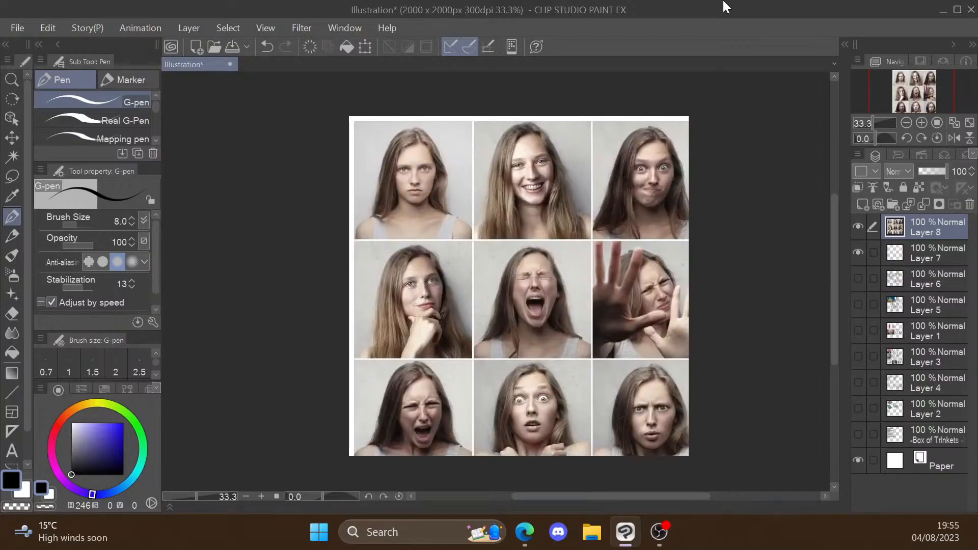
# Step: Scale down the facial-expression photo grid on Layer 8 until all 25 portraits fit on the canvas
pyautogui.click(365, 47)
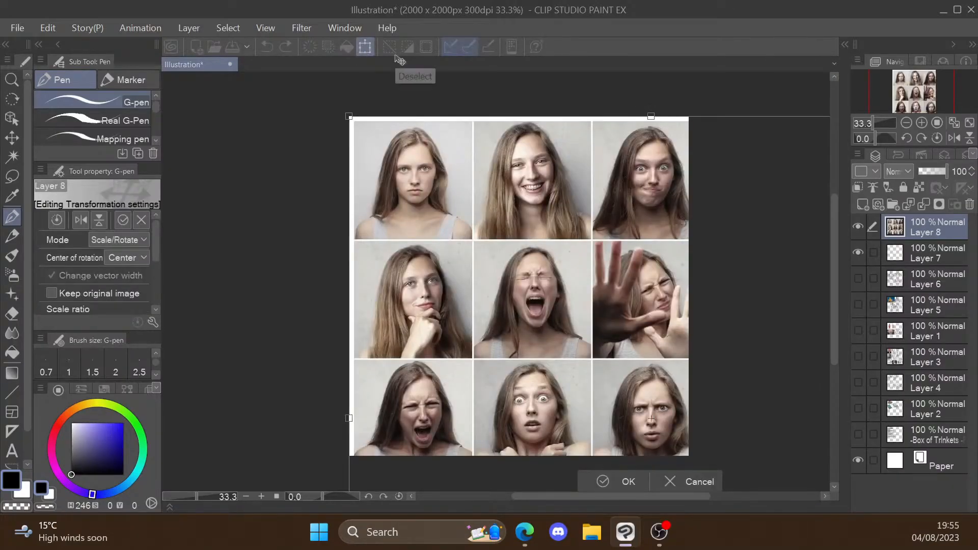
pyautogui.moveTo(359, 124); pyautogui.dragTo(382, 136)
pyautogui.moveTo(673, 127); pyautogui.dragTo(664, 330)
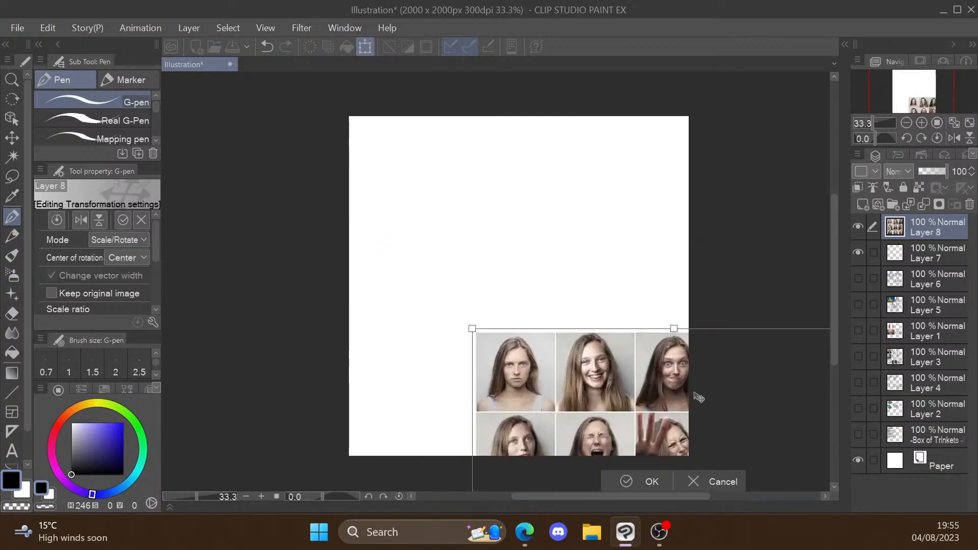
pyautogui.moveTo(703, 414); pyautogui.dragTo(577, 188)
pyautogui.moveTo(752, 306); pyautogui.dragTo(610, 305)
pyautogui.moveTo(549, 315); pyautogui.dragTo(563, 266)
pyautogui.click(443, 410)
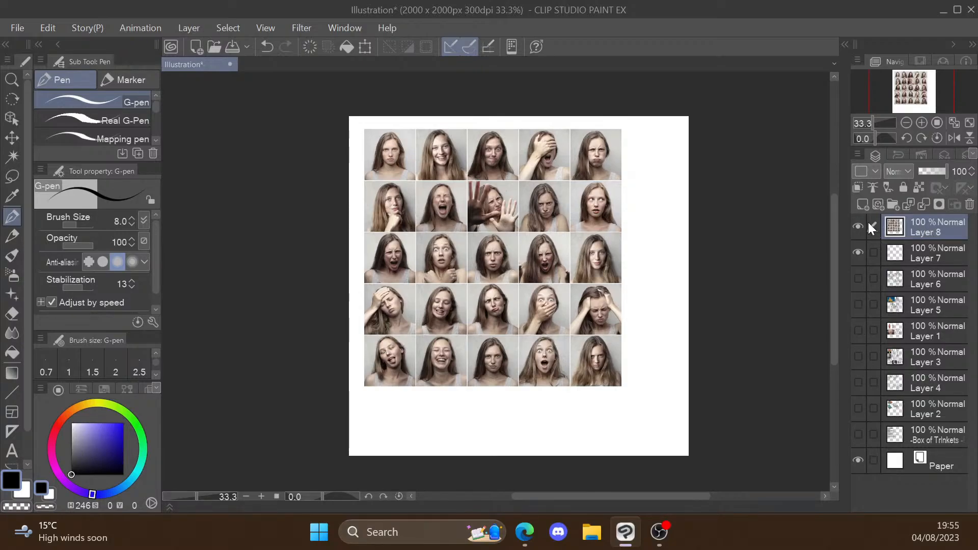
# Step: Shrink the expression photo grid further and move it into the upper-left corner of the canvas
pyautogui.hotkey('ctrl', 't')
pyautogui.moveTo(622, 258); pyautogui.dragTo(558, 257)
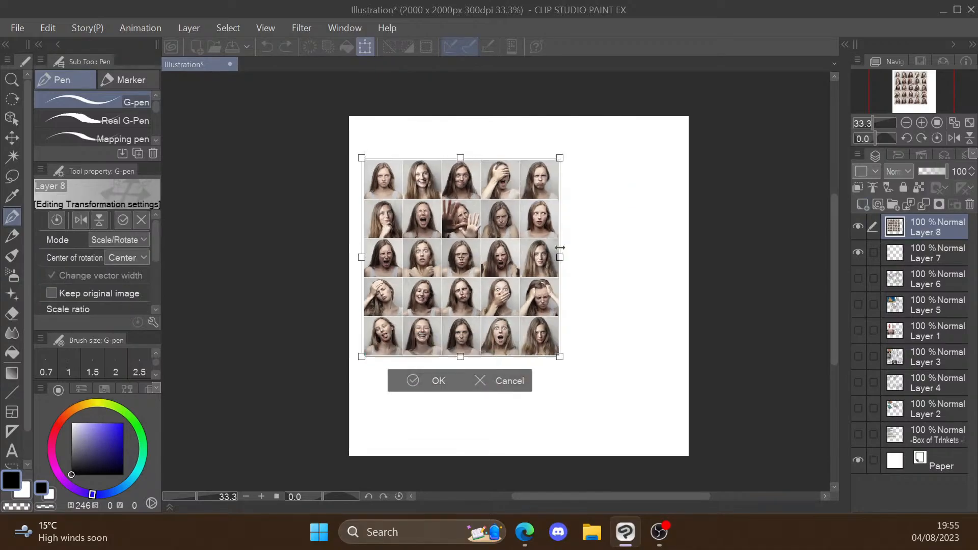
pyautogui.click(414, 375)
pyautogui.click(365, 47)
pyautogui.moveTo(448, 229); pyautogui.dragTo(439, 196)
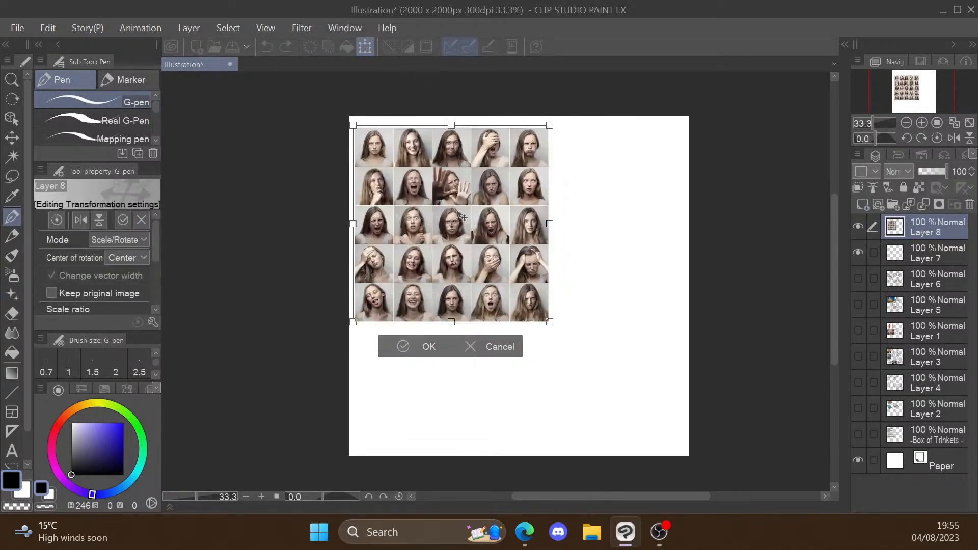
pyautogui.click(404, 348)
# Step: Sketch the angry face on Layer 7 with narrowed eyes, a furrowed brow and a frowning mouth inside the head circle
pyautogui.click(921, 248)
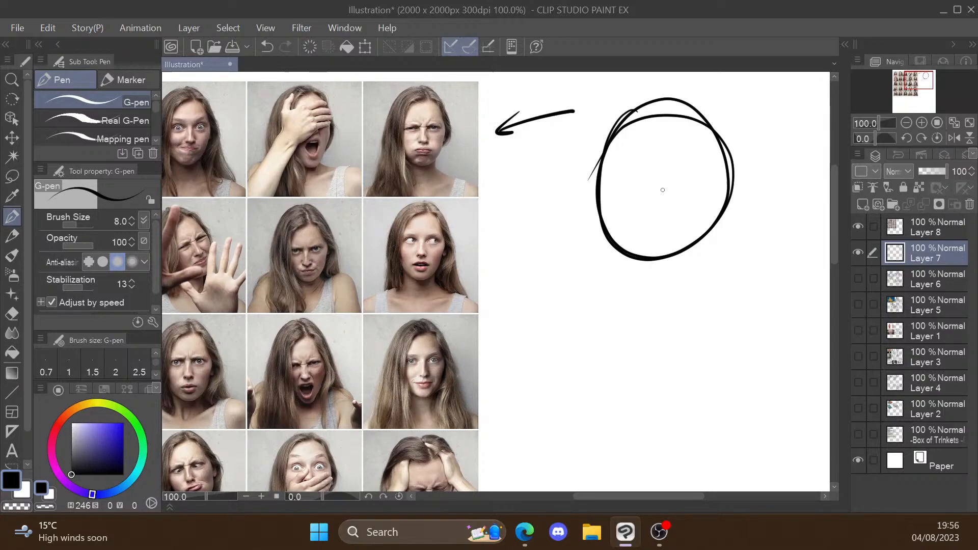
pyautogui.moveTo(611, 182)
pyautogui.mouseDown()
pyautogui.moveTo(708, 187)
pyautogui.moveTo(699, 191)
pyautogui.mouseUp()
pyautogui.moveTo(680, 189)
pyautogui.mouseDown()
pyautogui.moveTo(695, 189)
pyautogui.moveTo(640, 188)
pyautogui.mouseUp()
pyautogui.moveTo(616, 190); pyautogui.dragTo(633, 196)
pyautogui.moveTo(666, 191); pyautogui.dragTo(678, 195)
pyautogui.moveTo(672, 188); pyautogui.dragTo(701, 187)
pyautogui.moveTo(645, 163); pyautogui.dragTo(653, 179)
pyautogui.moveTo(639, 231); pyautogui.dragTo(672, 234)
pyautogui.moveTo(678, 223); pyautogui.dragTo(675, 238)
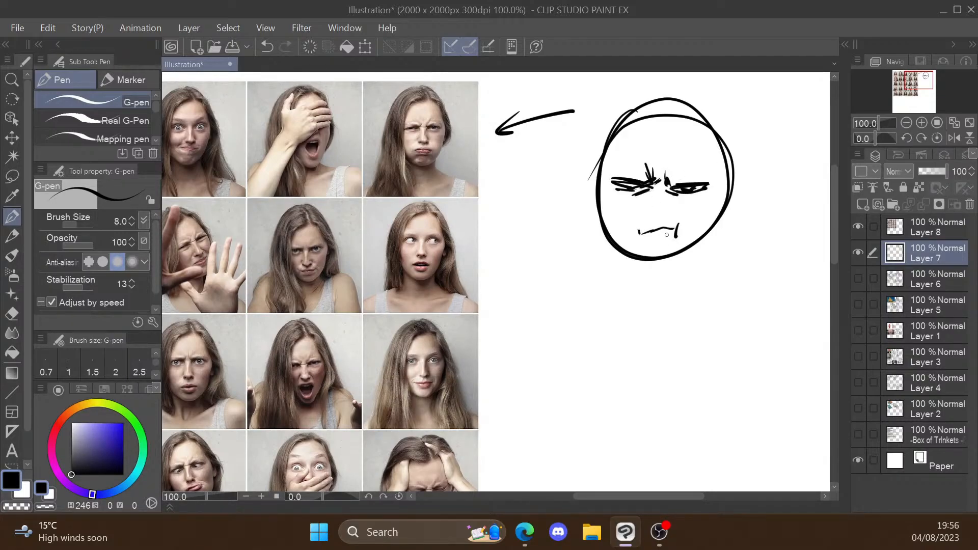
# Step: Undo the angry face's mouth strokes, draw a narrower jaw and chin, and add the nostrils
pyautogui.hotkey('ctrl', 'z')
pyautogui.hotkey('ctrl', 'z')
pyautogui.moveTo(603, 191)
pyautogui.mouseDown()
pyautogui.moveTo(622, 248)
pyautogui.moveTo(645, 270)
pyautogui.mouseUp()
pyautogui.moveTo(647, 270); pyautogui.dragTo(703, 236)
pyautogui.moveTo(717, 192); pyautogui.dragTo(714, 226)
pyautogui.hotkey('ctrl', 'z')
pyautogui.moveTo(646, 219); pyautogui.dragTo(656, 225)
pyautogui.moveTo(665, 218); pyautogui.dragTo(657, 225)
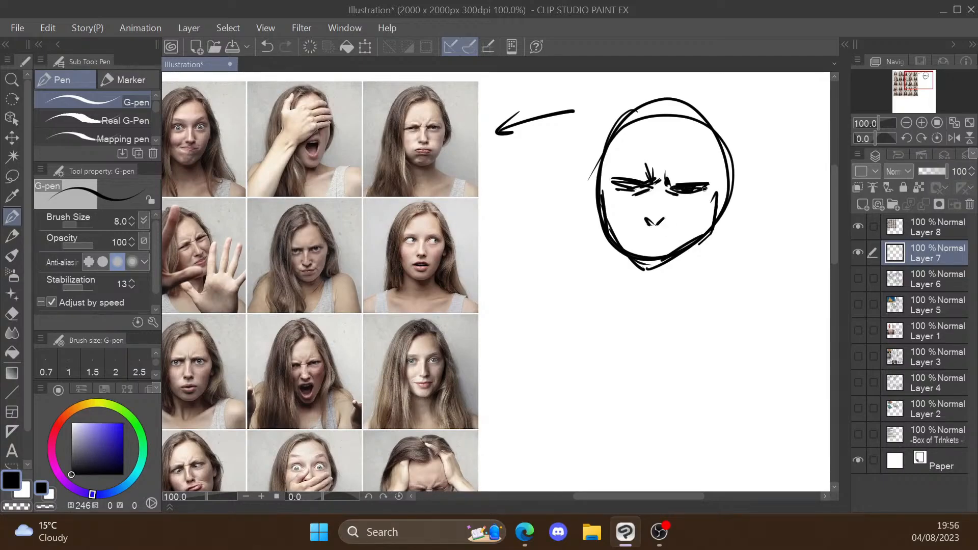
# Step: Darken the angry face's eye and jaw sides, and redraw the downturned mouth beneath the nose
pyautogui.moveTo(680, 189); pyautogui.dragTo(706, 189)
pyautogui.moveTo(609, 216); pyautogui.dragTo(622, 253)
pyautogui.moveTo(710, 217); pyautogui.dragTo(704, 235)
pyautogui.moveTo(636, 251); pyautogui.dragTo(655, 244)
pyautogui.moveTo(652, 245); pyautogui.dragTo(672, 240)
pyautogui.moveTo(671, 230); pyautogui.dragTo(671, 247)
# Step: Clean up the angry face's chin area with the eraser and redraw both jaw lines tapering to the chin
pyautogui.moveTo(640, 232); pyautogui.dragTo(655, 276)
pyautogui.press('e')
pyautogui.press('p')
pyautogui.moveTo(615, 251); pyautogui.dragTo(646, 276)
pyautogui.moveTo(719, 226); pyautogui.dragTo(667, 275)
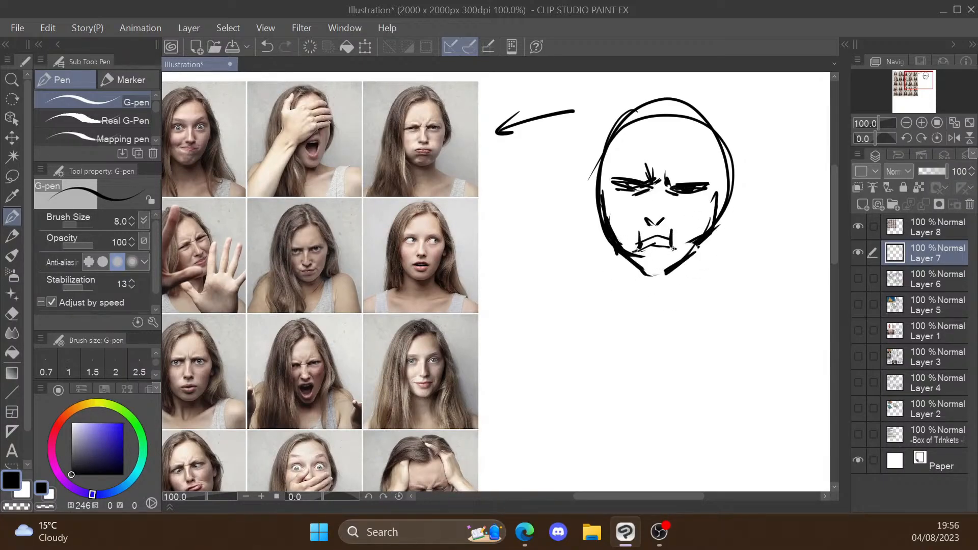
# Step: Select the angry face's nose and mouth, move them slightly upward with a transform, and deselect
pyautogui.press('m')
pyautogui.hotkey('ctrl', 't')
pyautogui.moveTo(657, 203)
pyautogui.mouseDown()
pyautogui.moveTo(682, 252)
pyautogui.moveTo(667, 239)
pyautogui.mouseUp()
pyautogui.press('Return')
pyautogui.hotkey('ctrl', 'd')
# Step: Add chin strokes, neck lines and shoulder starts to the angry face with the pen, and undo the last stroke
pyautogui.press('p')
pyautogui.moveTo(646, 242)
pyautogui.mouseDown()
pyautogui.moveTo(664, 243)
pyautogui.moveTo(636, 261)
pyautogui.moveTo(696, 268)
pyautogui.mouseUp()
pyautogui.moveTo(628, 265)
pyautogui.mouseDown()
pyautogui.moveTo(641, 301)
pyautogui.moveTo(601, 315)
pyautogui.mouseUp()
pyautogui.moveTo(688, 270); pyautogui.dragTo(685, 302)
pyautogui.moveTo(687, 284); pyautogui.dragTo(712, 304)
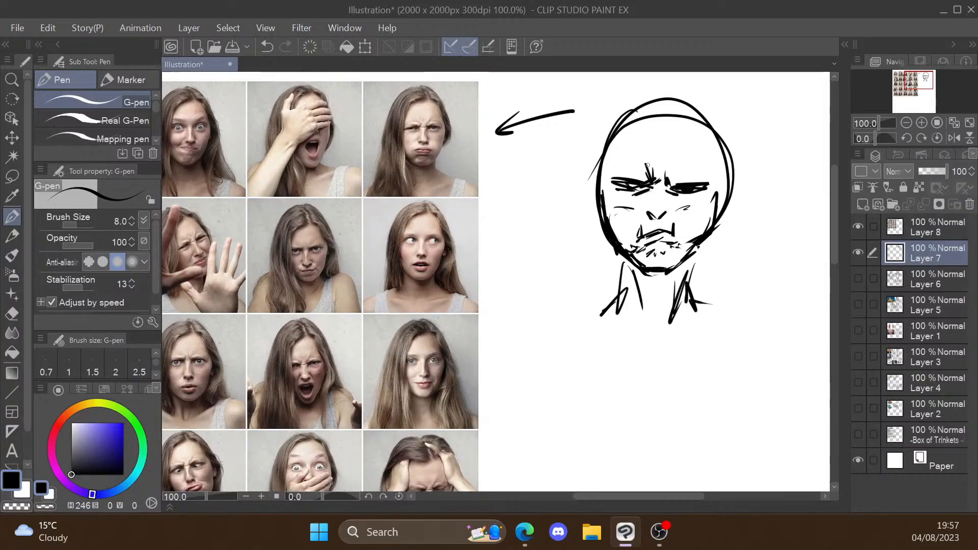
pyautogui.hotkey('ctrl', 'z')
# Step: Add an anger mark on the forehead and a crease along the nose bridge of the angry face
pyautogui.moveTo(622, 150)
pyautogui.mouseDown()
pyautogui.moveTo(629, 166)
pyautogui.moveTo(640, 145)
pyautogui.mouseUp()
pyautogui.moveTo(650, 197); pyautogui.dragTo(661, 197)
pyautogui.scroll(1, 734, 219)
pyautogui.scroll(-3, 734, 219)
pyautogui.scroll(3, 635, 204)
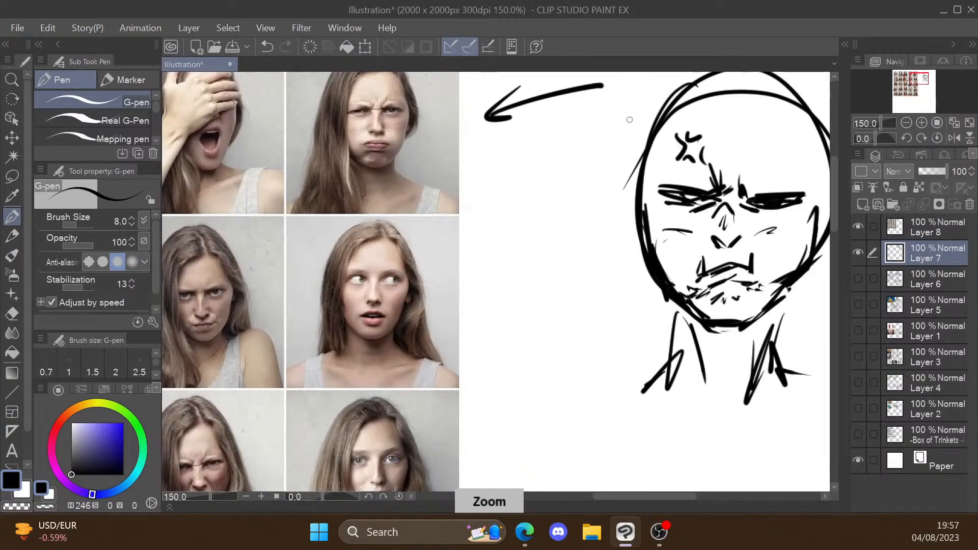
# Step: Sketch a second head below the angry face with wide-open eyes and raised eyebrows for a surprised expression
pyautogui.scroll(-3, 611, 288)
pyautogui.scroll(2, 622, 321)
pyautogui.scroll(-3, 687, 285)
pyautogui.scroll(1, 686, 204)
pyautogui.scroll(1, 685, 189)
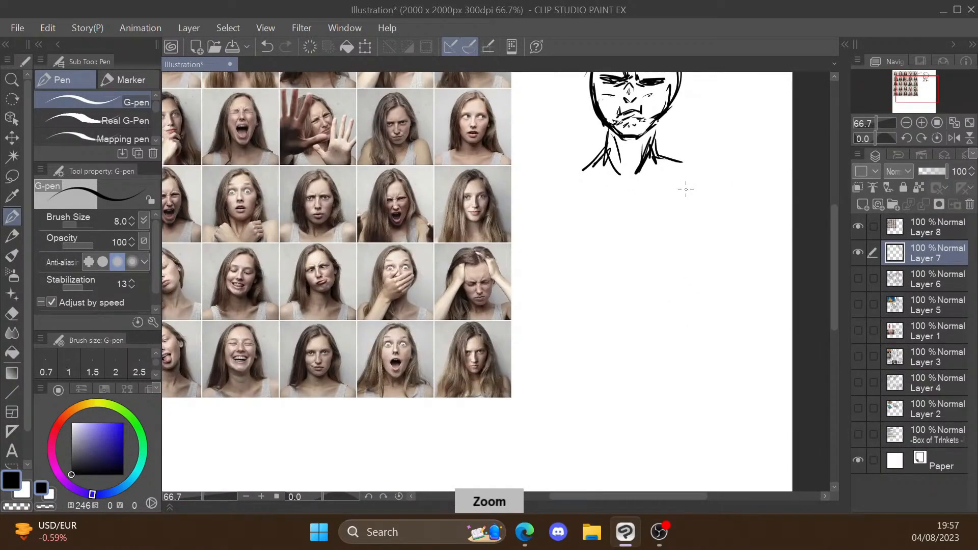
pyautogui.scroll(1, 594, 412)
pyautogui.moveTo(637, 141)
pyautogui.mouseDown()
pyautogui.moveTo(576, 221)
pyautogui.moveTo(590, 276)
pyautogui.mouseUp()
pyautogui.hotkey('ctrl', 'z')
pyautogui.moveTo(630, 186); pyautogui.dragTo(605, 203)
pyautogui.moveTo(607, 188)
pyautogui.mouseDown()
pyautogui.moveTo(628, 204)
pyautogui.moveTo(612, 201)
pyautogui.moveTo(619, 212)
pyautogui.moveTo(690, 196)
pyautogui.mouseUp()
pyautogui.moveTo(669, 193)
pyautogui.mouseDown()
pyautogui.moveTo(665, 208)
pyautogui.moveTo(684, 209)
pyautogui.mouseUp()
pyautogui.moveTo(658, 160); pyautogui.dragTo(694, 169)
pyautogui.moveTo(603, 173); pyautogui.dragTo(622, 160)
# Step: Draw the surprised face's nose, try out mouth and jaw lines beneath it, and undo the misplaced strokes
pyautogui.moveTo(633, 202); pyautogui.dragTo(640, 216)
pyautogui.moveTo(625, 231); pyautogui.dragTo(643, 235)
pyautogui.moveTo(626, 231); pyautogui.dragTo(632, 285)
pyautogui.hotkey('ctrl', 'z')
pyautogui.hotkey('ctrl', 'z')
pyautogui.moveTo(626, 249); pyautogui.dragTo(637, 286)
# Step: Work out the surprised face's cheek and pointed jaw, undo stray strokes, and draw the open mouth and pupil detail
pyautogui.hotkey('ctrl', 'z')
pyautogui.moveTo(614, 142)
pyautogui.mouseDown()
pyautogui.moveTo(586, 224)
pyautogui.moveTo(632, 307)
pyautogui.mouseUp()
pyautogui.moveTo(620, 307); pyautogui.dragTo(707, 253)
pyautogui.hotkey('ctrl', 'z')
pyautogui.hotkey('ctrl', 'z')
pyautogui.moveTo(624, 252)
pyautogui.mouseDown()
pyautogui.moveTo(626, 300)
pyautogui.moveTo(620, 270)
pyautogui.moveTo(646, 266)
pyautogui.moveTo(681, 283)
pyautogui.moveTo(612, 253)
pyautogui.moveTo(633, 281)
pyautogui.moveTo(648, 267)
pyautogui.mouseUp()
pyautogui.hotkey('ctrl', 'z')
pyautogui.hotkey('ctrl', 'z')
pyautogui.hotkey('ctrl', 'z')
pyautogui.moveTo(633, 248)
pyautogui.mouseDown()
pyautogui.moveTo(649, 264)
pyautogui.moveTo(622, 267)
pyautogui.mouseUp()
pyautogui.moveTo(610, 253); pyautogui.dragTo(620, 275)
pyautogui.moveTo(618, 252); pyautogui.dragTo(643, 260)
pyautogui.moveTo(657, 209); pyautogui.dragTo(666, 215)
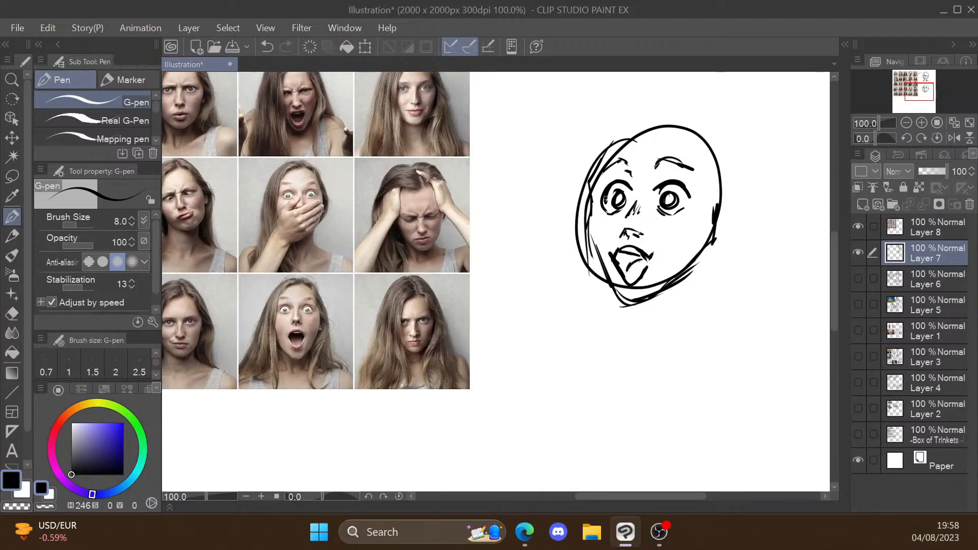
# Step: Add outer eye lines, a cheek mark, and neck and shoulder strokes to the surprised face
pyautogui.moveTo(595, 189); pyautogui.dragTo(604, 201)
pyautogui.moveTo(691, 190); pyautogui.dragTo(699, 201)
pyautogui.moveTo(586, 218); pyautogui.dragTo(603, 222)
pyautogui.moveTo(647, 308); pyautogui.dragTo(657, 348)
pyautogui.moveTo(614, 316); pyautogui.dragTo(656, 360)
pyautogui.moveTo(716, 287); pyautogui.dragTo(774, 316)
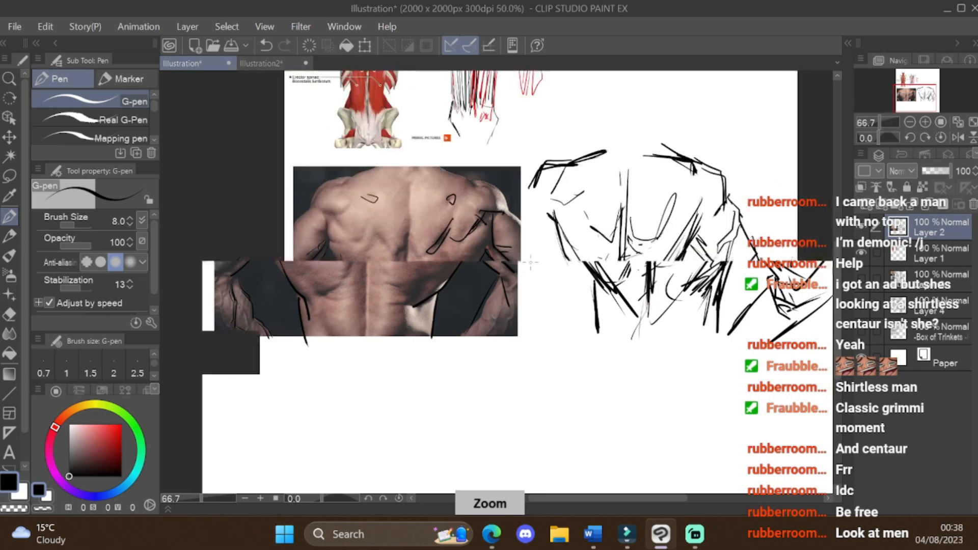
# Step: Sketch the four-armed figure's torso and arms from the red character reference, and start a second head circle below
pyautogui.hotkey('ctrl', '-')
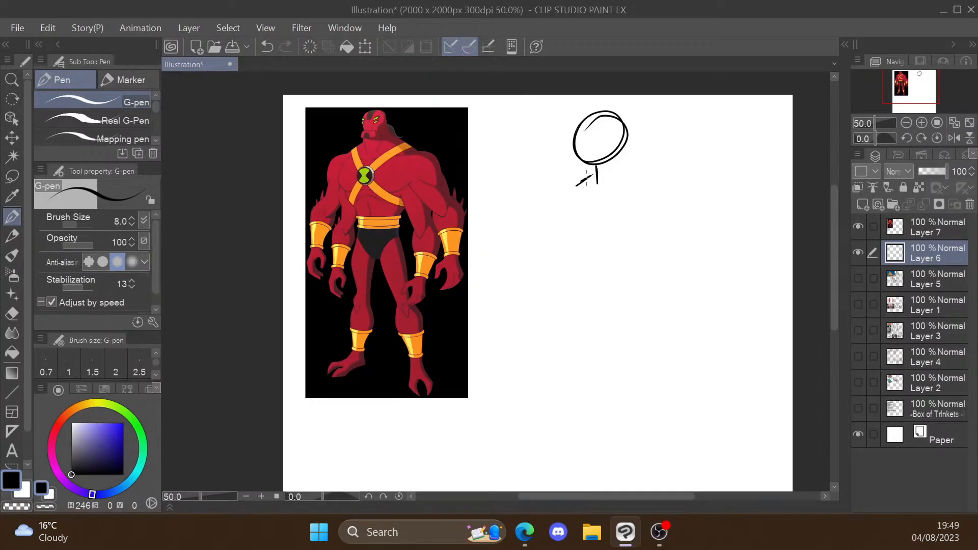
pyautogui.moveTo(555, 193); pyautogui.dragTo(703, 245)
pyautogui.moveTo(637, 184); pyautogui.dragTo(677, 305)
pyautogui.moveTo(626, 224); pyautogui.dragTo(624, 347)
pyautogui.moveTo(566, 184); pyautogui.dragTo(505, 255)
pyautogui.moveTo(611, 356); pyautogui.dragTo(618, 231)
pyautogui.moveTo(606, 234); pyautogui.dragTo(603, 236)
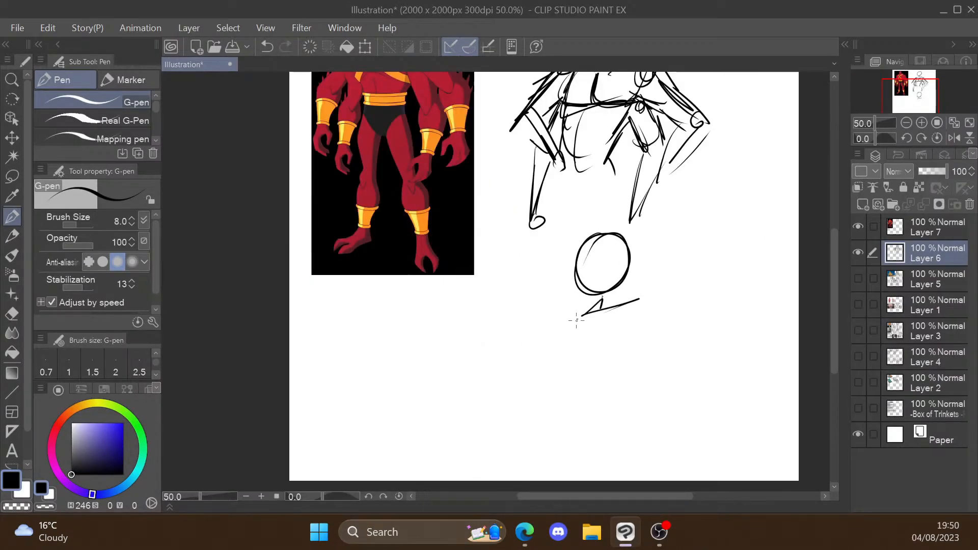
# Step: Undo the second figure's last arm stroke, then select the figure sketch, resize it with a transform, and deselect
pyautogui.moveTo(573, 345); pyautogui.dragTo(525, 397)
pyautogui.hotkey('ctrl', 'z')
pyautogui.hotkey('ctrl', '-')
pyautogui.moveTo(594, 124); pyautogui.dragTo(568, 153)
pyautogui.hotkey('ctrl', 't')
pyautogui.moveTo(503, 448); pyautogui.dragTo(551, 390)
pyautogui.click(622, 414)
pyautogui.hotkey('ctrl', 'd')
# Step: Sketch a larger four-armed figure in the canvas's upper left with head, block chest, raised upper arms and bent lower arms
pyautogui.press('p')
pyautogui.hotkey('ctrl', '+')
pyautogui.moveTo(397, 122); pyautogui.dragTo(375, 163)
pyautogui.moveTo(356, 201); pyautogui.dragTo(438, 244)
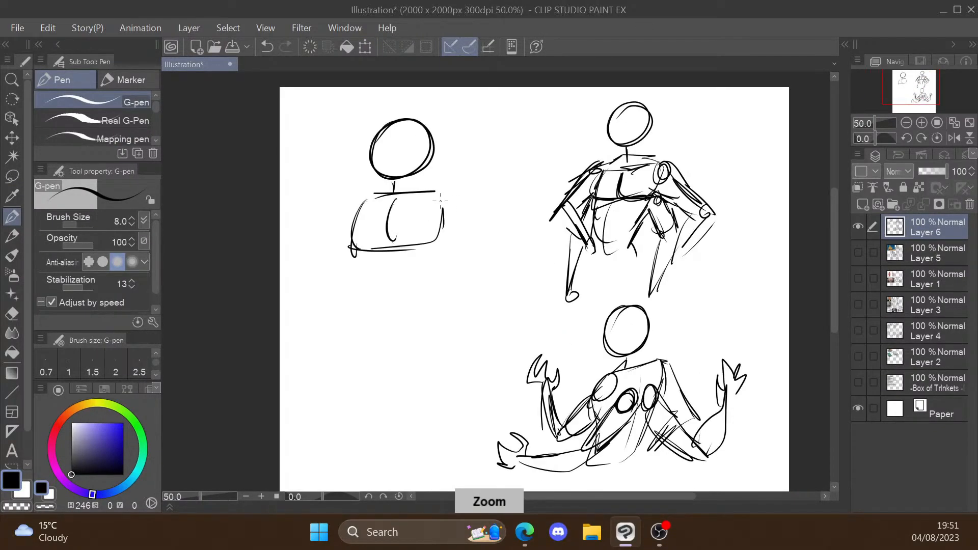
pyautogui.moveTo(494, 234); pyautogui.dragTo(534, 185)
pyautogui.moveTo(392, 257)
pyautogui.mouseDown()
pyautogui.moveTo(444, 249)
pyautogui.moveTo(500, 275)
pyautogui.mouseUp()
pyautogui.moveTo(520, 307); pyautogui.dragTo(478, 361)
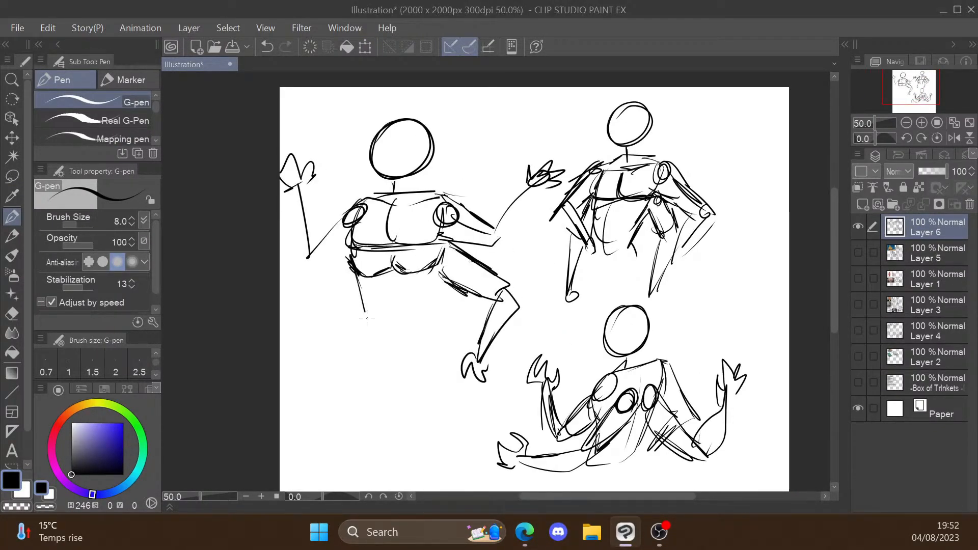
pyautogui.moveTo(349, 249); pyautogui.dragTo(310, 316)
# Step: Sketch the upper-right figure's lower arm in blue, and return the pen to black to continue the figures
pyautogui.click(122, 425)
pyautogui.moveTo(594, 199)
pyautogui.mouseDown()
pyautogui.moveTo(587, 220)
pyautogui.moveTo(558, 242)
pyautogui.mouseUp()
pyautogui.click(71, 474)
pyautogui.hotkey('ctrl', '+')
pyautogui.hotkey('ctrl', '-')
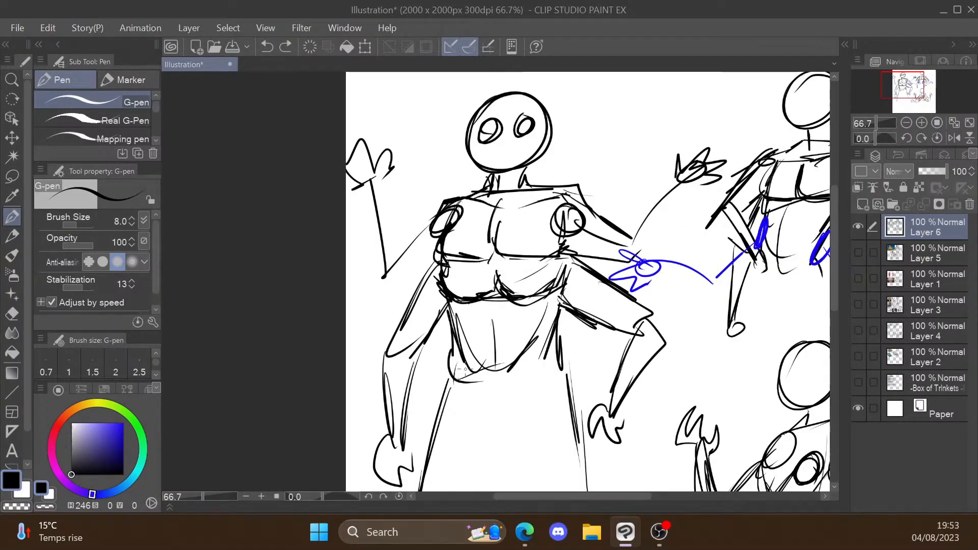
pyautogui.hotkey('ctrl', '-')
pyautogui.moveTo(377, 402); pyautogui.dragTo(698, 408)
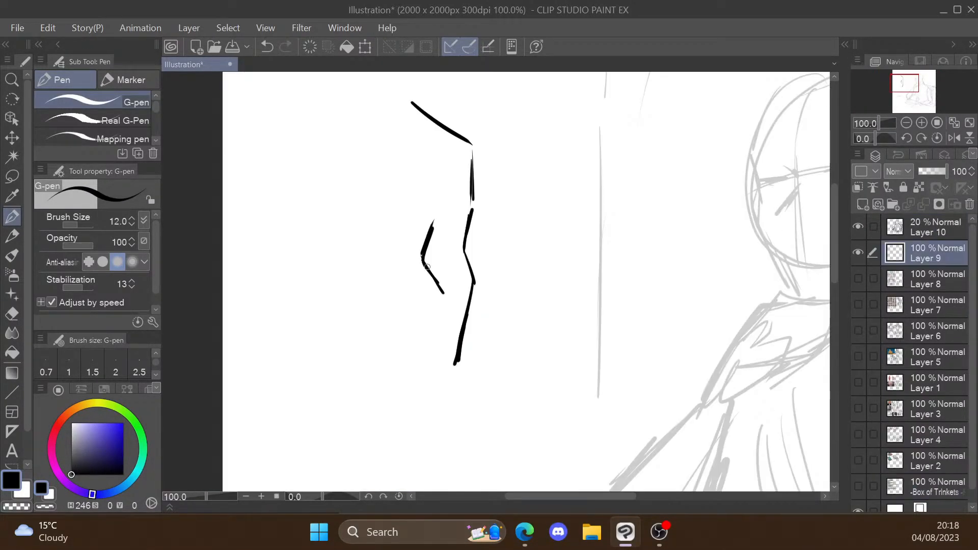
# Step: Draw the arched upper lid and short lower line of the far eye on Layer 9's face
pyautogui.moveTo(434, 224)
pyautogui.mouseDown()
pyautogui.moveTo(423, 255)
pyautogui.moveTo(462, 238)
pyautogui.moveTo(434, 262)
pyautogui.mouseUp()
pyautogui.moveTo(438, 261); pyautogui.dragTo(458, 254)
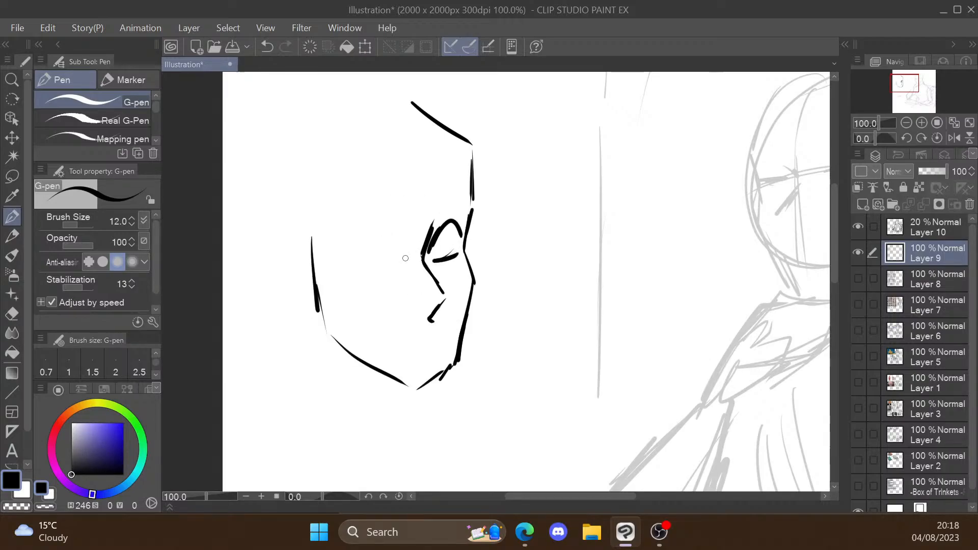
# Step: Try erasing parts of the nose-bridge line below the far eye, and undo the erasures
pyautogui.hotkey('ctrl', '+')
pyautogui.press('e')
pyautogui.click(432, 262)
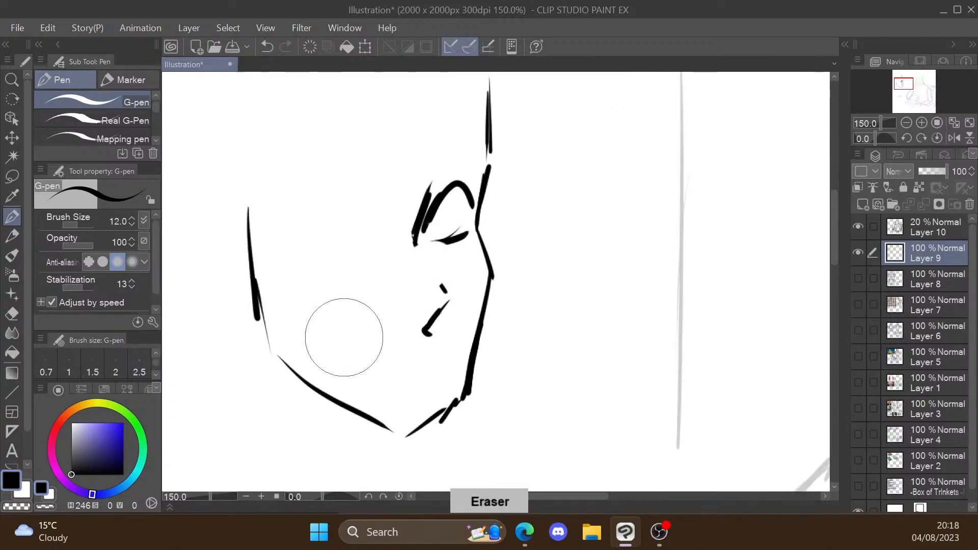
pyautogui.hotkey('ctrl', 'z')
pyautogui.moveTo(432, 268); pyautogui.dragTo(439, 263)
pyautogui.hotkey('ctrl', 'z')
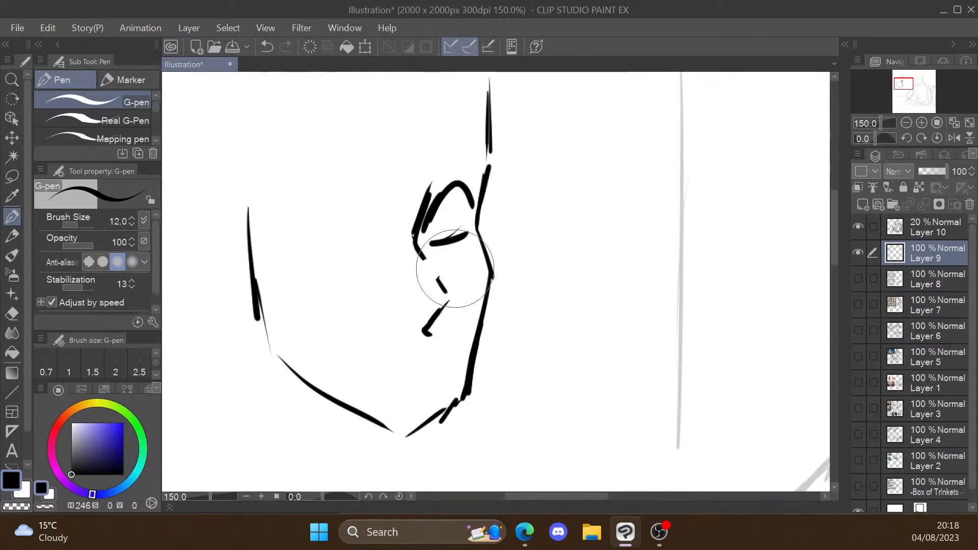
pyautogui.press('p')
pyautogui.press('e')
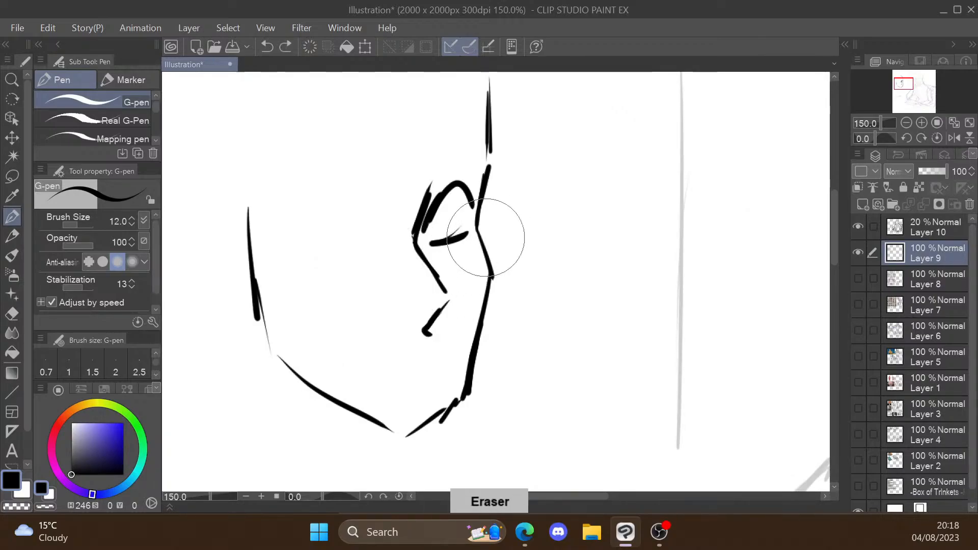
pyautogui.press('p')
# Step: Redraw the nose contour and start an angular line from the nose bridge toward the cheek
pyautogui.moveTo(421, 259)
pyautogui.mouseDown()
pyautogui.moveTo(433, 270)
pyautogui.moveTo(425, 258)
pyautogui.moveTo(442, 263)
pyautogui.moveTo(408, 278)
pyautogui.mouseUp()
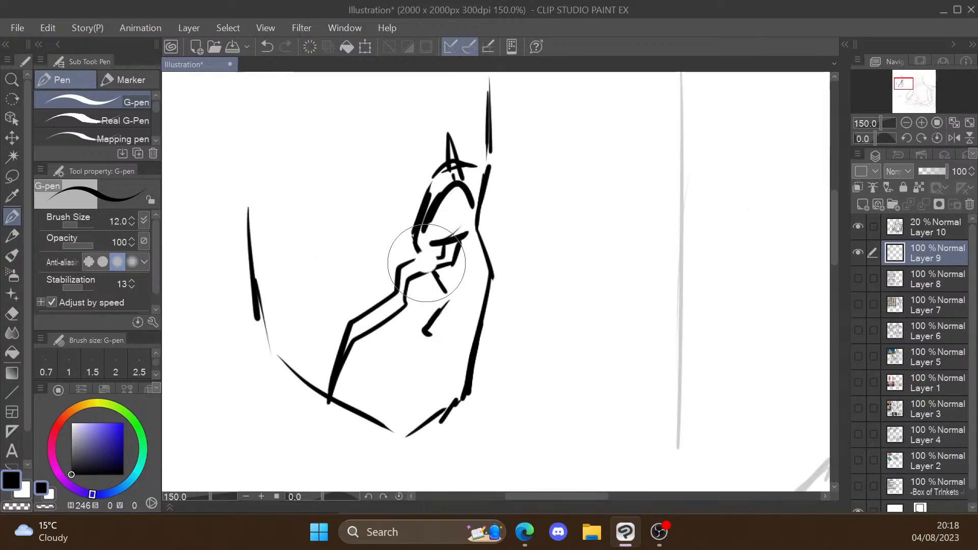
pyautogui.press('p')
pyautogui.moveTo(418, 264); pyautogui.dragTo(402, 275)
pyautogui.moveTo(436, 255)
pyautogui.mouseDown()
pyautogui.moveTo(428, 266)
pyautogui.moveTo(453, 301)
pyautogui.mouseUp()
pyautogui.moveTo(454, 301); pyautogui.dragTo(429, 332)
# Step: Extend the angular band across the cheek to the jaw, and add pointed strokes above the far eye
pyautogui.moveTo(395, 295); pyautogui.dragTo(390, 317)
pyautogui.moveTo(392, 299); pyautogui.dragTo(362, 335)
pyautogui.moveTo(316, 391); pyautogui.dragTo(330, 390)
pyautogui.moveTo(332, 391); pyautogui.dragTo(374, 424)
pyautogui.moveTo(448, 157)
pyautogui.mouseDown()
pyautogui.moveTo(450, 131)
pyautogui.moveTo(462, 178)
pyautogui.moveTo(449, 178)
pyautogui.mouseUp()
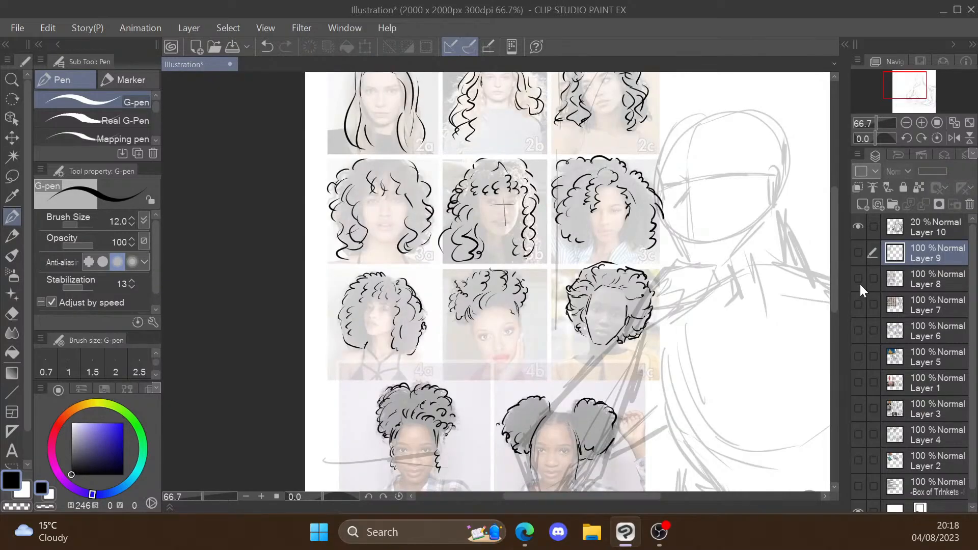
pyautogui.click(859, 280)
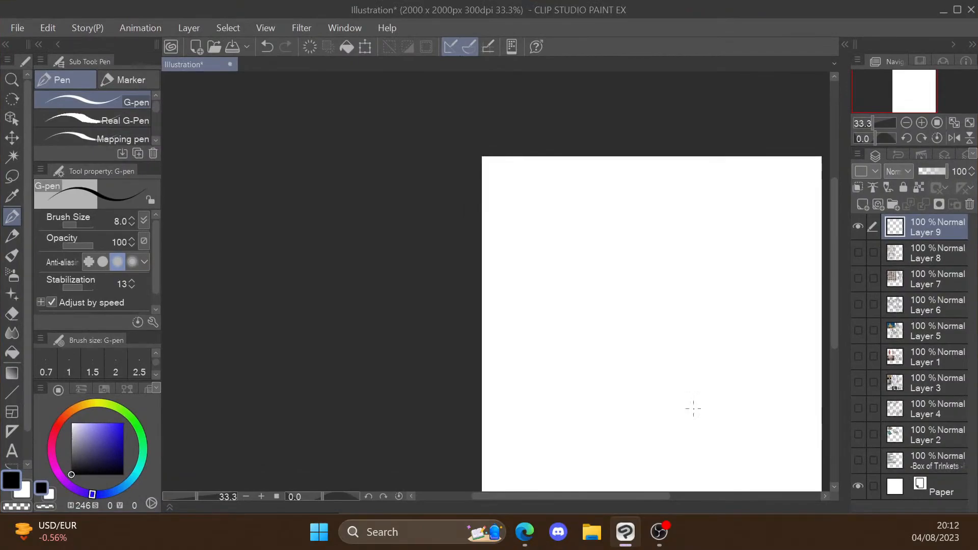
pyautogui.moveTo(693, 408); pyautogui.dragTo(597, 370)
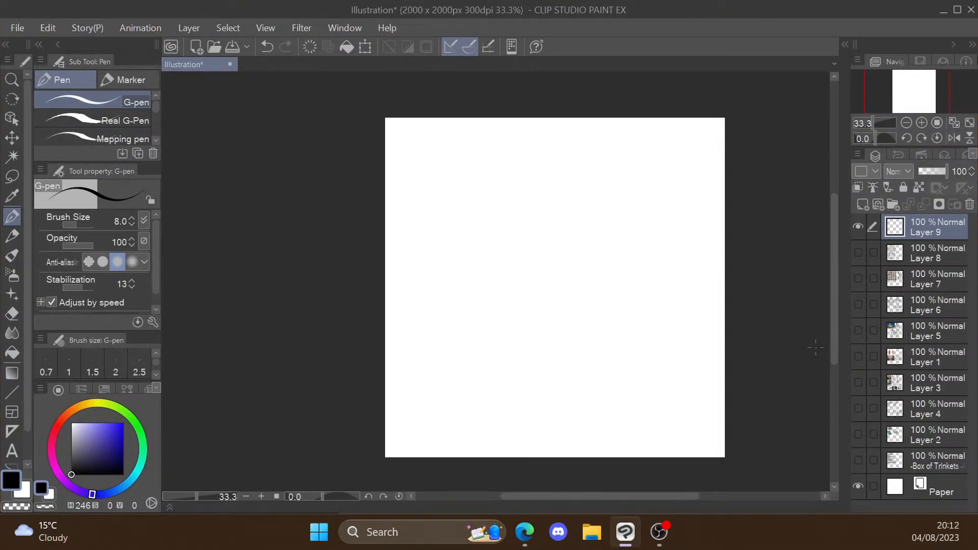
pyautogui.click(860, 258)
pyautogui.click(860, 258)
# Step: Switch to the browser for a reference, and paste the photo of a man at a computer onto the blank canvas
pyautogui.click(525, 532)
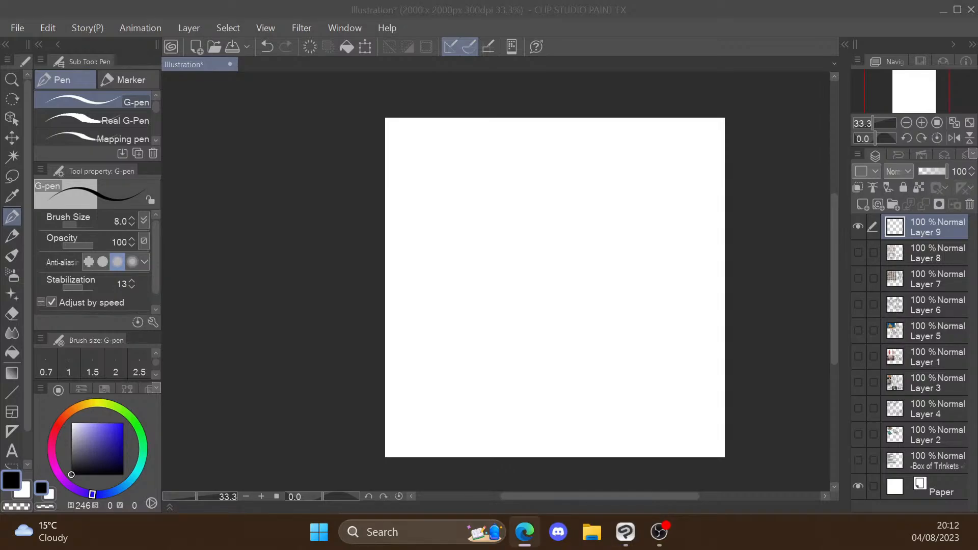
pyautogui.click(740, 6)
pyautogui.hotkey('ctrl', 'v')
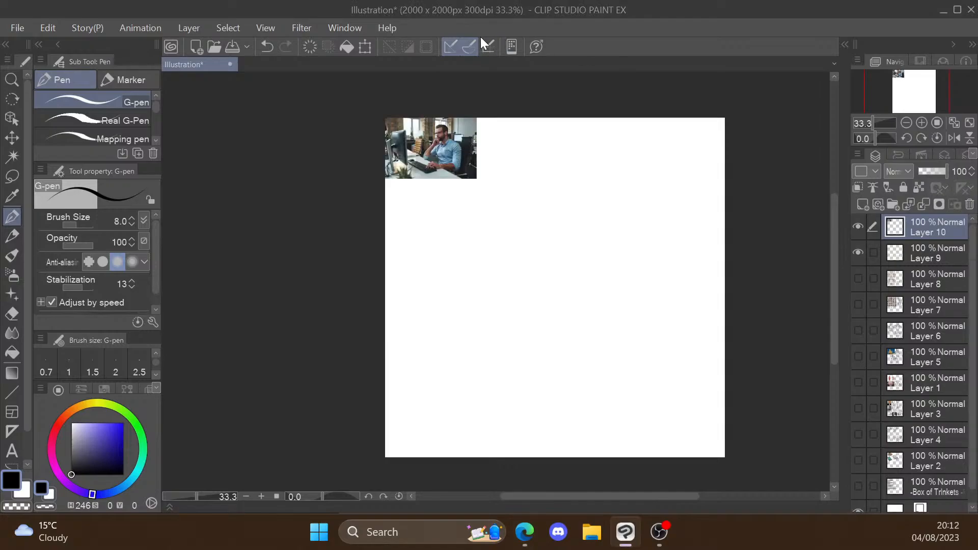
# Step: Try enlarging the pasted photo of the man at the computer across the upper canvas, and undo the last change
pyautogui.click(362, 50)
pyautogui.moveTo(476, 178); pyautogui.dragTo(715, 313)
pyautogui.click(570, 366)
pyautogui.hotkey('ctrl', 'z')
# Step: Sketch an oval head with a vertical centre line, a curved eye line and a tapering jaw
pyautogui.moveTo(563, 137); pyautogui.dragTo(557, 141)
pyautogui.moveTo(558, 141); pyautogui.dragTo(550, 219)
pyautogui.moveTo(551, 171); pyautogui.dragTo(555, 223)
pyautogui.moveTo(532, 185); pyautogui.dragTo(609, 176)
pyautogui.hotkey('ctrl', 'z')
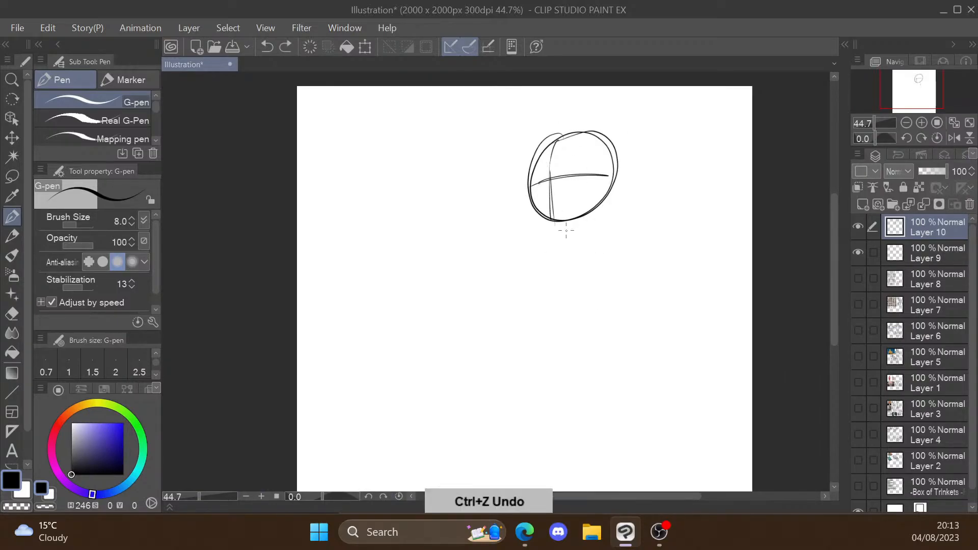
pyautogui.moveTo(530, 168); pyautogui.dragTo(535, 192)
pyautogui.moveTo(533, 187)
pyautogui.mouseDown()
pyautogui.moveTo(547, 229)
pyautogui.moveTo(566, 237)
pyautogui.mouseUp()
pyautogui.moveTo(611, 174)
pyautogui.mouseDown()
pyautogui.moveTo(575, 234)
pyautogui.moveTo(601, 272)
pyautogui.mouseUp()
# Step: Sketch the rounded ribcage below the head, with sloping shoulder lines and the start of the resting upper arm
pyautogui.moveTo(536, 264)
pyautogui.mouseDown()
pyautogui.moveTo(663, 257)
pyautogui.moveTo(560, 332)
pyautogui.mouseUp()
pyautogui.moveTo(568, 357); pyautogui.dragTo(688, 331)
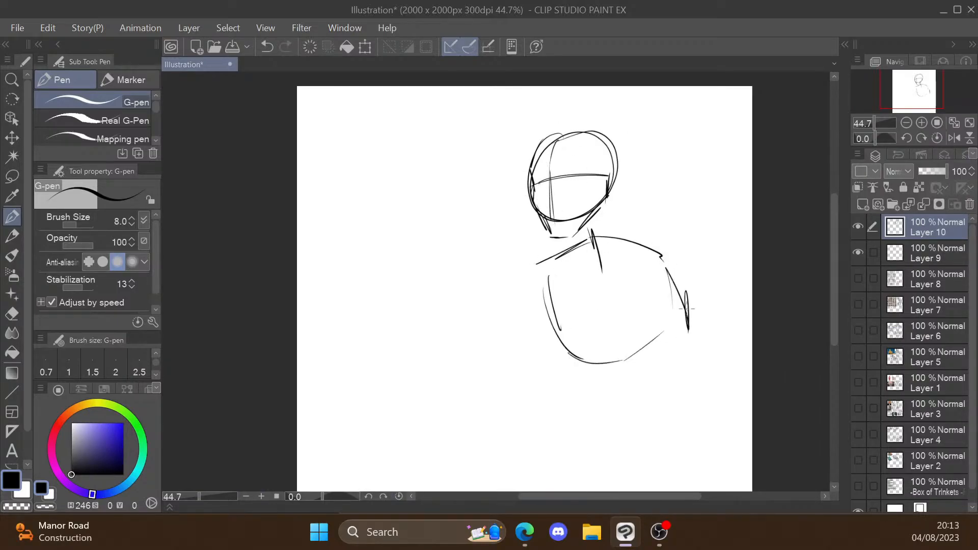
pyautogui.moveTo(607, 235); pyautogui.dragTo(670, 260)
pyautogui.moveTo(672, 260); pyautogui.dragTo(698, 347)
# Step: Block in an angular hand supporting the chin
pyautogui.moveTo(543, 233); pyautogui.dragTo(524, 256)
pyautogui.moveTo(523, 275)
pyautogui.mouseDown()
pyautogui.moveTo(570, 251)
pyautogui.moveTo(522, 268)
pyautogui.mouseUp()
pyautogui.moveTo(558, 261); pyautogui.dragTo(531, 275)
# Step: Try a narrow forearm below the chin hand, undo it, and redraw it wider, slanting down to a blunt elbow
pyautogui.scroll(1, 529, 275)
pyautogui.moveTo(524, 220); pyautogui.dragTo(478, 301)
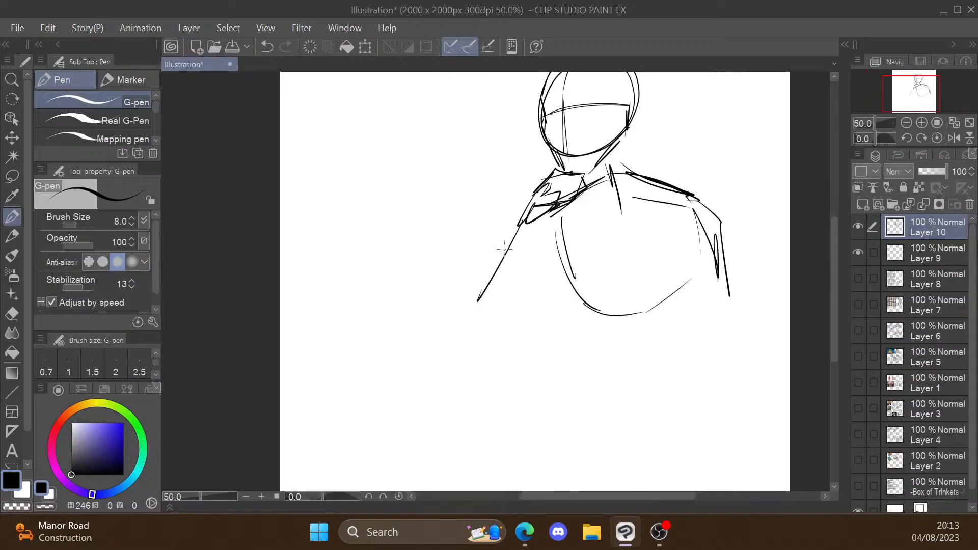
pyautogui.moveTo(546, 271); pyautogui.dragTo(538, 330)
pyautogui.moveTo(530, 294); pyautogui.dragTo(504, 351)
pyautogui.hotkey('ctrl', 'z')
pyautogui.hotkey('ctrl', 'z')
pyautogui.hotkey('ctrl', 'z')
pyautogui.hotkey('ctrl', 'z')
pyautogui.moveTo(517, 227); pyautogui.dragTo(455, 284)
pyautogui.moveTo(448, 292); pyautogui.dragTo(453, 336)
pyautogui.moveTo(458, 340); pyautogui.dragTo(504, 309)
# Step: Add a curved line along the torso's side and extend the outer shoulder down the resting upper arm
pyautogui.moveTo(534, 231)
pyautogui.mouseDown()
pyautogui.moveTo(502, 321)
pyautogui.moveTo(630, 329)
pyautogui.mouseUp()
pyautogui.hotkey('ctrl', 'z')
pyautogui.moveTo(539, 284)
pyautogui.mouseDown()
pyautogui.moveTo(526, 294)
pyautogui.moveTo(541, 282)
pyautogui.mouseUp()
pyautogui.scroll(-1, 770, 296)
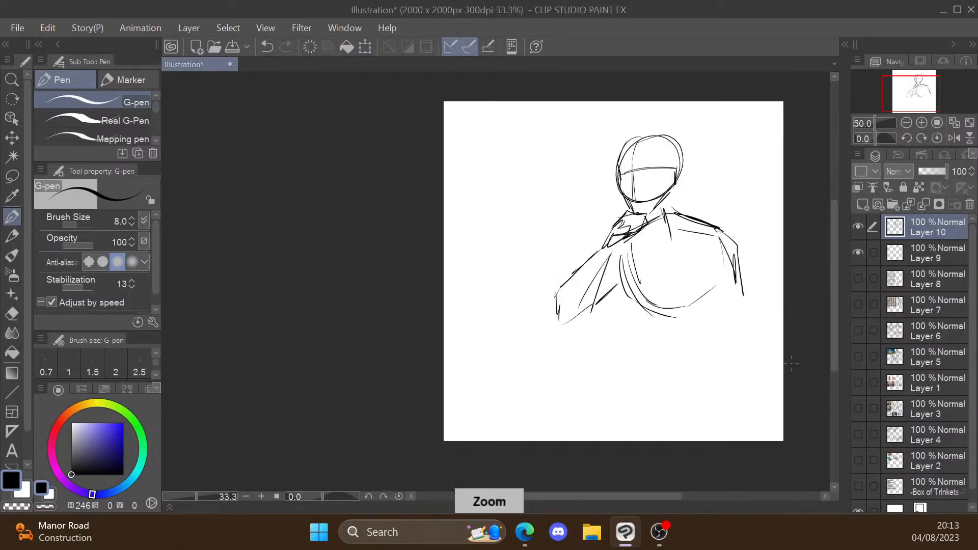
pyautogui.scroll(1, 782, 366)
pyautogui.moveTo(678, 161); pyautogui.dragTo(728, 250)
pyautogui.scroll(-1, 728, 255)
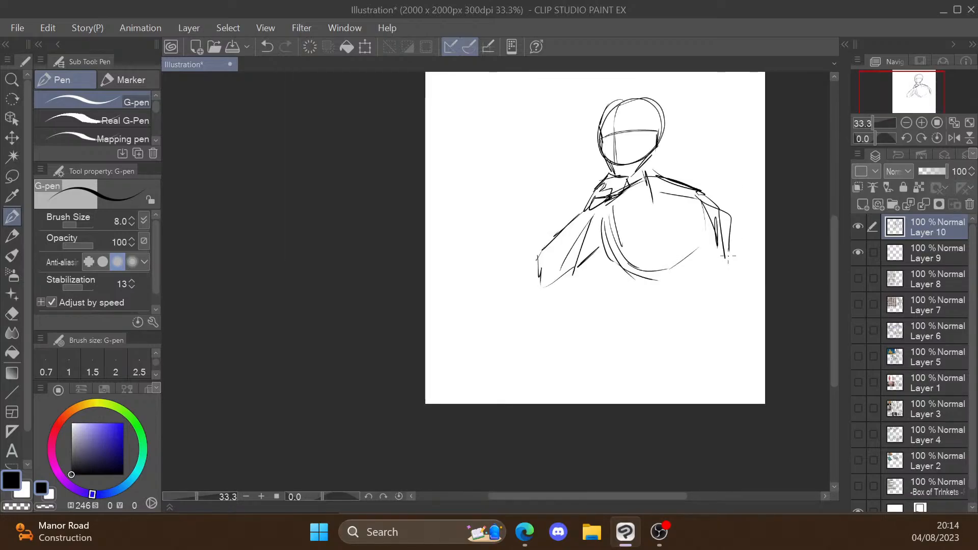
# Step: Draw a diagonal desk edge from below the propped elbow across the torso, undoing unwanted strokes, and darken the elbow
pyautogui.moveTo(579, 289); pyautogui.dragTo(738, 324)
pyautogui.hotkey('ctrl', 'z')
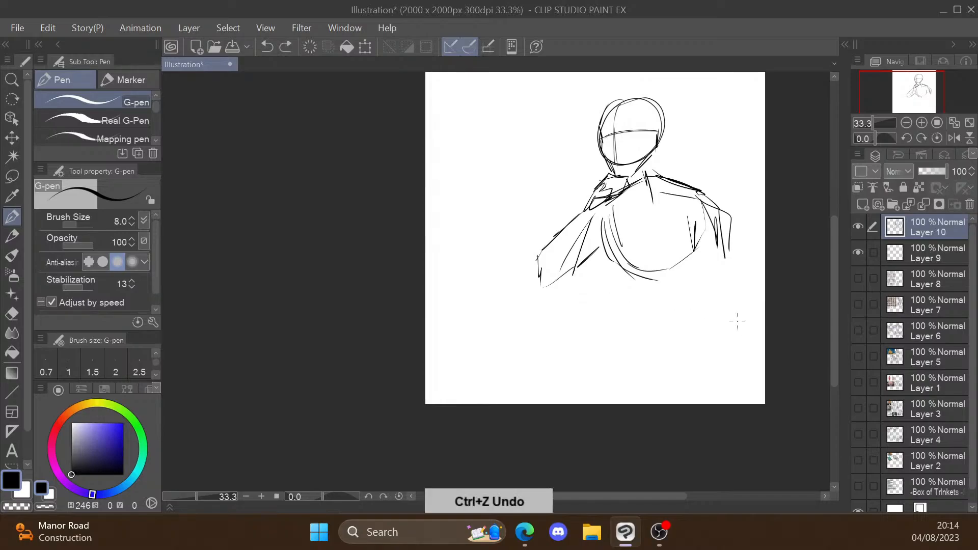
pyautogui.moveTo(558, 301); pyautogui.dragTo(714, 360)
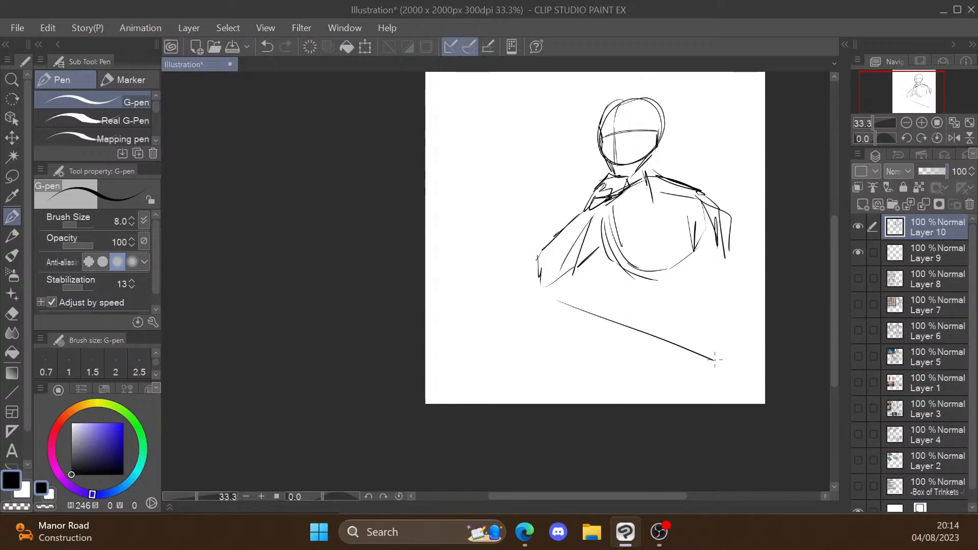
pyautogui.moveTo(535, 259); pyautogui.dragTo(562, 277)
pyautogui.moveTo(557, 289); pyautogui.dragTo(731, 360)
pyautogui.hotkey('ctrl', 'z')
# Step: Mark the desk surface beneath the propped elbow, and reinforce the forearm with the pen's brush size set to 12
pyautogui.moveTo(528, 295); pyautogui.dragTo(572, 297)
pyautogui.moveTo(525, 306)
pyautogui.mouseDown()
pyautogui.moveTo(569, 308)
pyautogui.moveTo(592, 213)
pyautogui.mouseUp()
pyautogui.moveTo(583, 244); pyautogui.dragTo(557, 293)
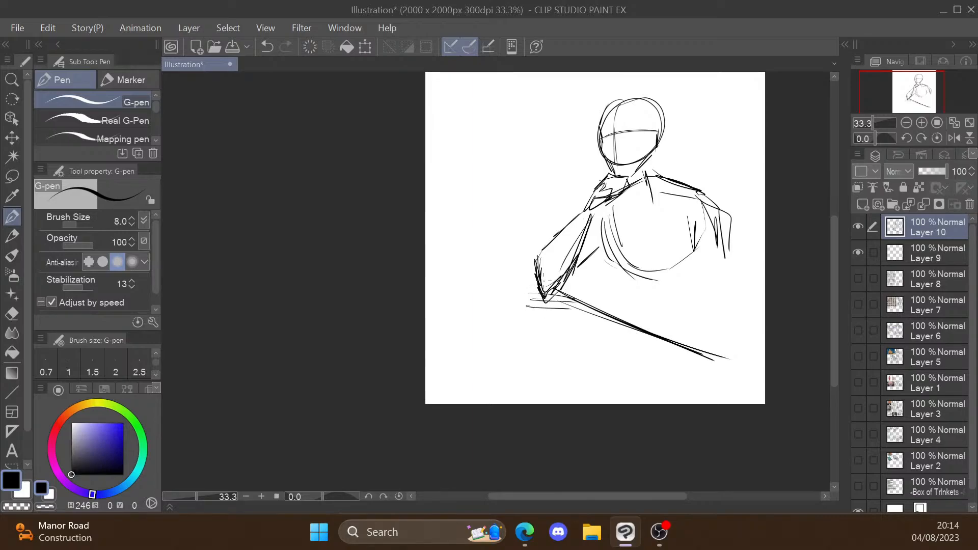
pyautogui.click(132, 218)
pyautogui.click(132, 218)
pyautogui.moveTo(591, 214)
pyautogui.mouseDown()
pyautogui.moveTo(544, 301)
pyautogui.moveTo(570, 301)
pyautogui.moveTo(548, 296)
pyautogui.mouseUp()
# Step: Darken the eye line on the head and add a short diagonal stroke for the nose
pyautogui.scroll(3, 632, 134)
pyautogui.moveTo(547, 140); pyautogui.dragTo(574, 135)
pyautogui.moveTo(615, 128); pyautogui.dragTo(671, 123)
pyautogui.moveTo(586, 143); pyautogui.dragTo(564, 172)
pyautogui.scroll(-3, 580, 191)
pyautogui.scroll(3, 619, 156)
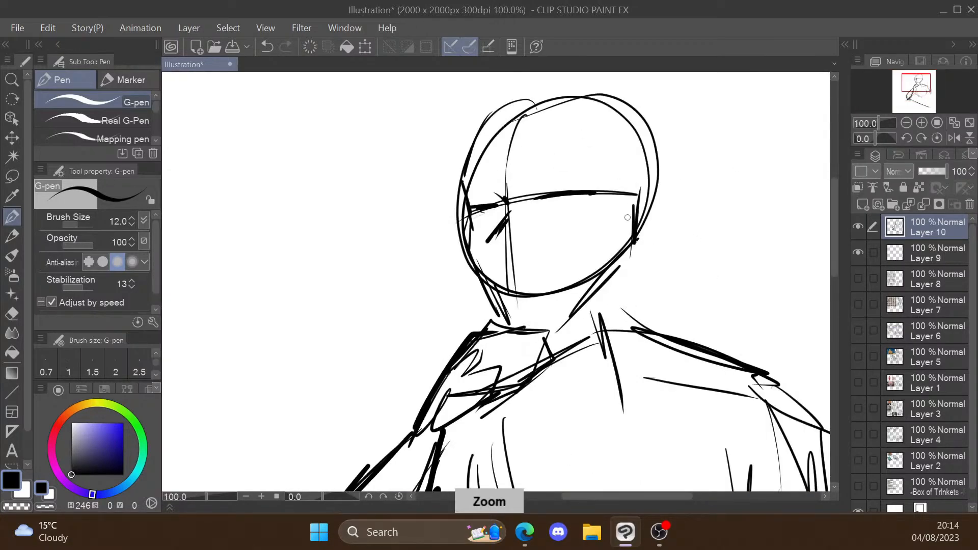
# Step: Draw the resting upper arm down from the shoulder, bent into a forearm lying across the desk edge
pyautogui.scroll(-3, 628, 218)
pyautogui.scroll(1, 576, 196)
pyautogui.moveTo(667, 128); pyautogui.dragTo(684, 295)
pyautogui.moveTo(677, 210); pyautogui.dragTo(690, 277)
pyautogui.moveTo(654, 289); pyautogui.dragTo(575, 340)
pyautogui.moveTo(554, 351); pyautogui.dragTo(686, 302)
# Step: Add the torso's lower side line, a long chair-back edge behind the arm, and shading strokes at the bent elbow
pyautogui.moveTo(520, 232); pyautogui.dragTo(558, 285)
pyautogui.moveTo(679, 136)
pyautogui.mouseDown()
pyautogui.moveTo(703, 147)
pyautogui.moveTo(701, 343)
pyautogui.mouseUp()
pyautogui.moveTo(700, 316); pyautogui.dragTo(693, 362)
pyautogui.moveTo(649, 276); pyautogui.dragTo(671, 305)
pyautogui.moveTo(652, 136); pyautogui.dragTo(690, 240)
pyautogui.moveTo(648, 292)
pyautogui.mouseDown()
pyautogui.moveTo(568, 332)
pyautogui.moveTo(652, 342)
pyautogui.mouseUp()
pyautogui.scroll(-1, 617, 353)
# Step: Stretch the sketched figure slightly wider toward the resting arm with a transform
pyautogui.click(12, 177)
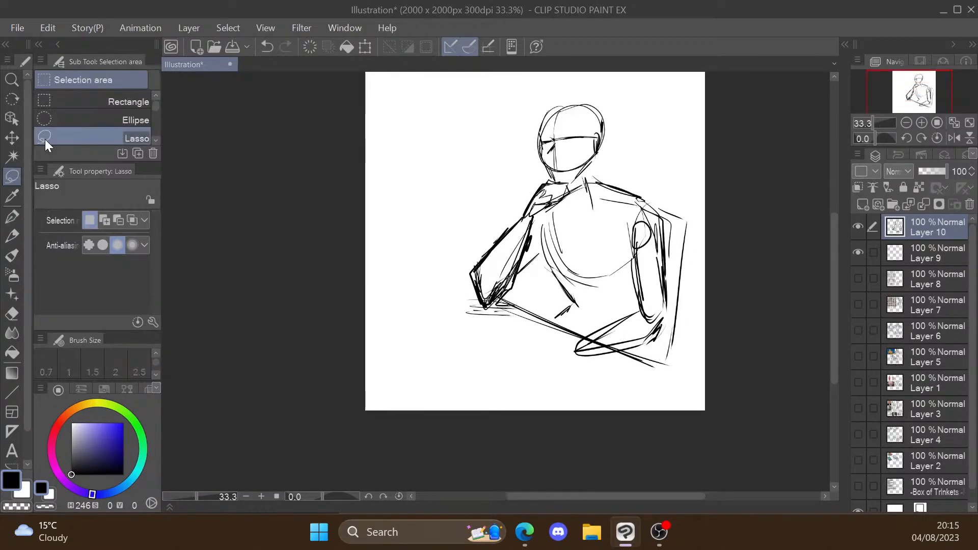
pyautogui.click(12, 137)
pyautogui.hotkey('ctrl', 't')
pyautogui.moveTo(688, 235); pyautogui.dragTo(692, 229)
pyautogui.click(546, 394)
# Step: Darken the torso's side line with the pen, and add collar strokes and the back line of the neck
pyautogui.click(12, 235)
pyautogui.click(12, 217)
pyautogui.moveTo(545, 249); pyautogui.dragTo(570, 292)
pyautogui.moveTo(579, 177); pyautogui.dragTo(577, 201)
pyautogui.moveTo(603, 154); pyautogui.dragTo(606, 180)
pyautogui.moveTo(605, 155); pyautogui.dragTo(620, 193)
# Step: Sketch the resting hand and the flat object on the desk in front of the figure, undoing a misplaced stroke
pyautogui.moveTo(582, 337)
pyautogui.mouseDown()
pyautogui.moveTo(586, 359)
pyautogui.moveTo(554, 345)
pyautogui.moveTo(576, 361)
pyautogui.mouseUp()
pyautogui.hotkey('ctrl', 'z')
pyautogui.moveTo(524, 321)
pyautogui.mouseDown()
pyautogui.moveTo(522, 350)
pyautogui.moveTo(508, 365)
pyautogui.mouseUp()
pyautogui.moveTo(543, 333); pyautogui.dragTo(565, 341)
# Step: Darken the resting arm's shoulder, outer sleeve and desk edge, and add desk lines beside the figure and in the near corner
pyautogui.moveTo(625, 192); pyautogui.dragTo(673, 231)
pyautogui.moveTo(671, 224); pyautogui.dragTo(674, 293)
pyautogui.moveTo(517, 305); pyautogui.dragTo(679, 360)
pyautogui.moveTo(375, 278); pyautogui.dragTo(432, 276)
pyautogui.moveTo(655, 407); pyautogui.dragTo(705, 387)
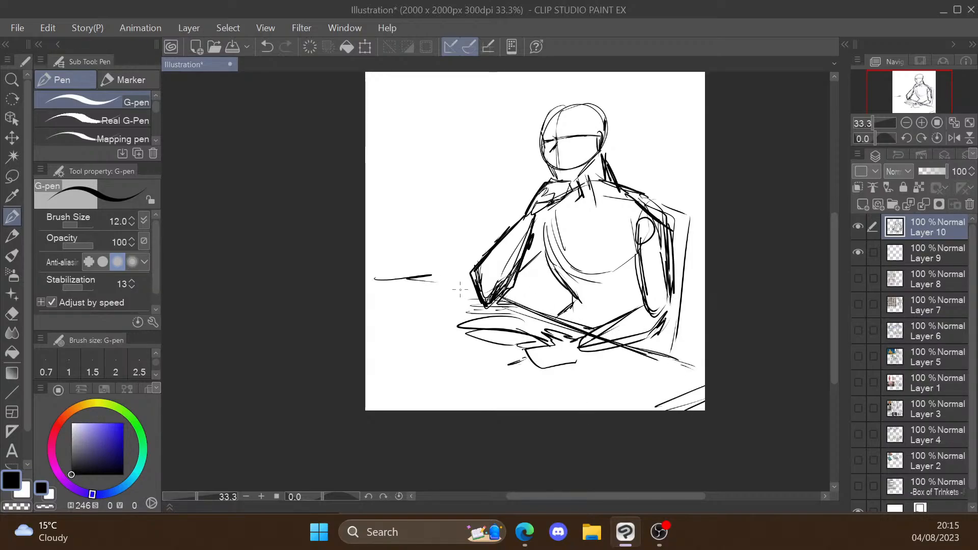
# Step: Extend the chair back, close off the lower torso, and add vertical background lines behind the head
pyautogui.scroll(-1, 461, 289)
pyautogui.moveTo(627, 195); pyautogui.dragTo(685, 212)
pyautogui.moveTo(685, 266); pyautogui.dragTo(676, 365)
pyautogui.moveTo(537, 287); pyautogui.dragTo(533, 319)
pyautogui.moveTo(555, 315); pyautogui.dragTo(602, 320)
pyautogui.moveTo(467, 84)
pyautogui.mouseDown()
pyautogui.moveTo(469, 123)
pyautogui.moveTo(480, 128)
pyautogui.mouseUp()
pyautogui.moveTo(467, 134); pyautogui.dragTo(466, 224)
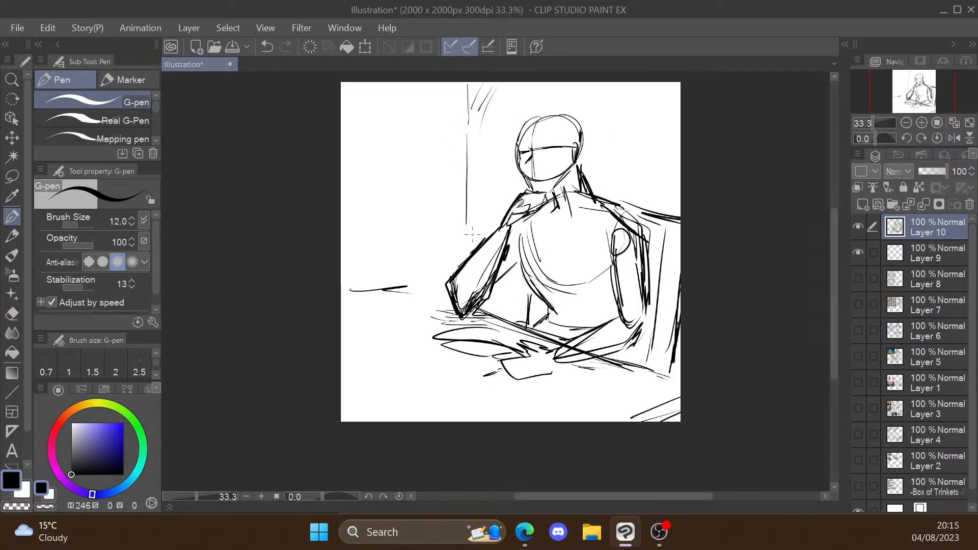
# Step: Undo the last stroke, and add a line behind the propped forearm and a short curve beside the resting sleeve
pyautogui.scroll(1, 472, 235)
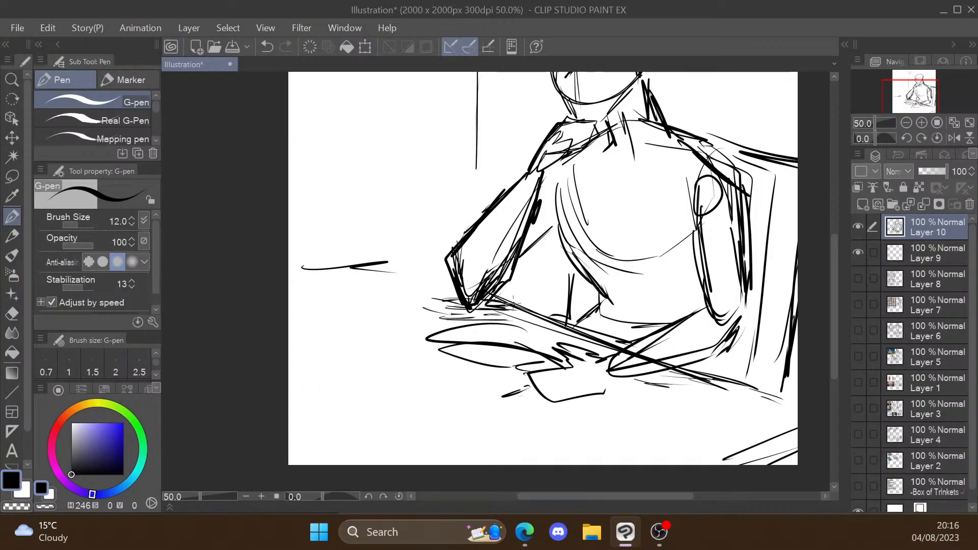
pyautogui.hotkey('ctrl', 'z')
pyautogui.moveTo(516, 267); pyautogui.dragTo(561, 241)
pyautogui.scroll(-3, 757, 210)
pyautogui.scroll(3, 739, 206)
pyautogui.moveTo(737, 205); pyautogui.dragTo(763, 190)
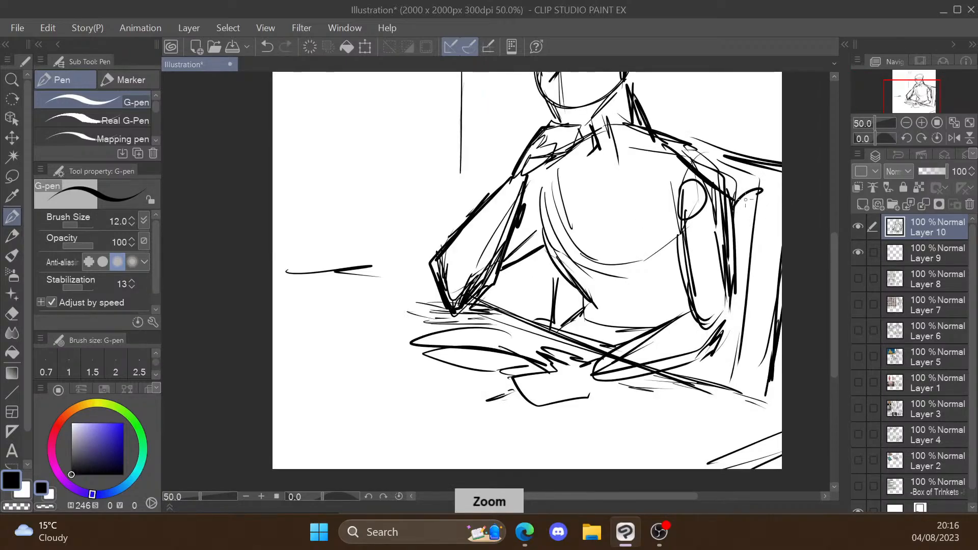
# Step: Define the chair's top edge and armrest, and add fold marks beside the resting sleeve and at the waist
pyautogui.moveTo(696, 133); pyautogui.dragTo(783, 153)
pyautogui.moveTo(779, 223)
pyautogui.mouseDown()
pyautogui.moveTo(773, 277)
pyautogui.moveTo(737, 248)
pyautogui.mouseUp()
pyautogui.moveTo(736, 360)
pyautogui.mouseDown()
pyautogui.moveTo(711, 372)
pyautogui.moveTo(783, 376)
pyautogui.mouseUp()
pyautogui.moveTo(736, 255); pyautogui.dragTo(741, 325)
pyautogui.moveTo(755, 303); pyautogui.dragTo(739, 318)
pyautogui.moveTo(558, 290); pyautogui.dragTo(582, 303)
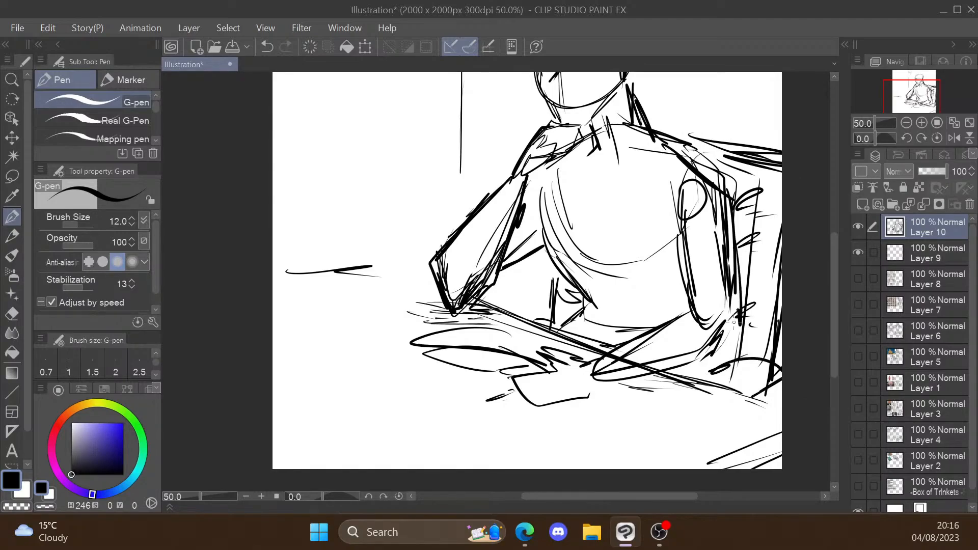
# Step: Darken the resting arm's elbow, the underside of its forearm and the inner edge of its upper arm
pyautogui.moveTo(737, 311); pyautogui.dragTo(730, 344)
pyautogui.moveTo(727, 342); pyautogui.dragTo(676, 370)
pyautogui.moveTo(677, 189)
pyautogui.mouseDown()
pyautogui.moveTo(673, 265)
pyautogui.moveTo(705, 330)
pyautogui.mouseUp()
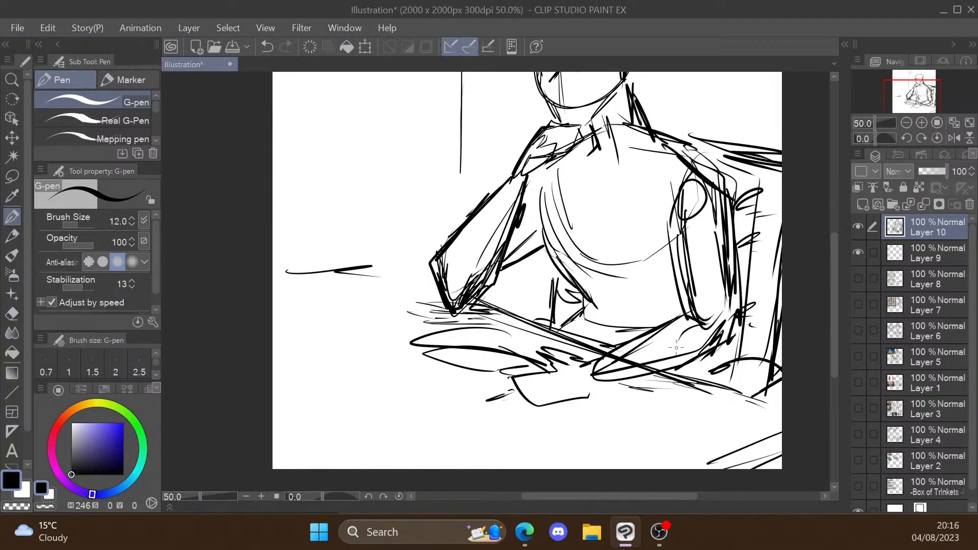
pyautogui.scroll(-2, 677, 348)
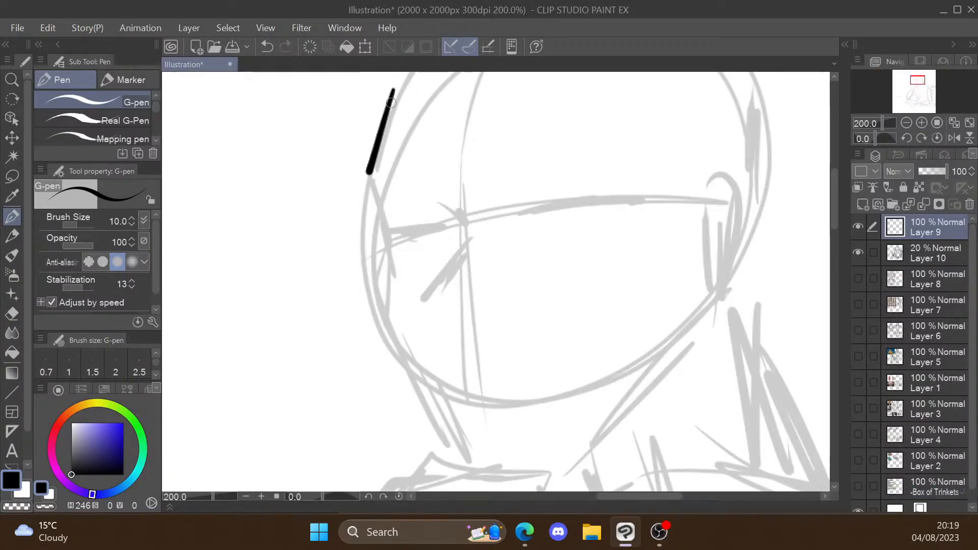
# Step: Ink the face over the faded sketch, drawing the angular brow and cheek contour, chin, jaw and ear
pyautogui.moveTo(375, 178); pyautogui.dragTo(415, 360)
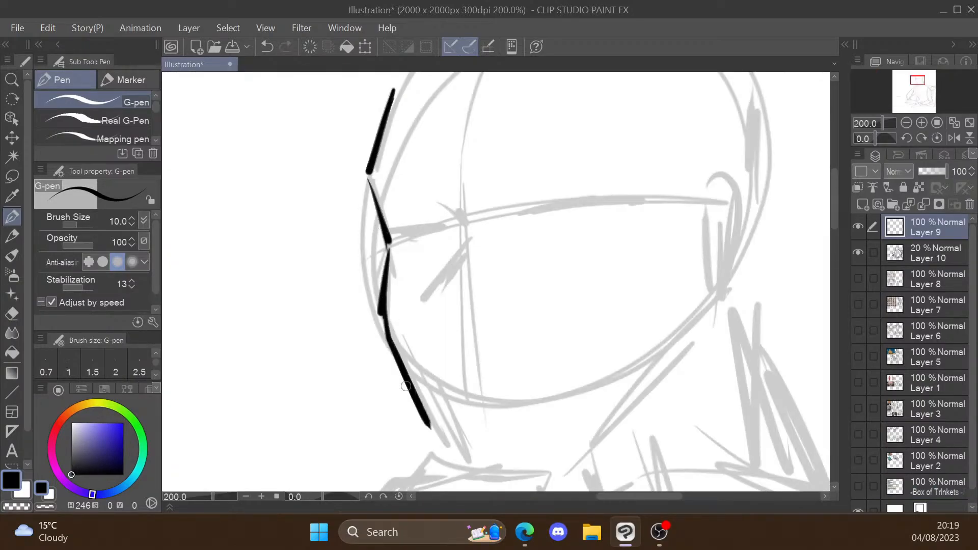
pyautogui.hotkey('ctrl', 'z')
pyautogui.moveTo(426, 305); pyautogui.dragTo(618, 293)
pyautogui.hotkey('ctrl', 'z')
pyautogui.moveTo(535, 374)
pyautogui.mouseDown()
pyautogui.moveTo(679, 206)
pyautogui.moveTo(640, 255)
pyautogui.mouseUp()
pyautogui.moveTo(655, 164)
pyautogui.mouseDown()
pyautogui.moveTo(647, 201)
pyautogui.moveTo(667, 194)
pyautogui.mouseUp()
# Step: Draw the nose bridge, nose tip and nostril marks, undoing and redrawing a misplaced bridge stroke
pyautogui.scroll(-2, 662, 209)
pyautogui.scroll(2, 640, 132)
pyautogui.moveTo(476, 242)
pyautogui.mouseDown()
pyautogui.moveTo(491, 262)
pyautogui.moveTo(455, 318)
pyautogui.mouseUp()
pyautogui.hotkey('ctrl', 'z')
pyautogui.moveTo(493, 270)
pyautogui.mouseDown()
pyautogui.moveTo(456, 317)
pyautogui.moveTo(481, 351)
pyautogui.mouseUp()
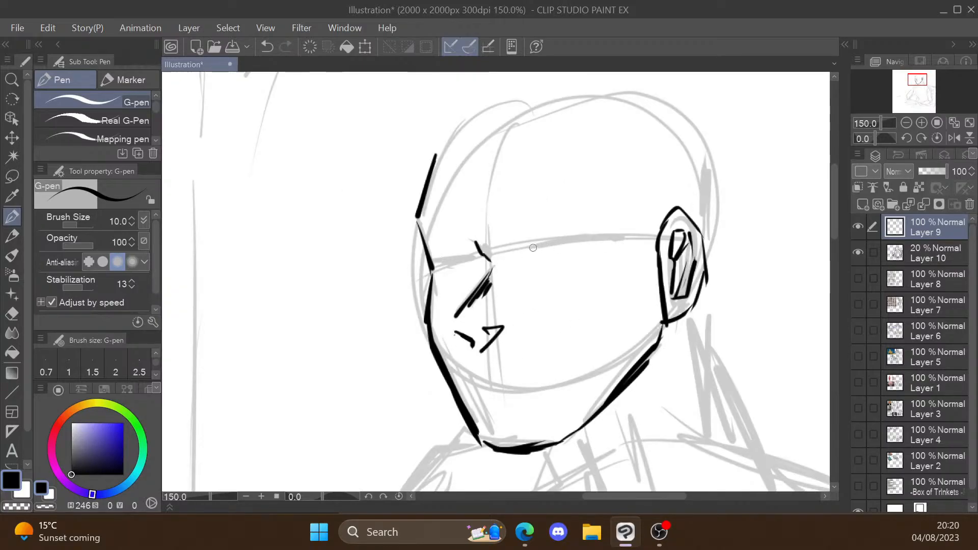
# Step: Draw a curved upper-lid line for the near eye along the eye guide, undoing an unwanted stroke
pyautogui.moveTo(526, 249); pyautogui.dragTo(604, 235)
pyautogui.scroll(-1, 624, 232)
pyautogui.scroll(1, 799, 275)
pyautogui.scroll(-2, 736, 259)
pyautogui.scroll(1, 619, 263)
pyautogui.hotkey('ctrl', 'z')
# Step: Sketch a large angular practice eye with a thick upper lid, inner corner and brow in the empty space beside the head
pyautogui.scroll(1, 340, 213)
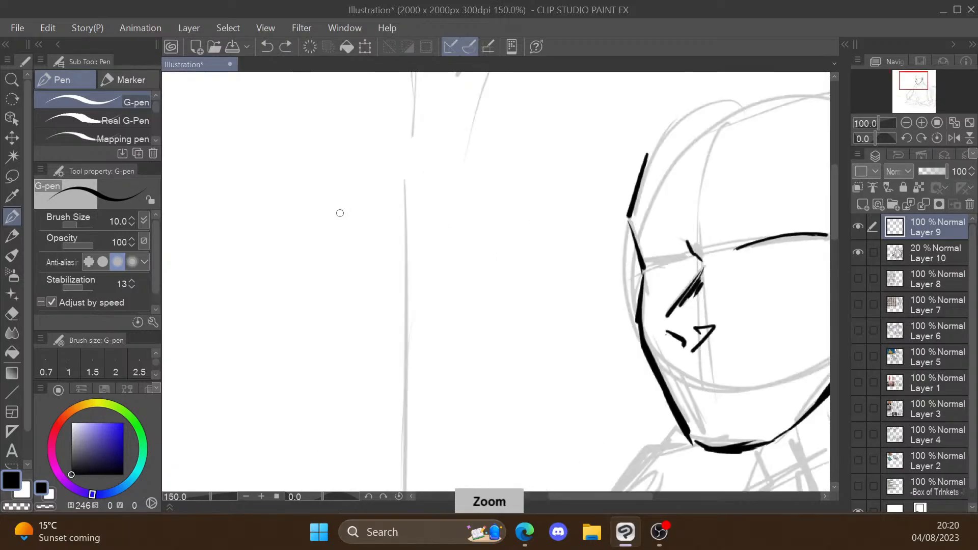
pyautogui.moveTo(299, 236)
pyautogui.mouseDown()
pyautogui.moveTo(346, 208)
pyautogui.moveTo(437, 188)
pyautogui.mouseUp()
pyautogui.moveTo(301, 264)
pyautogui.mouseDown()
pyautogui.moveTo(306, 239)
pyautogui.moveTo(422, 235)
pyautogui.moveTo(451, 191)
pyautogui.mouseUp()
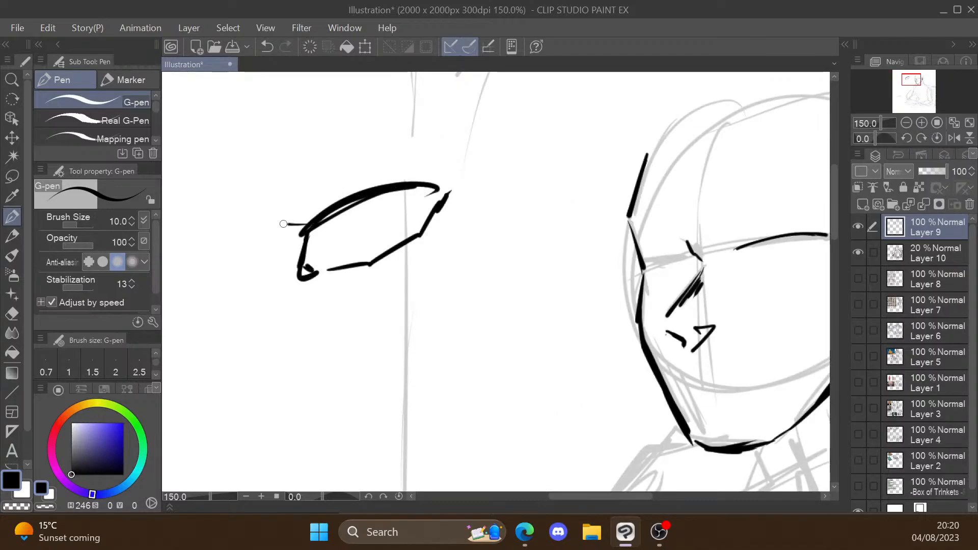
pyautogui.moveTo(421, 231); pyautogui.dragTo(433, 228)
pyautogui.moveTo(366, 202)
pyautogui.mouseDown()
pyautogui.moveTo(352, 245)
pyautogui.moveTo(340, 233)
pyautogui.moveTo(435, 183)
pyautogui.mouseUp()
pyautogui.moveTo(270, 204)
pyautogui.mouseDown()
pyautogui.moveTo(312, 154)
pyautogui.moveTo(344, 155)
pyautogui.mouseUp()
pyautogui.moveTo(295, 198)
pyautogui.mouseDown()
pyautogui.moveTo(289, 193)
pyautogui.moveTo(322, 183)
pyautogui.mouseUp()
# Step: Undo all strokes of the practice eye beside the head
pyautogui.scroll(-1, 334, 194)
pyautogui.hotkey('ctrl', 'z')
pyautogui.hotkey('ctrl', 'z')
pyautogui.hotkey('ctrl', 'z')
pyautogui.hotkey('ctrl', 'z')
pyautogui.hotkey('ctrl', 'z')
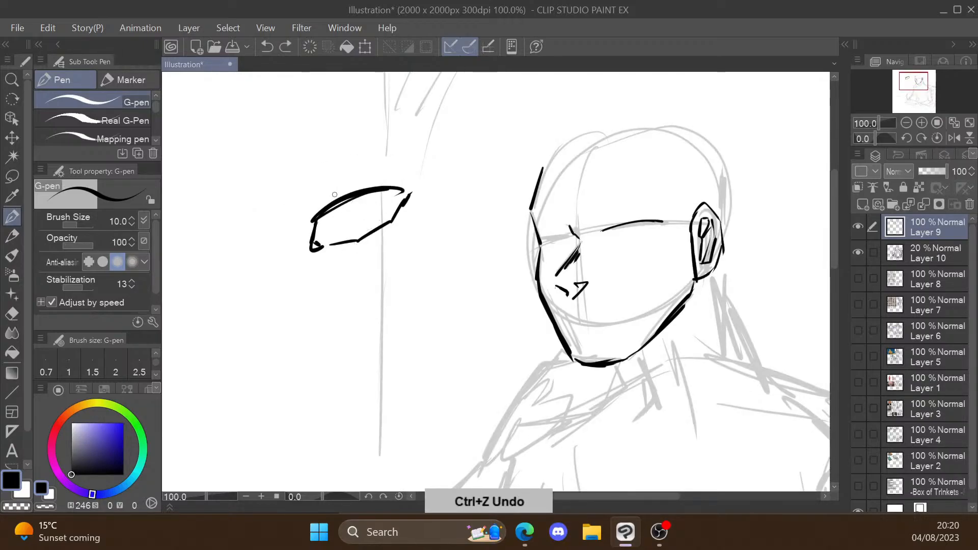
pyautogui.hotkey('ctrl', 'z')
pyautogui.hotkey('ctrl', 'z')
pyautogui.hotkey('ctrl', 'z')
pyautogui.hotkey('ctrl', 'z')
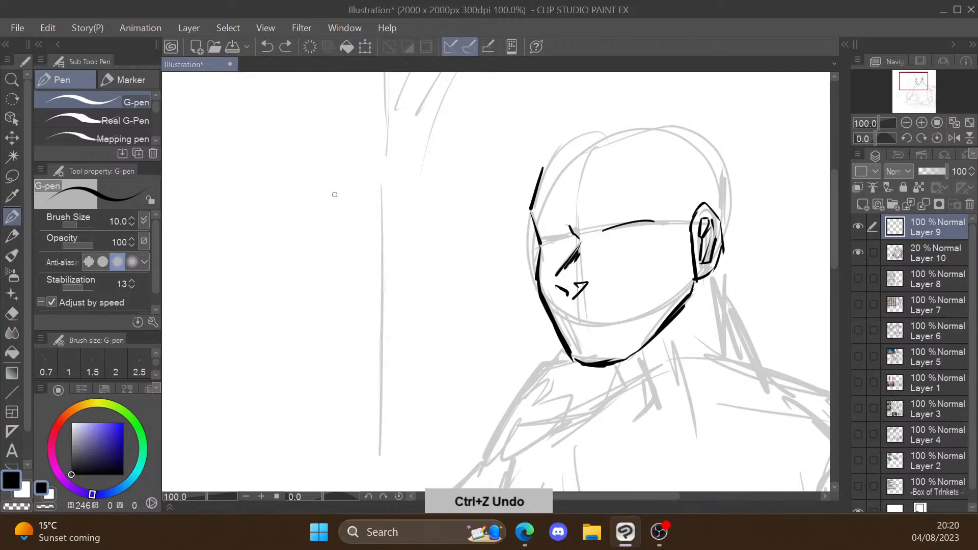
pyautogui.hotkey('ctrl', 'y')
pyautogui.hotkey('ctrl', 'y')
pyautogui.hotkey('ctrl', 'z')
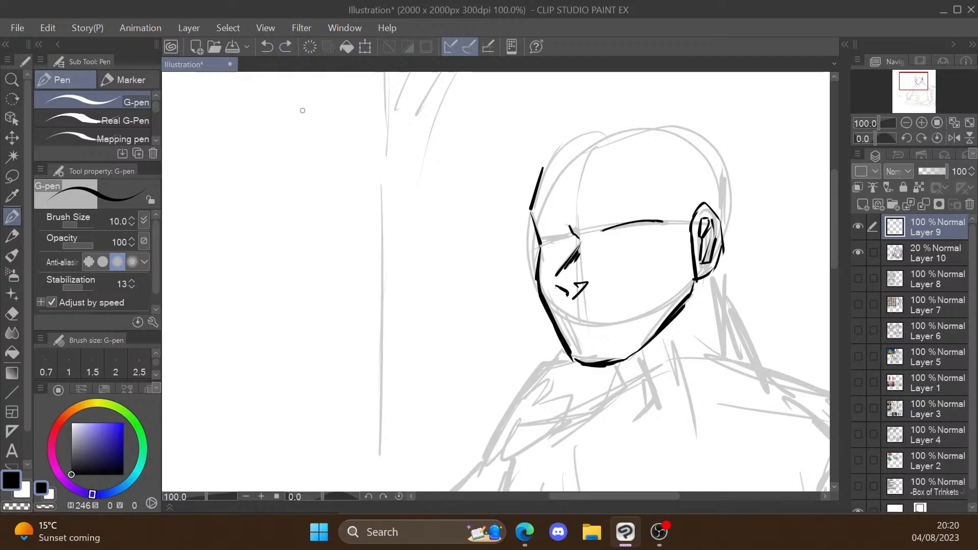
# Step: Thicken the near eye's upper lid, and add its outer corner, inner corner, lower lid, iris and pupil
pyautogui.scroll(2, 754, 232)
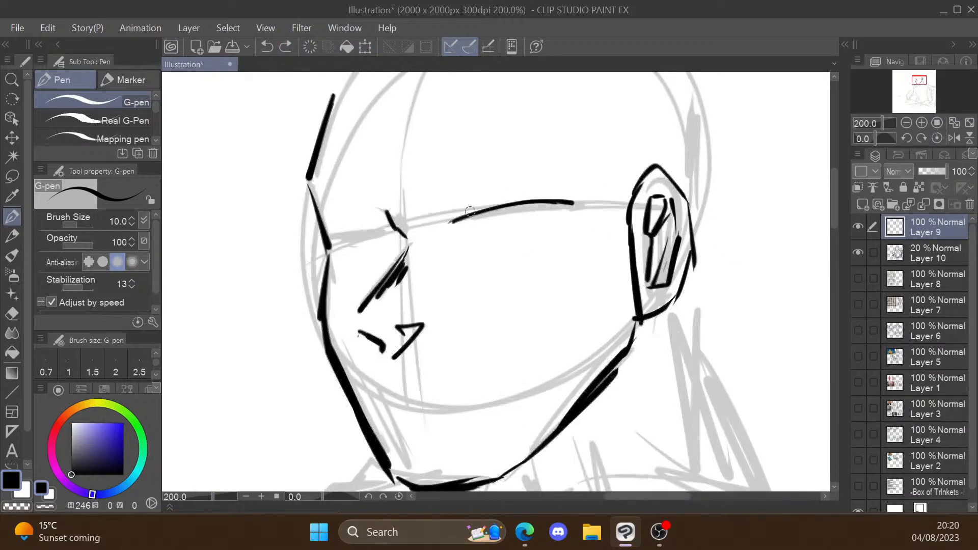
pyautogui.moveTo(470, 213)
pyautogui.mouseDown()
pyautogui.moveTo(589, 198)
pyautogui.moveTo(573, 217)
pyautogui.moveTo(545, 224)
pyautogui.mouseUp()
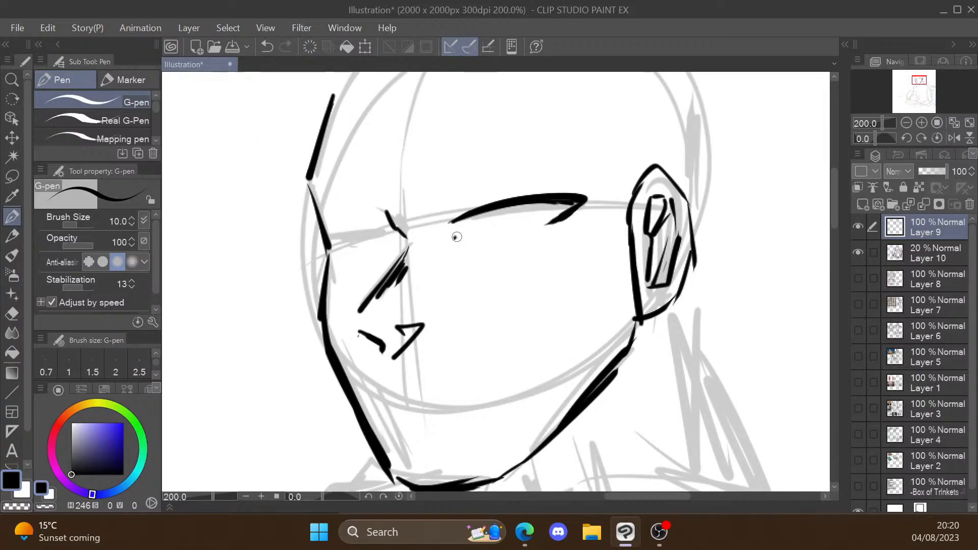
pyautogui.moveTo(455, 236); pyautogui.dragTo(477, 240)
pyautogui.moveTo(486, 240); pyautogui.dragTo(550, 221)
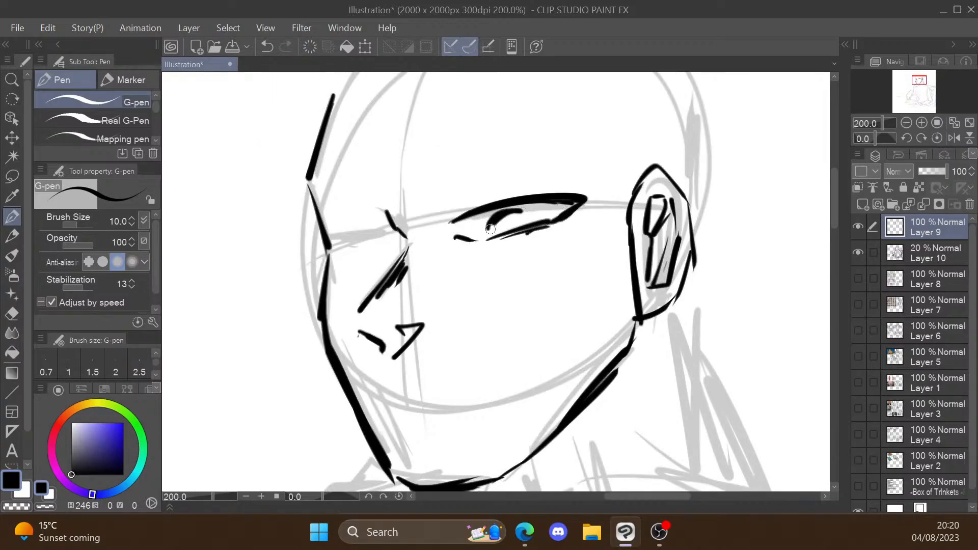
pyautogui.moveTo(490, 229)
pyautogui.mouseDown()
pyautogui.moveTo(522, 219)
pyautogui.moveTo(502, 228)
pyautogui.mouseUp()
pyautogui.scroll(-1, 529, 213)
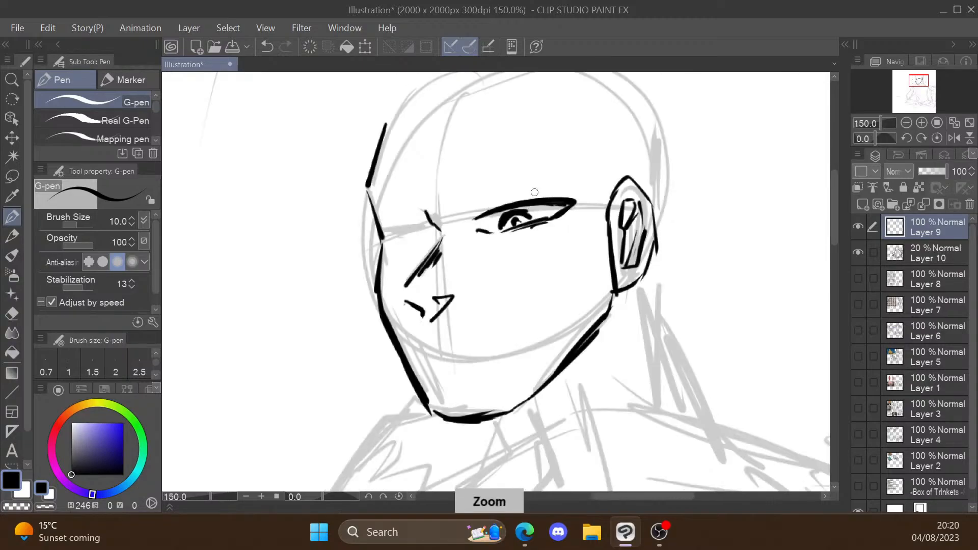
# Step: Rework the near eye's upper lid into a straighter, thicker slanting line that meets the inner corner
pyautogui.scroll(1, 514, 204)
pyautogui.hotkey('ctrl', 'z')
pyautogui.press('e')
pyautogui.press('p')
pyautogui.moveTo(575, 196)
pyautogui.mouseDown()
pyautogui.moveTo(461, 217)
pyautogui.moveTo(573, 209)
pyautogui.mouseUp()
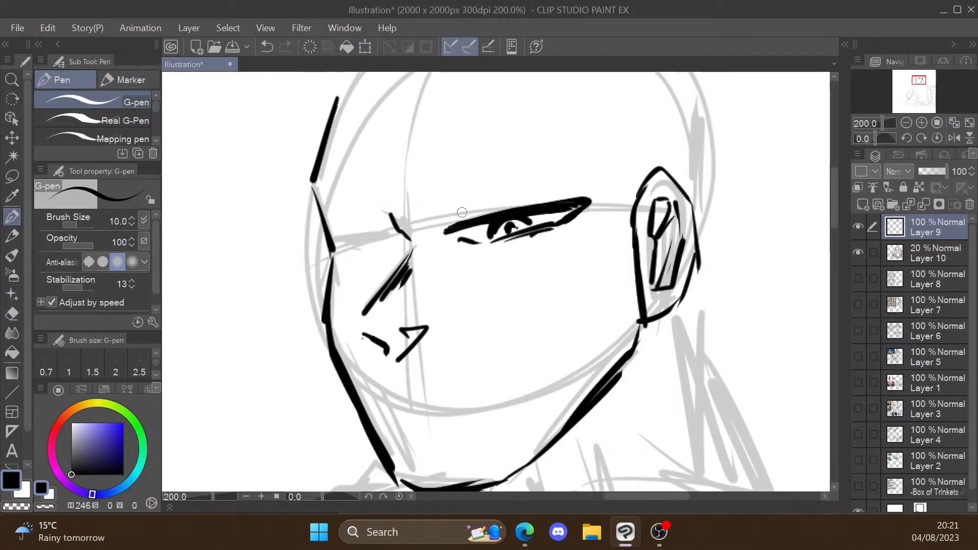
# Step: Add the near eye's inner-corner crease and a slanting, multi-stroke eyebrow above it
pyautogui.moveTo(455, 213); pyautogui.dragTo(461, 221)
pyautogui.moveTo(421, 199)
pyautogui.mouseDown()
pyautogui.moveTo(449, 206)
pyautogui.moveTo(500, 171)
pyautogui.mouseUp()
pyautogui.moveTo(462, 199)
pyautogui.mouseDown()
pyautogui.moveTo(545, 163)
pyautogui.moveTo(575, 163)
pyautogui.mouseUp()
pyautogui.scroll(-1, 484, 193)
pyautogui.scroll(1, 480, 224)
# Step: Draw the far eye with its thick lid and iris, plus a lowered brow that slants down to the nose bridge
pyautogui.moveTo(333, 230); pyautogui.dragTo(404, 224)
pyautogui.moveTo(336, 239)
pyautogui.mouseDown()
pyautogui.moveTo(366, 250)
pyautogui.moveTo(407, 236)
pyautogui.mouseUp()
pyautogui.moveTo(377, 228)
pyautogui.mouseDown()
pyautogui.moveTo(373, 246)
pyautogui.moveTo(391, 236)
pyautogui.mouseUp()
pyautogui.moveTo(361, 255); pyautogui.dragTo(398, 244)
pyautogui.hotkey('ctrl', 'z')
pyautogui.moveTo(322, 196); pyautogui.dragTo(400, 218)
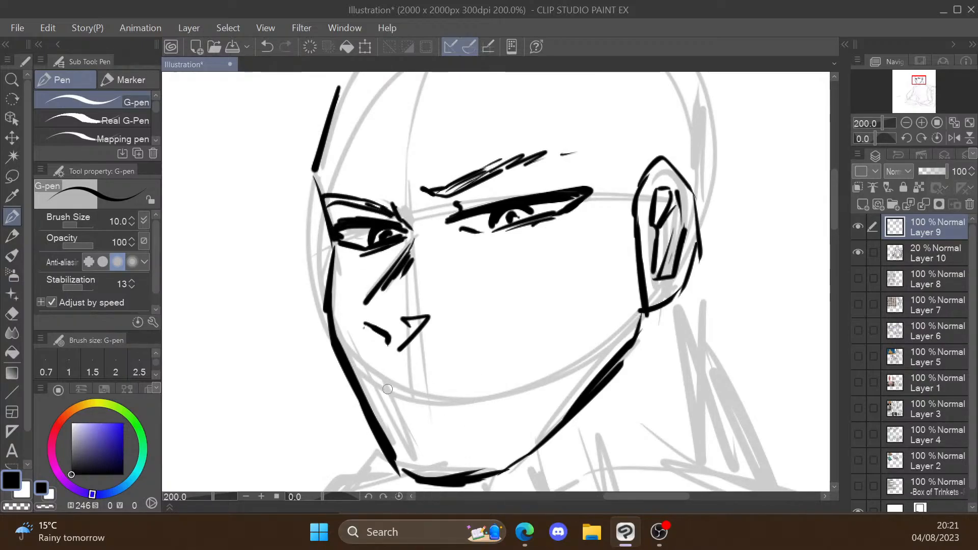
# Step: Draw a broken mouth line and short lower-lip strokes between the nose and chin
pyautogui.moveTo(372, 392); pyautogui.dragTo(389, 388)
pyautogui.moveTo(407, 391); pyautogui.dragTo(478, 394)
pyautogui.moveTo(405, 419); pyautogui.dragTo(434, 420)
pyautogui.moveTo(455, 421); pyautogui.dragTo(489, 421)
pyautogui.moveTo(472, 428)
pyautogui.mouseDown()
pyautogui.moveTo(483, 425)
pyautogui.moveTo(481, 353)
pyautogui.mouseUp()
pyautogui.moveTo(381, 328); pyautogui.dragTo(409, 323)
pyautogui.hotkey('ctrl', 'z')
pyautogui.hotkey('ctrl', 'z')
pyautogui.moveTo(447, 323)
pyautogui.mouseDown()
pyautogui.moveTo(471, 333)
pyautogui.moveTo(427, 409)
pyautogui.mouseUp()
# Step: Add the forehead edge, a broken hairline with a V notch and the sideburn, and thicken the jaw just below the ear
pyautogui.hotkey('ctrl', '-')
pyautogui.moveTo(359, 205); pyautogui.dragTo(349, 275)
pyautogui.moveTo(395, 193)
pyautogui.mouseDown()
pyautogui.moveTo(409, 215)
pyautogui.moveTo(417, 188)
pyautogui.mouseUp()
pyautogui.moveTo(439, 199); pyautogui.dragTo(500, 178)
pyautogui.moveTo(507, 184)
pyautogui.mouseDown()
pyautogui.moveTo(552, 169)
pyautogui.moveTo(577, 286)
pyautogui.moveTo(520, 376)
pyautogui.mouseUp()
pyautogui.hotkey('ctrl', '-')
pyautogui.hotkey('ctrl', 't')
pyautogui.click(474, 424)
pyautogui.press('p')
pyautogui.moveTo(563, 290); pyautogui.dragTo(564, 327)
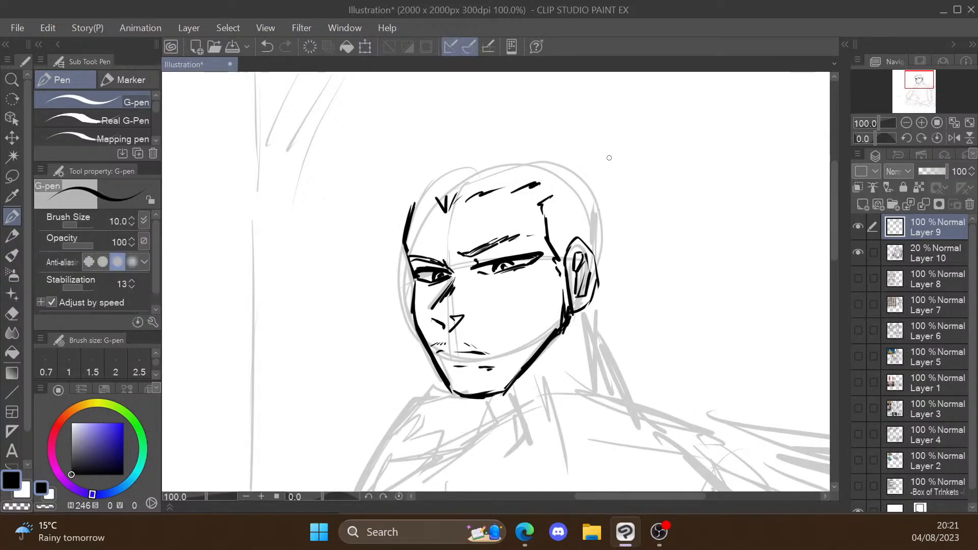
# Step: Outline the short spiky hair over the top of the head down to the front tuft
pyautogui.moveTo(588, 146)
pyautogui.mouseDown()
pyautogui.moveTo(595, 258)
pyautogui.moveTo(546, 104)
pyautogui.mouseUp()
pyautogui.moveTo(519, 119); pyautogui.dragTo(430, 116)
pyautogui.moveTo(444, 128)
pyautogui.mouseDown()
pyautogui.moveTo(390, 192)
pyautogui.moveTo(369, 180)
pyautogui.mouseUp()
pyautogui.hotkey('ctrl', 'z')
pyautogui.moveTo(430, 207); pyautogui.dragTo(401, 227)
# Step: Draw a jagged shadow edge down the near side of the face from the forehead to the jaw
pyautogui.moveTo(539, 185)
pyautogui.mouseDown()
pyautogui.moveTo(465, 202)
pyautogui.moveTo(486, 258)
pyautogui.moveTo(477, 352)
pyautogui.moveTo(498, 394)
pyautogui.mouseUp()
pyautogui.moveTo(503, 388); pyautogui.dragTo(506, 348)
pyautogui.hotkey('ctrl', 'z')
pyautogui.moveTo(504, 380); pyautogui.dragTo(526, 264)
pyautogui.moveTo(524, 250); pyautogui.dragTo(530, 235)
pyautogui.moveTo(528, 226); pyautogui.dragTo(538, 199)
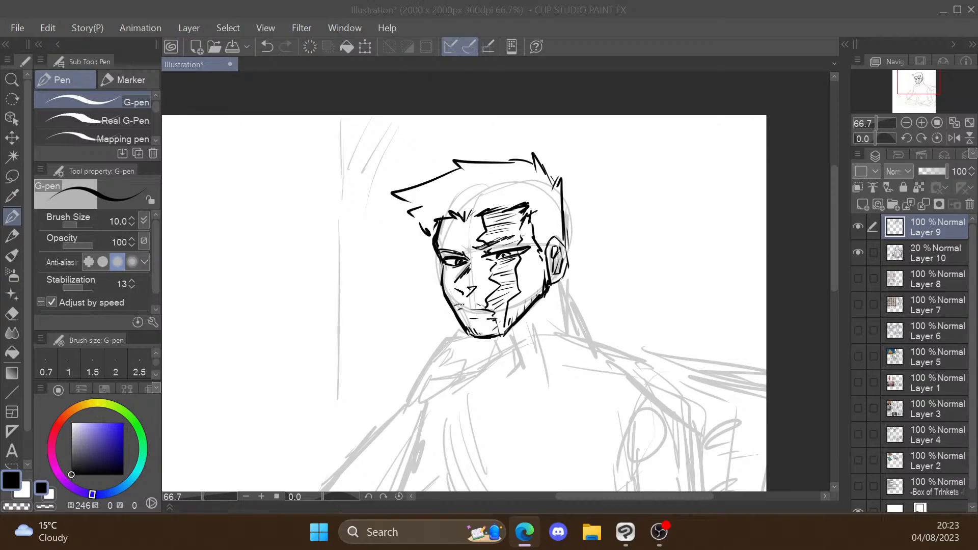
# Step: Sketch the hand under the chin with its back, curled fingers, thumb and wrist lines
pyautogui.scroll(1, 489, 326)
pyautogui.moveTo(411, 324)
pyautogui.mouseDown()
pyautogui.moveTo(503, 239)
pyautogui.moveTo(533, 266)
pyautogui.moveTo(524, 246)
pyautogui.mouseUp()
pyautogui.moveTo(522, 247)
pyautogui.mouseDown()
pyautogui.moveTo(533, 281)
pyautogui.moveTo(528, 268)
pyautogui.mouseUp()
pyautogui.hotkey('ctrl', 'z')
pyautogui.moveTo(480, 259)
pyautogui.mouseDown()
pyautogui.moveTo(499, 261)
pyautogui.moveTo(523, 292)
pyautogui.mouseUp()
pyautogui.moveTo(535, 240); pyautogui.dragTo(535, 276)
pyautogui.moveTo(545, 236); pyautogui.dragTo(544, 266)
pyautogui.moveTo(477, 264); pyautogui.dragTo(447, 327)
pyautogui.moveTo(505, 292); pyautogui.dragTo(446, 344)
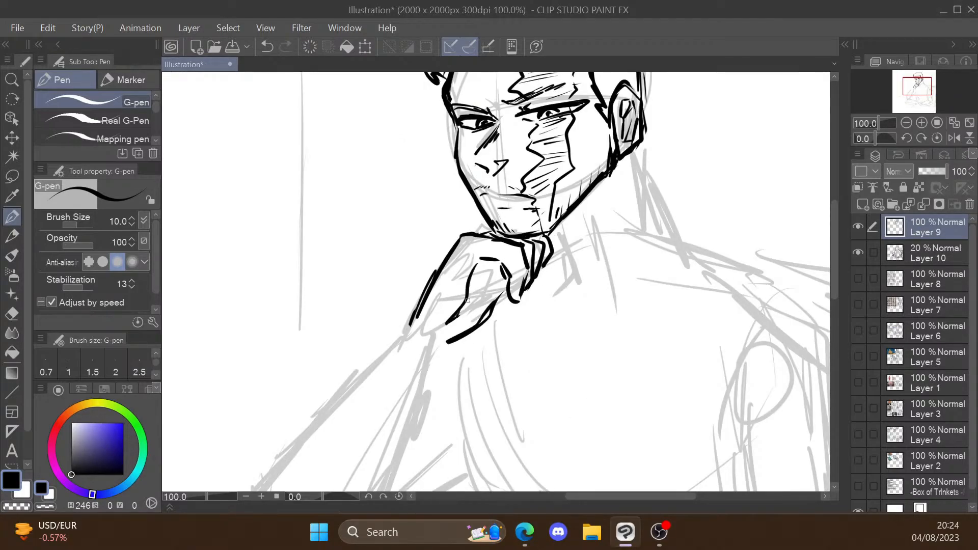
# Step: Undo the last wrist strokes and redraw the palm edge and wrist with straighter, tighter lines and shaped fingers
pyautogui.hotkey('ctrl', 'z')
pyautogui.hotkey('ctrl', 'z')
pyautogui.press('e')
pyautogui.moveTo(478, 265); pyautogui.dragTo(446, 331)
pyautogui.moveTo(477, 285); pyautogui.dragTo(447, 329)
pyautogui.moveTo(453, 332)
pyautogui.mouseDown()
pyautogui.moveTo(505, 291)
pyautogui.moveTo(480, 294)
pyautogui.mouseUp()
pyautogui.moveTo(503, 261); pyautogui.dragTo(501, 284)
pyautogui.moveTo(526, 271); pyautogui.dragTo(514, 300)
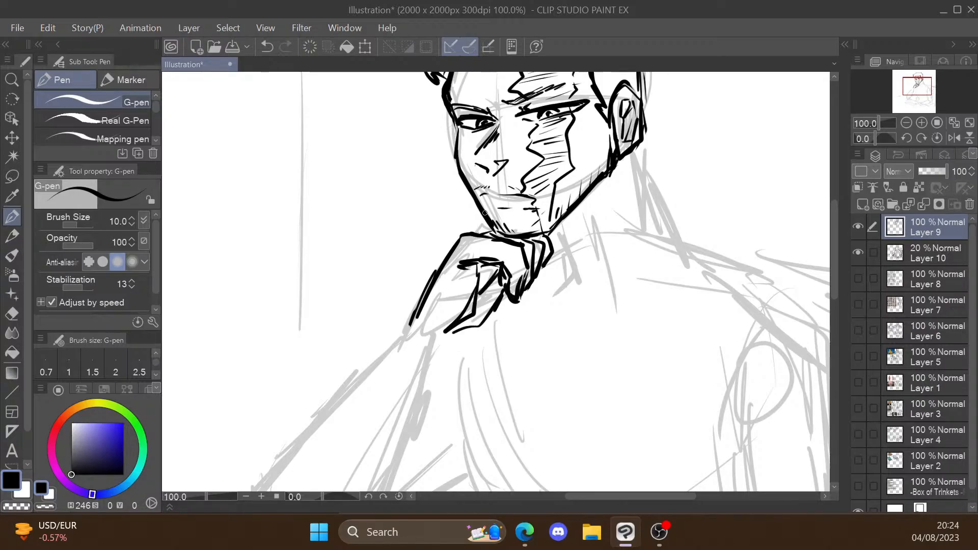
# Step: Refine the curled fingers and knuckles of the chin hand with thicker angular strokes
pyautogui.scroll(1, 504, 272)
pyautogui.moveTo(502, 261); pyautogui.dragTo(438, 263)
pyautogui.hotkey('ctrl', 'z')
pyautogui.moveTo(501, 228); pyautogui.dragTo(485, 248)
pyautogui.moveTo(525, 235); pyautogui.dragTo(532, 255)
pyautogui.moveTo(493, 247); pyautogui.dragTo(535, 293)
pyautogui.moveTo(506, 305); pyautogui.dragTo(521, 324)
# Step: Outline both sides of the raised forearm from the wrist down towards the elbow
pyautogui.scroll(-2, 638, 120)
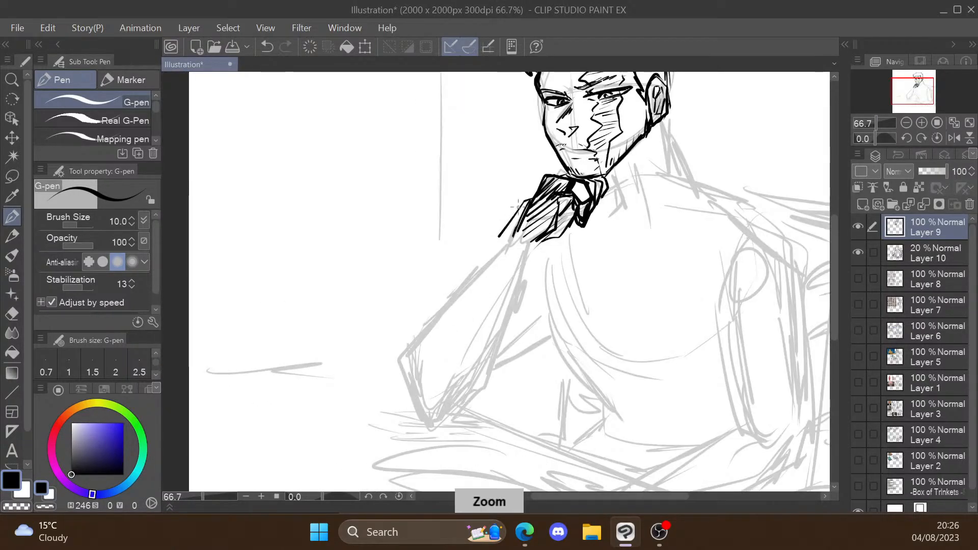
pyautogui.moveTo(500, 240)
pyautogui.mouseDown()
pyautogui.moveTo(552, 247)
pyautogui.moveTo(504, 366)
pyautogui.mouseUp()
pyautogui.moveTo(495, 238); pyautogui.dragTo(411, 339)
pyautogui.moveTo(492, 241); pyautogui.dragTo(421, 312)
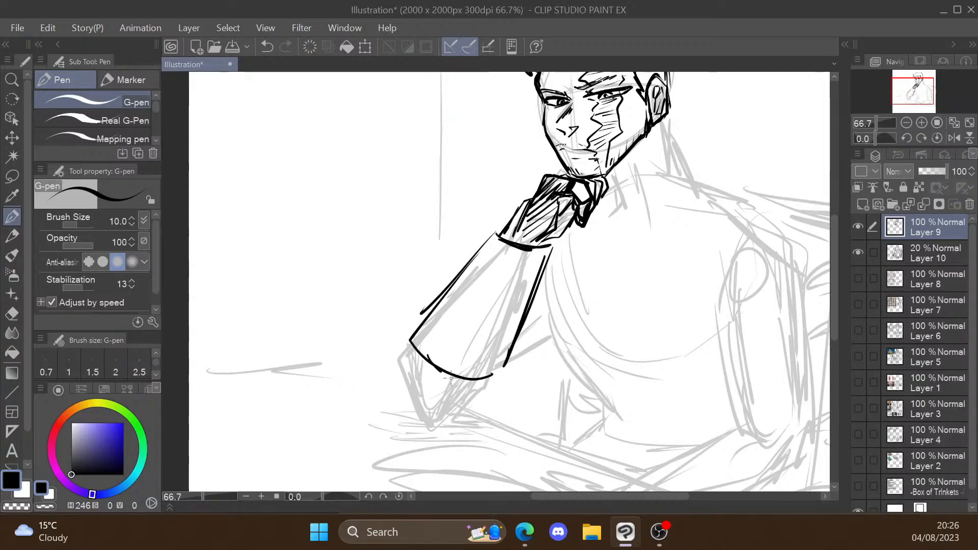
# Step: Turn the raised forearm into a layered bracer with a stepped outer edge and curved bands across it
pyautogui.moveTo(428, 357); pyautogui.dragTo(497, 375)
pyautogui.moveTo(502, 233)
pyautogui.mouseDown()
pyautogui.moveTo(483, 232)
pyautogui.moveTo(456, 261)
pyautogui.mouseUp()
pyautogui.moveTo(456, 262)
pyautogui.mouseDown()
pyautogui.moveTo(534, 289)
pyautogui.moveTo(428, 298)
pyautogui.mouseUp()
pyautogui.moveTo(457, 315); pyautogui.dragTo(532, 297)
pyautogui.moveTo(433, 303)
pyautogui.mouseDown()
pyautogui.moveTo(409, 329)
pyautogui.moveTo(523, 355)
pyautogui.mouseUp()
pyautogui.hotkey('ctrl', 'z')
pyautogui.moveTo(439, 344); pyautogui.dragTo(517, 355)
pyautogui.moveTo(409, 356); pyautogui.dragTo(508, 369)
# Step: Draw the neck, the sloping near shoulder and the far shoulder line behind the raised arm
pyautogui.scroll(-1, 458, 235)
pyautogui.moveTo(614, 151)
pyautogui.mouseDown()
pyautogui.moveTo(633, 192)
pyautogui.moveTo(568, 221)
pyautogui.mouseUp()
pyautogui.hotkey('ctrl', 'z')
pyautogui.moveTo(599, 167); pyautogui.dragTo(578, 230)
pyautogui.moveTo(616, 151)
pyautogui.mouseDown()
pyautogui.moveTo(636, 199)
pyautogui.moveTo(736, 264)
pyautogui.mouseUp()
pyautogui.moveTo(618, 162)
pyautogui.mouseDown()
pyautogui.moveTo(621, 203)
pyautogui.moveTo(713, 229)
pyautogui.mouseUp()
pyautogui.moveTo(516, 202); pyautogui.dragTo(460, 242)
pyautogui.moveTo(509, 303); pyautogui.dragTo(568, 366)
pyautogui.hotkey('ctrl', 'z')
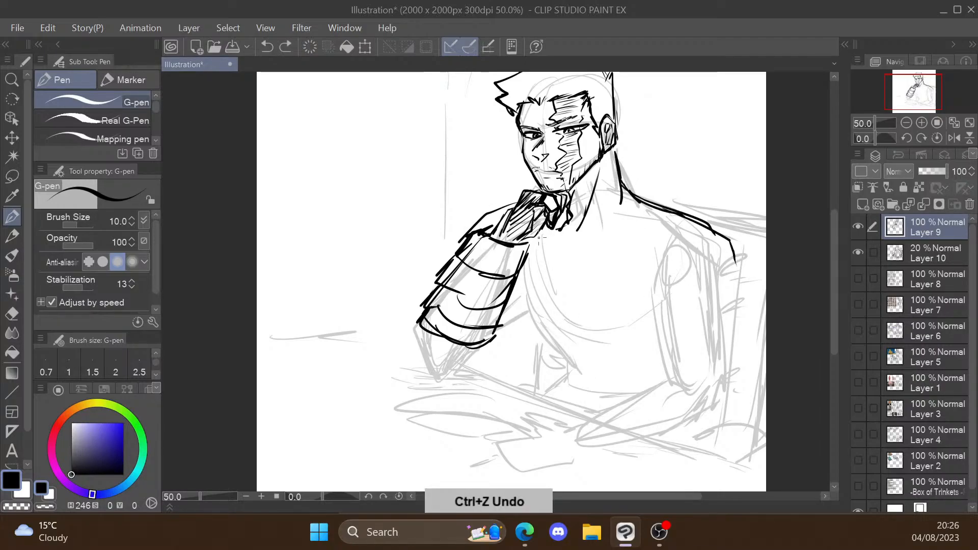
# Step: Draw the collarbone lines from the base of the neck to the near shoulder
pyautogui.moveTo(582, 241); pyautogui.dragTo(650, 236)
pyautogui.hotkey('ctrl', 'z')
pyautogui.moveTo(568, 244)
pyautogui.mouseDown()
pyautogui.moveTo(665, 246)
pyautogui.moveTo(714, 233)
pyautogui.mouseUp()
pyautogui.moveTo(606, 226); pyautogui.dragTo(695, 231)
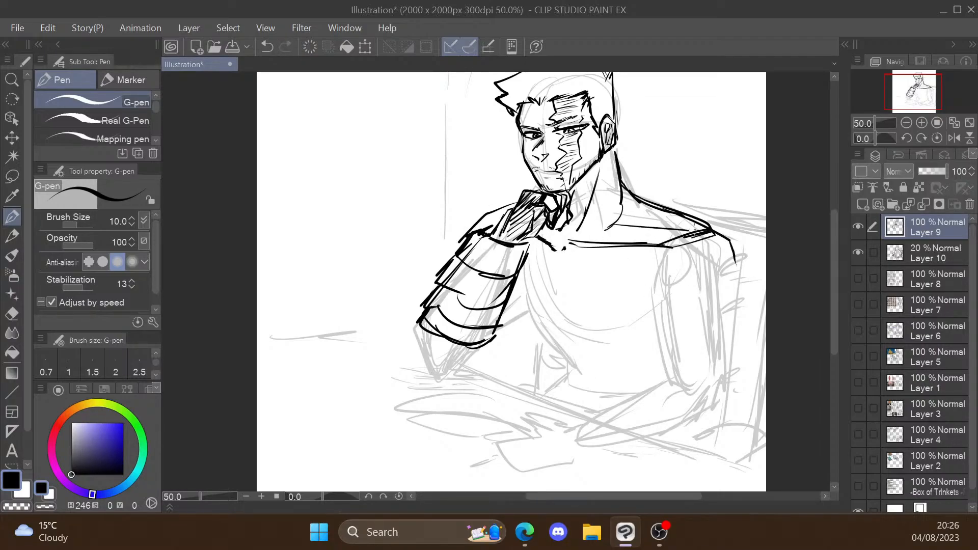
# Step: Outline the chest's side and lower edge, and add the crease beside the raised arm
pyautogui.scroll(-1, 615, 155)
pyautogui.scroll(1, 636, 287)
pyautogui.moveTo(503, 215)
pyautogui.mouseDown()
pyautogui.moveTo(550, 299)
pyautogui.moveTo(653, 298)
pyautogui.mouseUp()
pyautogui.moveTo(546, 199); pyautogui.dragTo(534, 253)
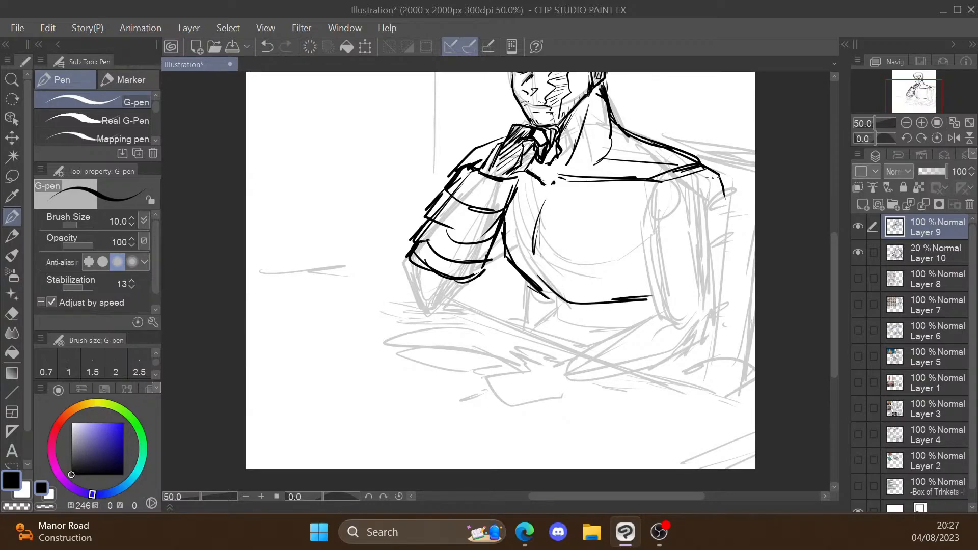
# Step: Draw the near upper arm from the shoulder to the elbow, including its inner edge and muscle line
pyautogui.moveTo(730, 197); pyautogui.dragTo(722, 267)
pyautogui.moveTo(641, 230); pyautogui.dragTo(707, 276)
pyautogui.moveTo(723, 269); pyautogui.dragTo(718, 359)
pyautogui.moveTo(650, 261); pyautogui.dragTo(645, 317)
# Step: Outline the near forearm resting on the table as a tapering bracer with a curved end near the elbow
pyautogui.moveTo(663, 322); pyautogui.dragTo(548, 376)
pyautogui.moveTo(713, 364); pyautogui.dragTo(563, 395)
pyautogui.moveTo(555, 376)
pyautogui.mouseDown()
pyautogui.moveTo(562, 406)
pyautogui.moveTo(653, 320)
pyautogui.mouseUp()
pyautogui.moveTo(561, 405); pyautogui.dragTo(674, 390)
pyautogui.moveTo(654, 323); pyautogui.dragTo(666, 386)
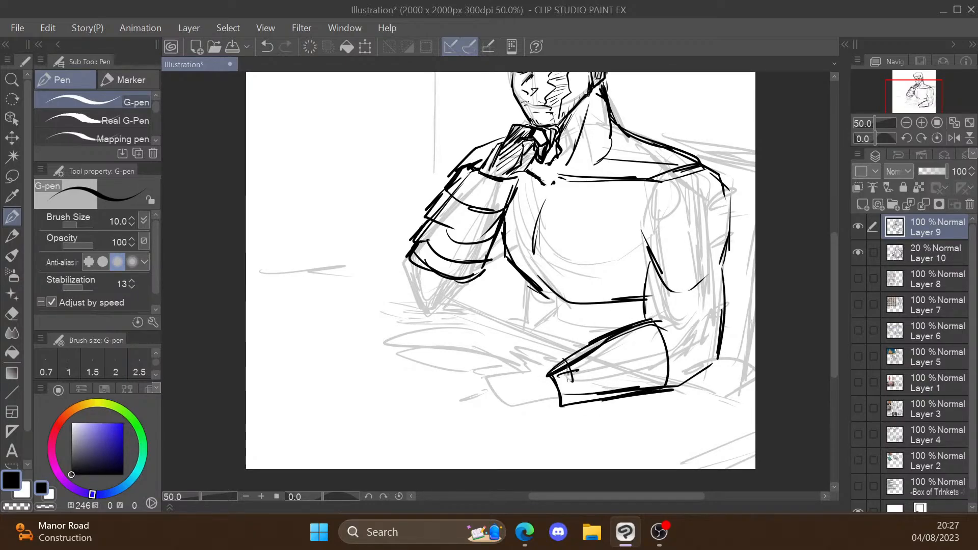
# Step: Add bands to the resting forearm, block in its hand, and draw the open book's curved pages beside it
pyautogui.moveTo(582, 363); pyautogui.dragTo(645, 388)
pyautogui.moveTo(518, 379)
pyautogui.mouseDown()
pyautogui.moveTo(524, 408)
pyautogui.moveTo(560, 402)
pyautogui.mouseUp()
pyautogui.moveTo(499, 348); pyautogui.dragTo(541, 363)
pyautogui.moveTo(400, 354); pyautogui.dragTo(514, 365)
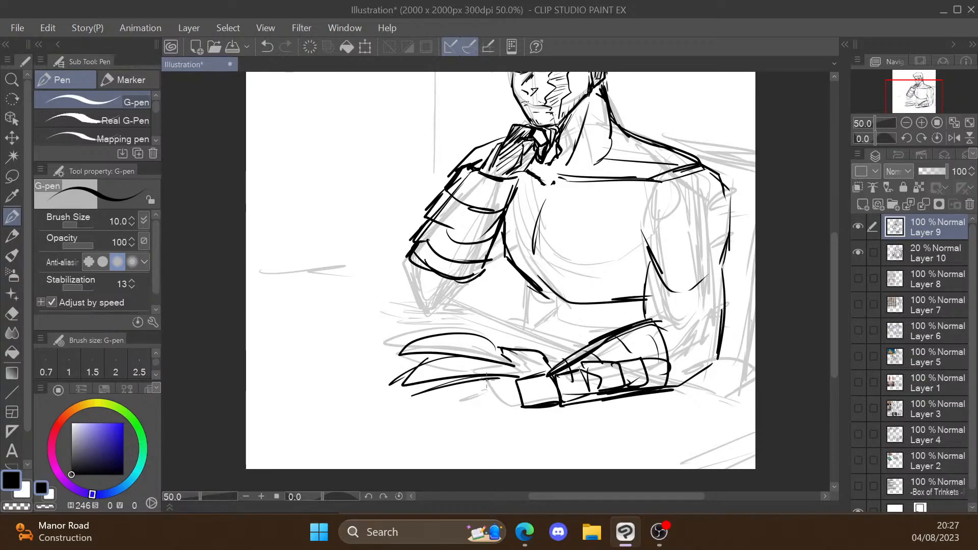
pyautogui.moveTo(390, 385); pyautogui.dragTo(520, 372)
pyautogui.moveTo(487, 379); pyautogui.dragTo(522, 410)
# Step: Finish the raised arm's elbow, the waist lines and the resting hand's fingers, and draw the table edge behind the book
pyautogui.moveTo(407, 265); pyautogui.dragTo(454, 305)
pyautogui.moveTo(520, 282); pyautogui.dragTo(536, 311)
pyautogui.moveTo(530, 305); pyautogui.dragTo(518, 327)
pyautogui.moveTo(497, 381); pyautogui.dragTo(502, 404)
pyautogui.moveTo(508, 385); pyautogui.dragTo(503, 405)
pyautogui.scroll(-1, 593, 339)
pyautogui.moveTo(504, 312); pyautogui.dragTo(597, 346)
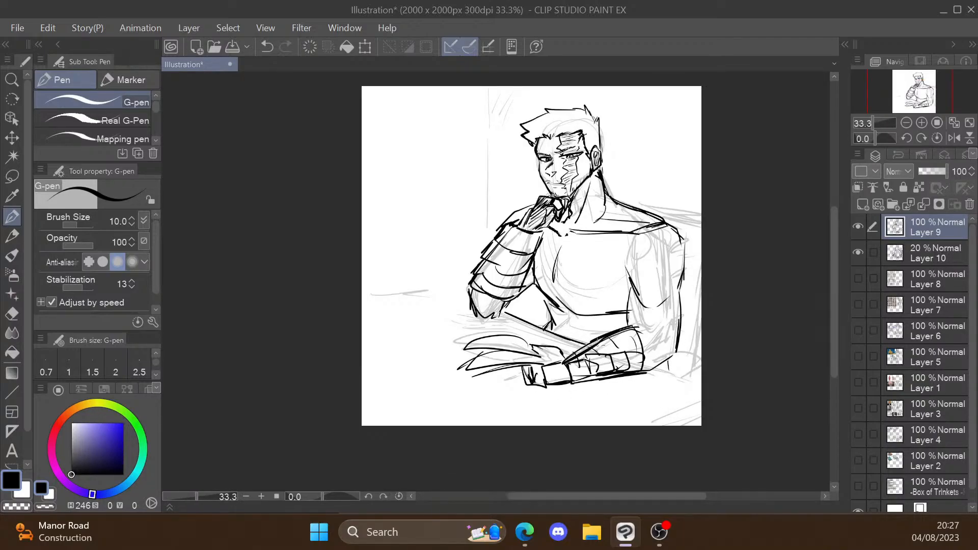
# Step: Ink the background lines for the table, wall and chair, and hide the rough sketch on Layer 10
pyautogui.moveTo(364, 306); pyautogui.dragTo(464, 294)
pyautogui.moveTo(488, 87); pyautogui.dragTo(493, 213)
pyautogui.moveTo(612, 186); pyautogui.dragTo(701, 194)
pyautogui.moveTo(700, 210); pyautogui.dragTo(697, 387)
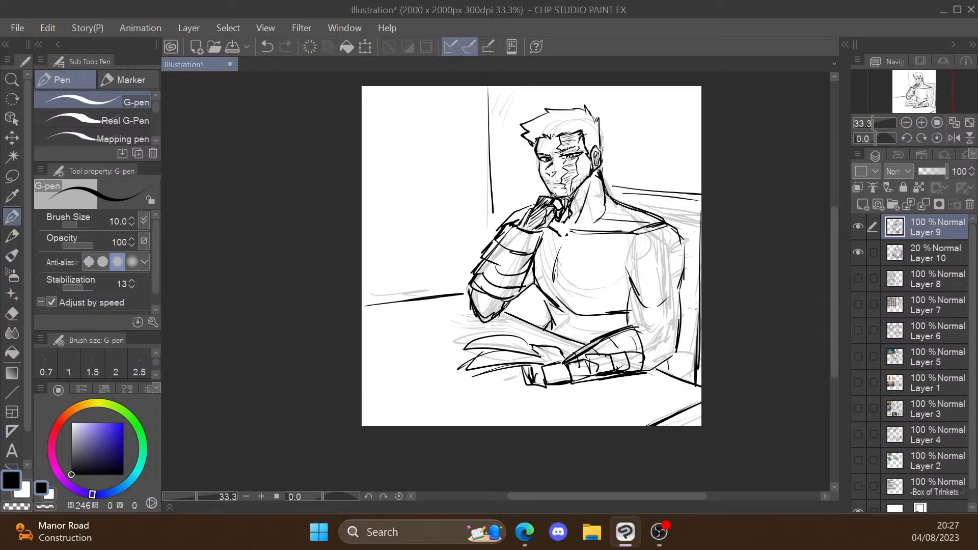
pyautogui.click(858, 252)
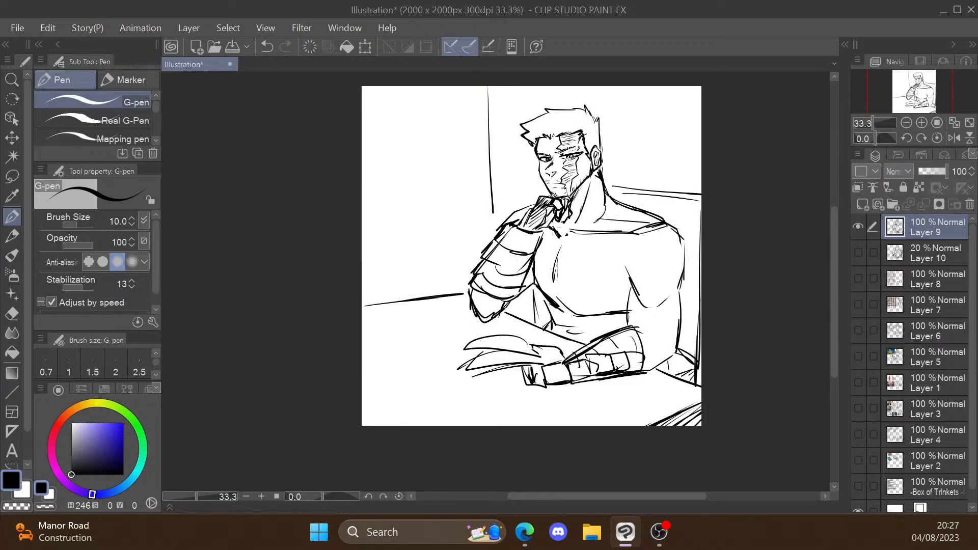
# Step: Hatch the chest with long diagonal lines and darken the collar edge and the gap beside the waist
pyautogui.moveTo(585, 236); pyautogui.dragTo(650, 235)
pyautogui.moveTo(540, 269); pyautogui.dragTo(596, 236)
pyautogui.moveTo(555, 295); pyautogui.dragTo(646, 240)
pyautogui.moveTo(575, 322); pyautogui.dragTo(646, 268)
pyautogui.moveTo(541, 295); pyautogui.dragTo(546, 324)
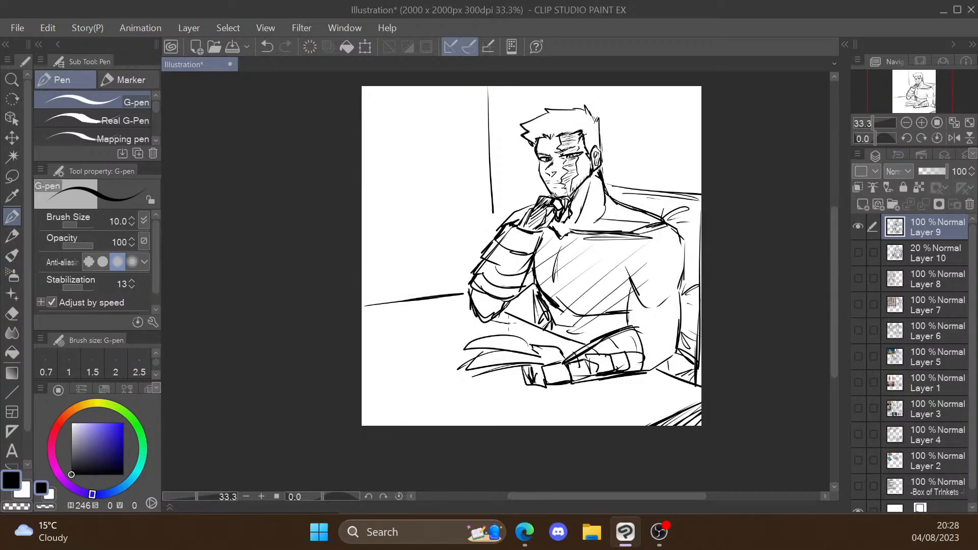
# Step: Undo the last stroke and hatch a short cast shadow on the table beneath the resting forearm
pyautogui.hotkey('ctrl', 'z')
pyautogui.moveTo(569, 387)
pyautogui.mouseDown()
pyautogui.moveTo(614, 391)
pyautogui.moveTo(574, 392)
pyautogui.mouseUp()
pyautogui.moveTo(582, 383); pyautogui.dragTo(602, 389)
pyautogui.moveTo(618, 378); pyautogui.dragTo(636, 383)
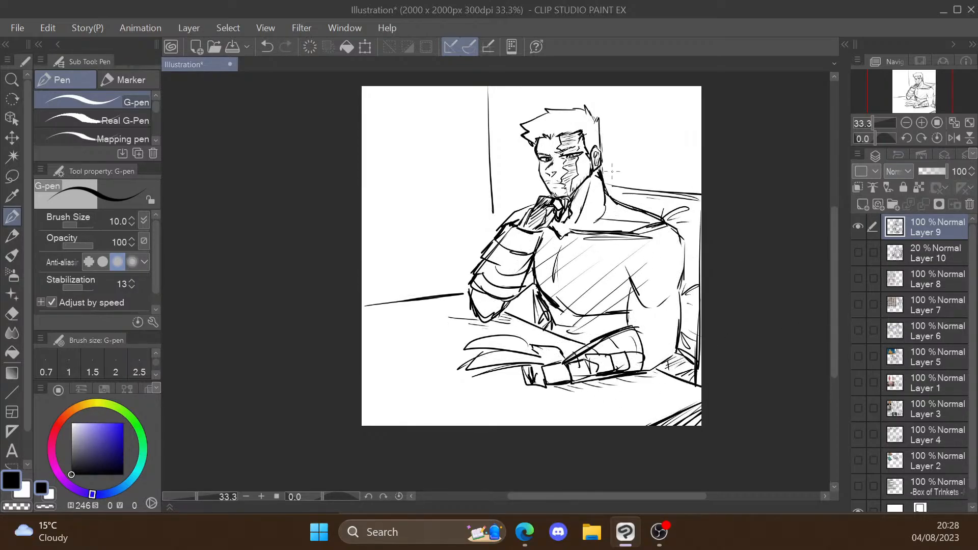
# Step: Add a strand line to the front of the hair, and hatch the empty background in front of the figure diagonally
pyautogui.hotkey('ctrl', 'z')
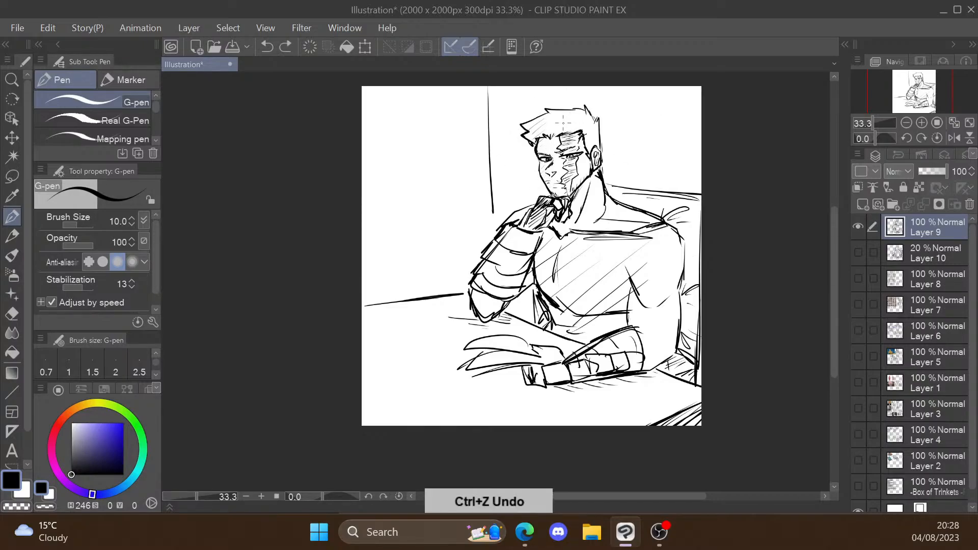
pyautogui.moveTo(544, 119); pyautogui.dragTo(531, 132)
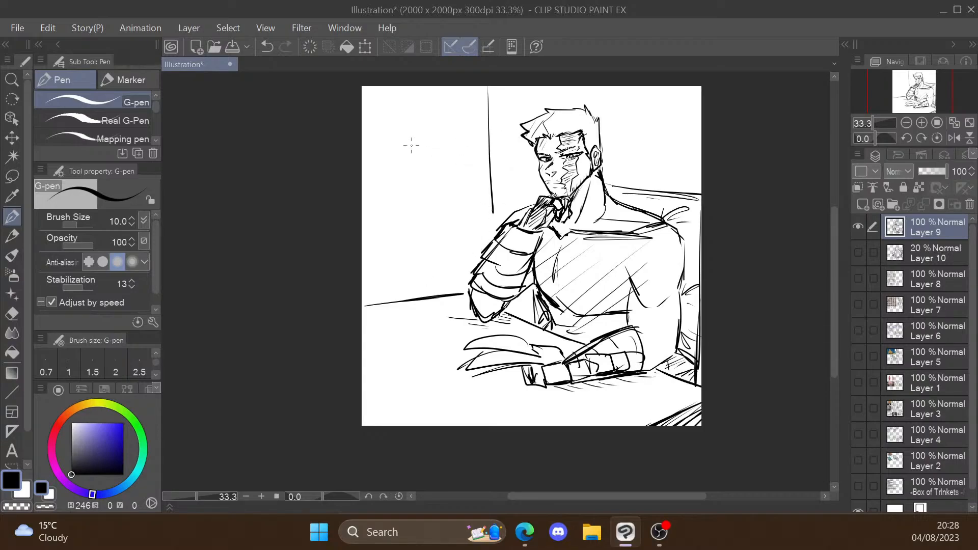
pyautogui.moveTo(386, 255); pyautogui.dragTo(464, 196)
pyautogui.moveTo(379, 273); pyautogui.dragTo(458, 214)
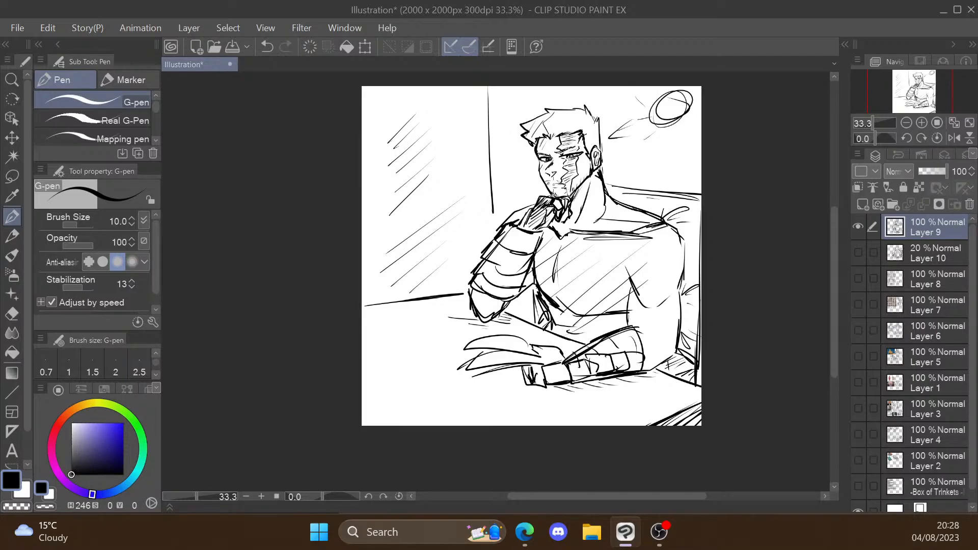
# Step: Clean up the sun's overlapping outline with the eraser and add short rays around it
pyautogui.scroll(2, 545, 137)
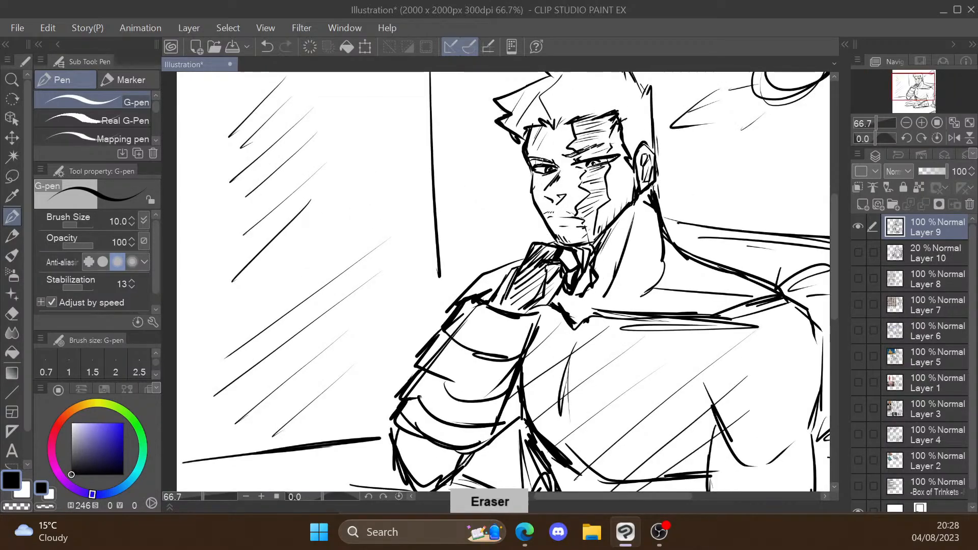
pyautogui.press('p')
pyautogui.scroll(-2, 544, 137)
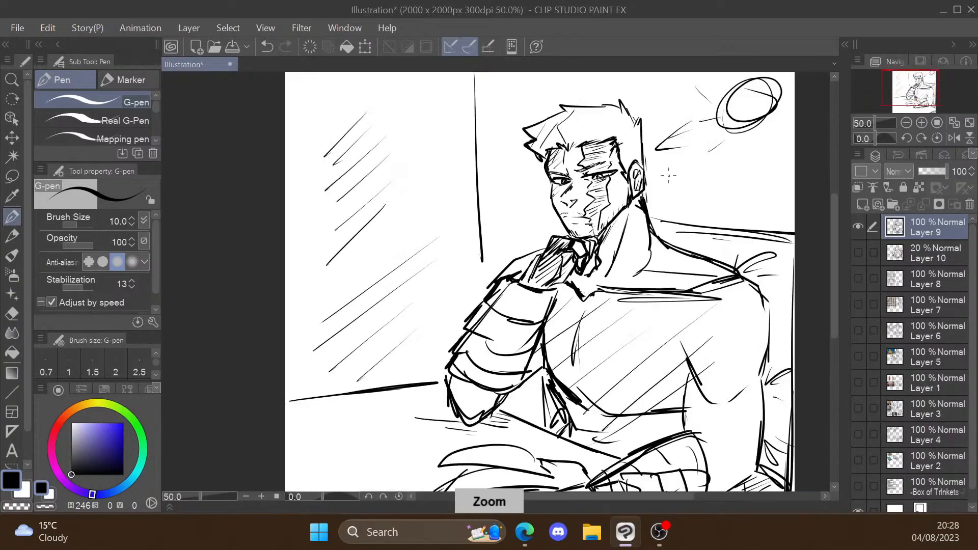
pyautogui.press('e')
pyautogui.moveTo(700, 120)
pyautogui.mouseDown()
pyautogui.moveTo(672, 144)
pyautogui.moveTo(637, 146)
pyautogui.moveTo(688, 116)
pyautogui.mouseUp()
pyautogui.press('p')
pyautogui.moveTo(692, 147); pyautogui.dragTo(689, 160)
pyautogui.moveTo(672, 149); pyautogui.dragTo(669, 155)
pyautogui.moveTo(664, 123); pyautogui.dragTo(659, 120)
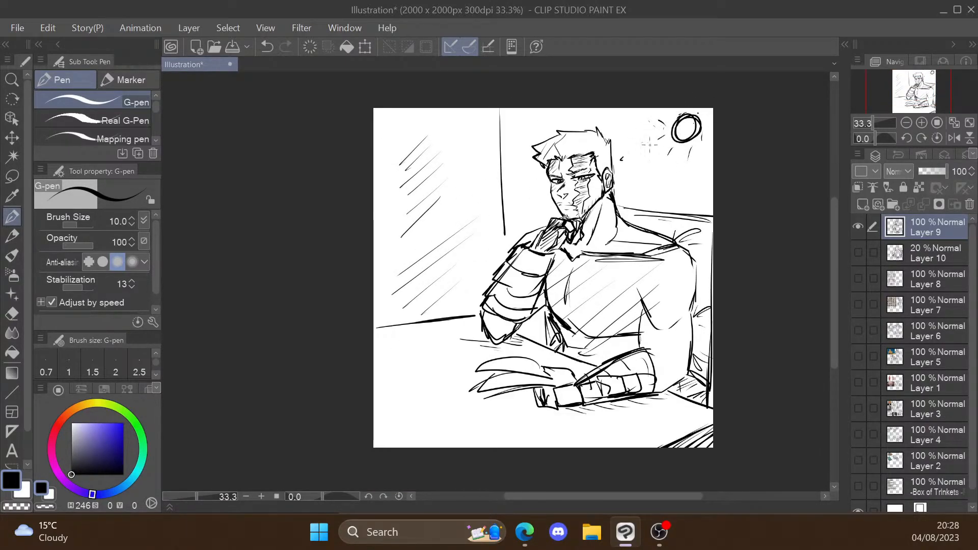
# Step: Reinforce the chest's lower contour and waist shading, and thicken the open book's page edges
pyautogui.moveTo(574, 315); pyautogui.dragTo(643, 332)
pyautogui.moveTo(567, 327)
pyautogui.mouseDown()
pyautogui.moveTo(560, 350)
pyautogui.moveTo(549, 308)
pyautogui.mouseUp()
pyautogui.moveTo(553, 339); pyautogui.dragTo(468, 331)
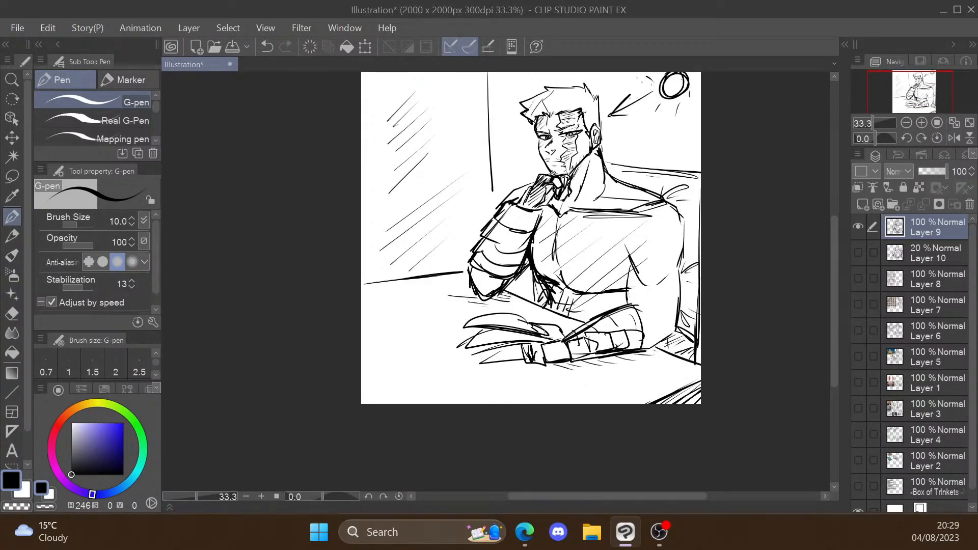
pyautogui.moveTo(526, 321); pyautogui.dragTo(453, 335)
pyautogui.moveTo(548, 336)
pyautogui.mouseDown()
pyautogui.moveTo(455, 347)
pyautogui.moveTo(528, 371)
pyautogui.mouseUp()
pyautogui.scroll(-1, 546, 401)
pyautogui.scroll(1, 640, 310)
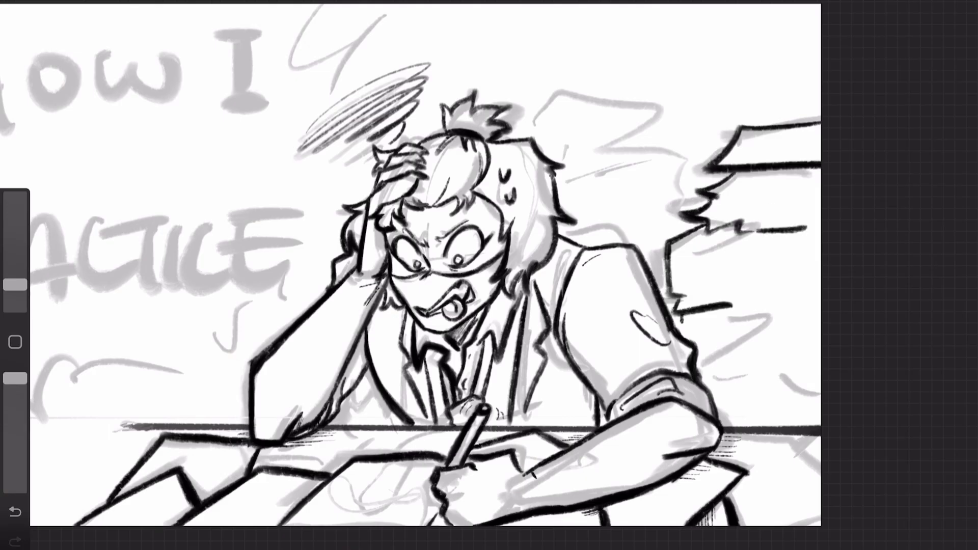
# Step: Add horizontal page lines to the tall paper stack beside the stressed artist at the desk
pyautogui.moveTo(684, 294); pyautogui.dragTo(821, 296)
pyautogui.moveTo(677, 248); pyautogui.dragTo(774, 249)
pyautogui.moveTo(729, 199); pyautogui.dragTo(822, 198)
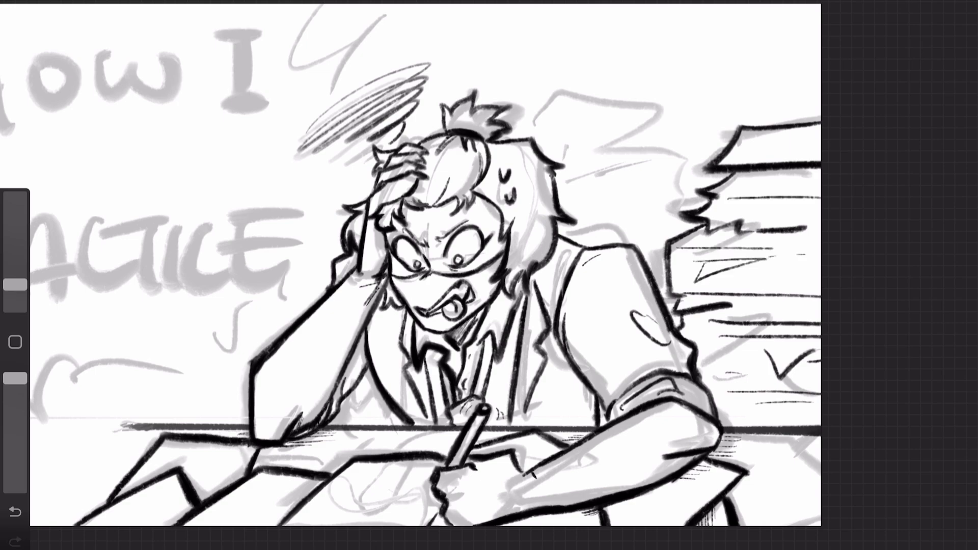
pyautogui.moveTo(749, 219); pyautogui.dragTo(821, 221)
pyautogui.scroll(3, 528, 127)
pyautogui.moveTo(523, 86); pyautogui.dragTo(761, 80)
pyautogui.hotkey('ctrl', 'z')
# Step: Ink the stepped outline of a second paper stack behind the stressed artist's shoulder
pyautogui.hotkey('ctrl', 'z')
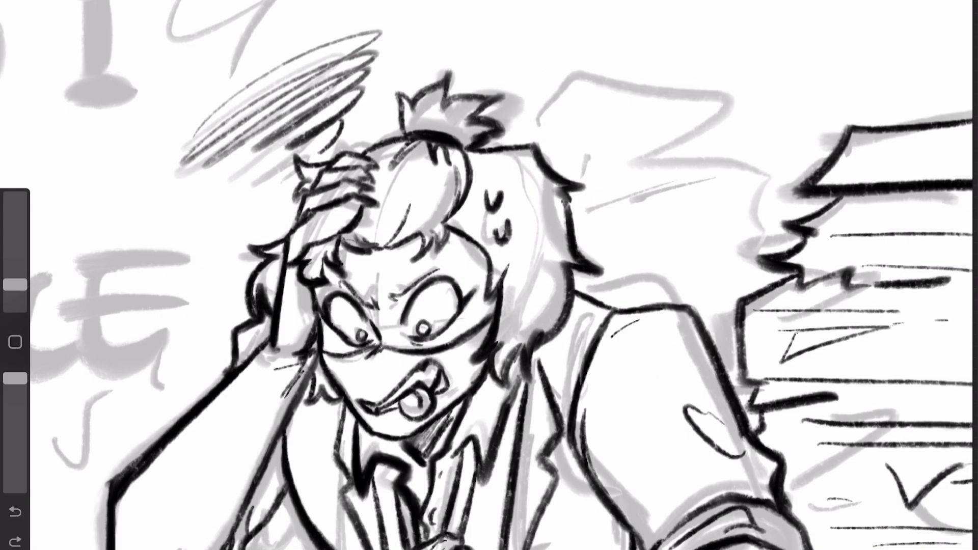
pyautogui.moveTo(531, 94); pyautogui.dragTo(733, 92)
pyautogui.hotkey('ctrl', 'z')
pyautogui.moveTo(530, 92)
pyautogui.mouseDown()
pyautogui.moveTo(513, 142)
pyautogui.moveTo(725, 89)
pyautogui.mouseUp()
pyautogui.moveTo(725, 90)
pyautogui.mouseDown()
pyautogui.moveTo(737, 122)
pyautogui.moveTo(780, 150)
pyautogui.moveTo(788, 208)
pyautogui.mouseUp()
pyautogui.moveTo(666, 281); pyautogui.dragTo(758, 279)
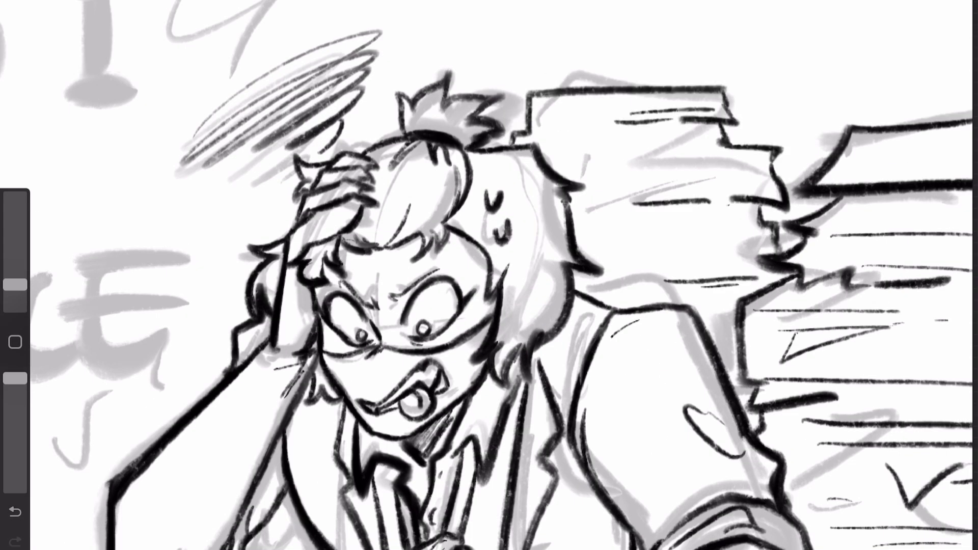
# Step: Add horizontal page lines to the second paper stack and small detail strokes around it
pyautogui.moveTo(628, 231); pyautogui.dragTo(762, 224)
pyautogui.moveTo(668, 233); pyautogui.dragTo(710, 230)
pyautogui.moveTo(611, 155); pyautogui.dragTo(726, 147)
pyautogui.moveTo(616, 281); pyautogui.dragTo(644, 287)
pyautogui.scroll(-3, 510, 255)
pyautogui.moveTo(718, 283); pyautogui.dragTo(729, 331)
pyautogui.moveTo(810, 113); pyautogui.dragTo(902, 105)
pyautogui.scroll(-5, 490, 275)
# Step: Enlarge the brush slightly and ink the title words "HOW I" in bold letters over the grey sketch
pyautogui.click(944, 6)
pyautogui.moveTo(15, 284); pyautogui.dragTo(15, 282)
pyautogui.moveTo(337, 33); pyautogui.dragTo(347, 138)
pyautogui.moveTo(390, 36); pyautogui.dragTo(400, 145)
pyautogui.moveTo(340, 104); pyautogui.dragTo(390, 89)
pyautogui.moveTo(451, 64)
pyautogui.mouseDown()
pyautogui.moveTo(468, 133)
pyautogui.moveTo(444, 134)
pyautogui.mouseUp()
pyautogui.hotkey('ctrl', 'z')
pyautogui.moveTo(527, 47); pyautogui.dragTo(591, 55)
pyautogui.moveTo(675, 32); pyautogui.dragTo(676, 110)
# Step: Ink the word "PRACTICE" in bold letters beneath "HOW I"
pyautogui.moveTo(306, 225); pyautogui.dragTo(311, 306)
pyautogui.moveTo(291, 234); pyautogui.dragTo(289, 273)
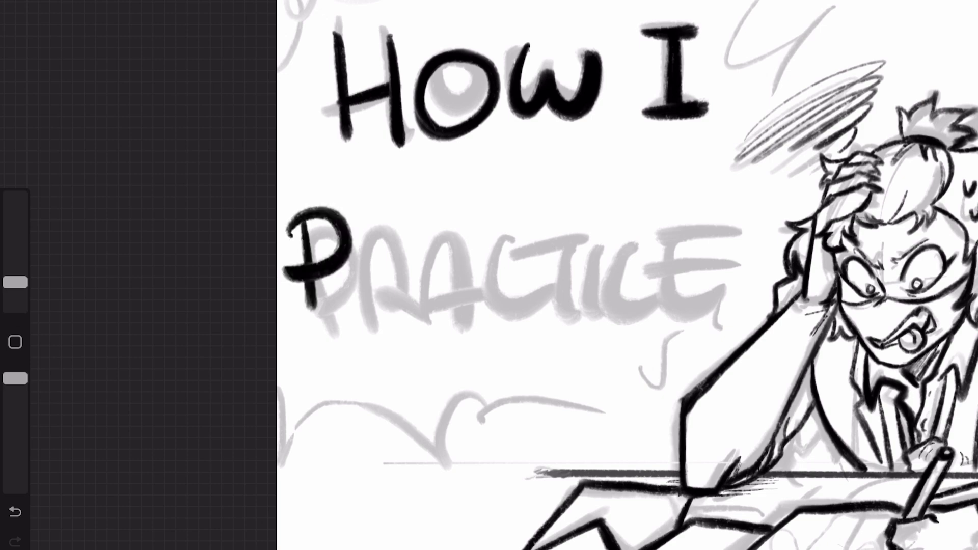
pyautogui.moveTo(367, 302); pyautogui.dragTo(406, 304)
pyautogui.moveTo(426, 305); pyautogui.dragTo(468, 308)
pyautogui.moveTo(535, 225); pyautogui.dragTo(541, 293)
pyautogui.moveTo(576, 226); pyautogui.dragTo(583, 304)
pyautogui.moveTo(672, 229); pyautogui.dragTo(688, 292)
pyautogui.moveTo(747, 227); pyautogui.dragTo(743, 276)
pyautogui.moveTo(700, 261); pyautogui.dragTo(744, 248)
# Step: Ink the thick scalloped bubble outline around the title, along its upper corners and down to the desk
pyautogui.moveTo(328, 3); pyautogui.dragTo(280, 68)
pyautogui.scroll(-2, 489, 275)
pyautogui.hotkey('ctrl', 'z')
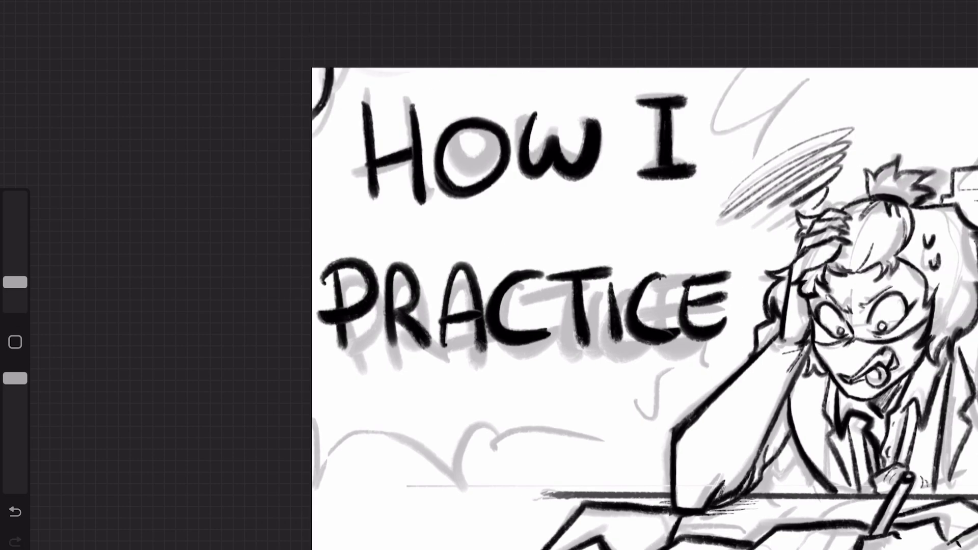
pyautogui.moveTo(359, 71); pyautogui.dragTo(315, 136)
pyautogui.hotkey('ctrl', 'z')
pyautogui.moveTo(380, 70); pyautogui.dragTo(314, 130)
pyautogui.moveTo(702, 69); pyautogui.dragTo(766, 74)
pyautogui.moveTo(794, 112); pyautogui.dragTo(754, 158)
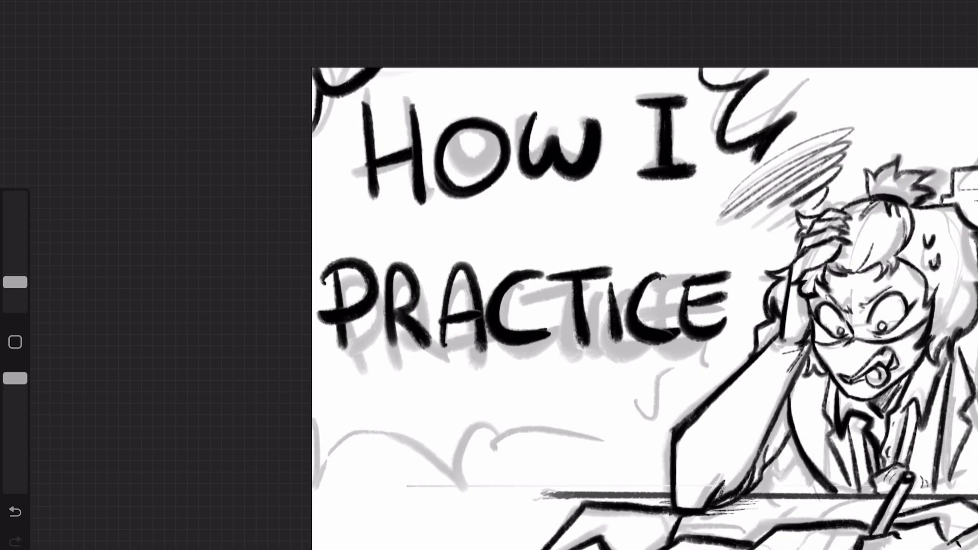
pyautogui.hotkey('ctrl', 'z')
pyautogui.moveTo(314, 423); pyautogui.dragTo(435, 500)
pyautogui.moveTo(436, 501); pyautogui.dragTo(683, 387)
# Step: Show the colour layer Layer 2, hide the sketch Layer 1, and make Layer 2 active
pyautogui.scroll(-2, 489, 276)
pyautogui.click(905, 1)
pyautogui.click(945, 195)
pyautogui.click(944, 49)
pyautogui.click(788, 195)
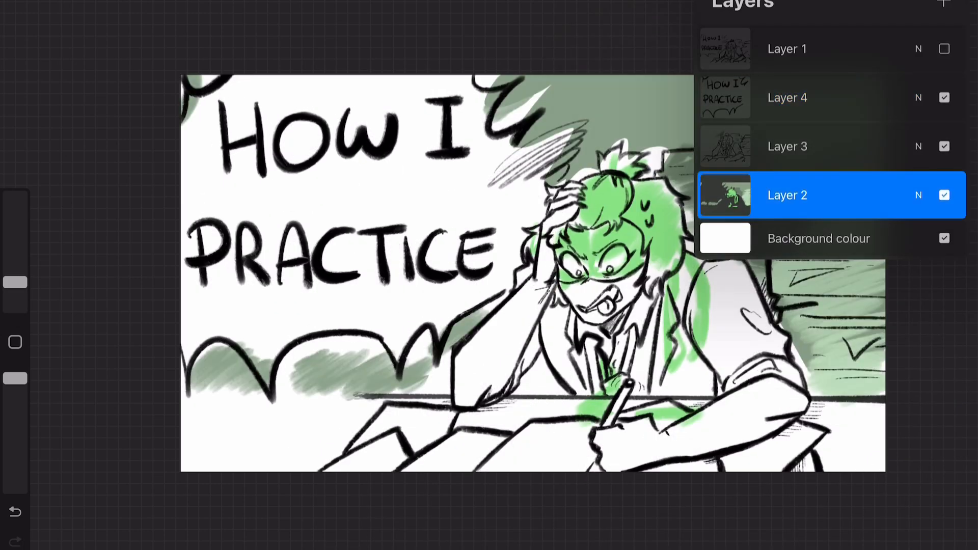
# Step: Add a new layer next to Layer 2 and rearrange it in the layer stack
pyautogui.click(944, 3)
pyautogui.click(945, 245)
pyautogui.moveTo(815, 196); pyautogui.dragTo(764, 244)
pyautogui.click(943, 245)
pyautogui.click(905, 2)
# Step: Even out the bright green on the figure's fringe, mask and side hair
pyautogui.scroll(3, 489, 275)
pyautogui.moveTo(611, 181); pyautogui.dragTo(573, 243)
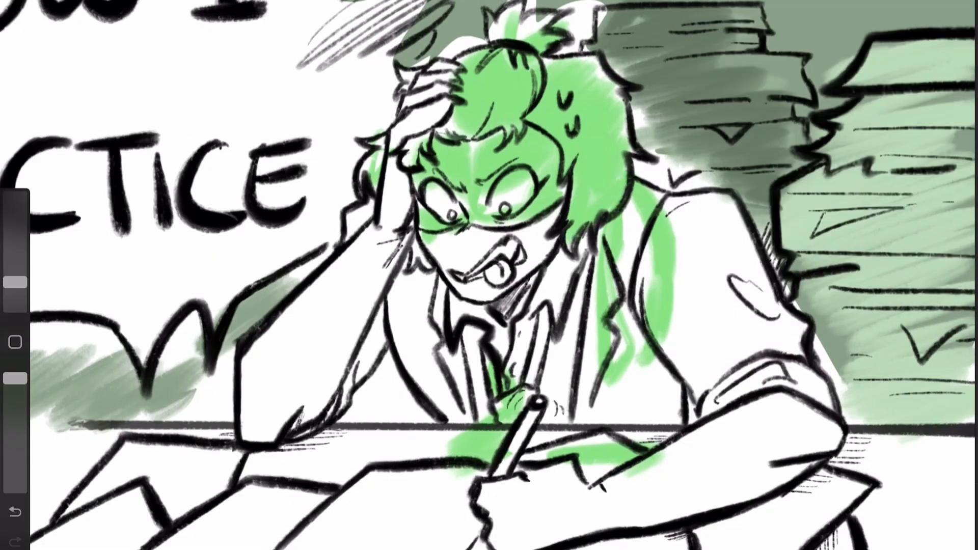
pyautogui.moveTo(499, 132); pyautogui.dragTo(471, 158)
pyautogui.moveTo(483, 216); pyautogui.dragTo(528, 224)
pyautogui.moveTo(421, 143); pyautogui.dragTo(413, 213)
pyautogui.moveTo(384, 137); pyautogui.dragTo(363, 181)
# Step: Fill the white gaps in the top of the hair and around the hair bun with bright green
pyautogui.scroll(1, 489, 276)
pyautogui.moveTo(465, 118); pyautogui.dragTo(483, 137)
pyautogui.moveTo(504, 101); pyautogui.dragTo(556, 82)
pyautogui.moveTo(574, 49)
pyautogui.mouseDown()
pyautogui.moveTo(606, 28)
pyautogui.moveTo(614, 57)
pyautogui.mouseUp()
pyautogui.moveTo(631, 45); pyautogui.dragTo(675, 72)
# Step: Fill the tall front paper stack with solid pale green up to its outlines
pyautogui.hscroll(5, 489, 275)
pyautogui.moveTo(825, 148); pyautogui.dragTo(711, 221)
pyautogui.moveTo(624, 336); pyautogui.dragTo(685, 458)
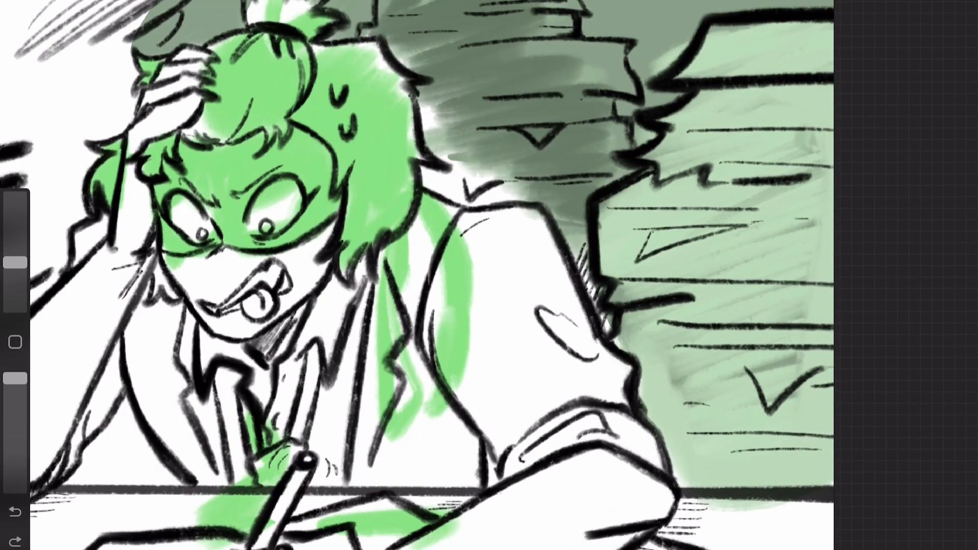
pyautogui.moveTo(619, 316); pyautogui.dragTo(746, 402)
pyautogui.moveTo(826, 165); pyautogui.dragTo(737, 204)
# Step: Adjust the brush size and fill the rear paper stack with solid dark grey-green
pyautogui.scroll(-2, 489, 275)
pyautogui.moveTo(517, 79); pyautogui.dragTo(492, 135)
pyautogui.hotkey('ctrl', 'z')
pyautogui.moveTo(14, 282); pyautogui.dragTo(14, 275)
pyautogui.moveTo(510, 86)
pyautogui.mouseDown()
pyautogui.moveTo(593, 260)
pyautogui.moveTo(632, 265)
pyautogui.mouseUp()
pyautogui.hotkey('ctrl', 'z')
pyautogui.moveTo(673, 85)
pyautogui.mouseDown()
pyautogui.moveTo(677, 126)
pyautogui.moveTo(739, 176)
pyautogui.mouseUp()
pyautogui.moveTo(668, 293); pyautogui.dragTo(709, 395)
pyautogui.scroll(-2, 489, 275)
# Step: Add a new layer and ink the two mask ribbon tails hanging from behind the hair over the shoulder
pyautogui.click(920, 2)
pyautogui.click(945, 5)
pyautogui.click(952, 2)
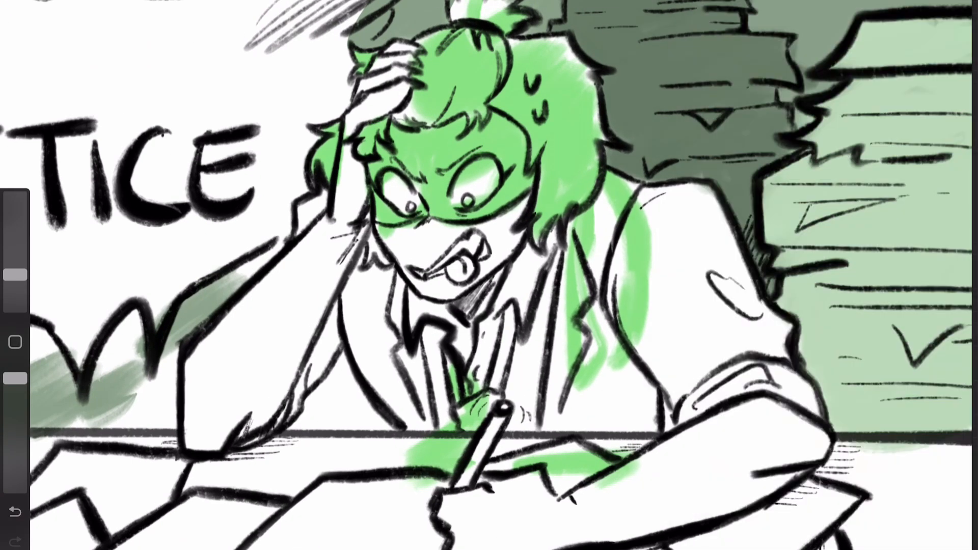
pyautogui.hotkey('ctrl', 'z')
pyautogui.moveTo(570, 221)
pyautogui.mouseDown()
pyautogui.moveTo(614, 359)
pyautogui.moveTo(602, 395)
pyautogui.mouseUp()
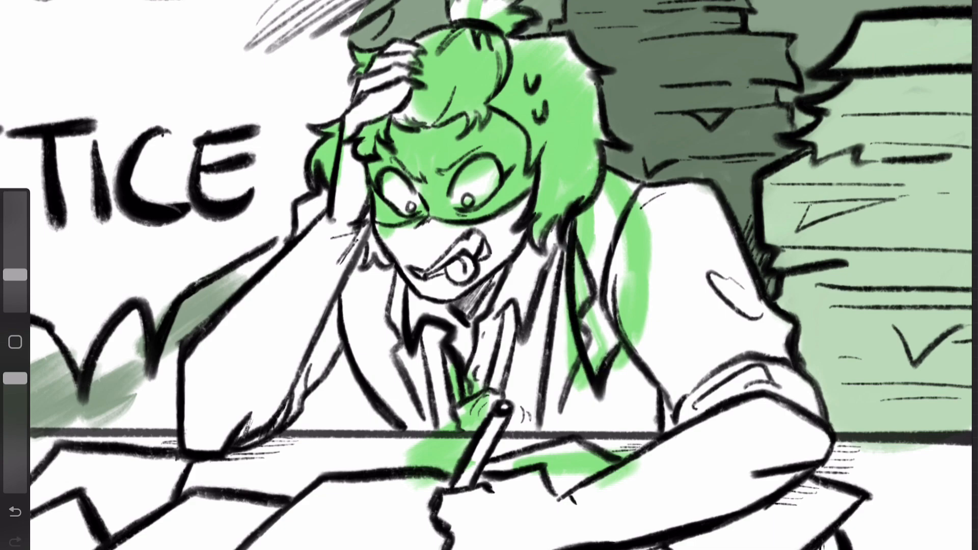
pyautogui.moveTo(593, 201); pyautogui.dragTo(624, 354)
pyautogui.moveTo(608, 158)
pyautogui.mouseDown()
pyautogui.moveTo(650, 306)
pyautogui.moveTo(648, 368)
pyautogui.mouseUp()
pyautogui.moveTo(632, 198); pyautogui.dragTo(618, 237)
pyautogui.moveTo(608, 165); pyautogui.dragTo(620, 176)
pyautogui.moveTo(618, 310); pyautogui.dragTo(637, 351)
pyautogui.moveTo(593, 233); pyautogui.dragTo(583, 354)
# Step: Thicken the outer contours of the shoulder and sleeve and the edge of the jacket
pyautogui.click(919, 2)
pyautogui.click(831, 146)
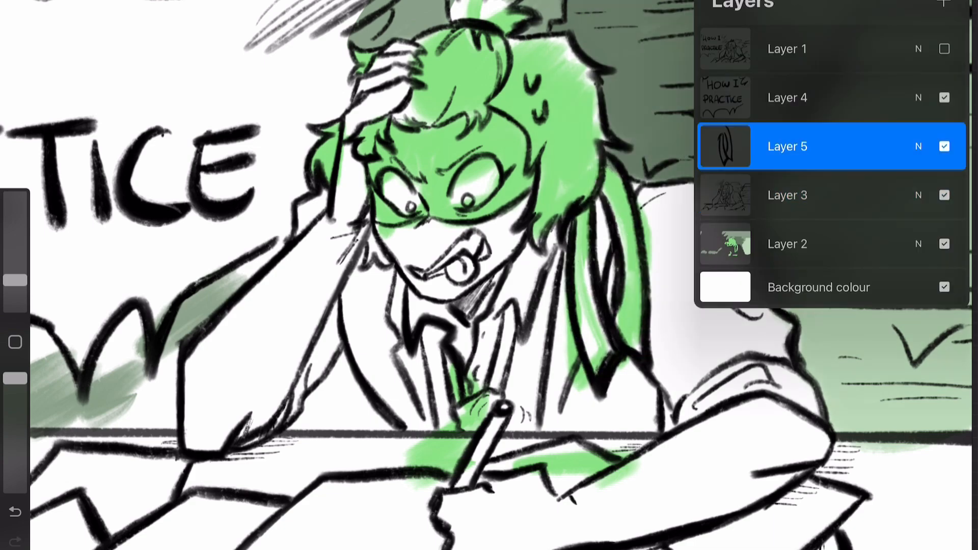
pyautogui.hotkey('ctrl', 'z')
pyautogui.moveTo(602, 146)
pyautogui.mouseDown()
pyautogui.moveTo(636, 184)
pyautogui.moveTo(717, 183)
pyautogui.mouseUp()
pyautogui.moveTo(715, 185); pyautogui.dragTo(836, 431)
pyautogui.moveTo(458, 275); pyautogui.dragTo(569, 255)
pyautogui.moveTo(456, 302); pyautogui.dragTo(520, 426)
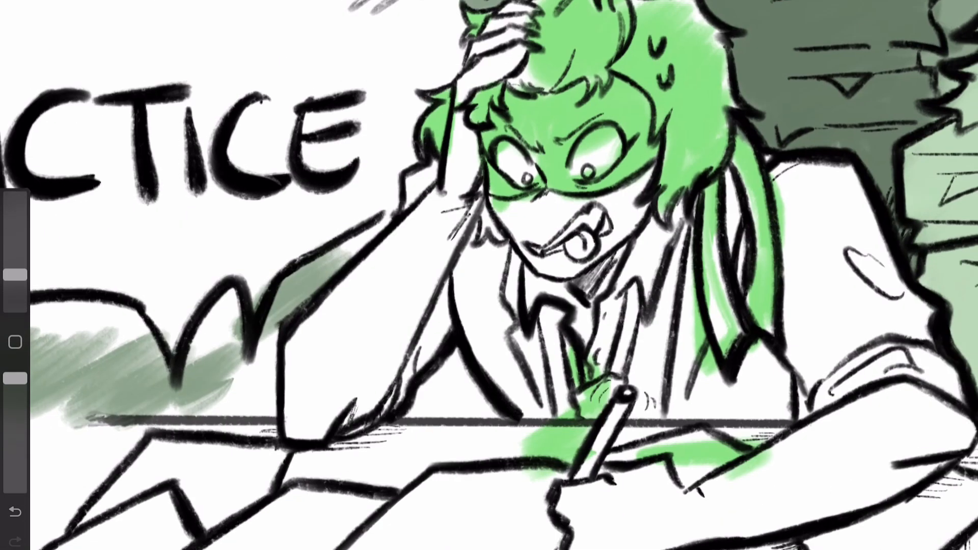
pyautogui.moveTo(569, 255); pyautogui.dragTo(553, 290)
# Step: Switch layers and fill the gaps in the ribbon tails with bright green
pyautogui.click(920, 3)
pyautogui.click(790, 195)
pyautogui.moveTo(677, 259); pyautogui.dragTo(708, 377)
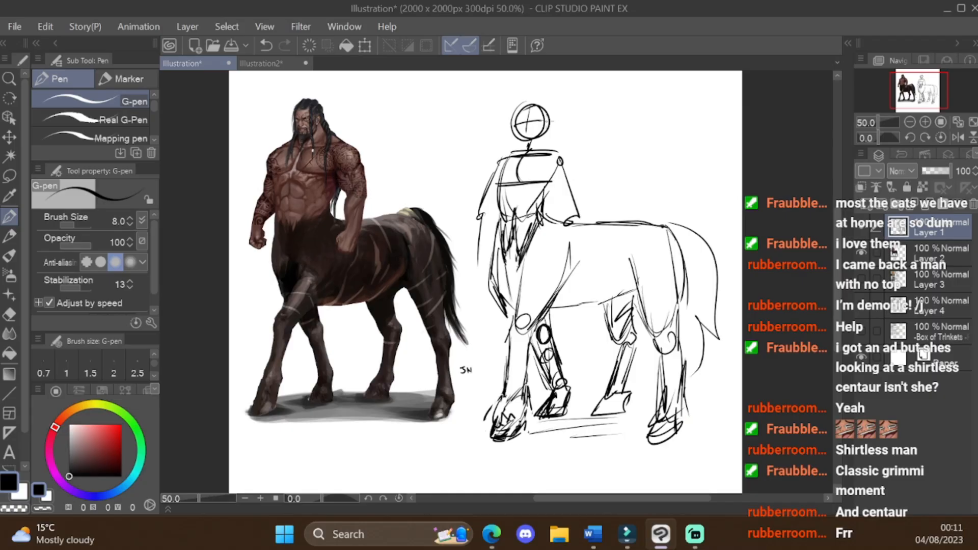
pyautogui.scroll(-2, 453, 280)
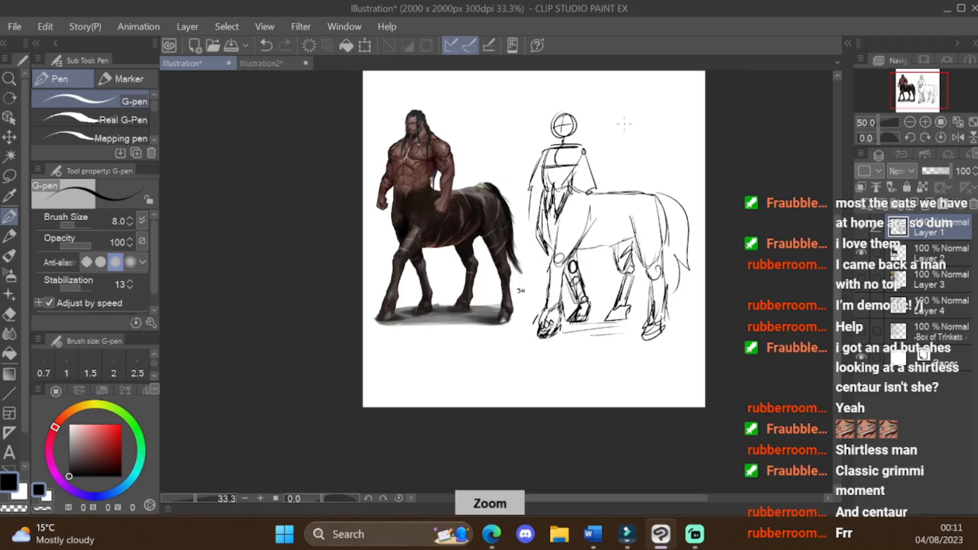
# Step: In Clip Studio Paint, lasso the centaur sketch's upper body, stretch it slightly upward with Scale/Rotate, deselect, and return to the pen
pyautogui.scroll(2, 454, 280)
pyautogui.click(10, 176)
pyautogui.moveTo(504, 105)
pyautogui.mouseDown()
pyautogui.moveTo(441, 305)
pyautogui.moveTo(565, 216)
pyautogui.moveTo(509, 106)
pyautogui.mouseUp()
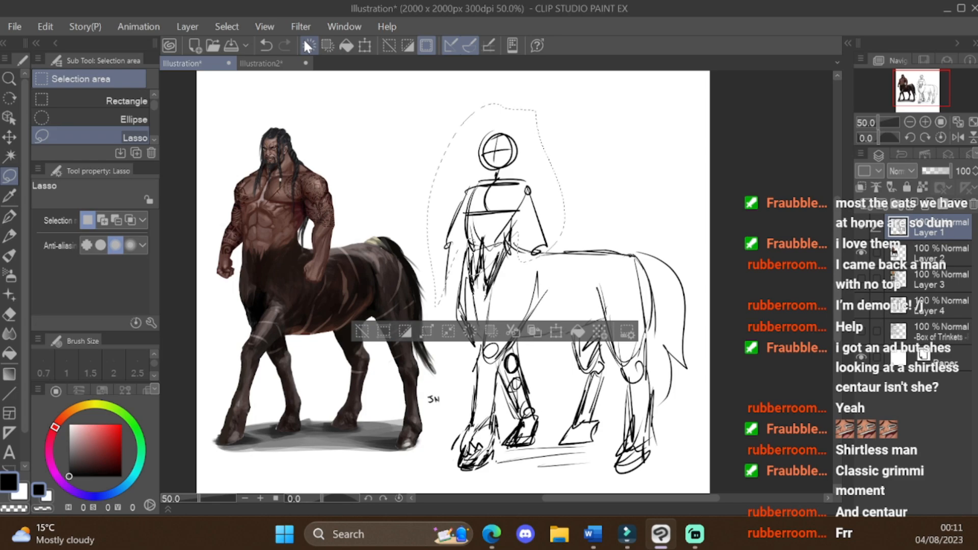
pyautogui.click(365, 45)
pyautogui.moveTo(573, 115)
pyautogui.mouseDown()
pyautogui.moveTo(454, 111)
pyautogui.moveTo(460, 92)
pyautogui.mouseUp()
pyautogui.moveTo(521, 120); pyautogui.dragTo(495, 97)
pyautogui.moveTo(421, 98); pyautogui.dragTo(416, 96)
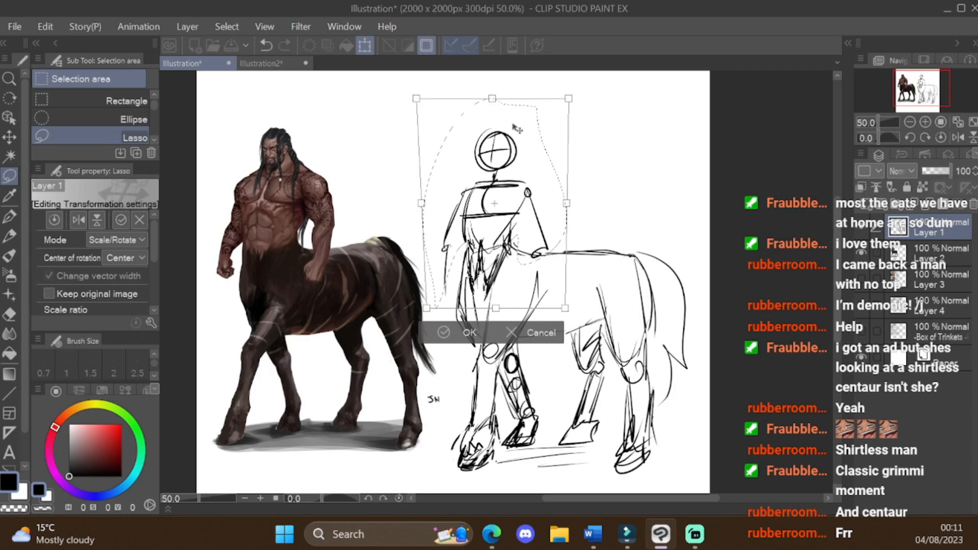
pyautogui.moveTo(495, 99); pyautogui.dragTo(491, 93)
pyautogui.click(463, 332)
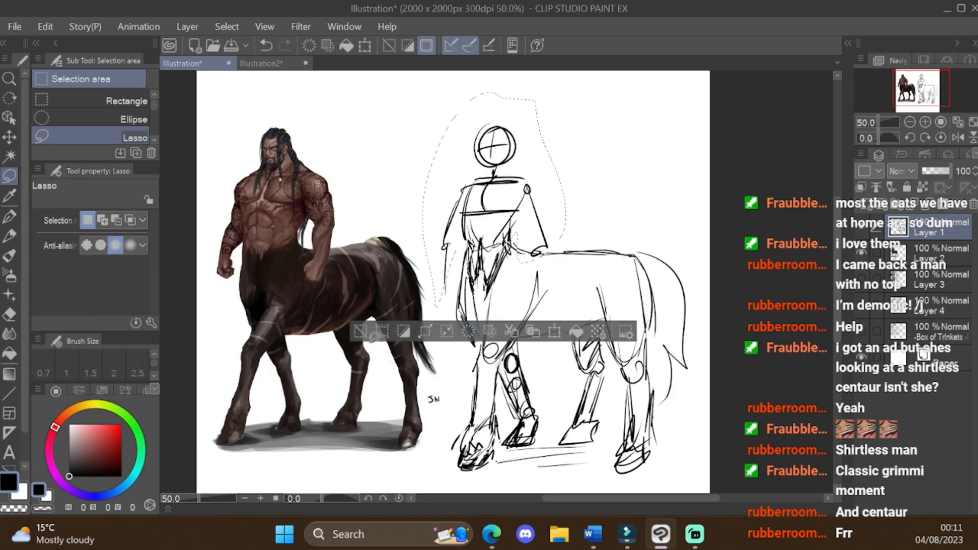
pyautogui.click(362, 332)
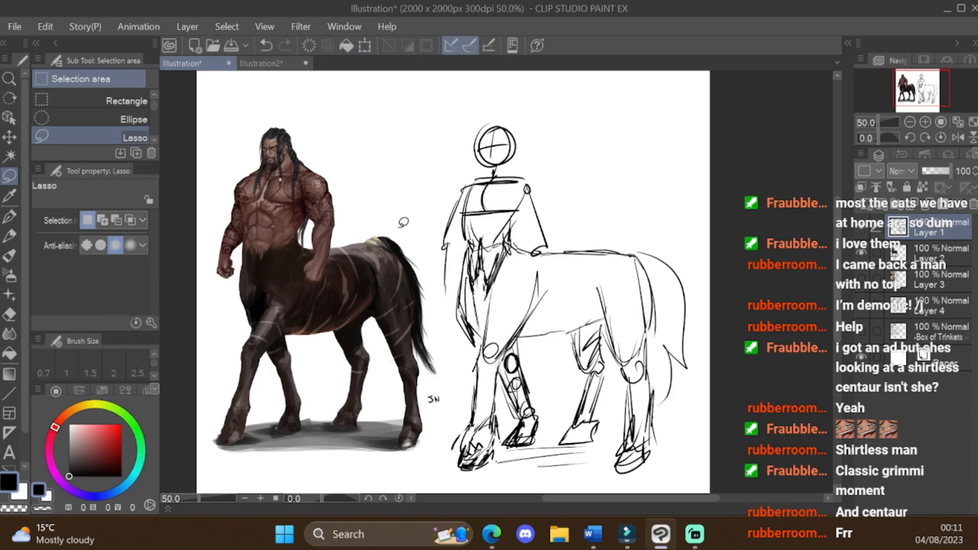
pyautogui.click(9, 216)
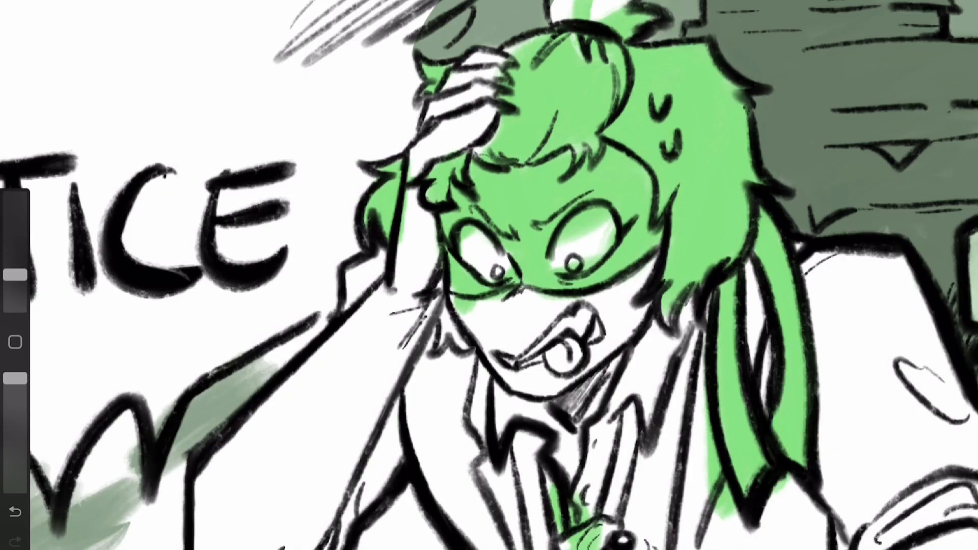
# Step: Back in the desk illustration, clear the green out of the whites of the figure's eyes
pyautogui.scroll(4, 564, 356)
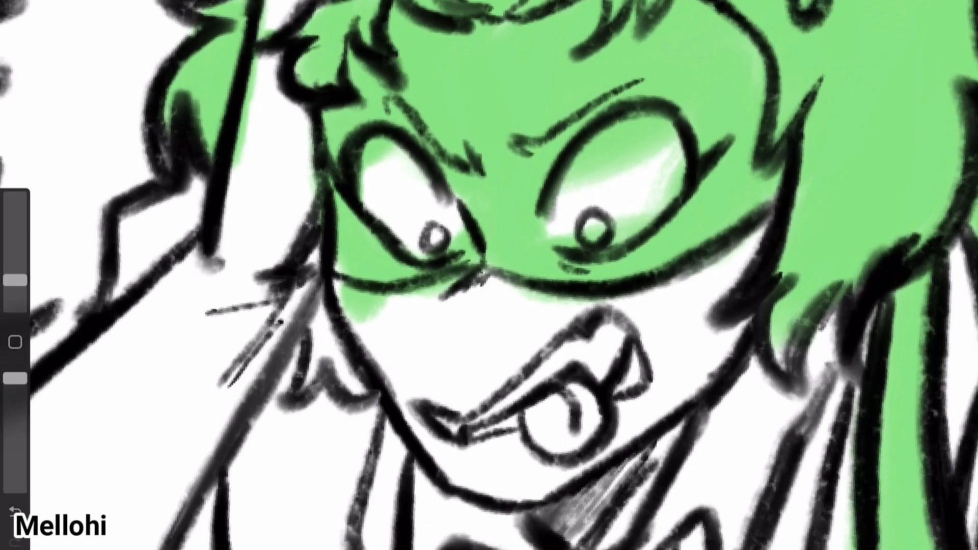
pyautogui.moveTo(676, 163); pyautogui.dragTo(604, 305)
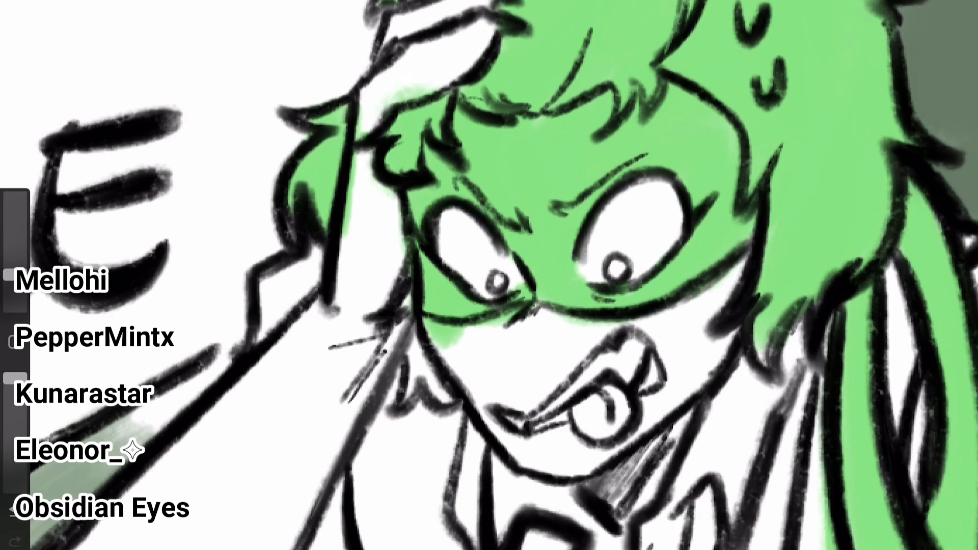
pyautogui.scroll(-5, 489, 275)
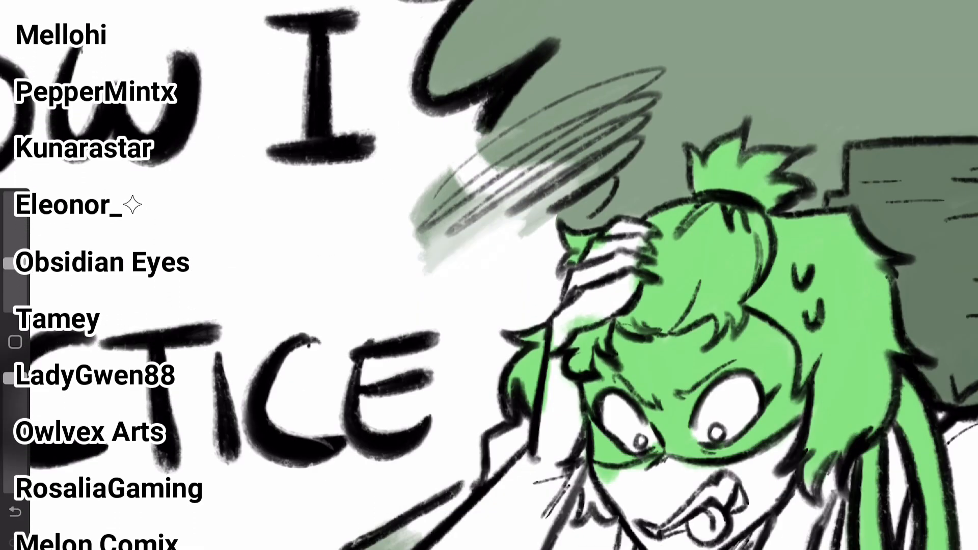
# Step: Fill the background with muted green around the scribble above the head and on both sides of the raised arm
pyautogui.moveTo(492, 140); pyautogui.dragTo(566, 219)
pyautogui.scroll(-5, 489, 275)
pyautogui.moveTo(474, 357); pyautogui.dragTo(466, 495)
pyautogui.moveTo(688, 441); pyautogui.dragTo(662, 494)
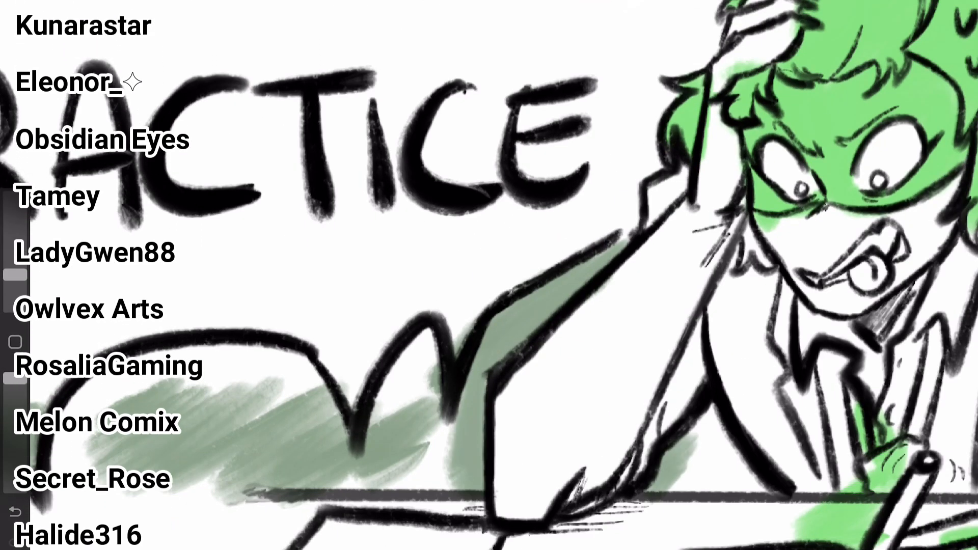
pyautogui.moveTo(711, 428); pyautogui.dragTo(759, 491)
pyautogui.scroll(-2, 489, 275)
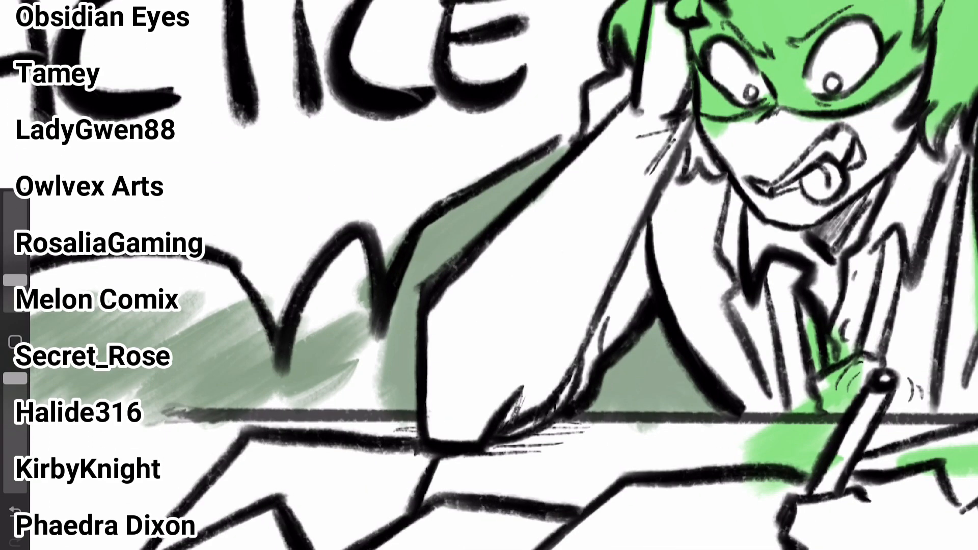
# Step: Fill the area beneath the title bubble's scallops with muted green down to the desk edge
pyautogui.hscroll(-4, 489, 275)
pyautogui.moveTo(560, 244); pyautogui.dragTo(586, 412)
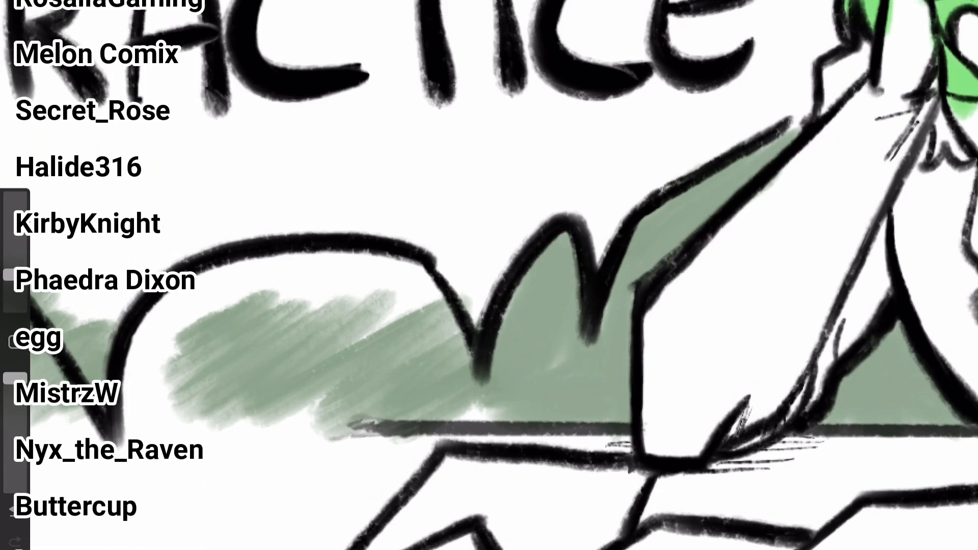
pyautogui.hscroll(-4, 489, 275)
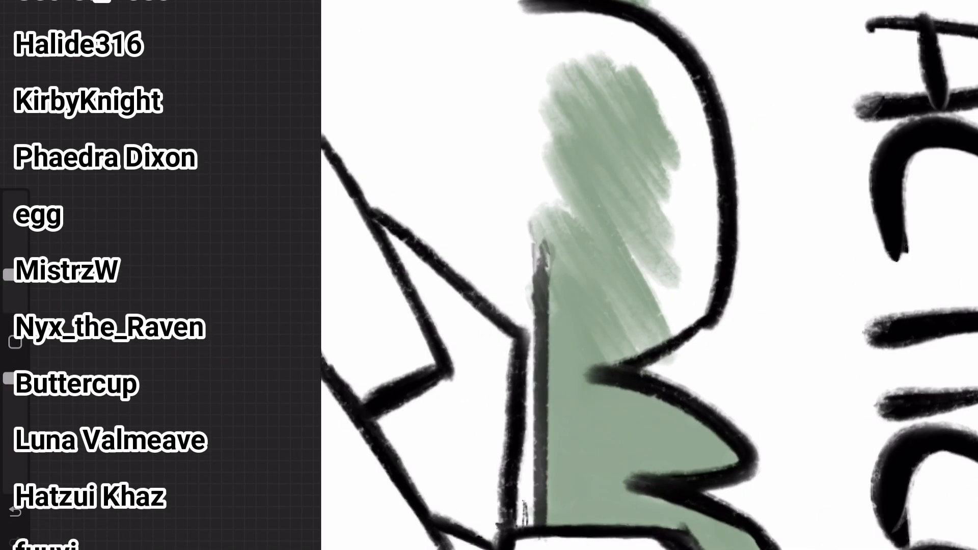
pyautogui.moveTo(611, 66); pyautogui.dragTo(698, 295)
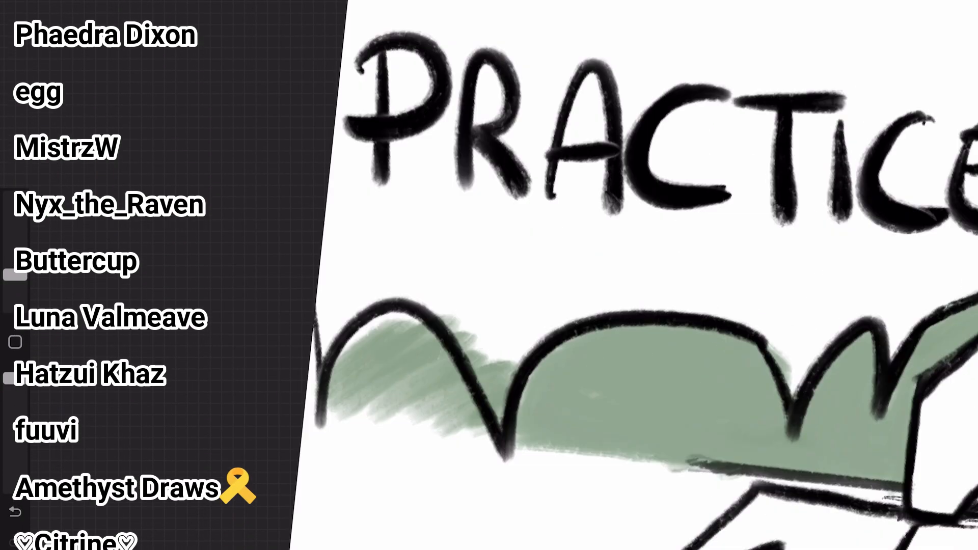
pyautogui.scroll(-2, 490, 275)
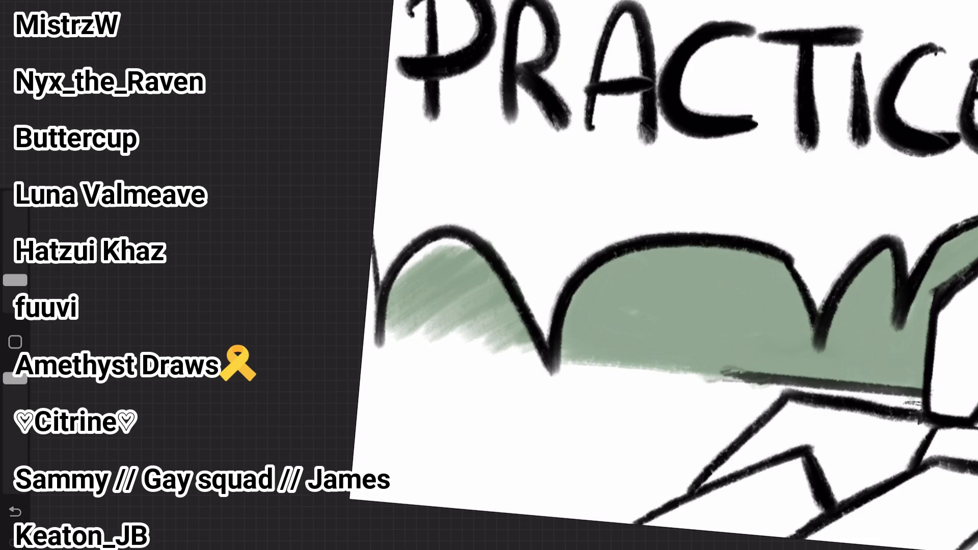
pyautogui.moveTo(489, 326); pyautogui.dragTo(397, 341)
pyautogui.scroll(-2, 662, 275)
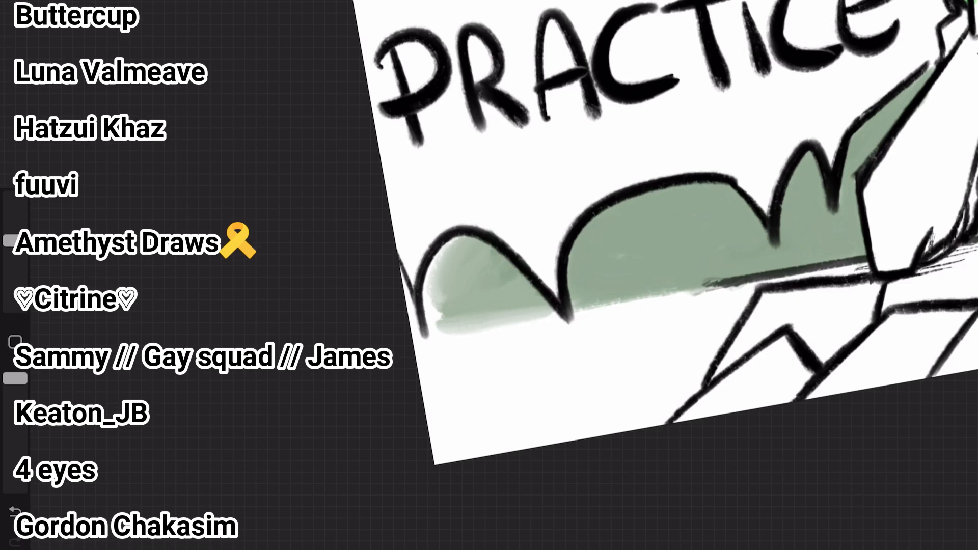
pyautogui.scroll(-3, 662, 276)
pyautogui.scroll(3, 663, 275)
pyautogui.moveTo(15, 240); pyautogui.dragTo(15, 275)
pyautogui.scroll(-3, 662, 275)
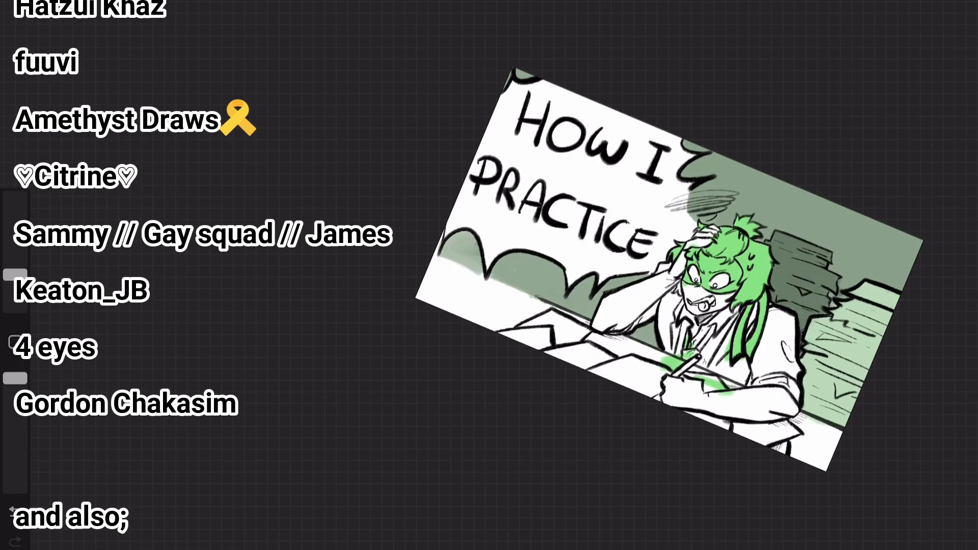
# Step: Colour the figure's tie bright green and clear the stray green from the desk papers
pyautogui.scroll(3, 662, 275)
pyautogui.scroll(3, 662, 276)
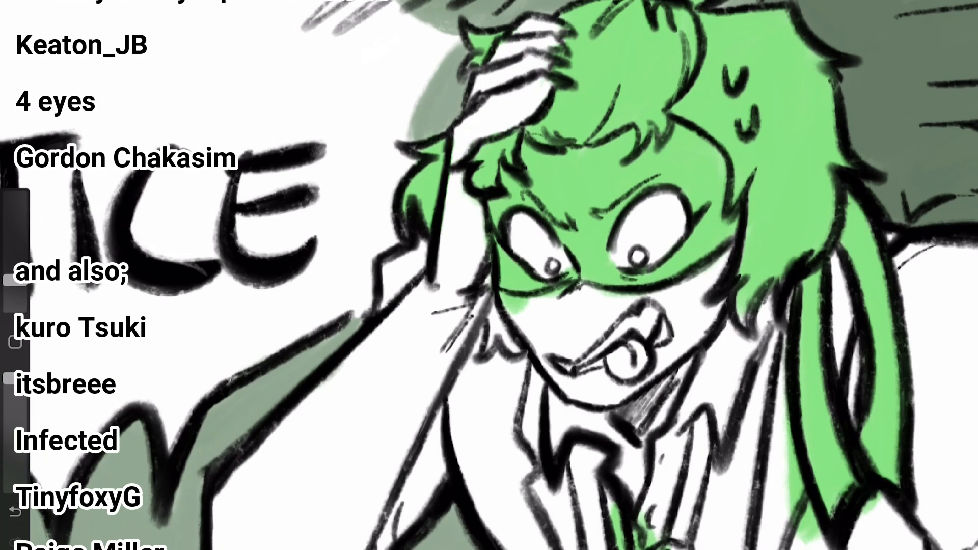
pyautogui.scroll(-3, 662, 275)
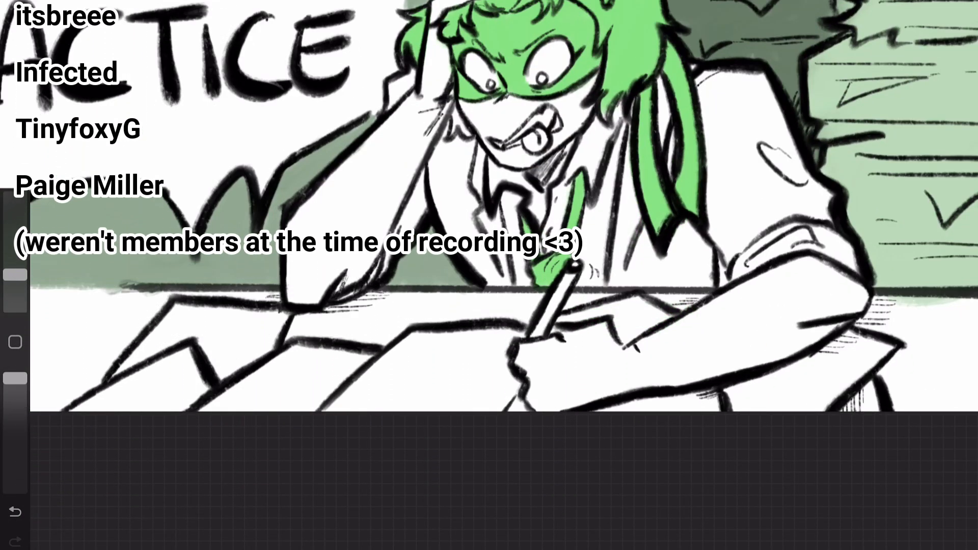
pyautogui.scroll(-1, 540, 275)
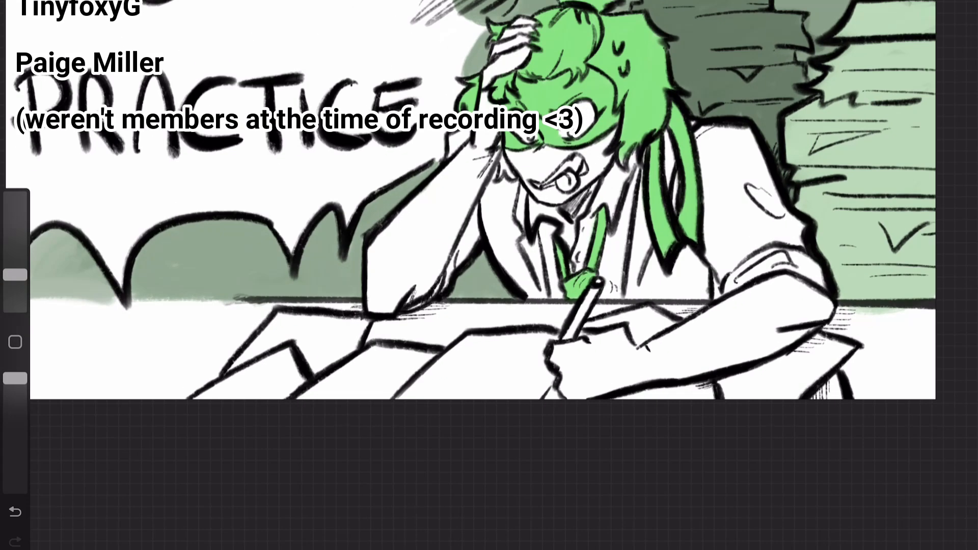
# Step: Scribble small loose drawings on the papers spread across the desk
pyautogui.moveTo(451, 382); pyautogui.dragTo(535, 360)
pyautogui.moveTo(349, 382); pyautogui.dragTo(396, 363)
pyautogui.scroll(-3, 484, 214)
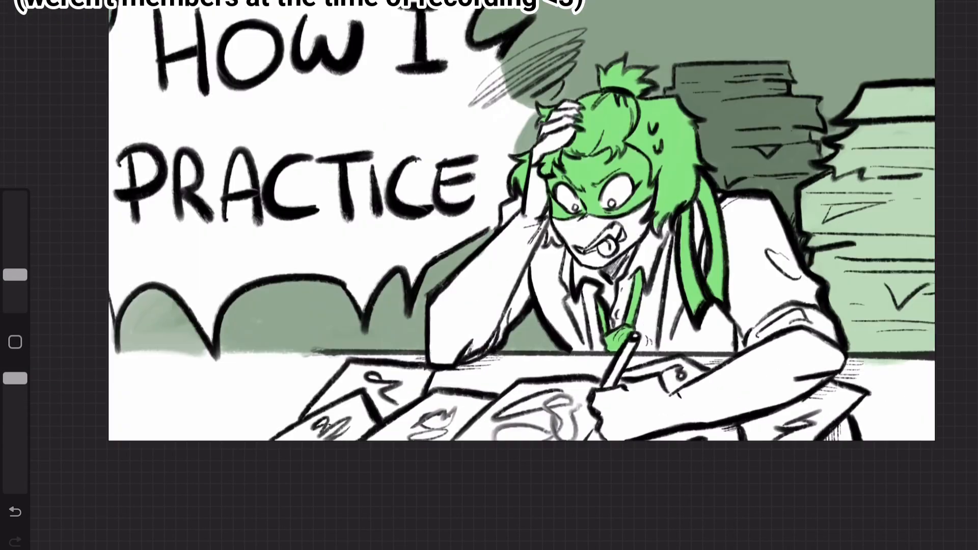